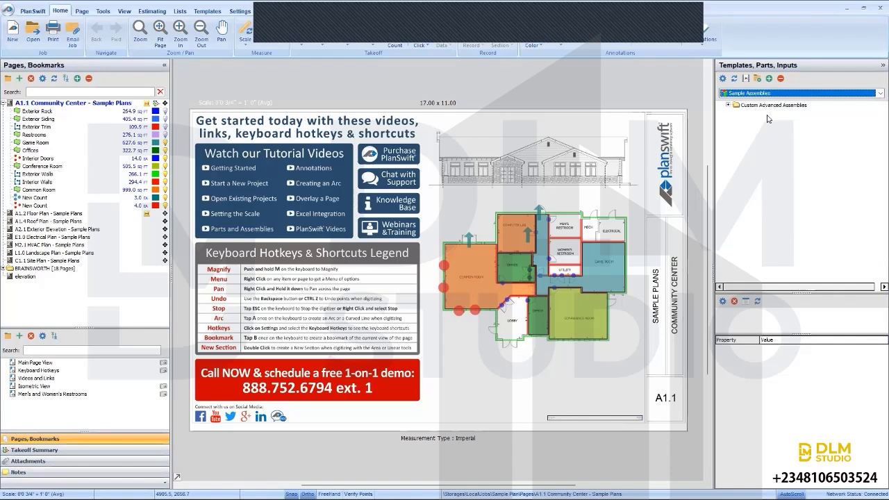
# Step: Switch the template library from Sample Assemblies to Sample Schedule of Works folders
pyautogui.click(876, 93)
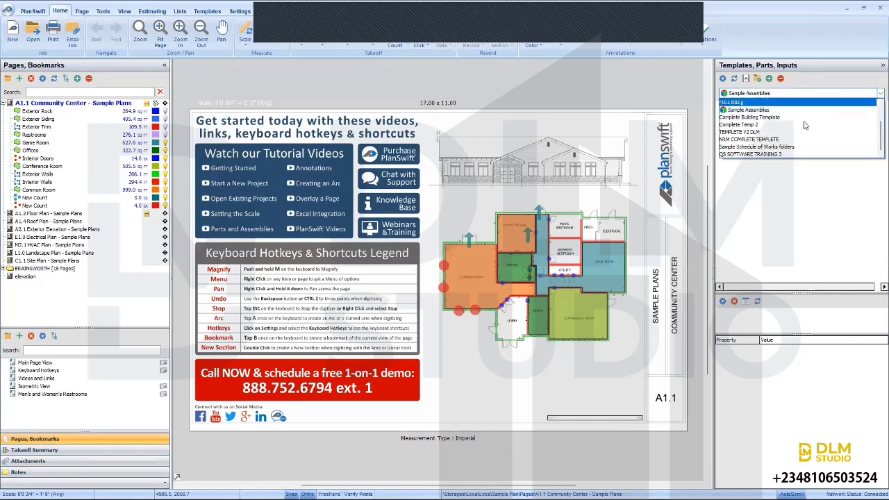
pyautogui.click(757, 146)
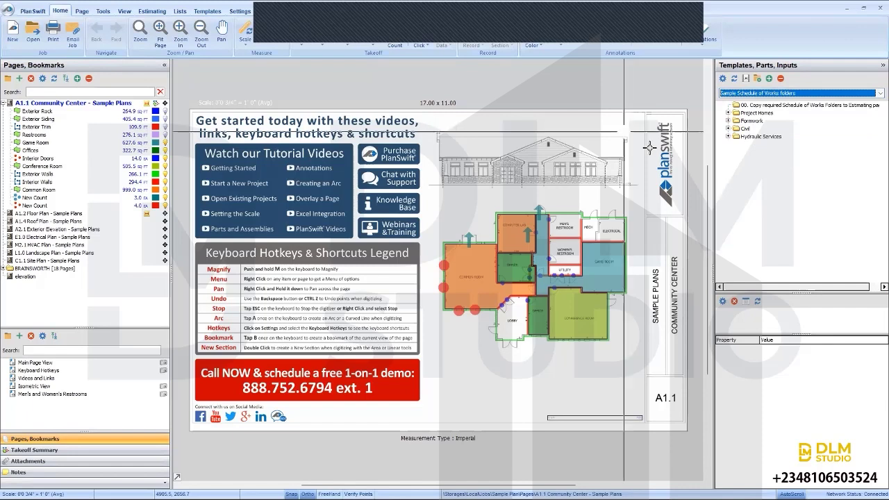
pyautogui.click(447, 116)
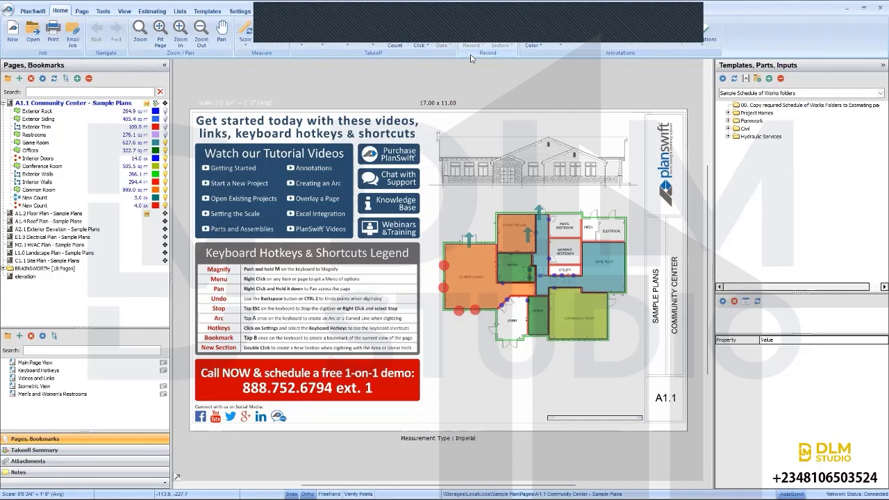
# Step: Look over the PlanSwift start page, including the Academy announcement and its Early Bird All-Access Pass offer
pyautogui.click(33, 11)
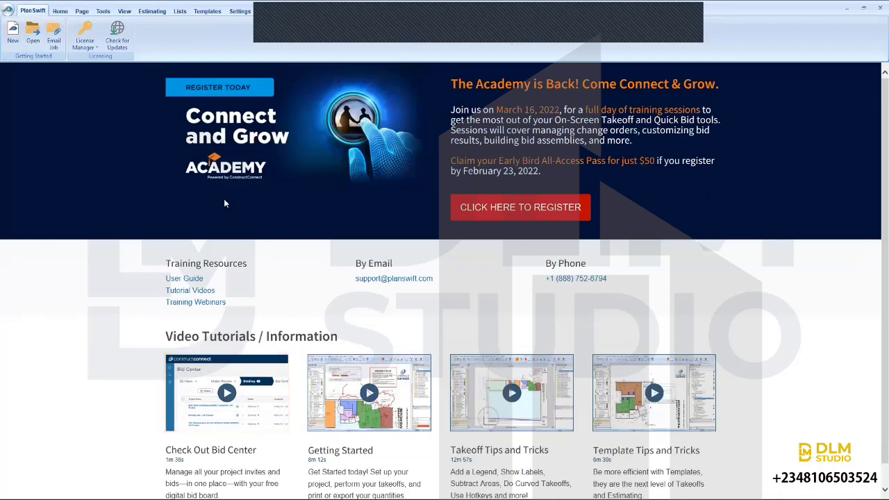
pyautogui.scroll(-1, 216, 194)
pyautogui.scroll(1, 416, 174)
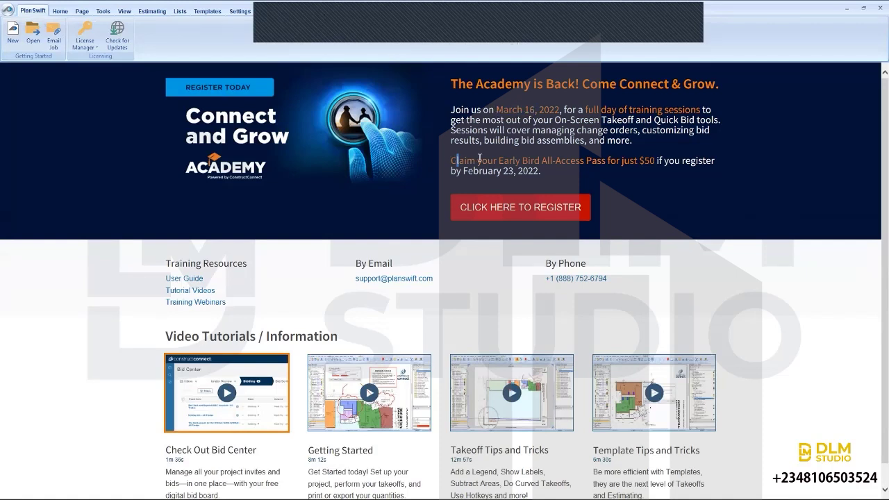
pyautogui.moveTo(479, 158); pyautogui.dragTo(650, 167)
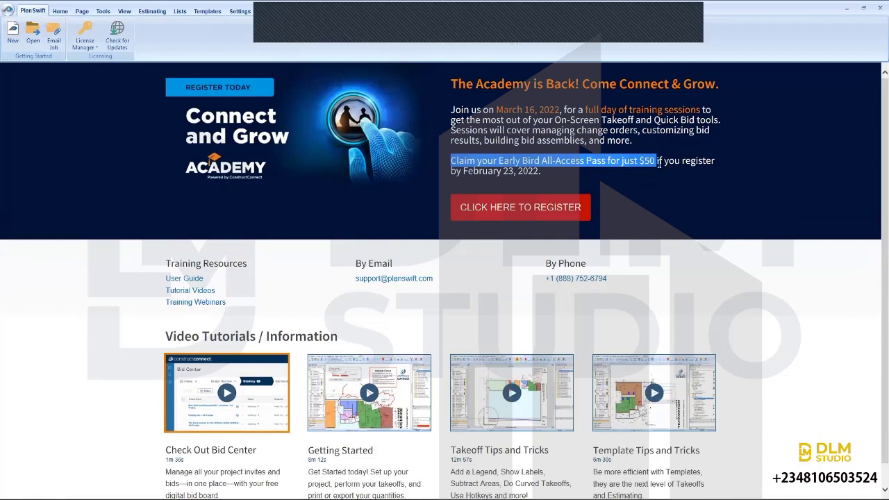
pyautogui.click(628, 185)
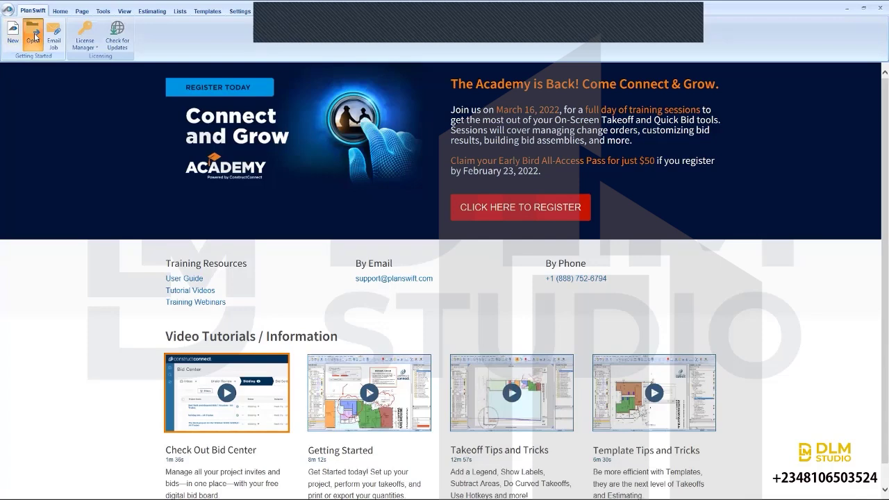
# Step: Browse the list of locally stored jobs without opening any, and close the list
pyautogui.click(34, 37)
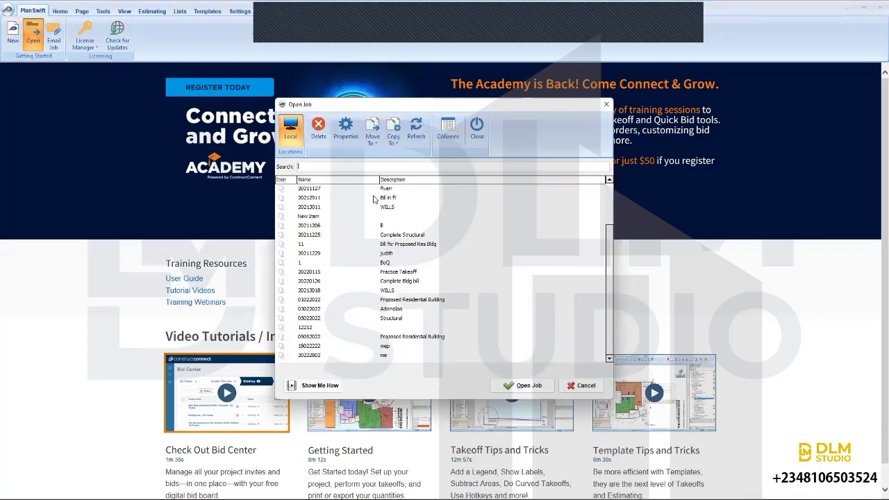
pyautogui.scroll(2, 375, 201)
pyautogui.scroll(-2, 384, 205)
pyautogui.scroll(2, 410, 211)
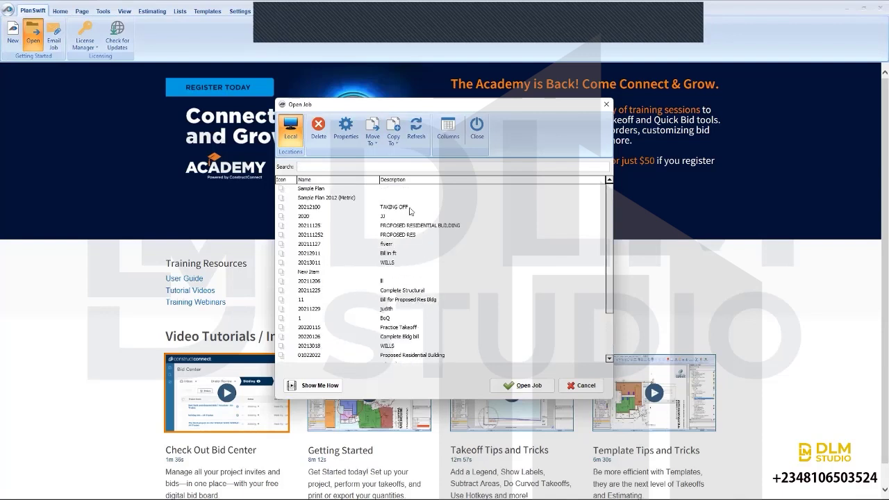
pyautogui.click(604, 104)
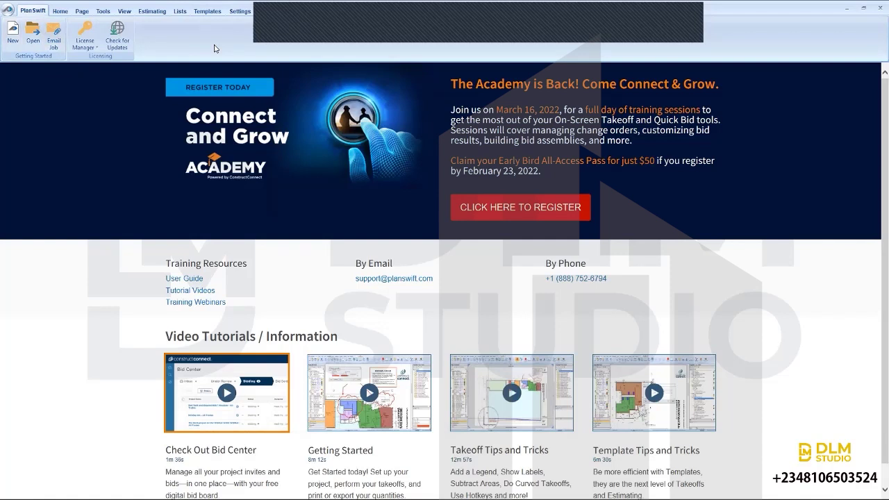
# Step: Check the License Manager's activation and deactivation options and return to the Community Center drawing
pyautogui.click(84, 40)
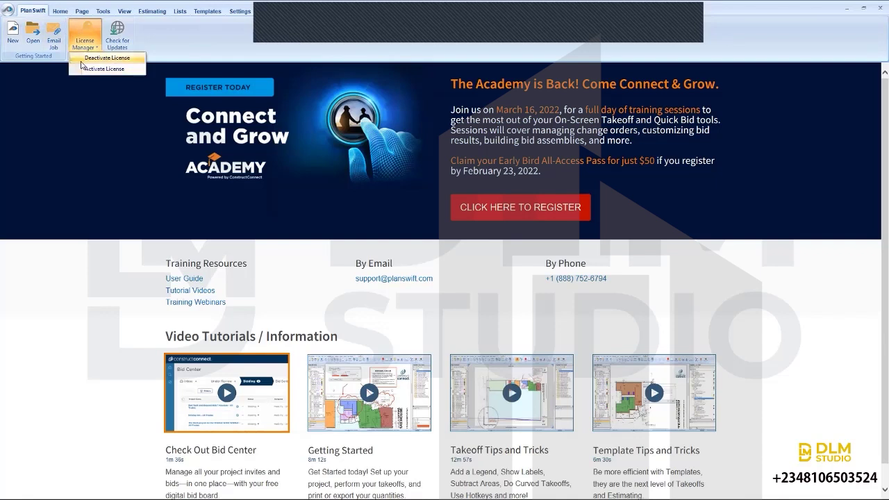
pyautogui.click(118, 68)
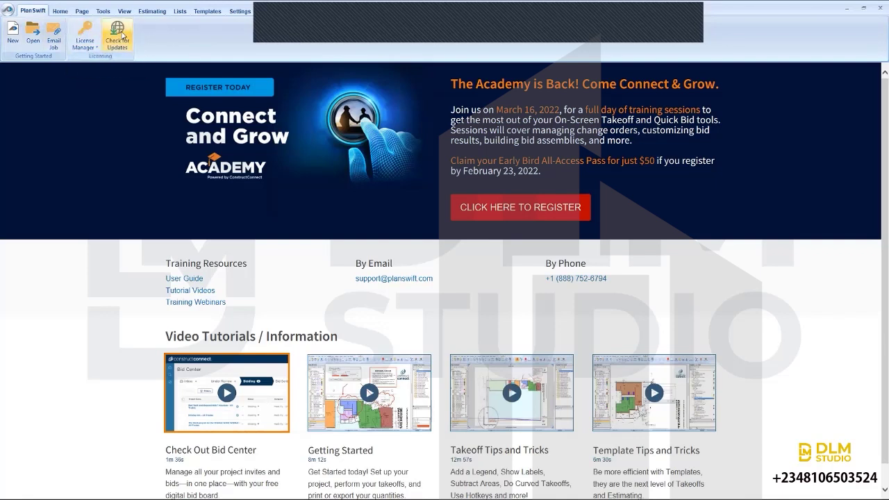
pyautogui.click(60, 11)
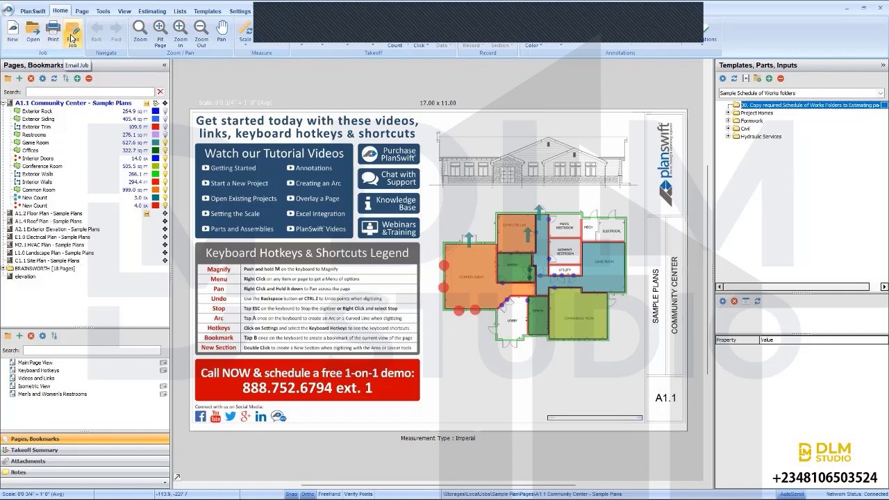
# Step: Try the zoom tools on the sheet by framing the front elevation, refitting the page and stepping the magnification in and out
pyautogui.click(139, 31)
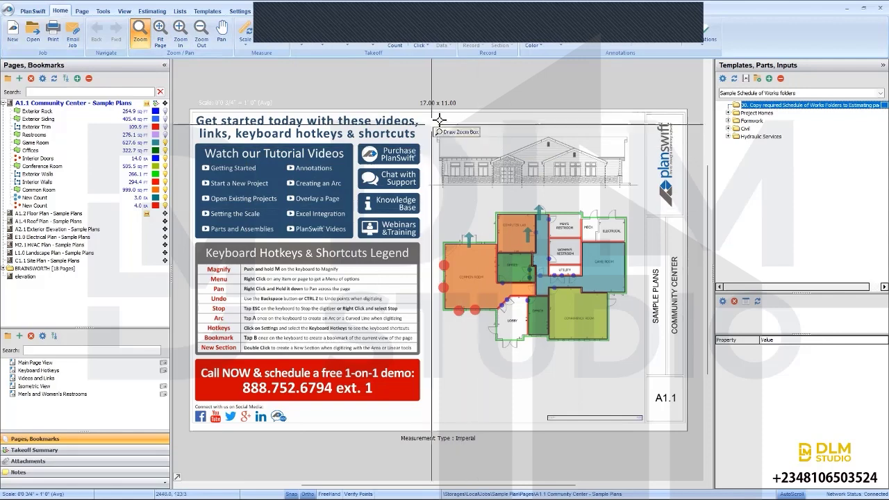
pyautogui.moveTo(439, 123); pyautogui.dragTo(643, 202)
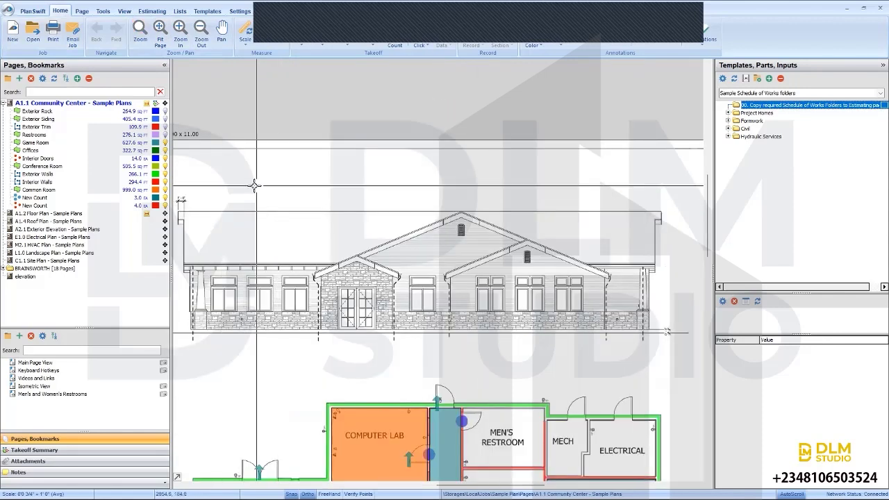
pyautogui.click(160, 32)
pyautogui.click(180, 29)
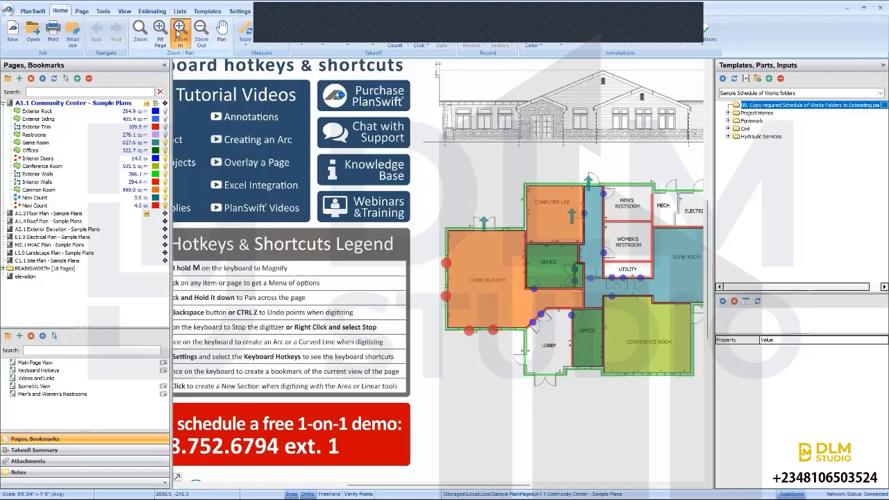
pyautogui.click(180, 28)
pyautogui.click(200, 28)
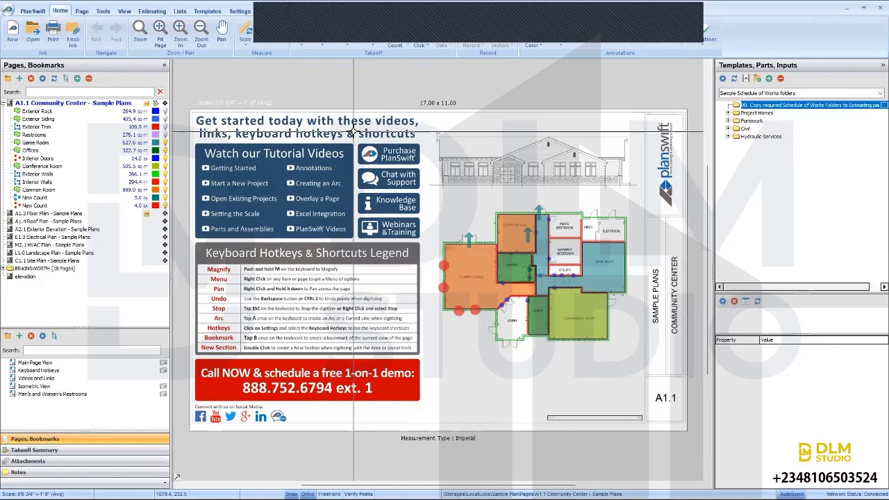
# Step: Examine the front elevation at different magnifications, especially the roof-edge detail by the 1'-0" dimension
pyautogui.scroll(5, 491, 136)
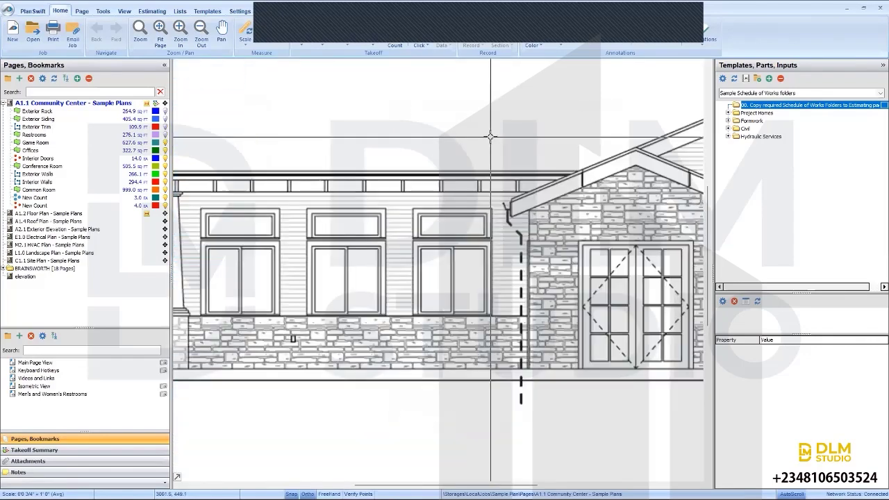
pyautogui.scroll(5, 484, 133)
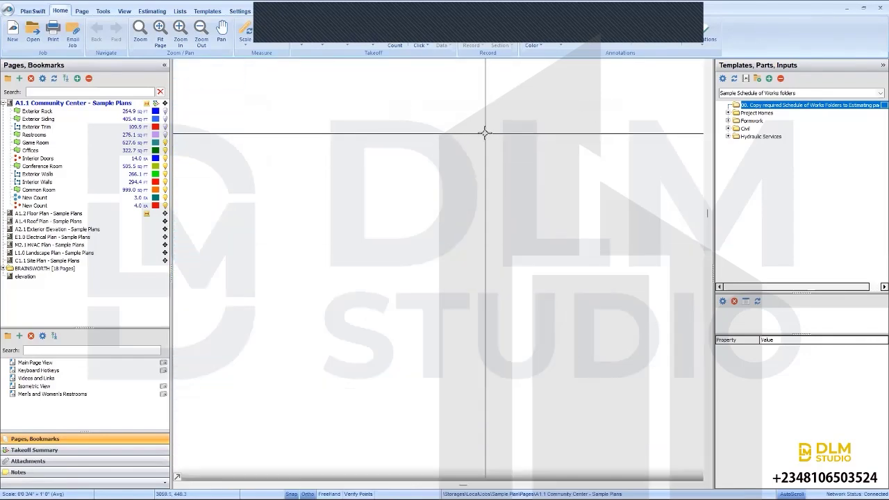
pyautogui.scroll(-6, 485, 133)
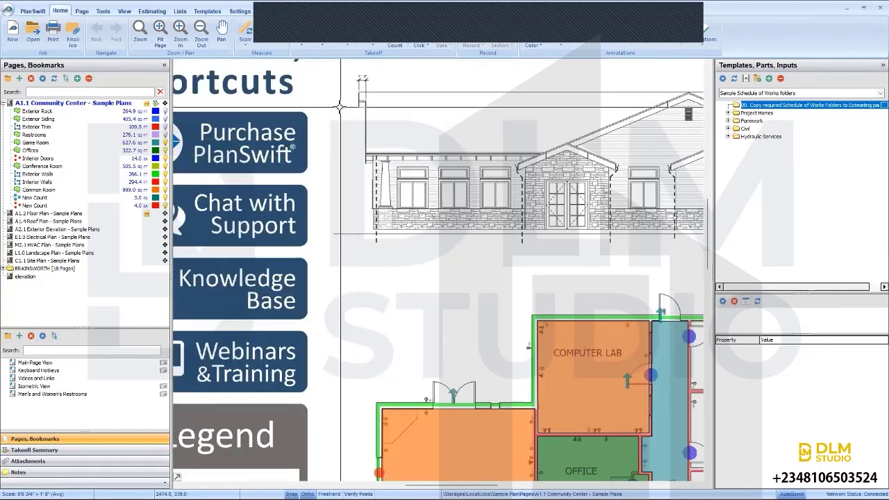
pyautogui.scroll(5, 340, 107)
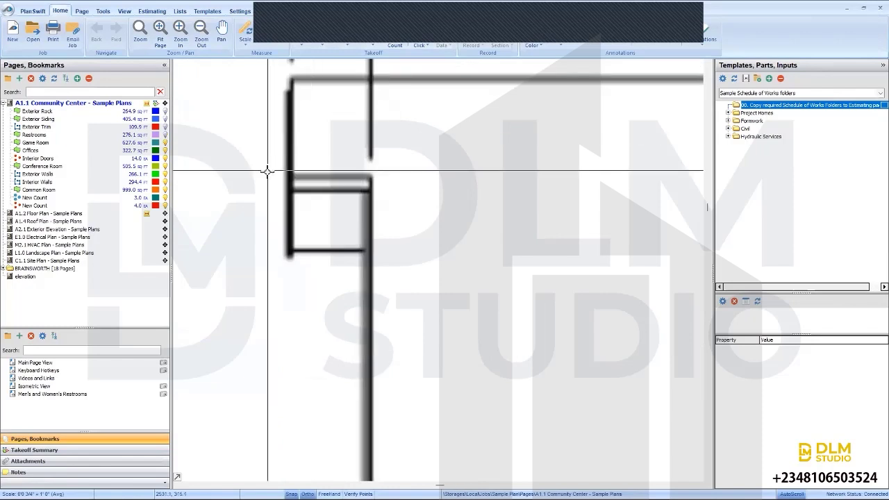
pyautogui.scroll(2, 268, 171)
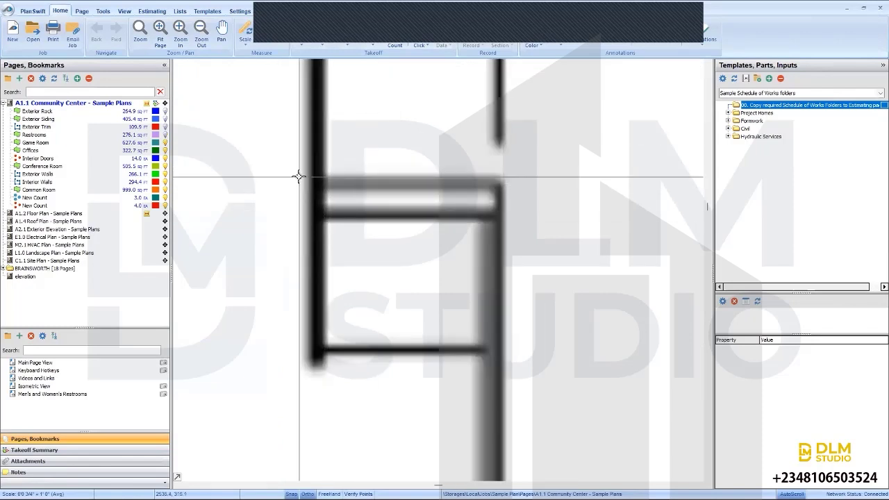
pyautogui.scroll(-3, 299, 176)
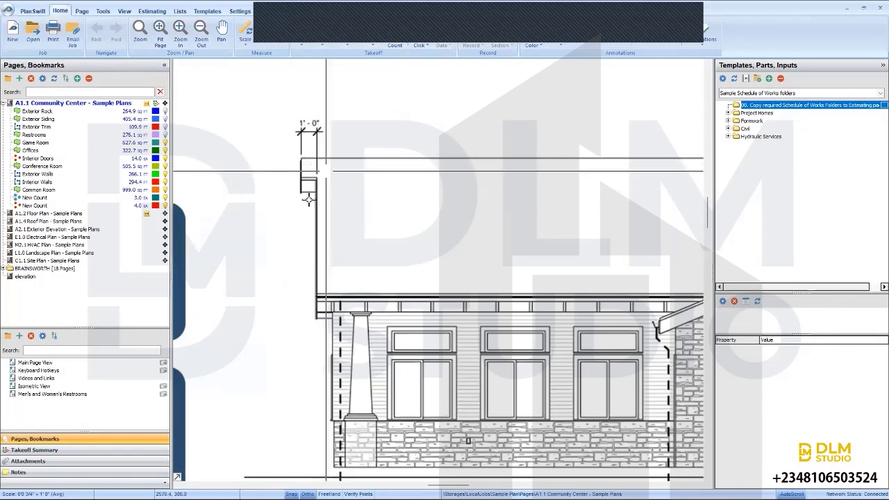
pyautogui.scroll(-3, 314, 178)
pyautogui.scroll(5, 261, 144)
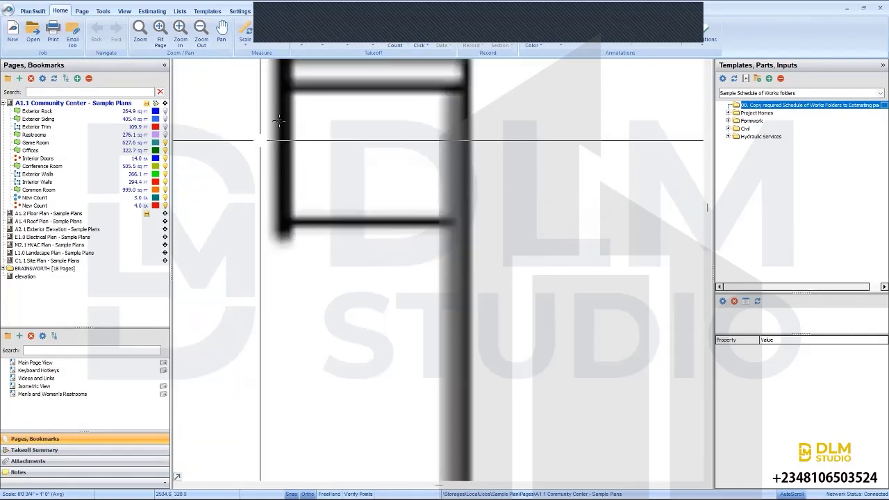
pyautogui.scroll(-2, 275, 109)
pyautogui.scroll(-4, 275, 109)
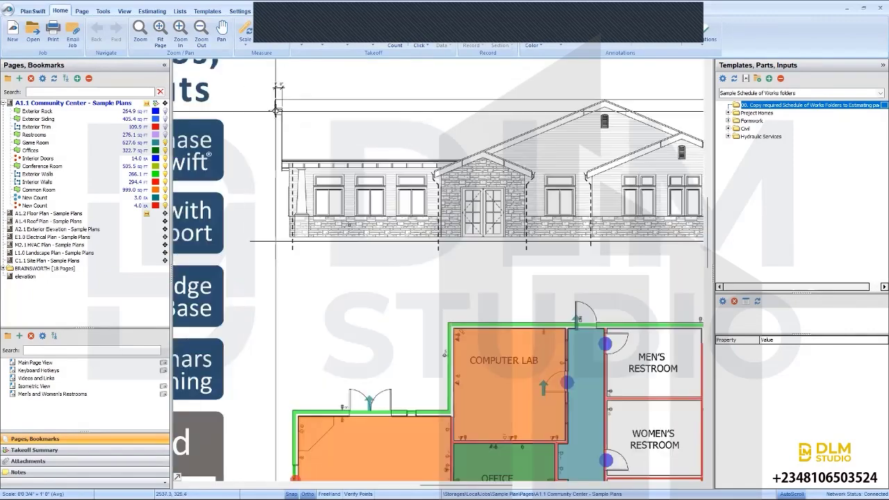
# Step: Look over the rest of the A1.1 sheet, including the tutorial and hotkey panels and the floor plan rooms
pyautogui.scroll(2, 344, 255)
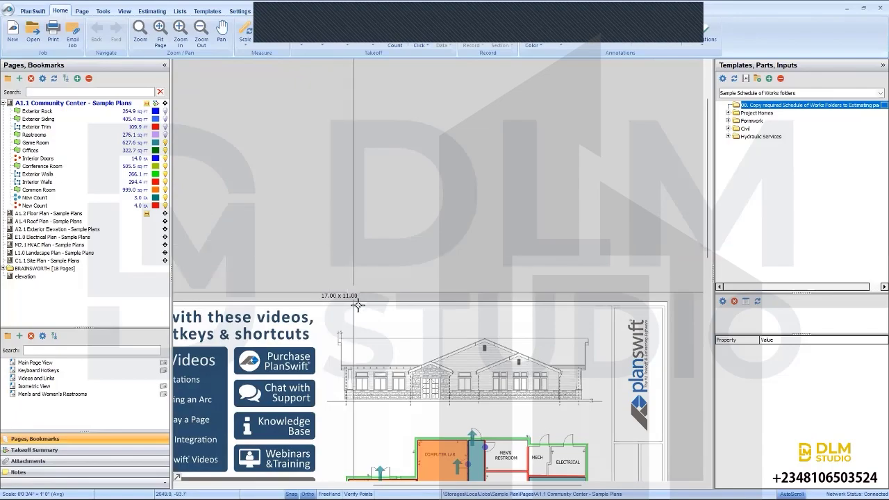
pyautogui.scroll(3, 349, 294)
pyautogui.scroll(-2, 343, 326)
pyautogui.scroll(-5, 356, 339)
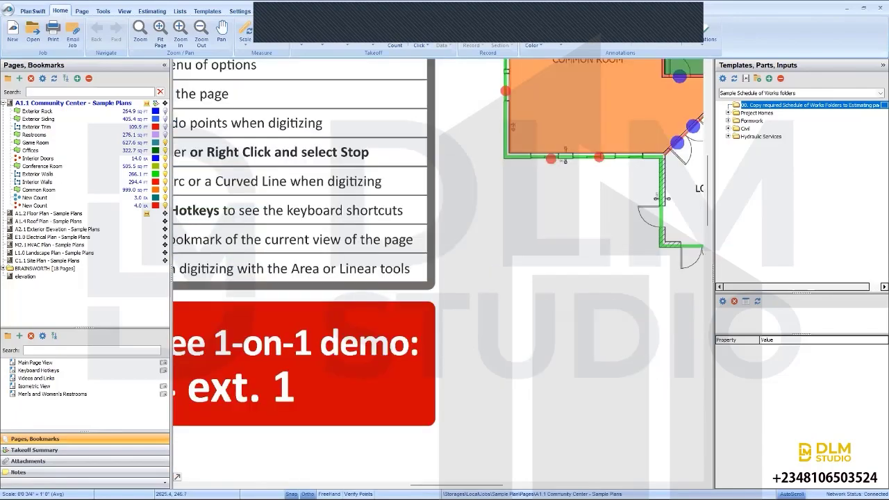
pyautogui.scroll(-5, 356, 295)
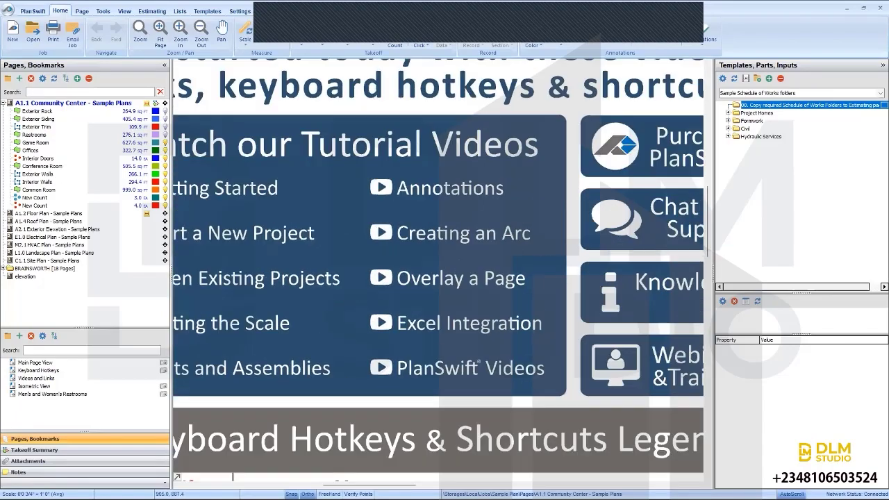
pyautogui.scroll(4, 357, 294)
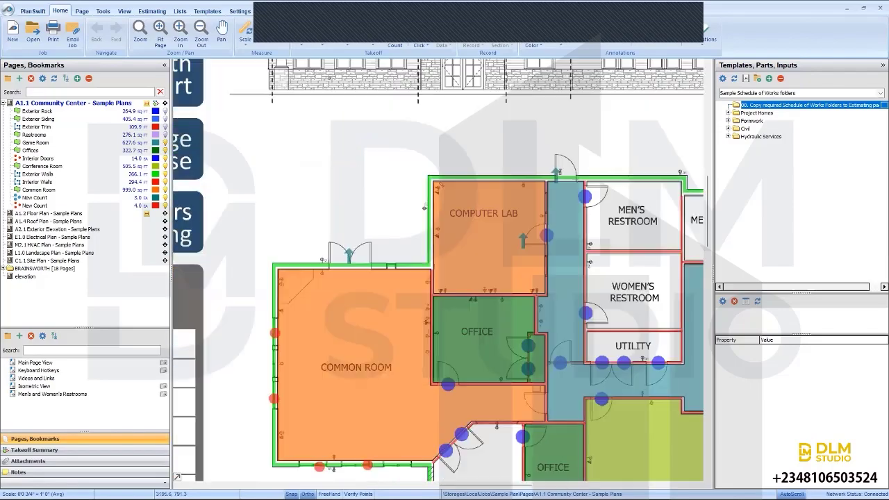
pyautogui.scroll(1, 356, 338)
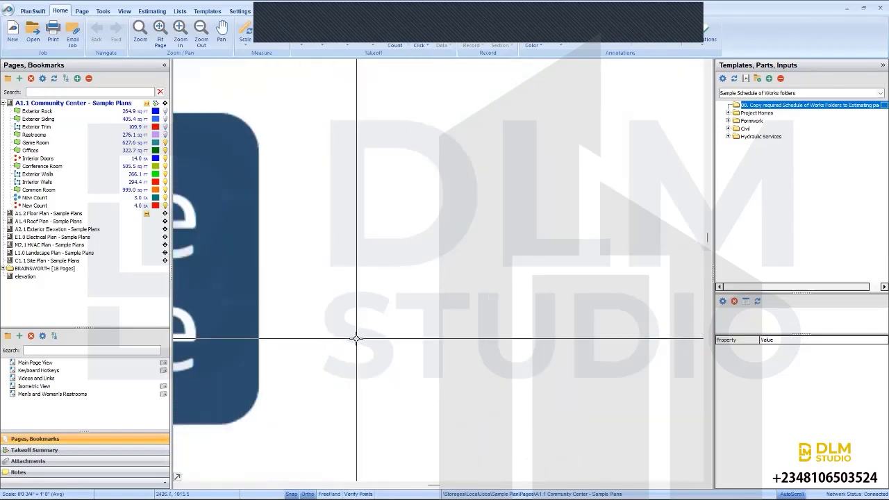
pyautogui.scroll(-1, 356, 338)
pyautogui.scroll(-2, 400, 322)
pyautogui.scroll(-3, 399, 321)
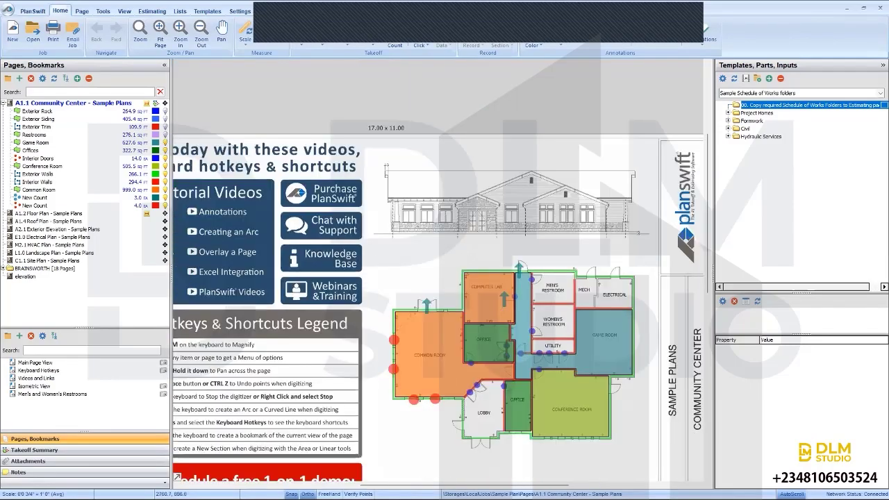
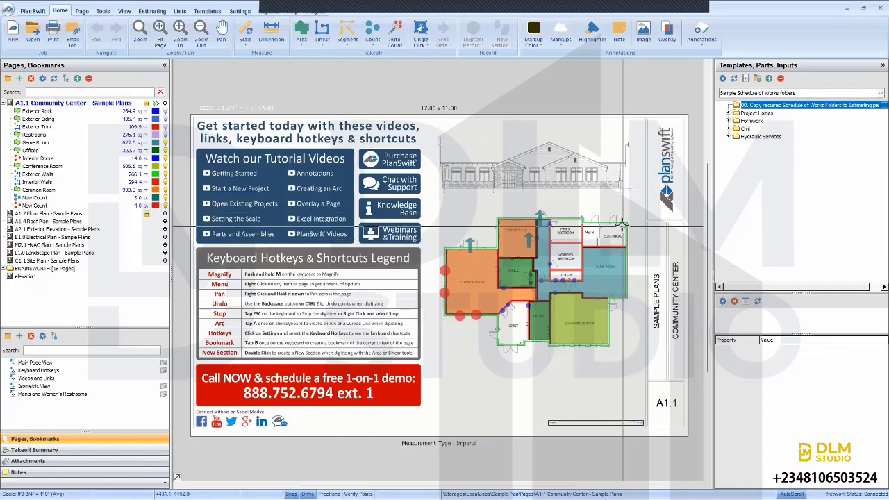
# Step: Place a yellow note in the Electrical room reading "room electrial details not available, contact MEP engineer"
pyautogui.click(620, 34)
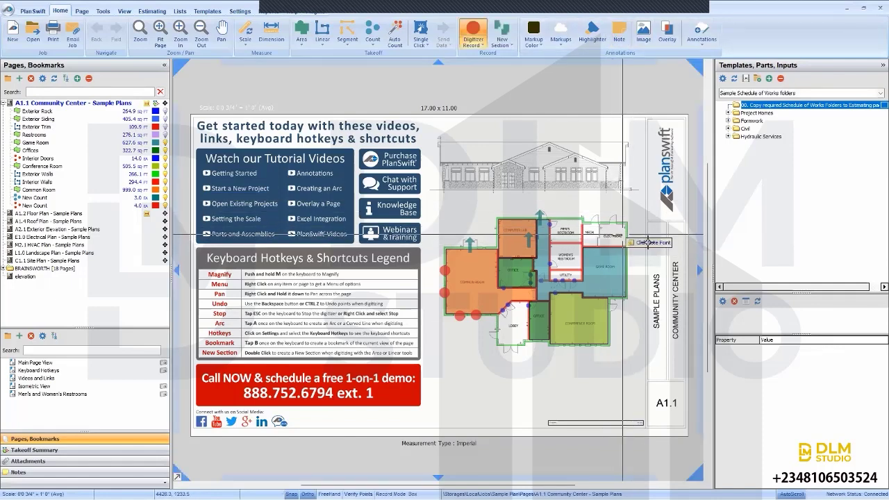
pyautogui.scroll(1, 622, 234)
pyautogui.click(621, 234)
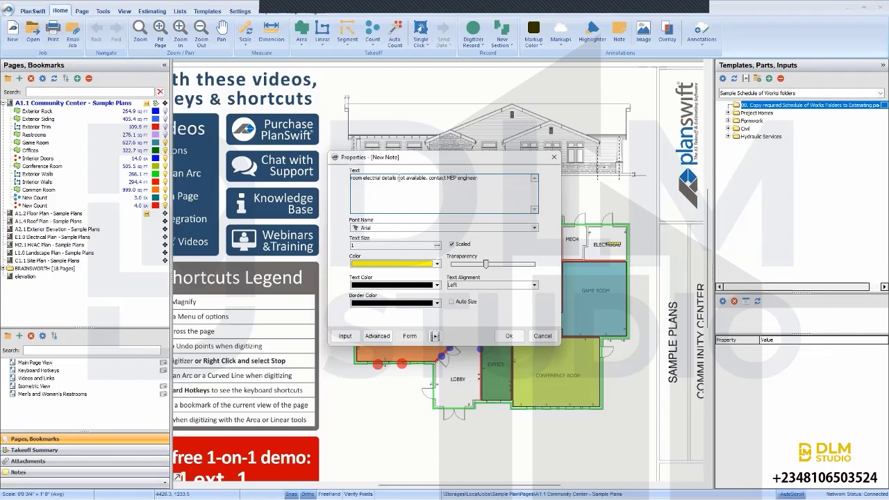
pyautogui.click(509, 336)
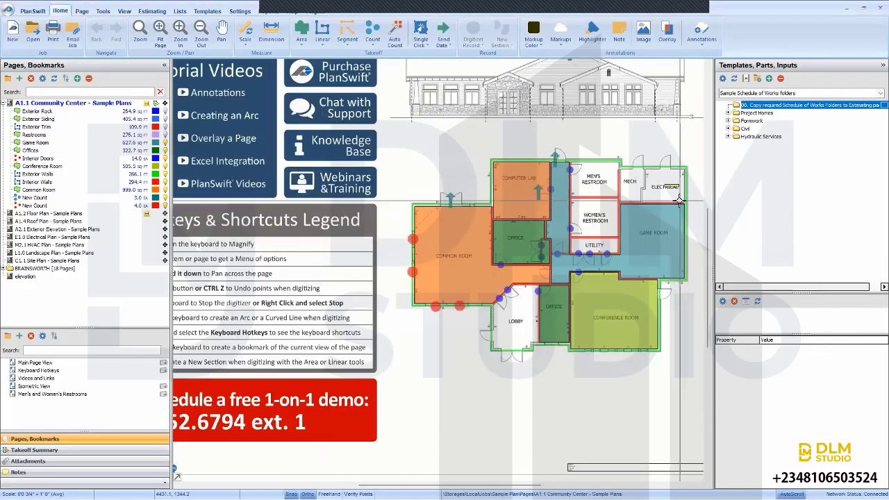
# Step: Enlarge the yellow note in the Electrical room so that its whole text fits inside the box, and deselect it
pyautogui.scroll(3, 570, 286)
pyautogui.click(668, 190)
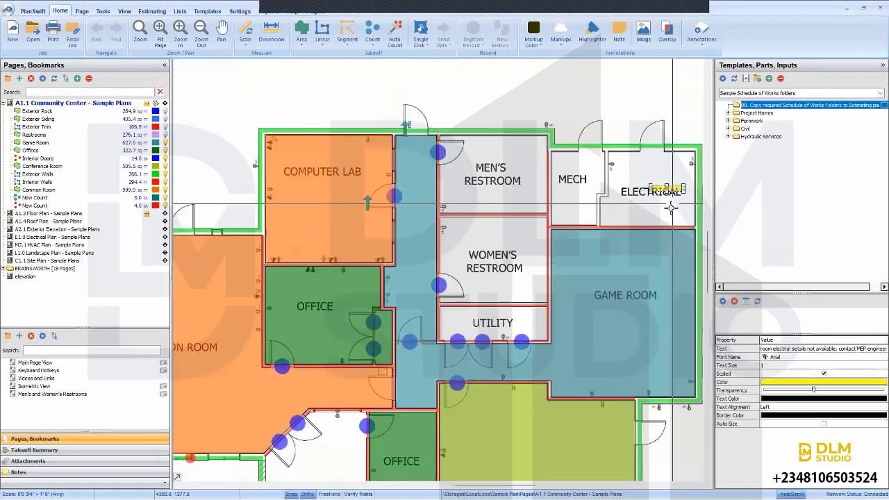
pyautogui.scroll(-2, 671, 202)
pyautogui.scroll(1, 669, 208)
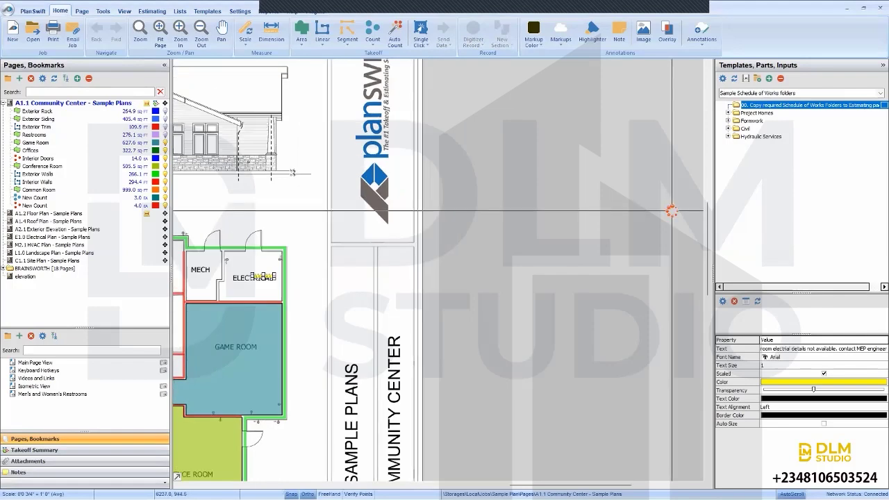
pyautogui.scroll(-2, 671, 204)
pyautogui.scroll(2, 480, 228)
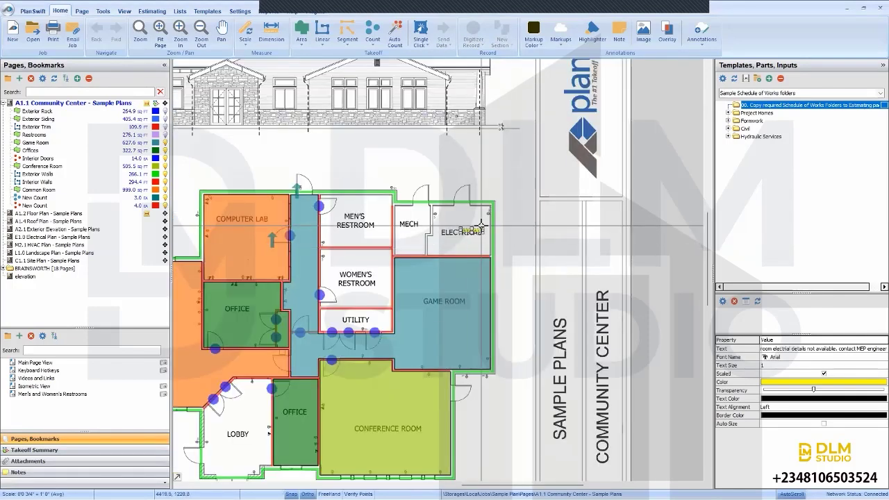
pyautogui.moveTo(479, 228)
pyautogui.mouseDown()
pyautogui.moveTo(525, 194)
pyautogui.moveTo(514, 203)
pyautogui.moveTo(535, 217)
pyautogui.moveTo(512, 223)
pyautogui.mouseUp()
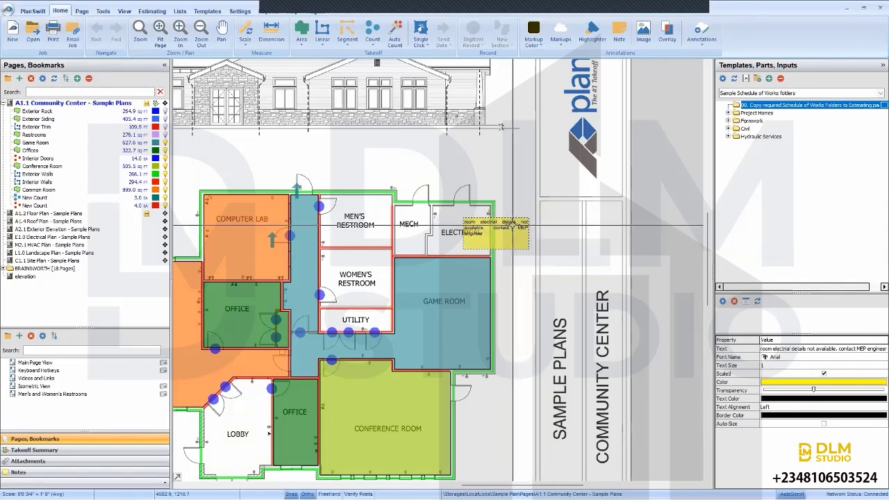
pyautogui.click(506, 193)
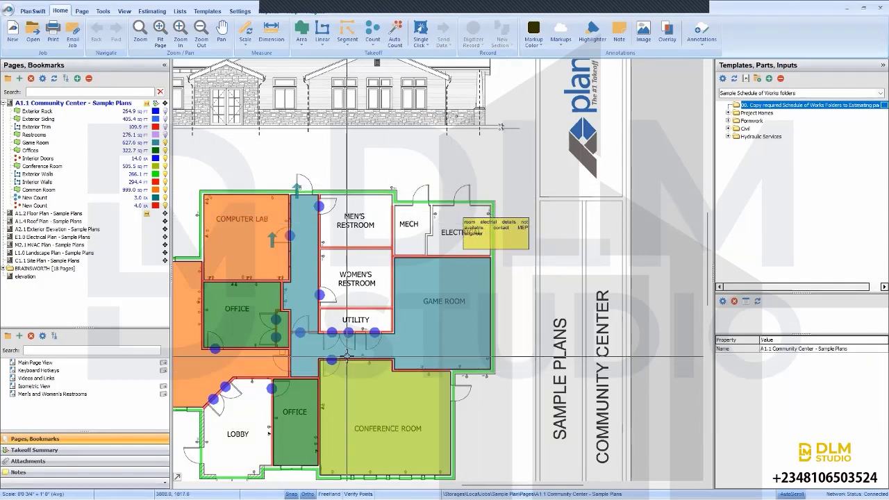
# Step: Place a RECEIVED rubber stamp in the blank area below the floor plan on sheet A1.1
pyautogui.scroll(-3, 351, 352)
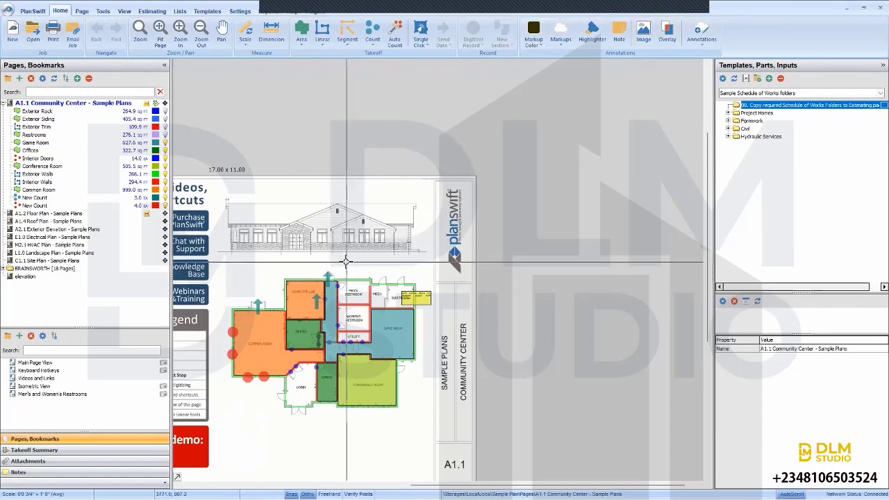
pyautogui.moveTo(348, 265); pyautogui.dragTo(725, 300)
pyautogui.moveTo(596, 396); pyautogui.dragTo(326, 278)
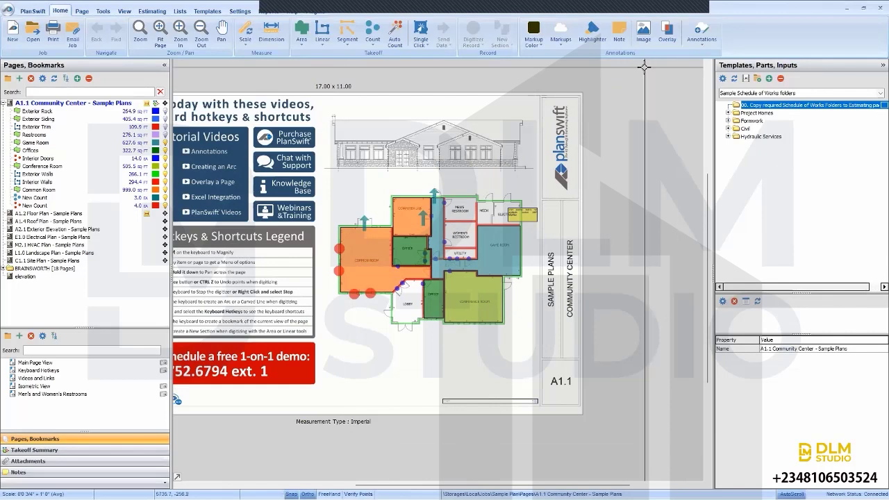
pyautogui.click(699, 47)
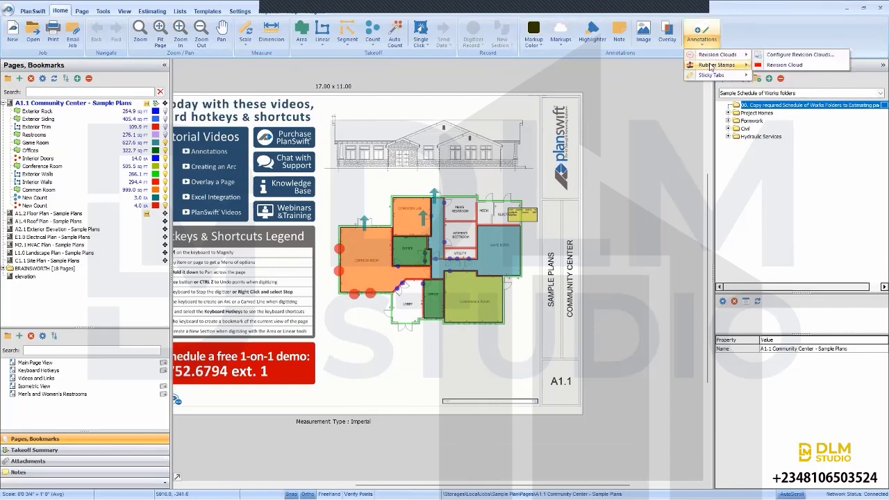
pyautogui.moveTo(709, 67)
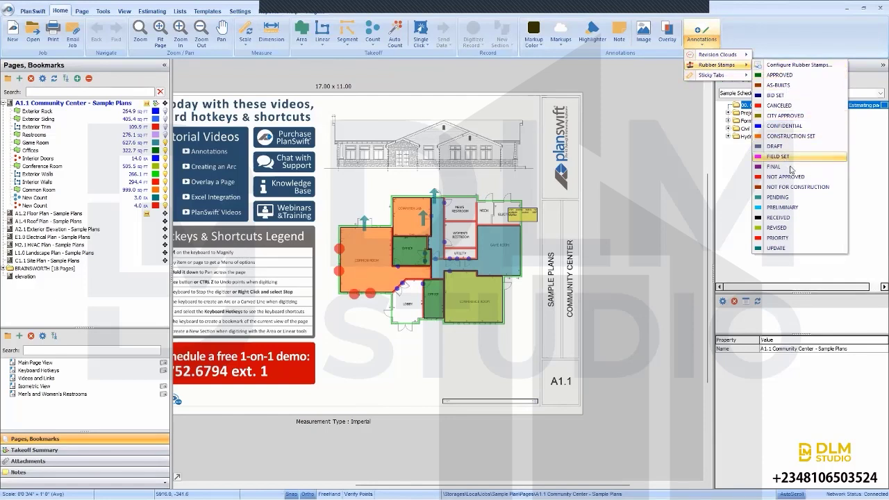
pyautogui.click(784, 207)
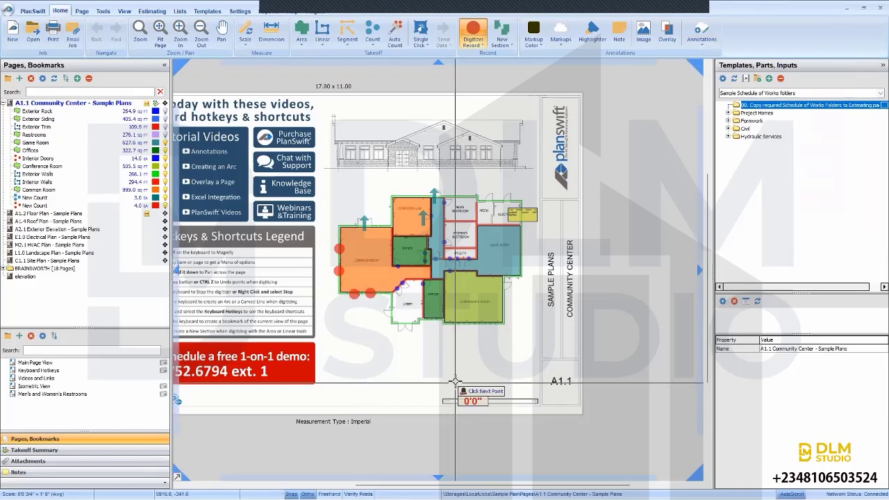
pyautogui.click(455, 380)
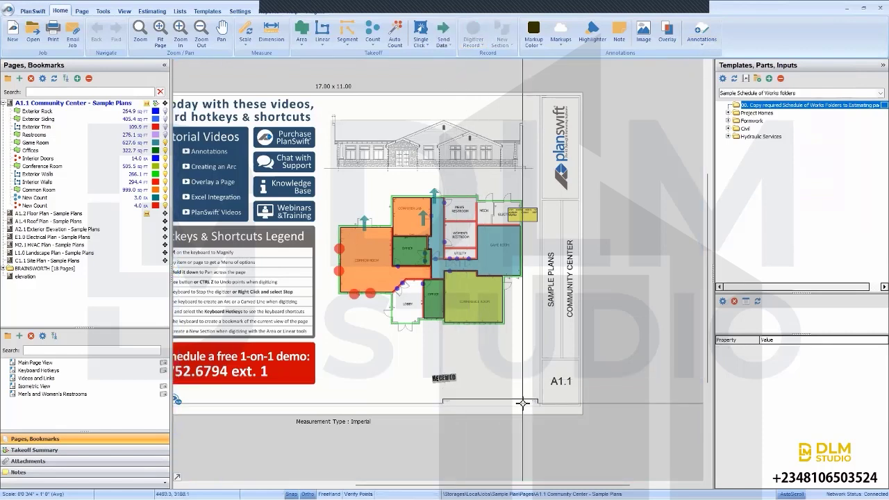
# Step: Lengthen the RECEIVED stamp towards the title block and deselect it
pyautogui.click(462, 380)
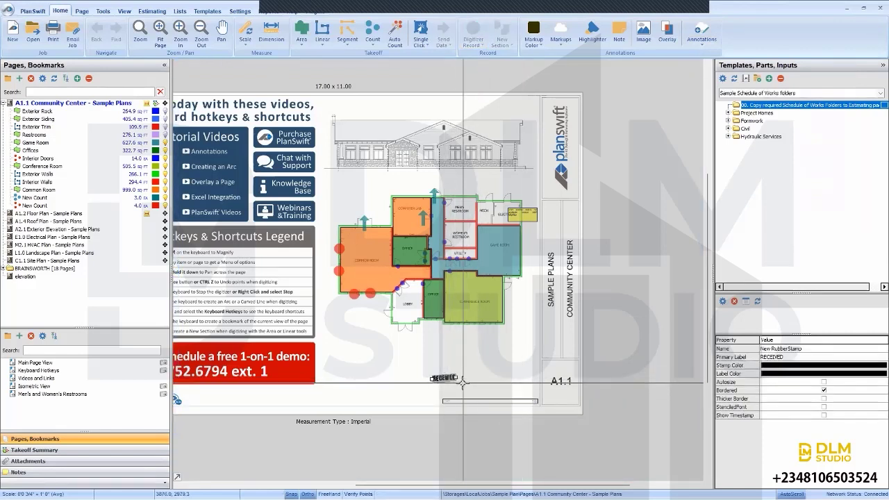
pyautogui.moveTo(461, 381); pyautogui.dragTo(492, 402)
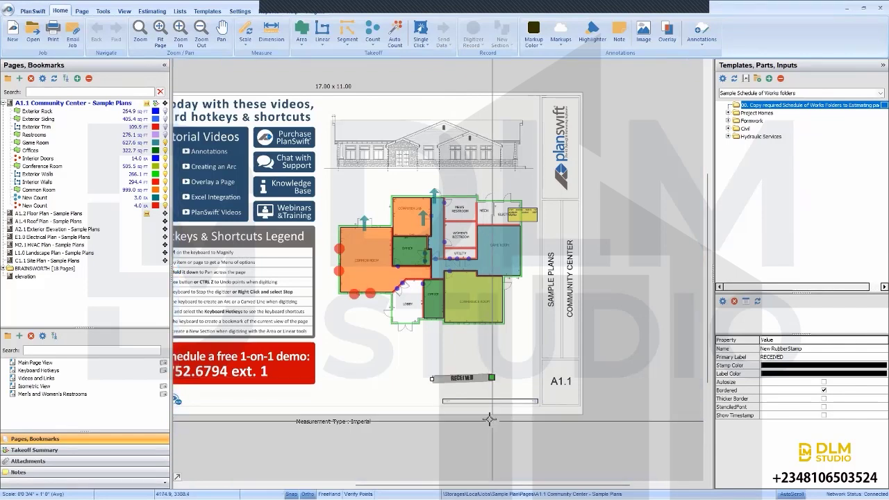
pyautogui.click(425, 410)
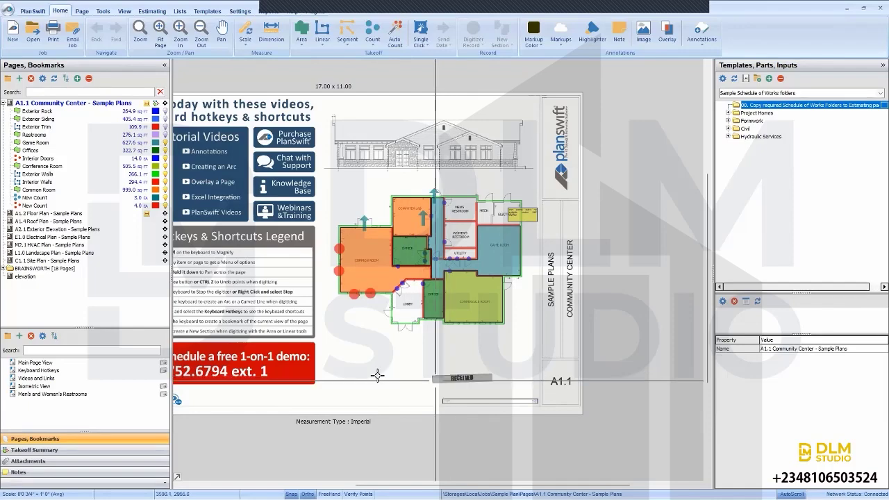
# Step: Rename the A1.2 Floor Plan page as "Training 1" with the Batch Rename tool, and leave the tool
pyautogui.moveTo(305, 243); pyautogui.dragTo(368, 262)
pyautogui.moveTo(417, 423); pyautogui.dragTo(472, 444)
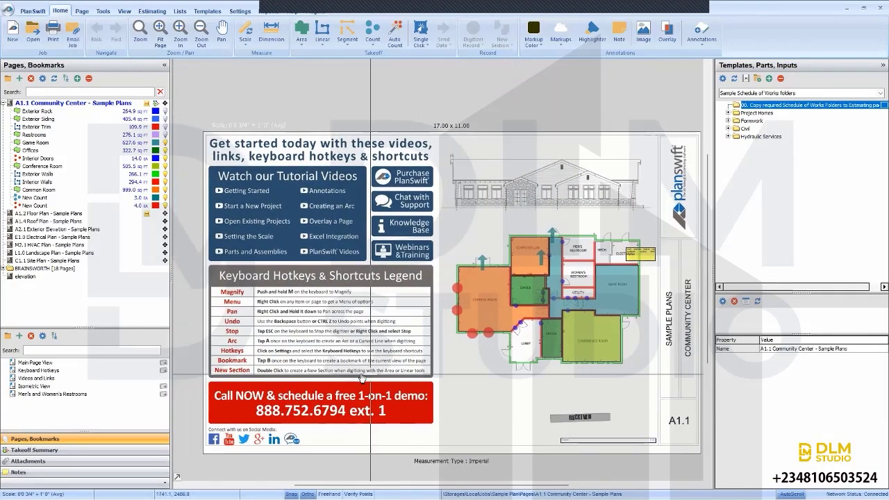
pyautogui.click(78, 11)
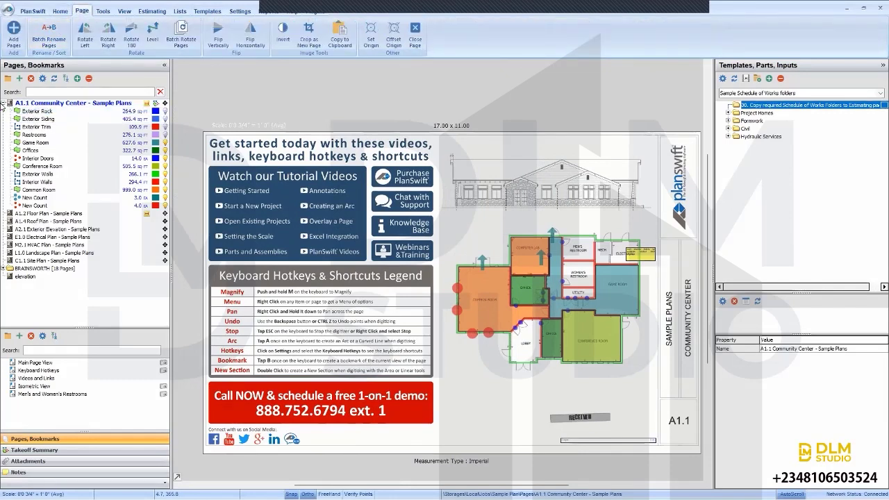
pyautogui.click(51, 217)
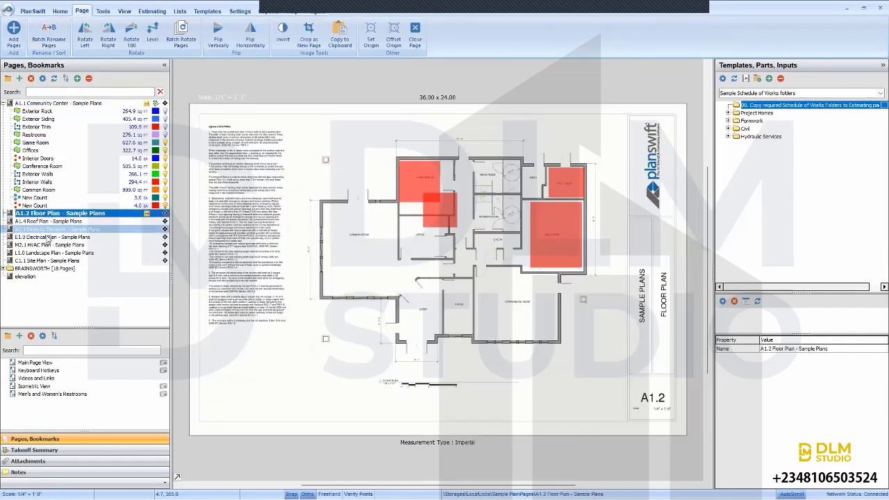
pyautogui.click(49, 35)
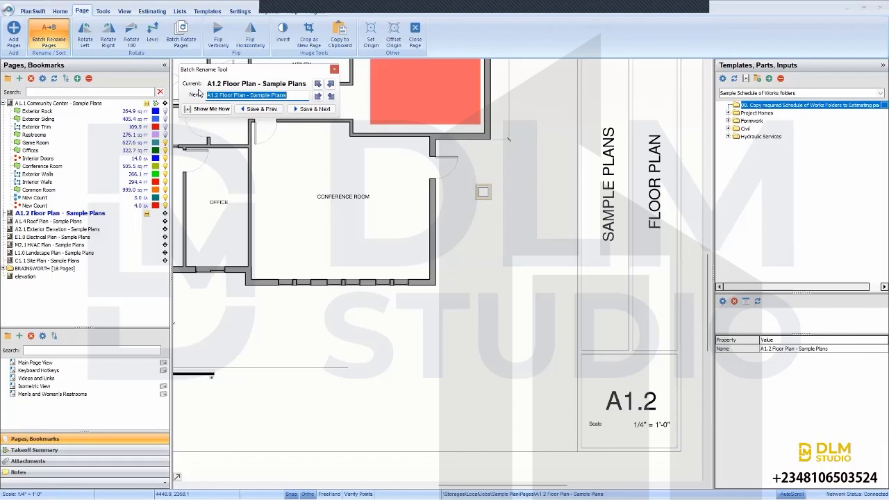
pyautogui.write('Training 1')
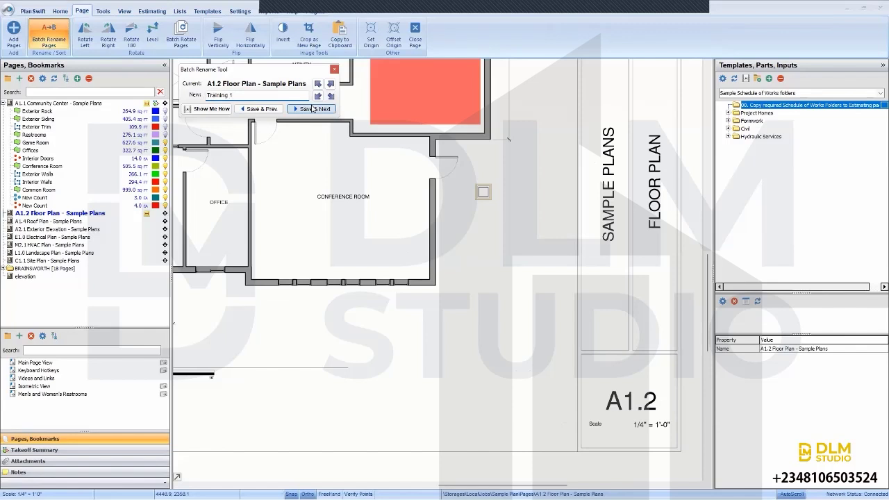
pyautogui.click(312, 109)
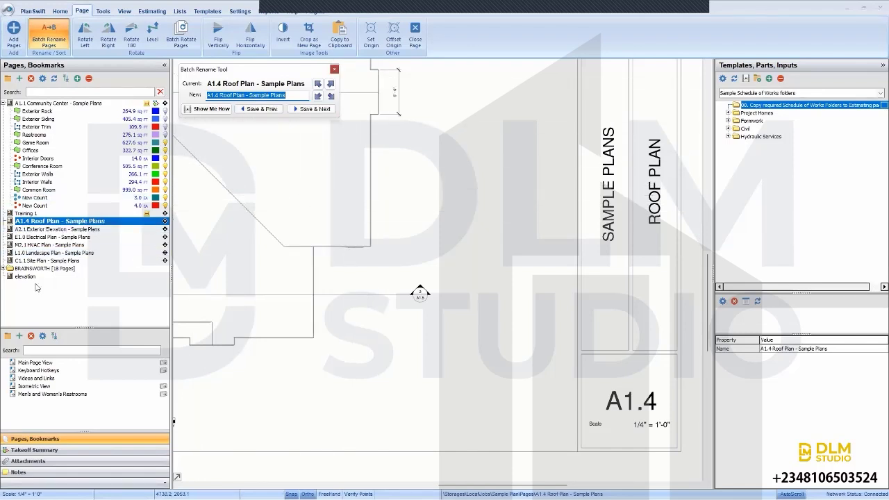
pyautogui.press('Escape')
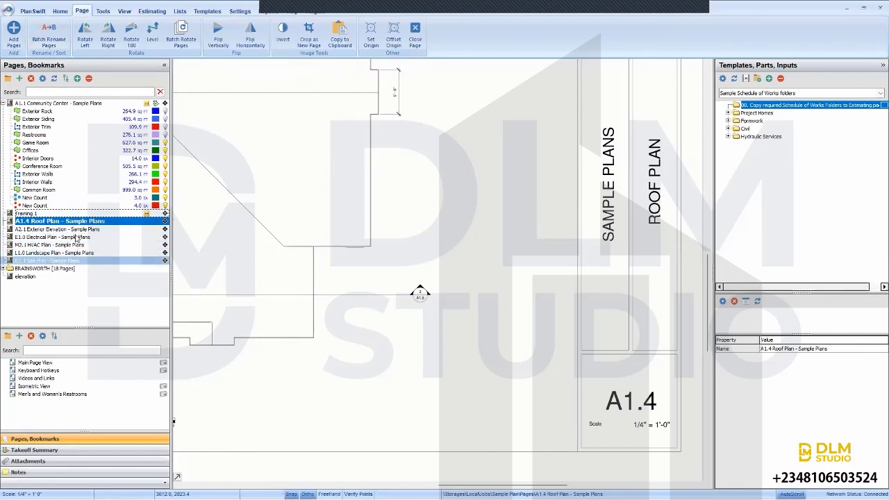
# Step: With the pages from Training 1 through C1.1 selected, batch-rename the C1.1 Site Plan as "training" and collapse the BRAINSWORTH folder
pyautogui.hotkey('shift', 'End')
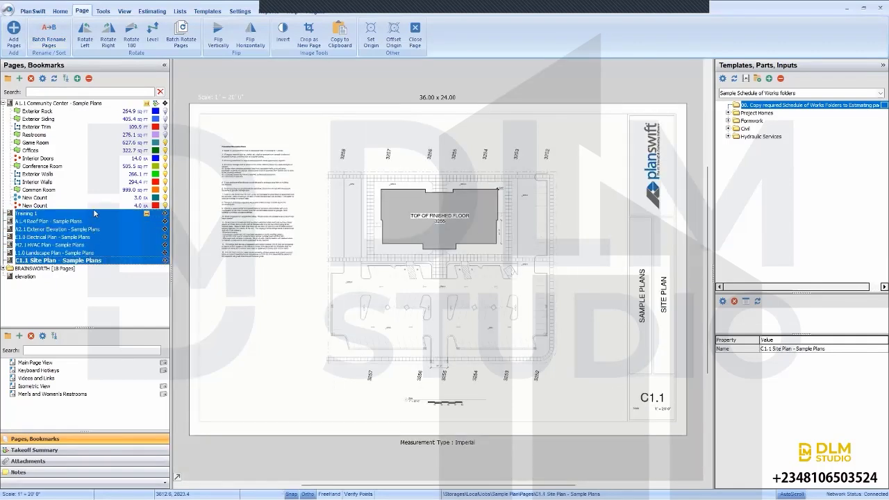
pyautogui.click(51, 33)
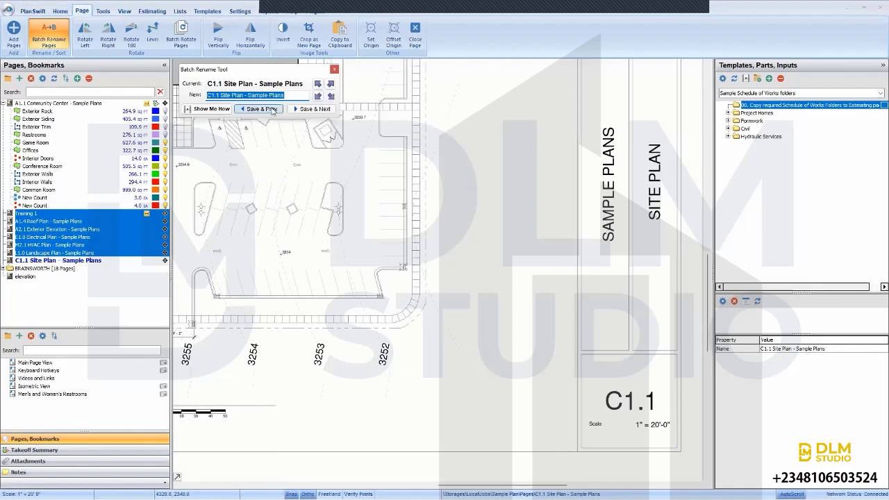
pyautogui.write('1')
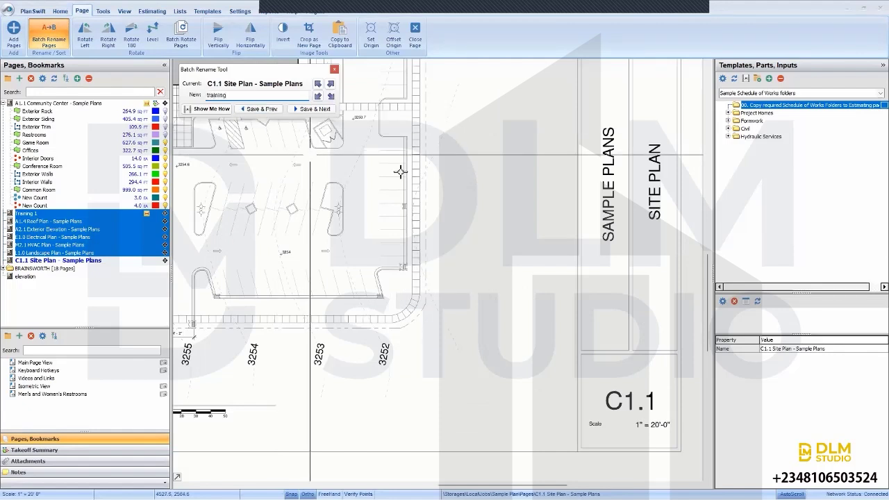
pyautogui.click(322, 109)
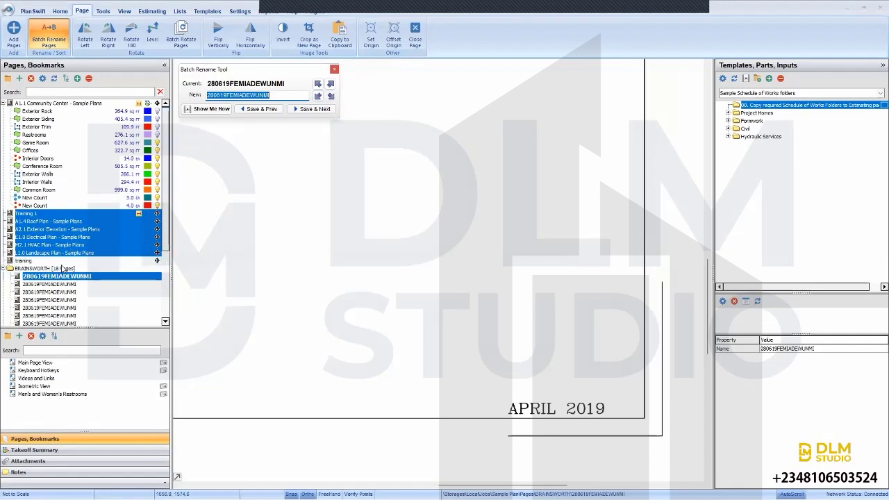
pyautogui.click(23, 261)
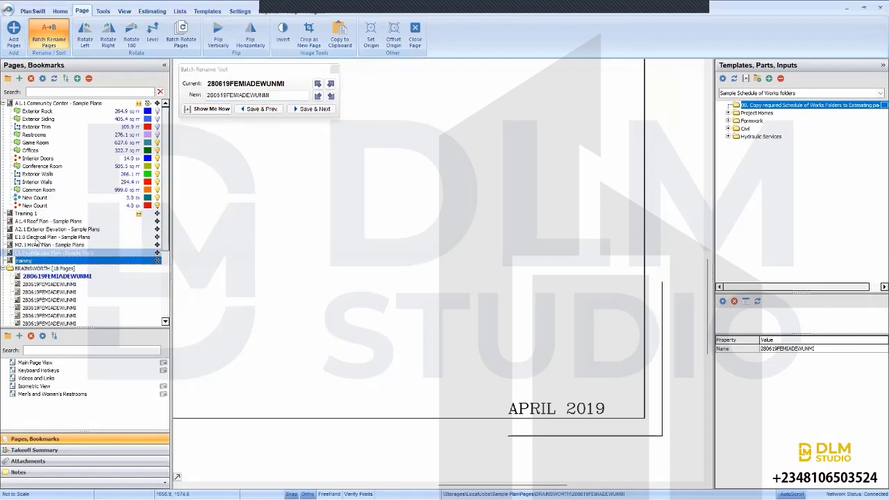
pyautogui.click(3, 268)
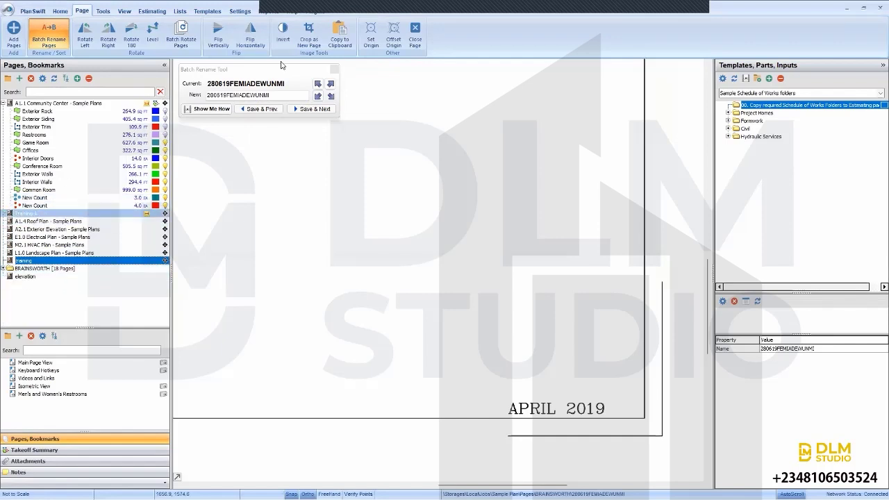
pyautogui.click(292, 72)
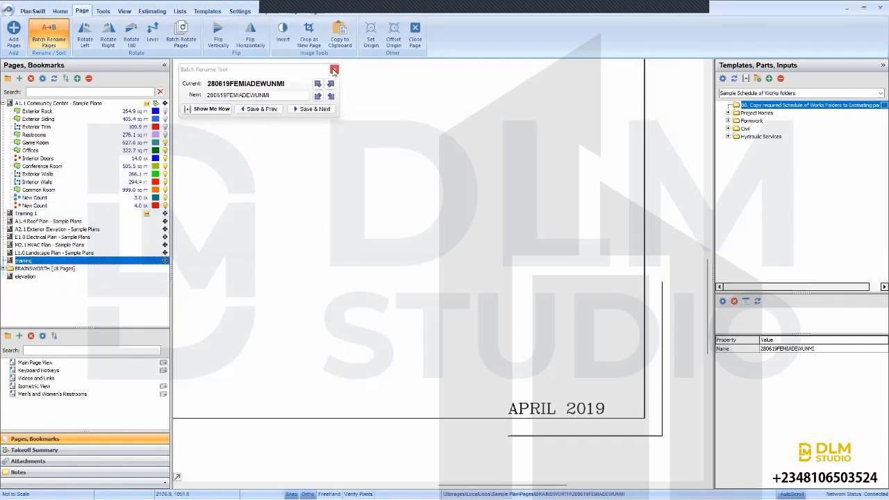
# Step: Open the A2.1 Exterior Elevation page and rotate it to the left
pyautogui.click(63, 227)
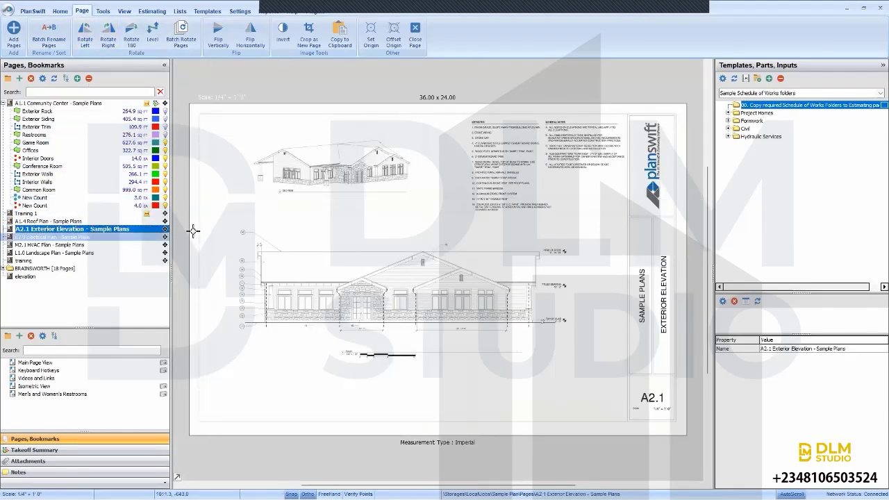
pyautogui.scroll(2, 355, 208)
pyautogui.scroll(-1, 389, 294)
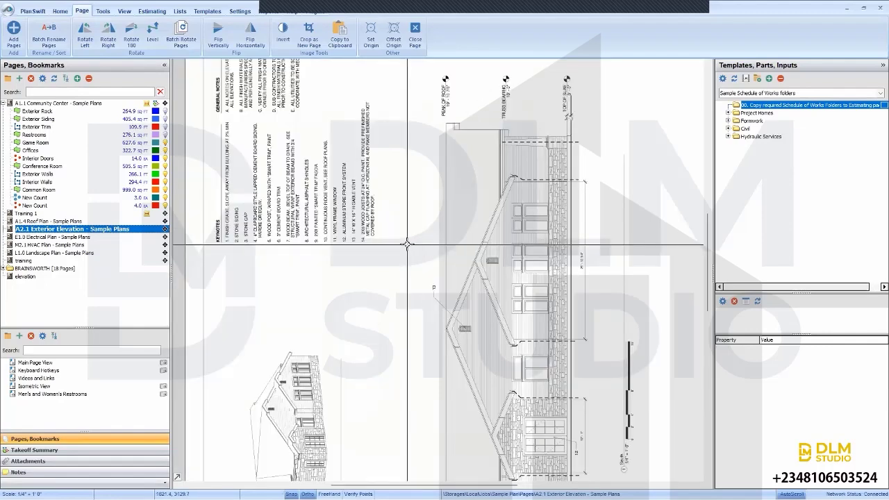
pyautogui.scroll(-3, 418, 322)
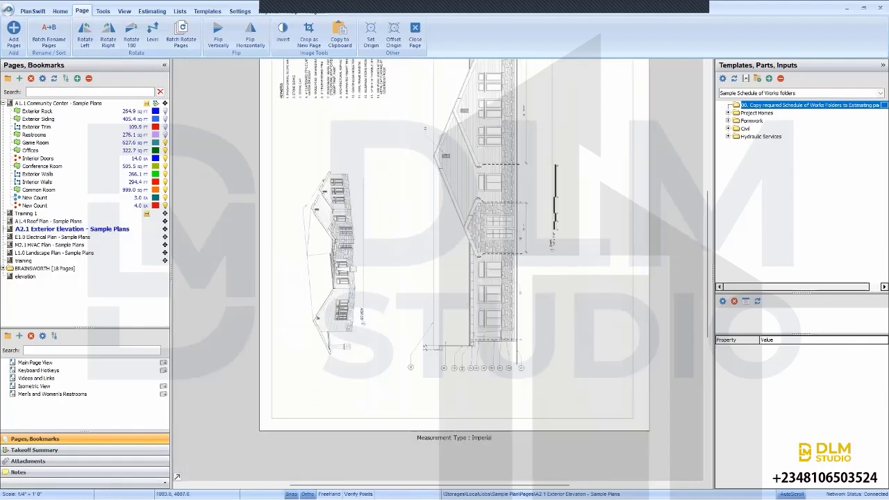
pyautogui.scroll(1, 413, 357)
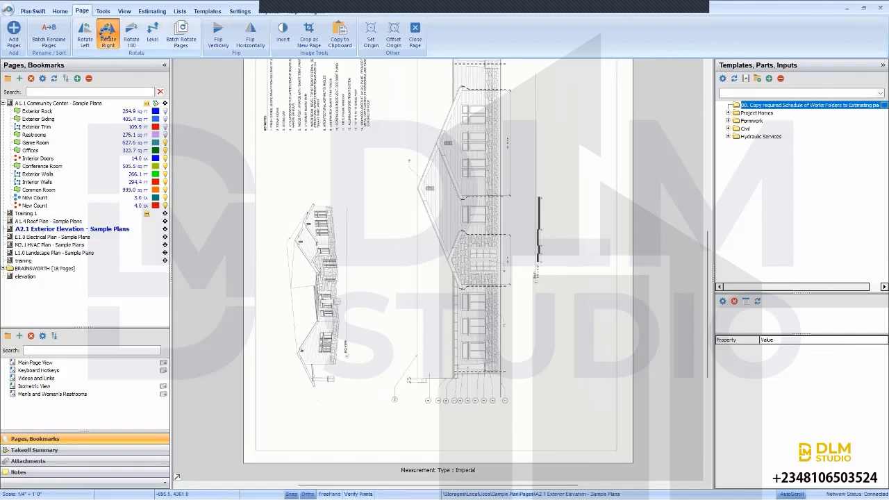
# Step: Rotate the A2.1 page to the right so it is upright, and look over its isometric view and front elevation
pyautogui.click(108, 38)
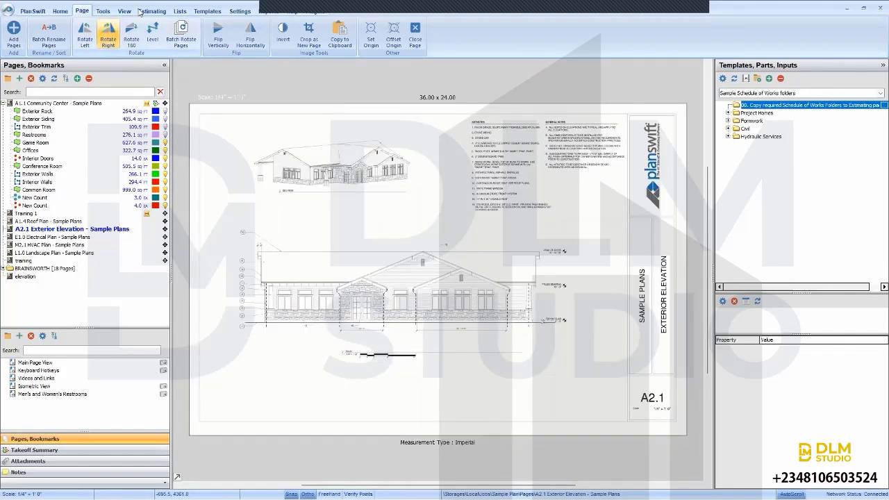
pyautogui.scroll(3, 319, 234)
pyautogui.scroll(-3, 321, 236)
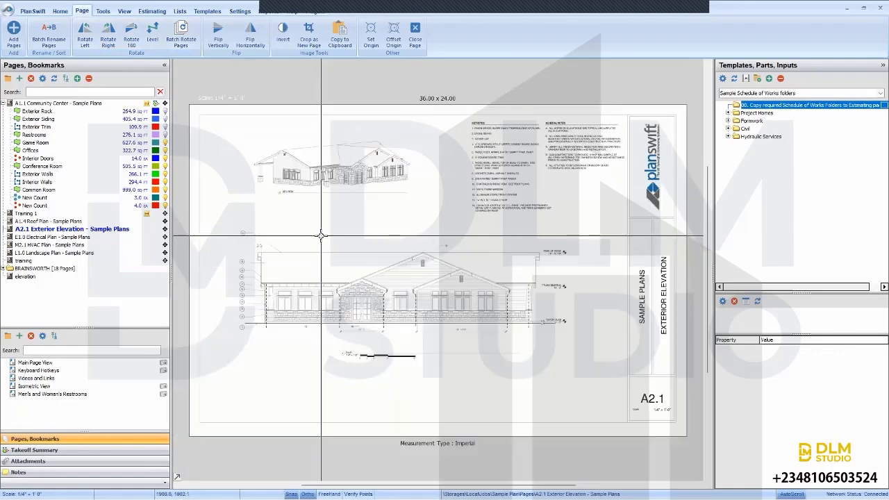
pyautogui.scroll(4, 290, 134)
pyautogui.scroll(-2, 475, 222)
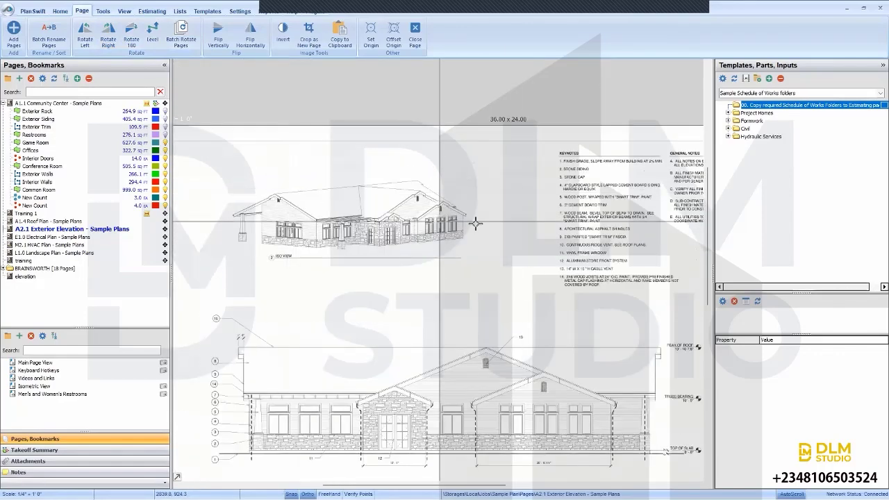
# Step: Flip the A2.1 Exterior Elevation page vertically and horizontally, and flip it back in both directions to its original orientation
pyautogui.scroll(4, 514, 198)
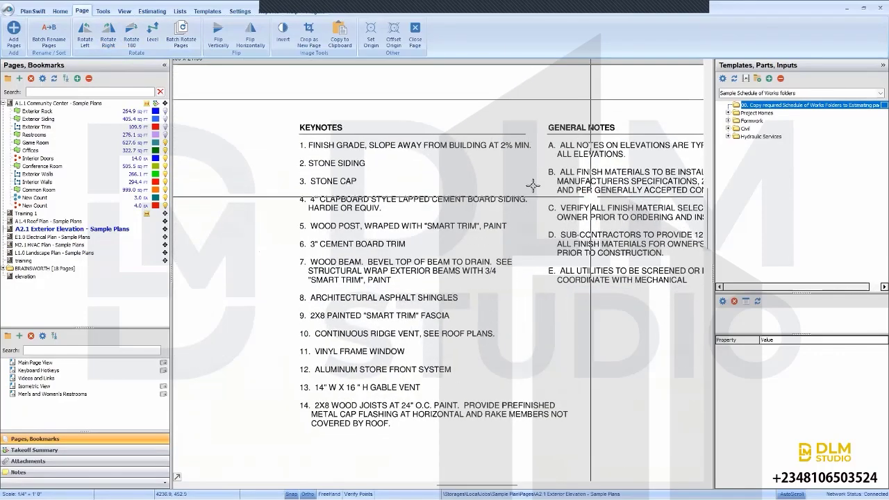
pyautogui.scroll(-3, 375, 284)
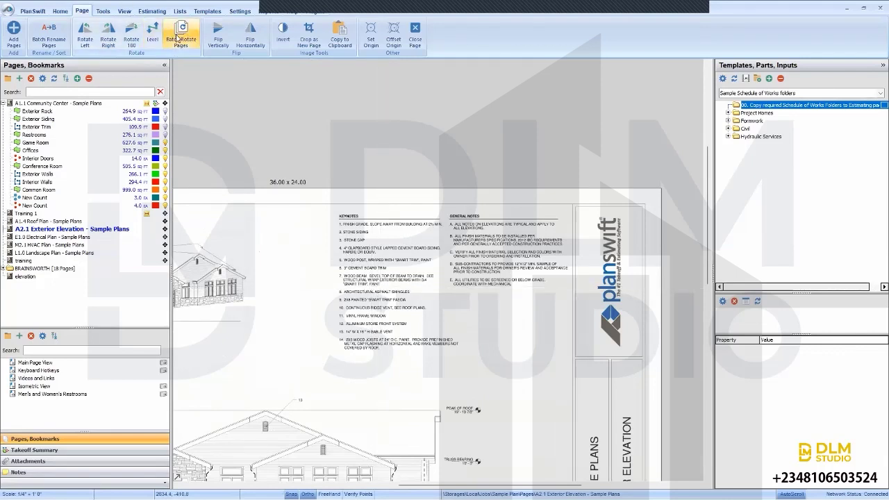
pyautogui.scroll(-2, 298, 229)
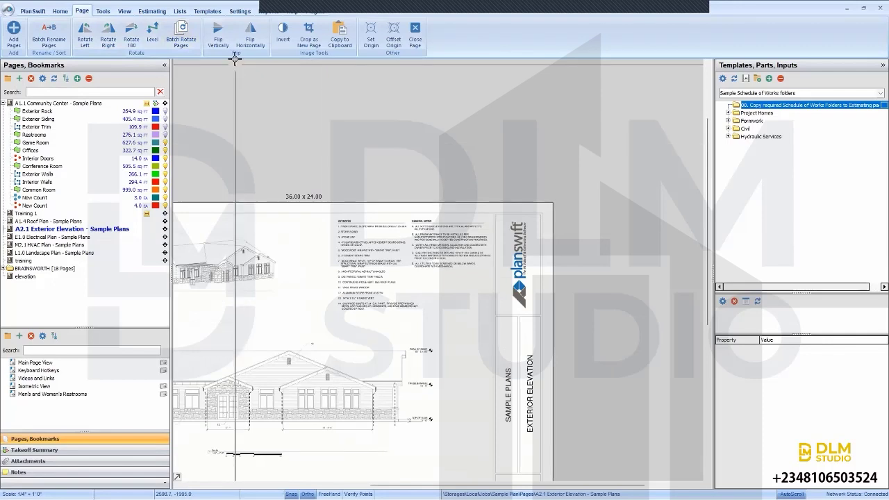
pyautogui.click(218, 41)
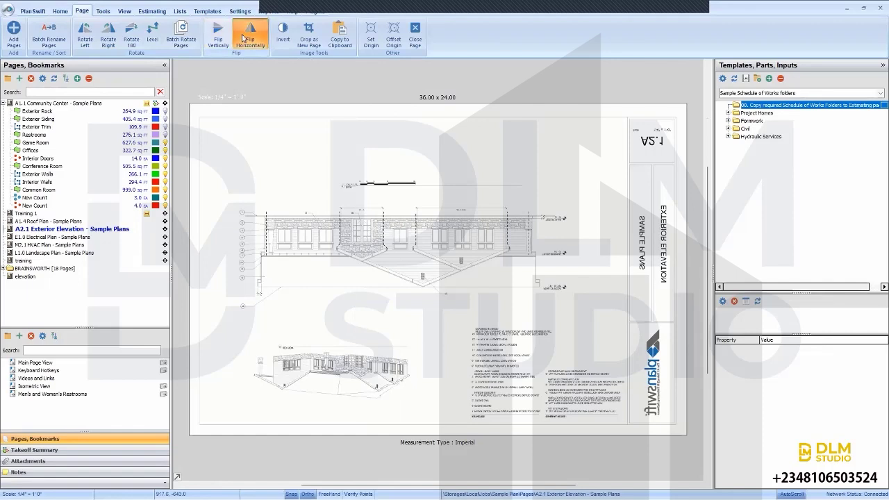
pyautogui.click(243, 38)
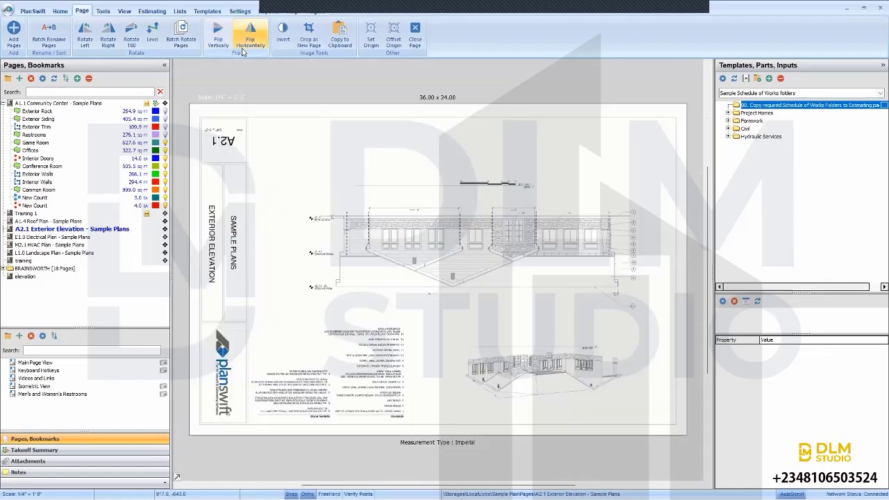
pyautogui.click(242, 31)
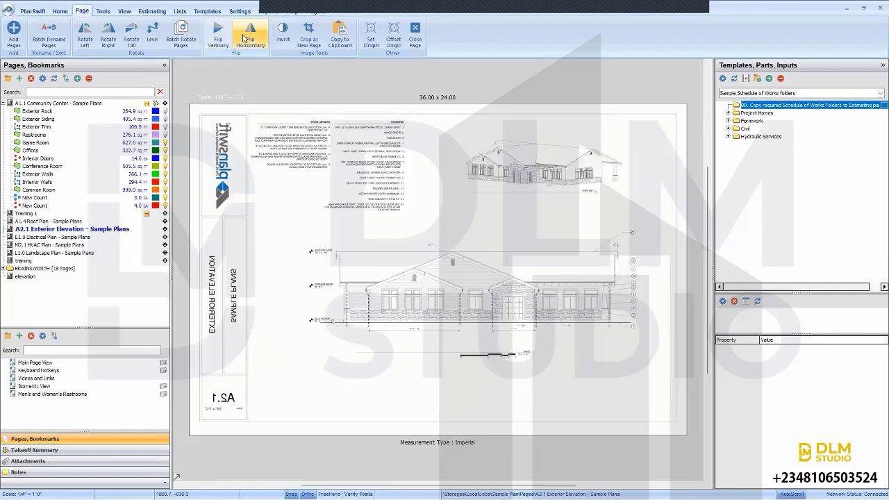
pyautogui.click(244, 39)
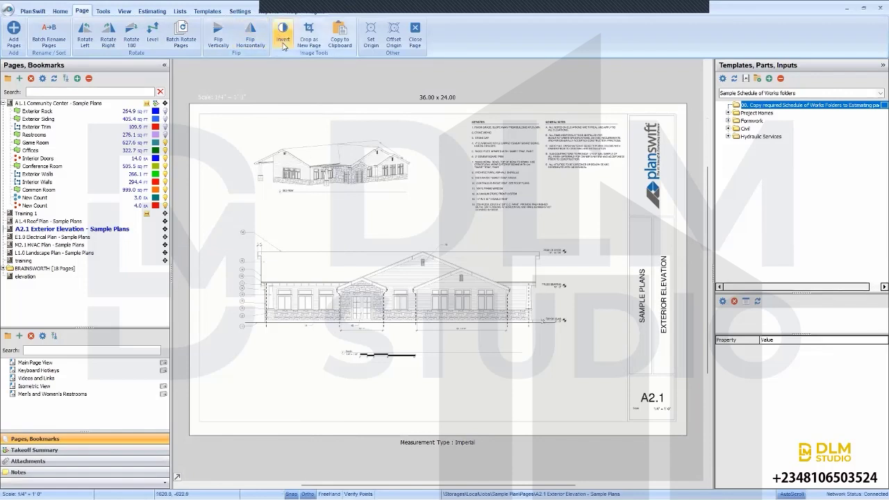
# Step: Invert the colours of the A2.1 Exterior Elevation page and look over its ISO view
pyautogui.click(283, 40)
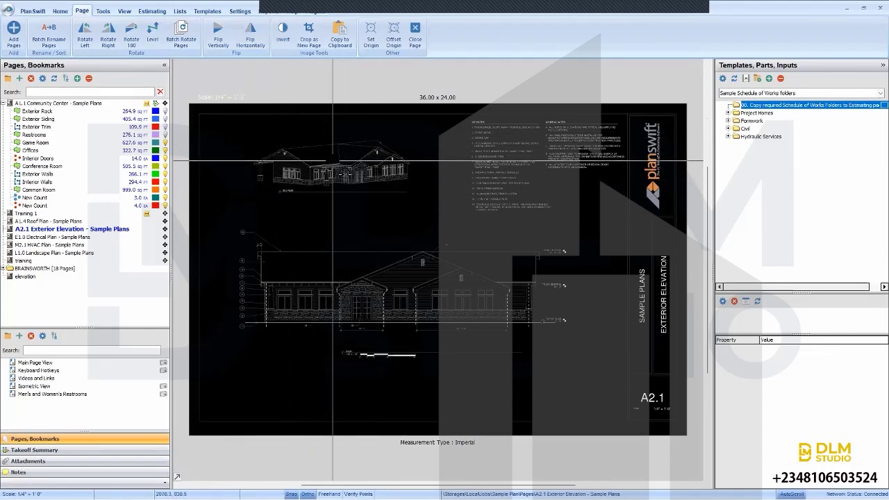
pyautogui.scroll(2, 360, 162)
pyautogui.scroll(1, 360, 162)
pyautogui.scroll(-2, 376, 203)
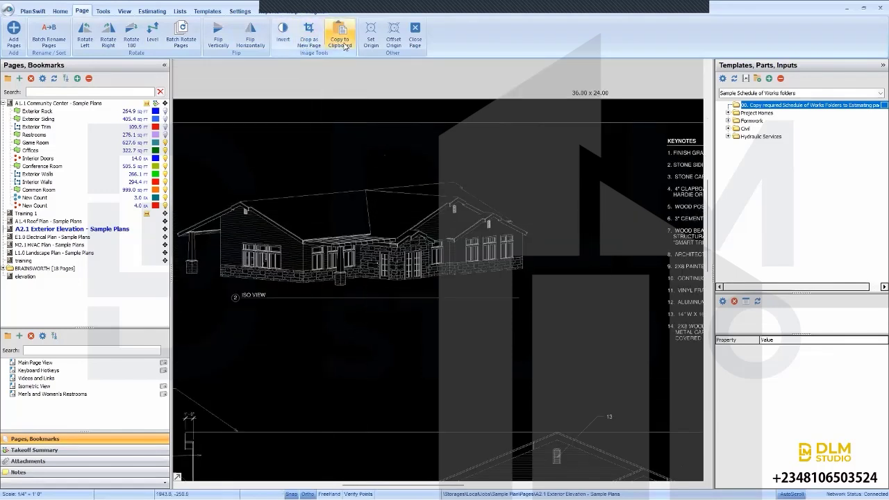
pyautogui.scroll(-3, 375, 278)
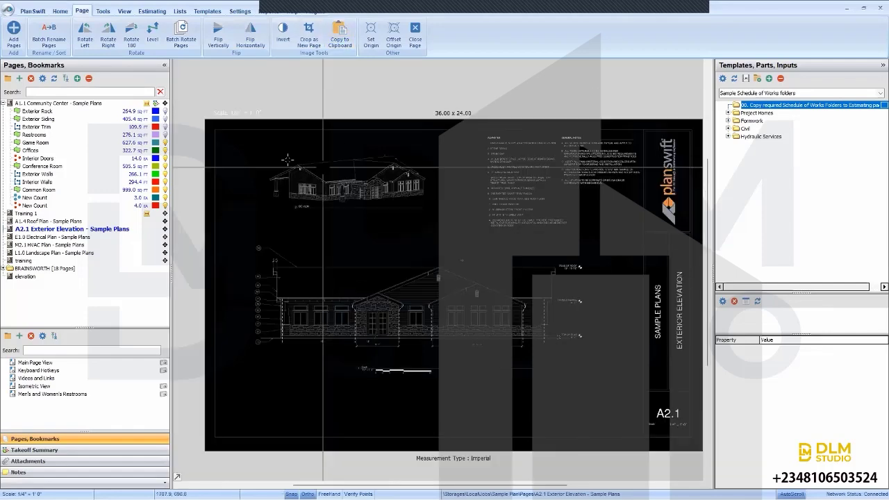
# Step: Crop the ISO view of the A2.1 page as a new page, keeping the name "New Page", and look it over
pyautogui.scroll(4, 423, 435)
pyautogui.scroll(-3, 526, 278)
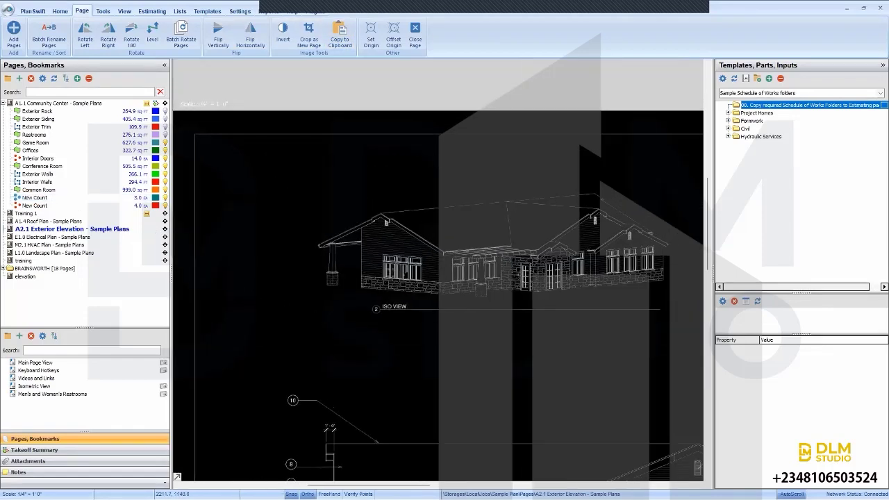
pyautogui.scroll(2, 375, 220)
pyautogui.click(309, 31)
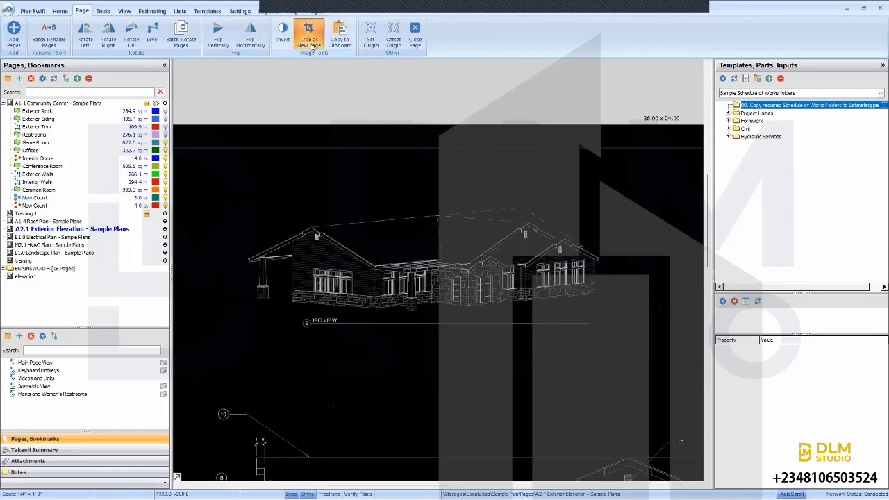
pyautogui.moveTo(220, 159); pyautogui.dragTo(648, 356)
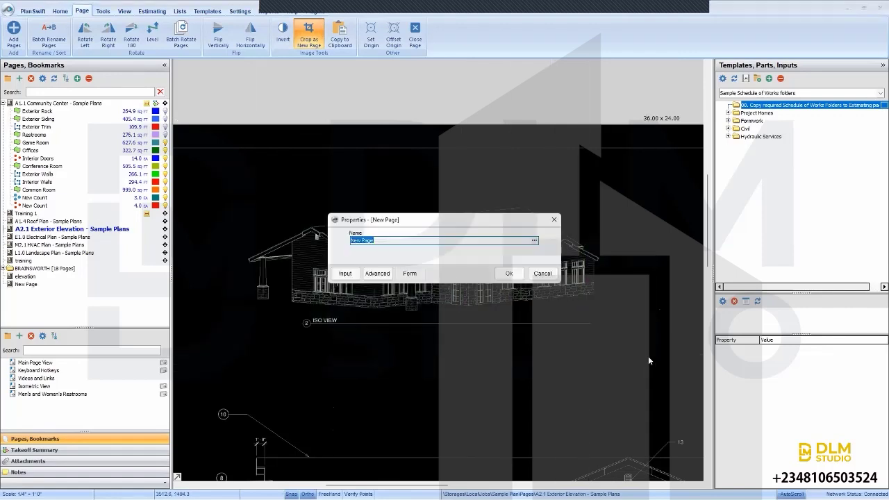
pyautogui.click(509, 273)
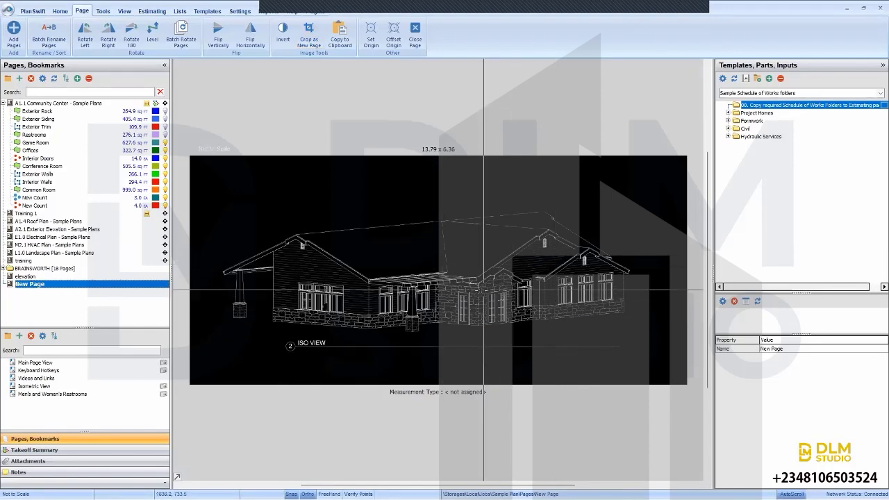
pyautogui.scroll(3, 299, 263)
pyautogui.scroll(-3, 299, 263)
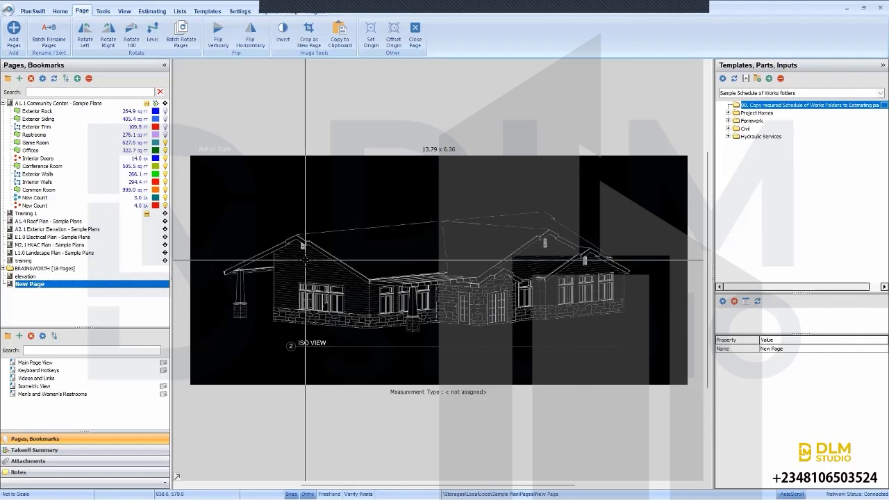
# Step: Set the cropped page's origin at the lower-left corner of its image, and try to invert its colours
pyautogui.click(372, 43)
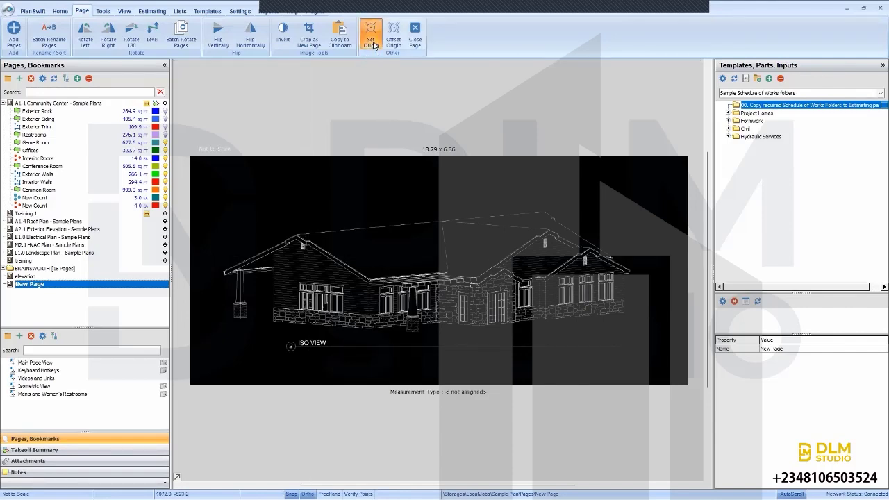
pyautogui.click(190, 383)
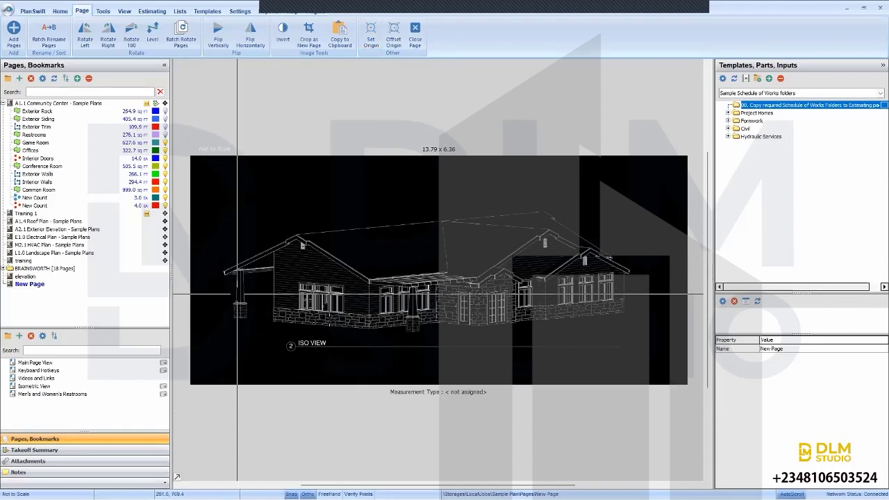
pyautogui.moveTo(259, 248)
pyautogui.mouseDown()
pyautogui.moveTo(382, 400)
pyautogui.moveTo(79, 95)
pyautogui.moveTo(253, 182)
pyautogui.moveTo(342, 354)
pyautogui.moveTo(412, 392)
pyautogui.moveTo(319, 253)
pyautogui.moveTo(423, 177)
pyautogui.moveTo(201, 346)
pyautogui.moveTo(137, 166)
pyautogui.moveTo(270, 207)
pyautogui.moveTo(205, 205)
pyautogui.mouseUp()
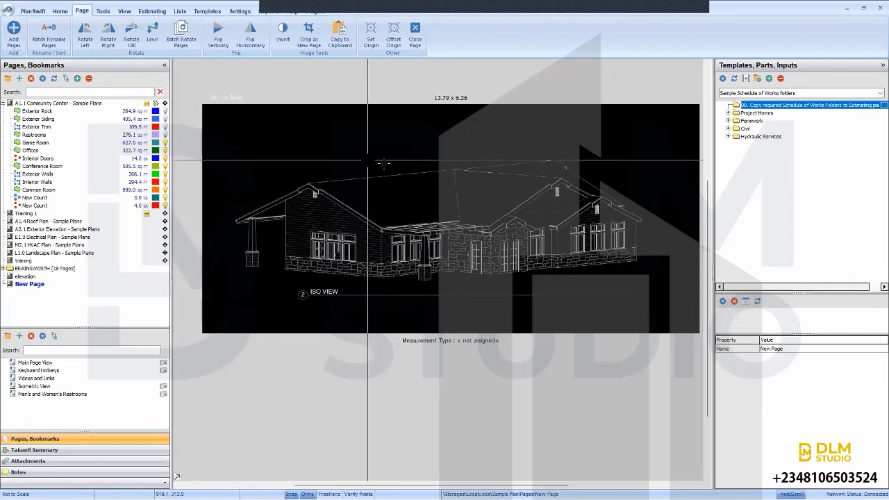
pyautogui.click(283, 31)
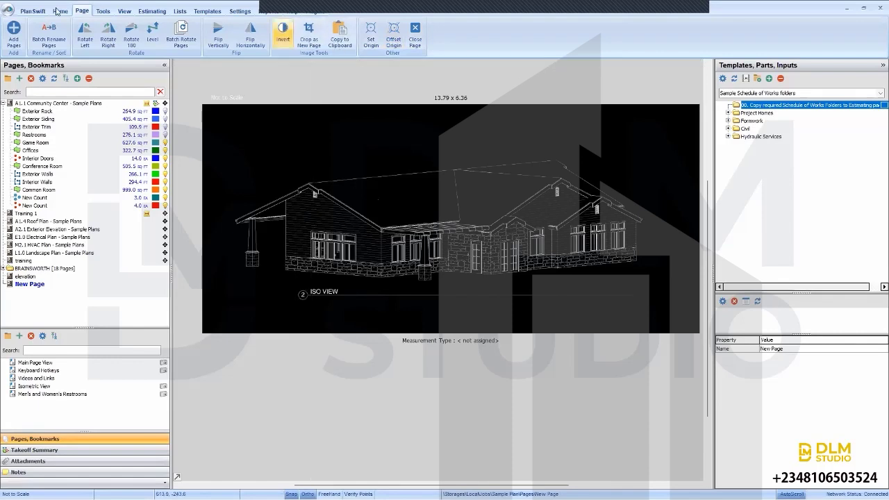
# Step: Look through the L1.0 Landscape Plan, M2.1 HVAC Plan and A1.4 Roof Plan pages
pyautogui.click(103, 11)
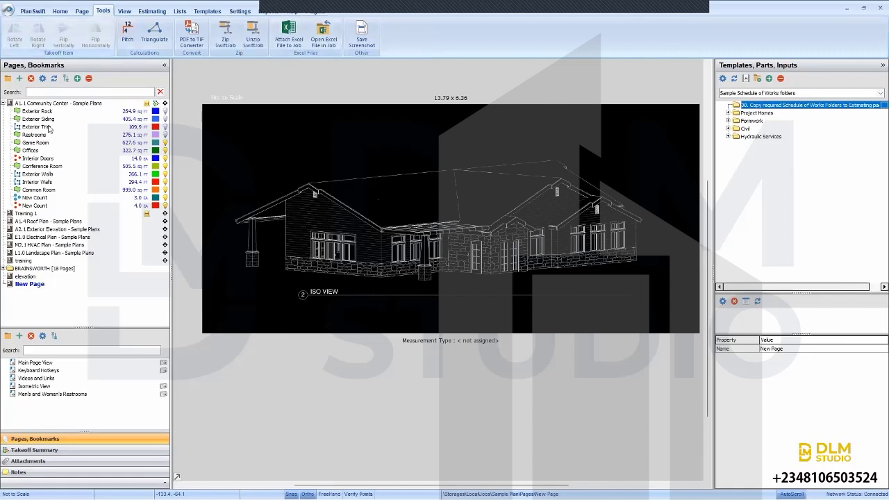
pyautogui.click(60, 253)
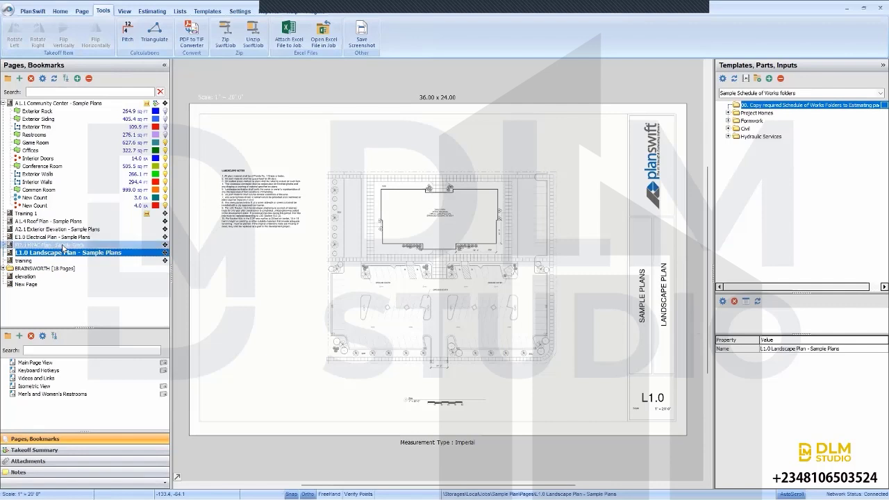
pyautogui.click(64, 247)
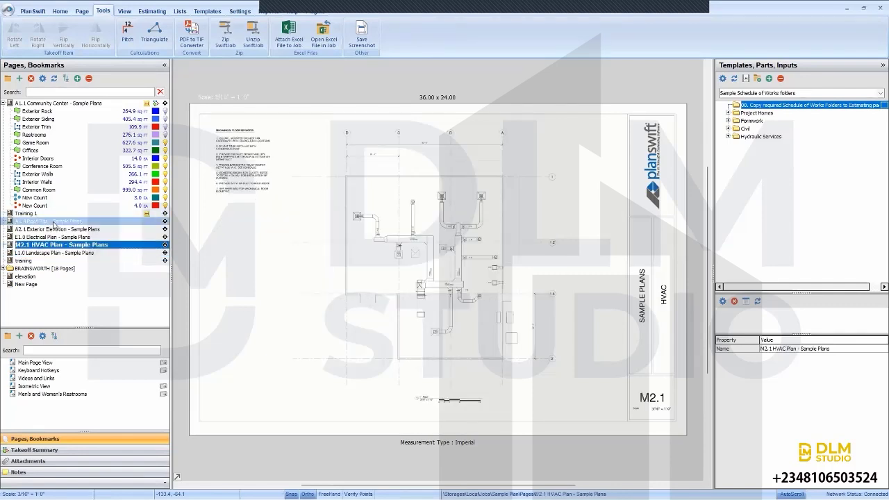
pyautogui.click(54, 223)
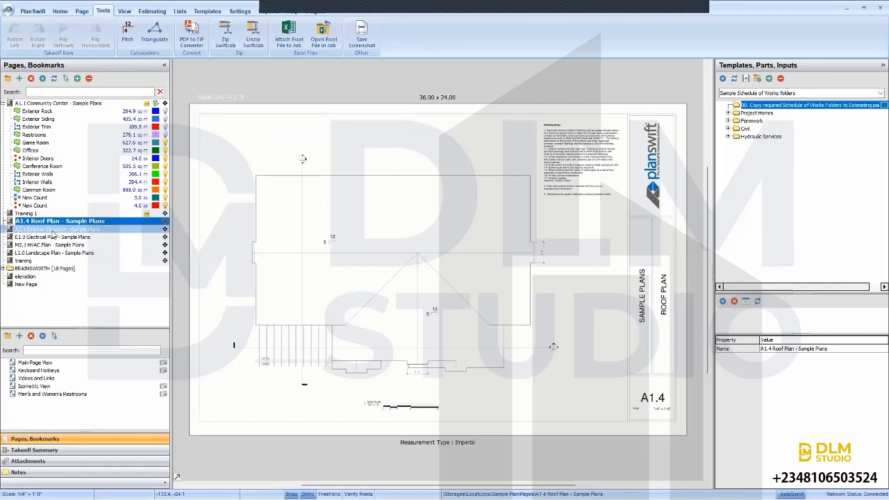
# Step: Open the A2.1 Exterior Elevation page and invert its colours back to dark lines on white
pyautogui.click(53, 231)
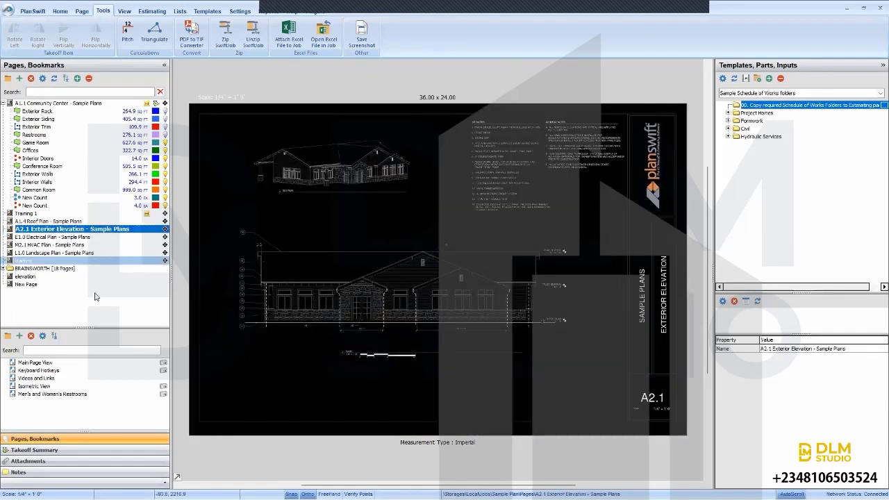
pyautogui.click(81, 11)
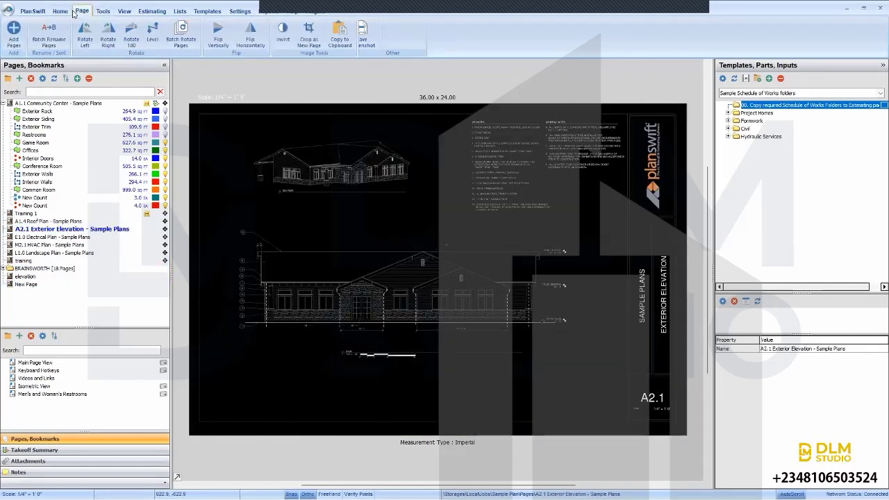
pyautogui.click(283, 33)
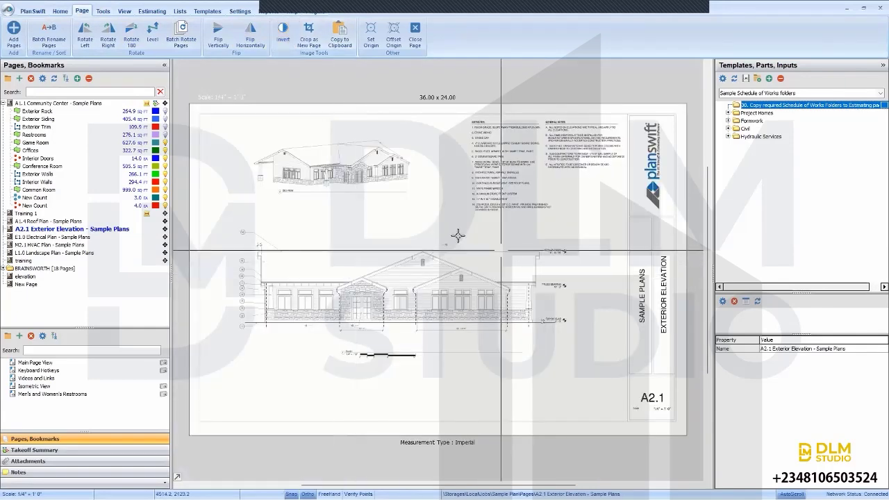
# Step: Measure the pitch of the front elevation's main gable with the Pitch tool, from the entrance eave up to the ridge, and dismiss the result
pyautogui.scroll(5, 457, 237)
pyautogui.scroll(-2, 417, 256)
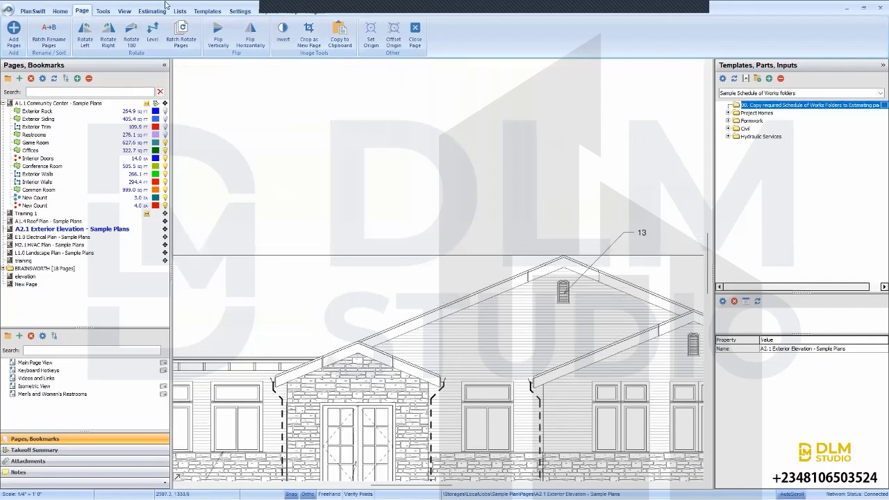
pyautogui.click(112, 10)
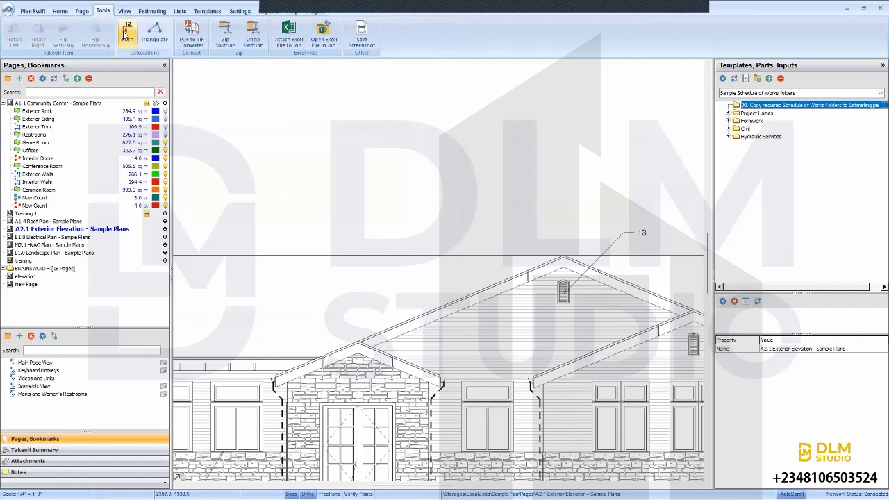
pyautogui.click(276, 377)
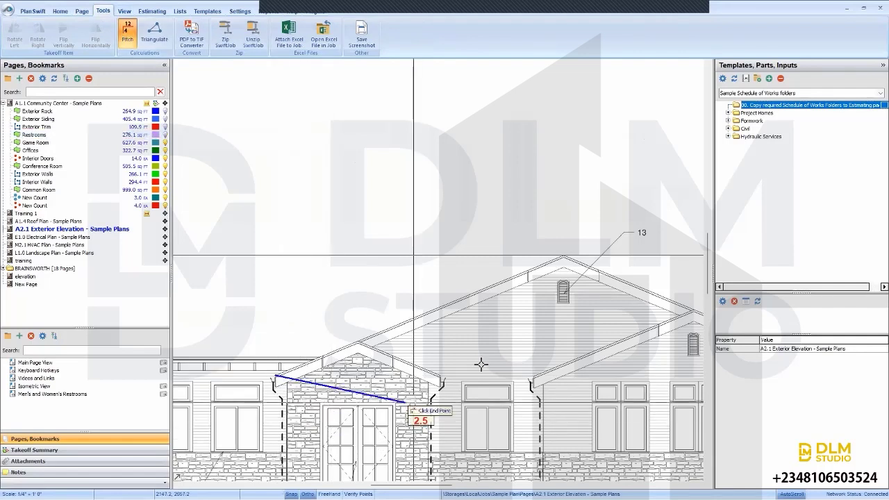
pyautogui.click(564, 255)
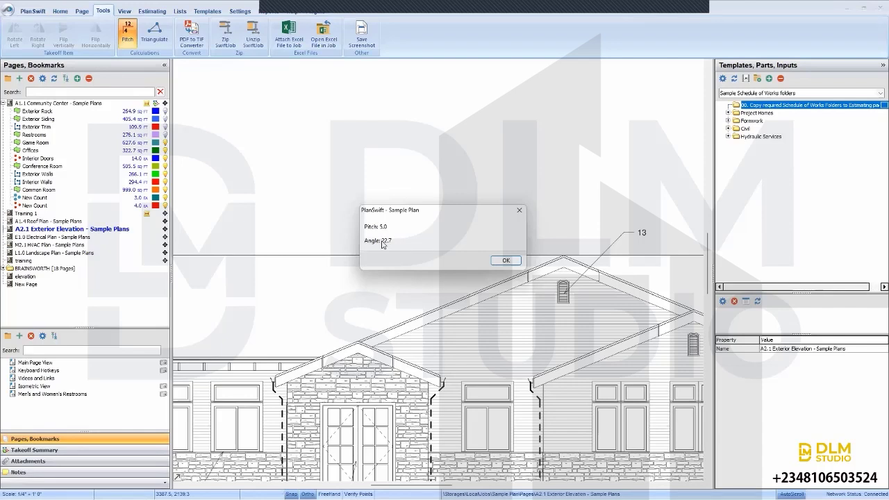
pyautogui.click(507, 260)
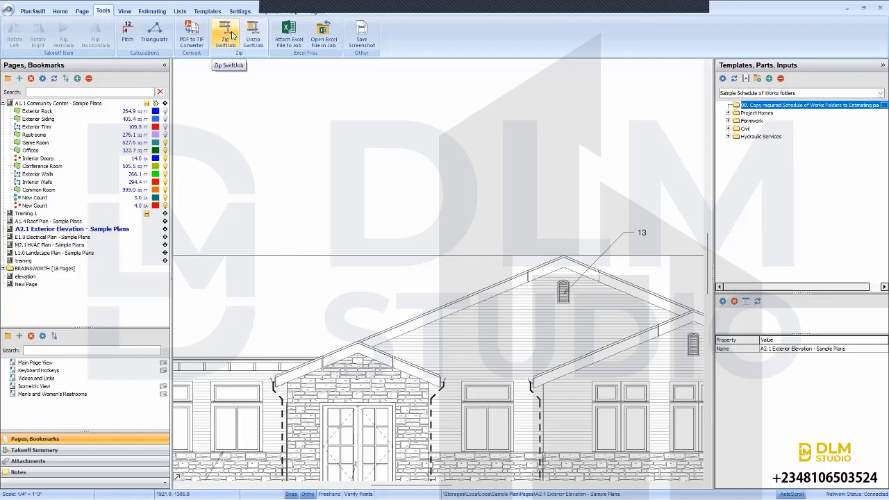
# Step: Start zipping the sample plan as a SwiftJob file and cancel at the save dialog
pyautogui.click(60, 11)
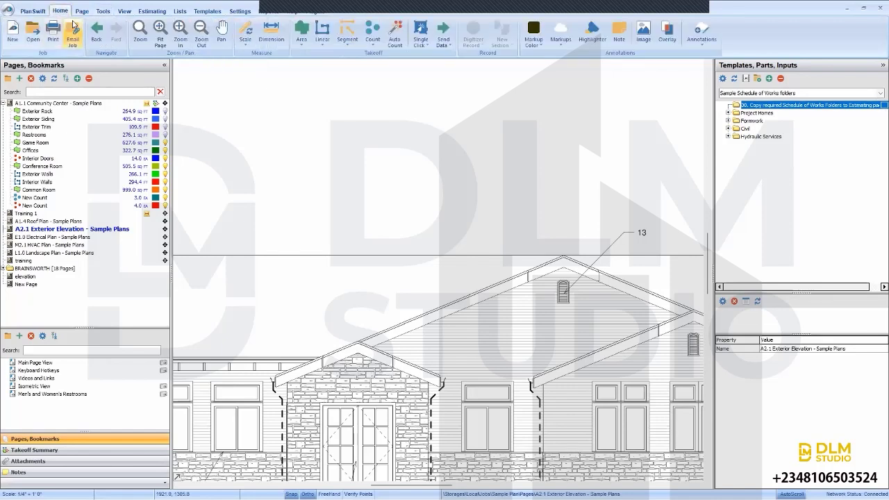
pyautogui.click(100, 11)
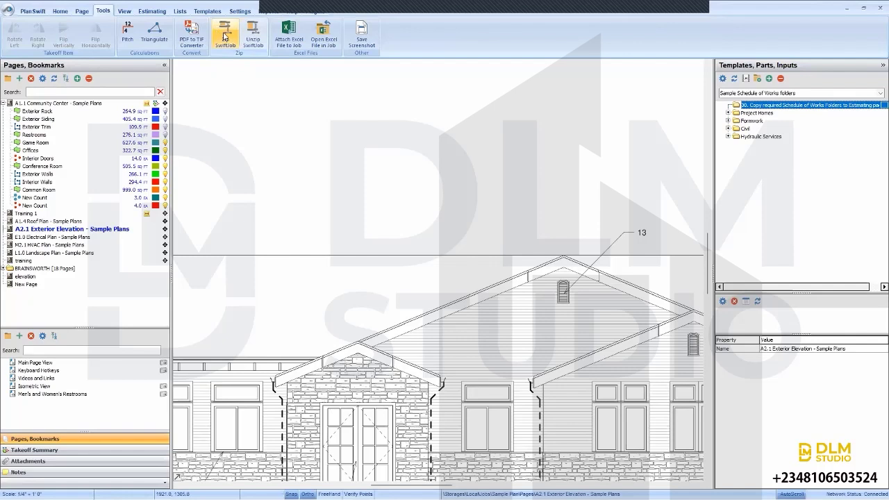
pyautogui.click(219, 31)
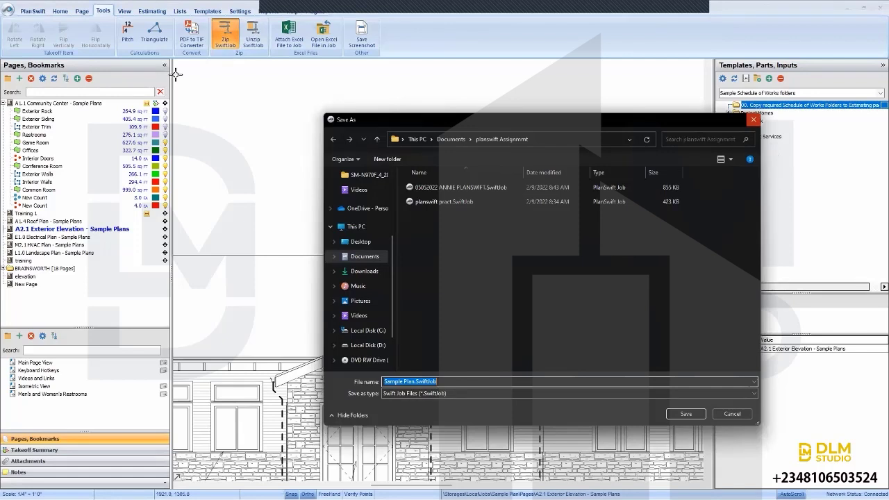
pyautogui.press('Escape')
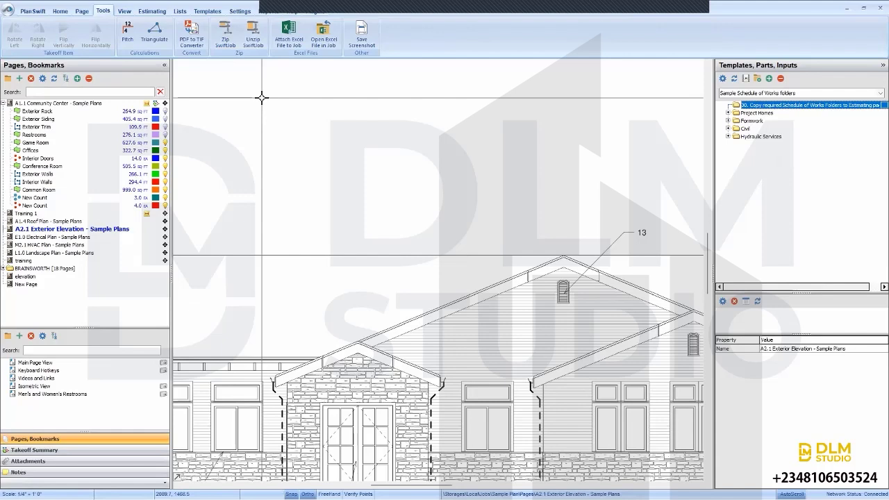
# Step: Start unzipping a SwiftJob file and close the file chooser without picking a job
pyautogui.click(267, 32)
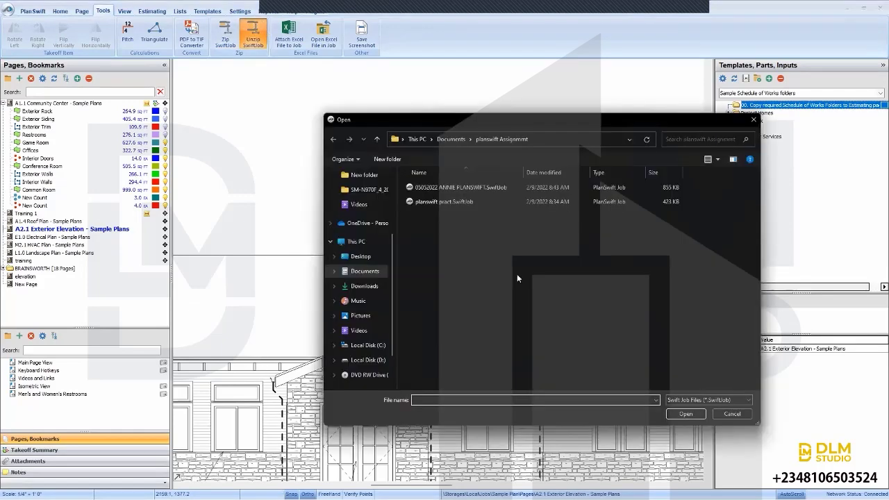
pyautogui.click(753, 120)
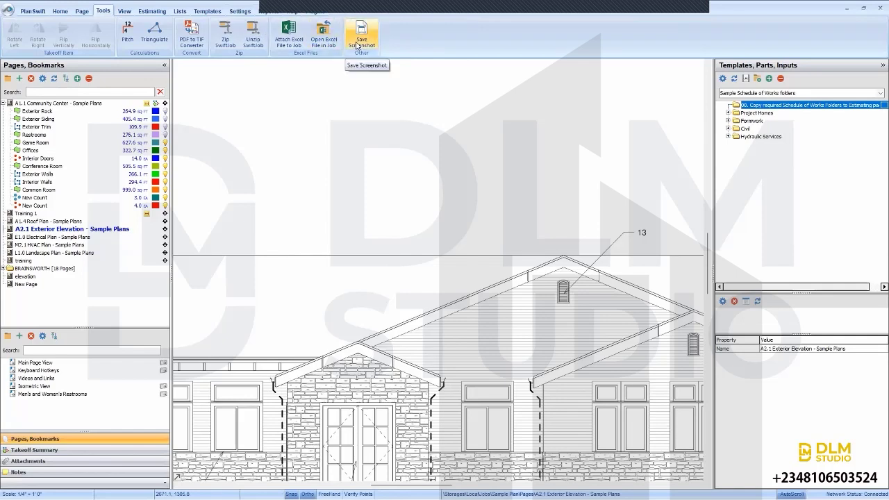
# Step: Frame the front elevation, start saving a screenshot of it and cancel at the save dialog
pyautogui.scroll(-3, 391, 193)
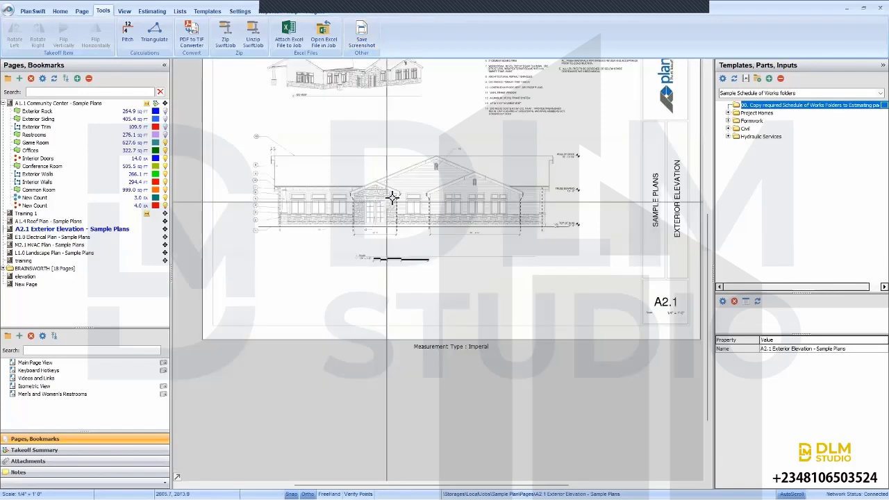
pyautogui.scroll(3, 396, 173)
pyautogui.scroll(-3, 399, 166)
pyautogui.scroll(4, 363, 180)
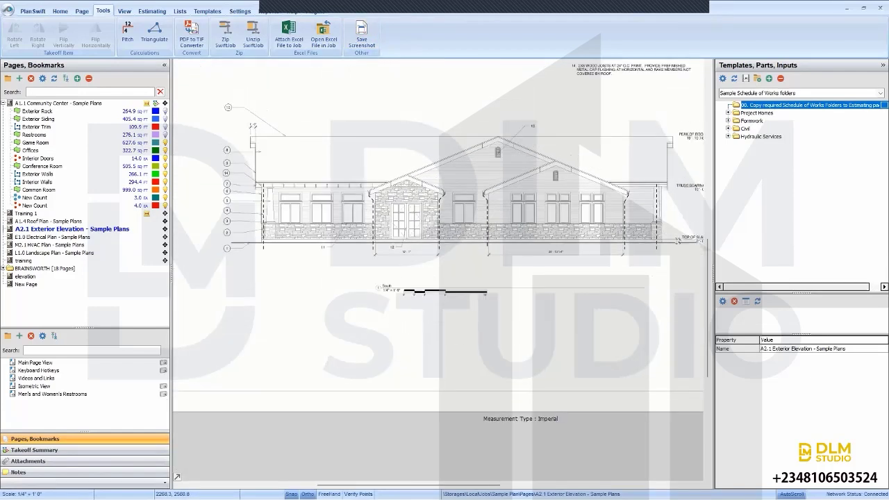
pyautogui.click(362, 34)
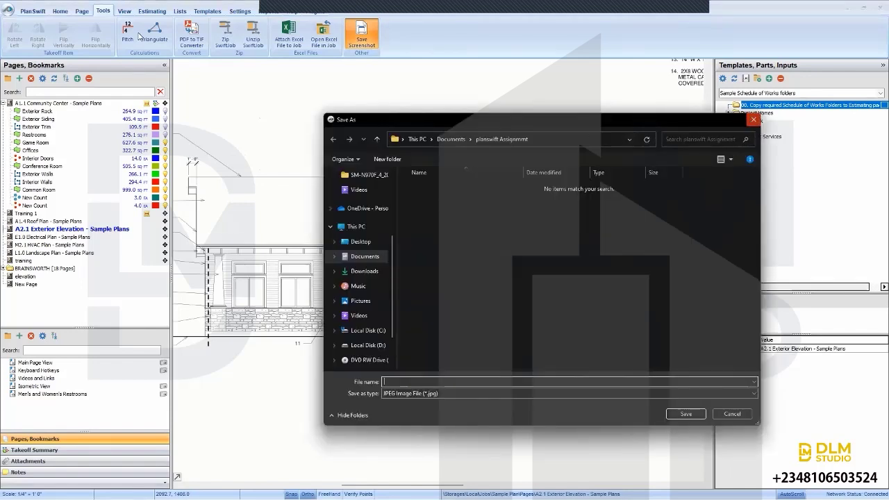
pyautogui.press('Escape')
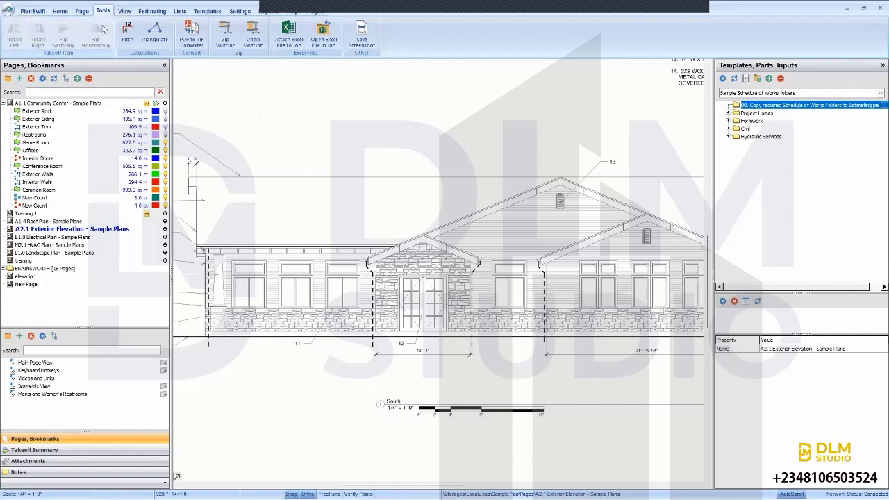
# Step: Open the A1.1 Community Center page and show the labels of its takeoff items
pyautogui.click(123, 10)
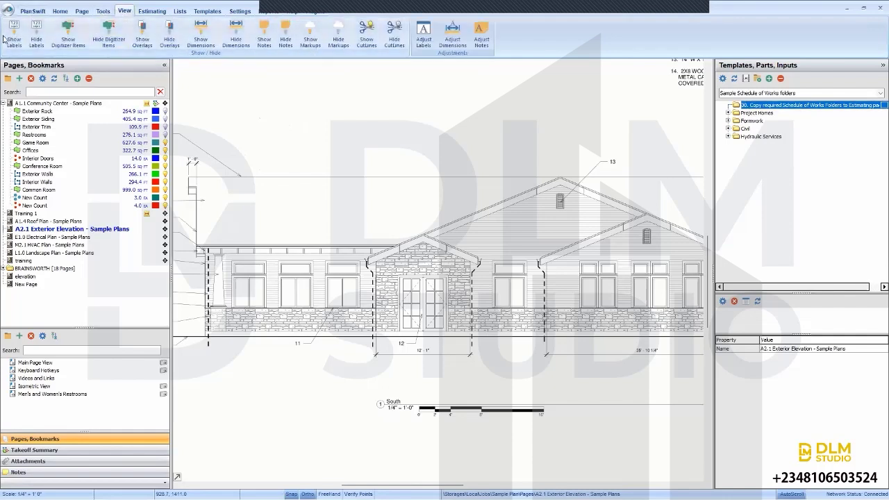
pyautogui.click(95, 104)
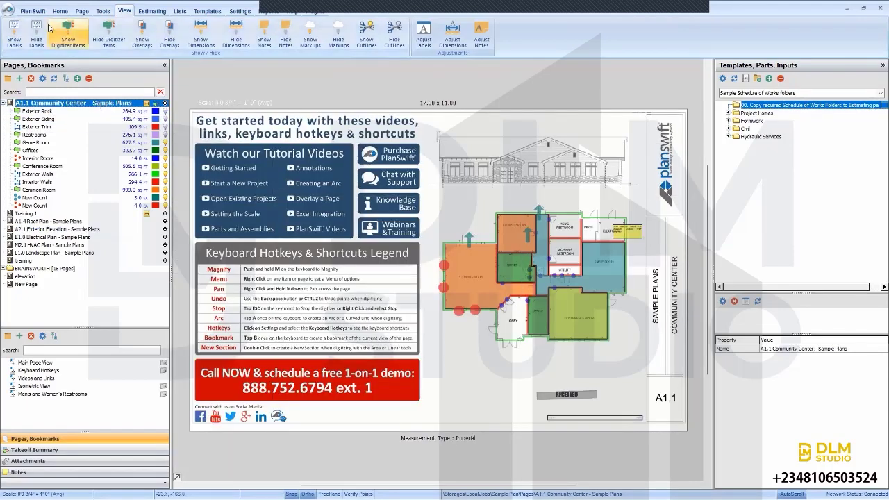
pyautogui.click(20, 38)
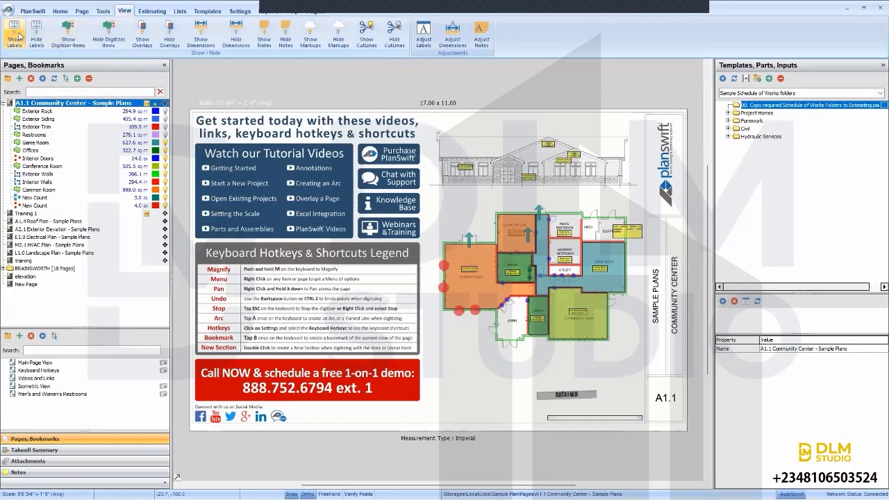
# Step: Examine the takeoff name and area labels on the front elevation and across the floor plan rooms
pyautogui.scroll(5, 444, 159)
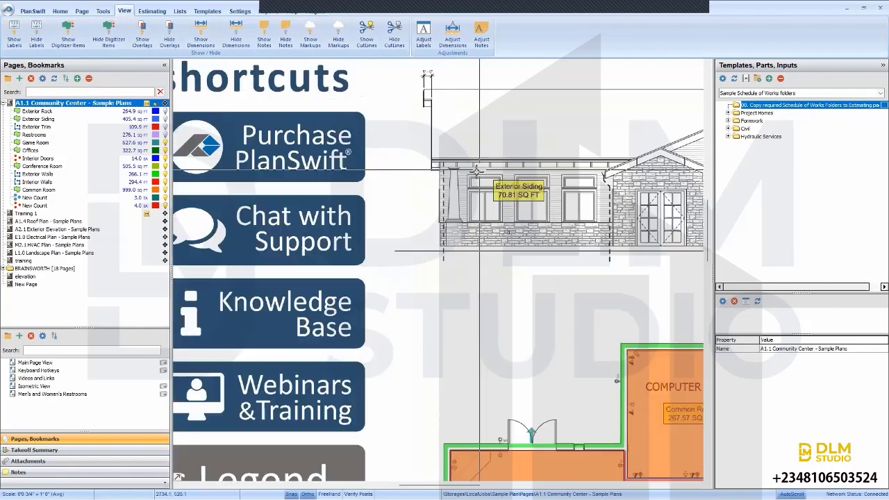
pyautogui.scroll(-5, 508, 170)
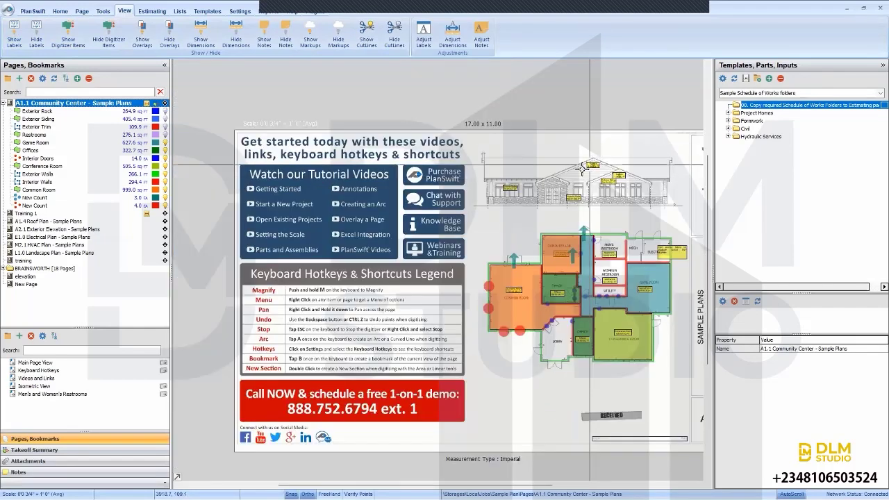
pyautogui.scroll(5, 582, 167)
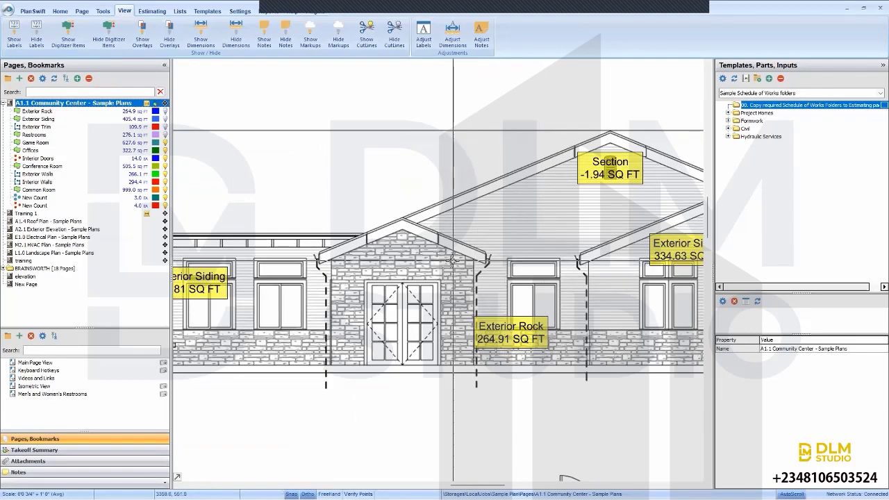
pyautogui.scroll(-4, 453, 259)
pyautogui.scroll(4, 514, 264)
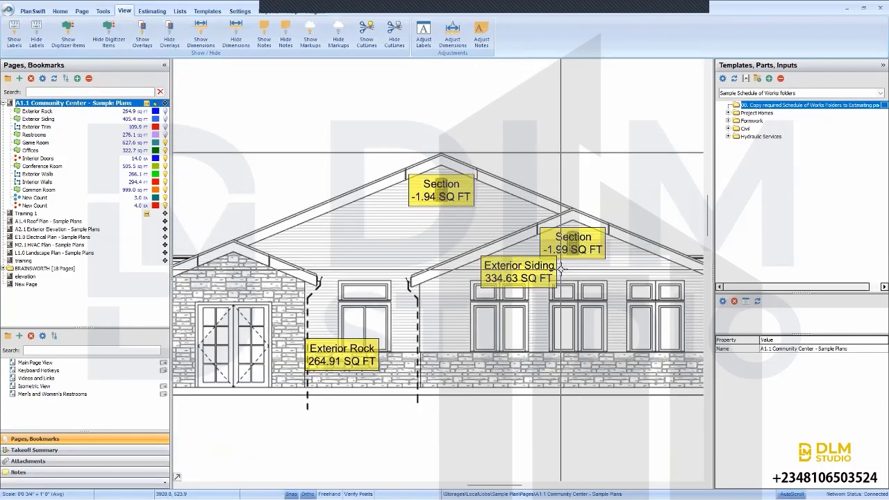
pyautogui.scroll(-3, 500, 412)
pyautogui.moveTo(484, 414)
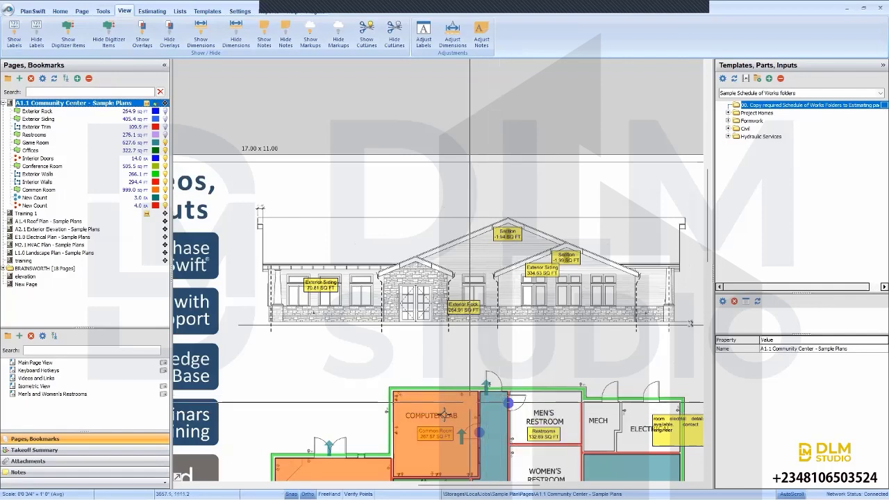
pyautogui.scroll(4, 535, 431)
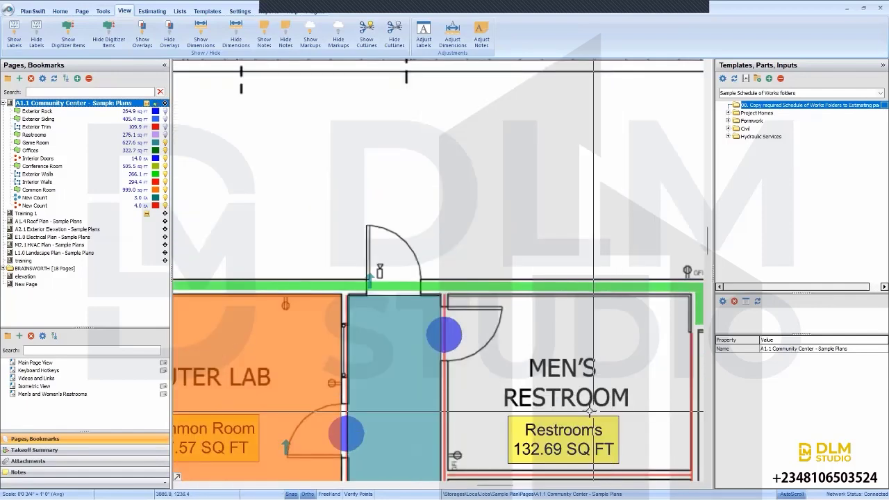
pyautogui.scroll(-4, 623, 347)
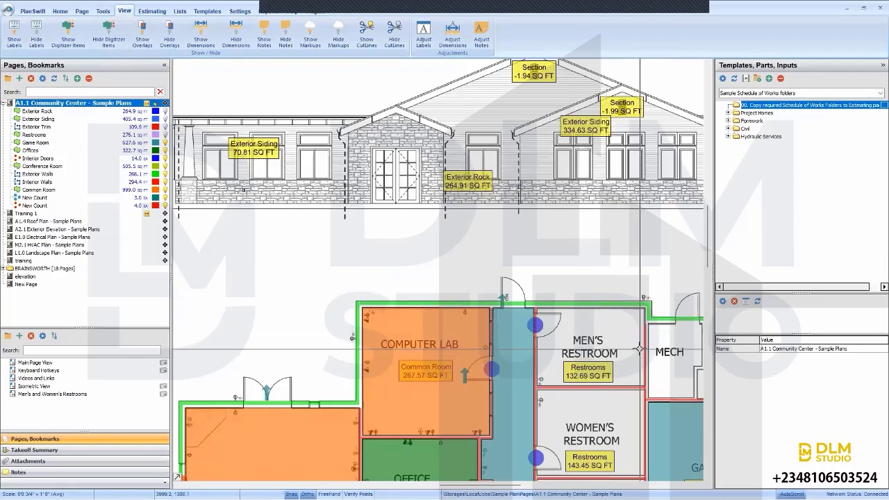
pyautogui.scroll(2, 685, 157)
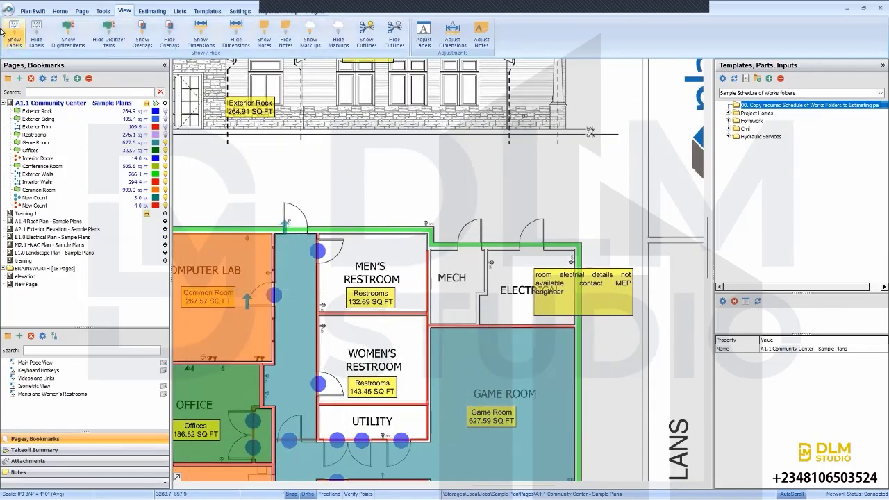
# Step: Hide the takeoff labels on the Community Center page, toggling them on and off once more
pyautogui.click(37, 36)
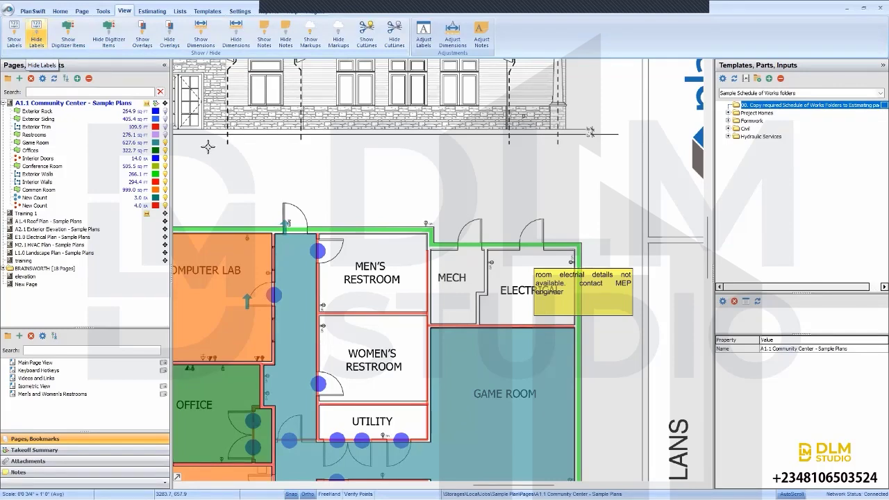
pyautogui.scroll(-2, 211, 147)
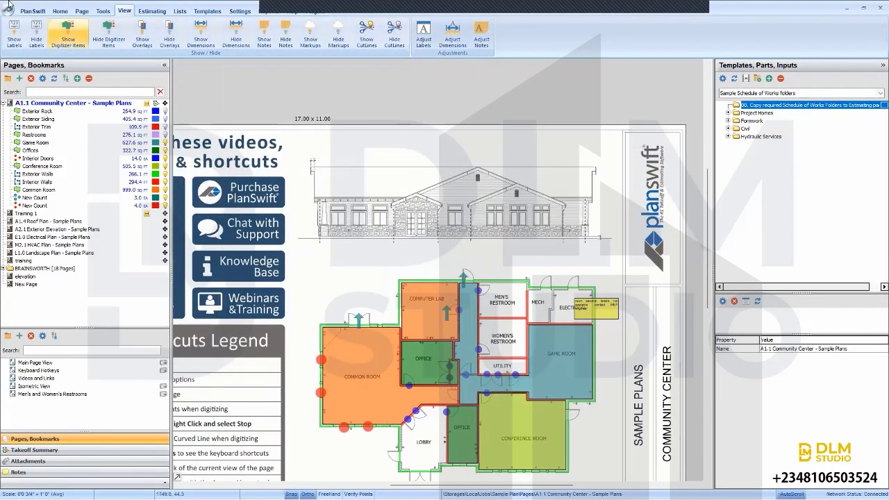
pyautogui.click(10, 31)
pyautogui.click(36, 33)
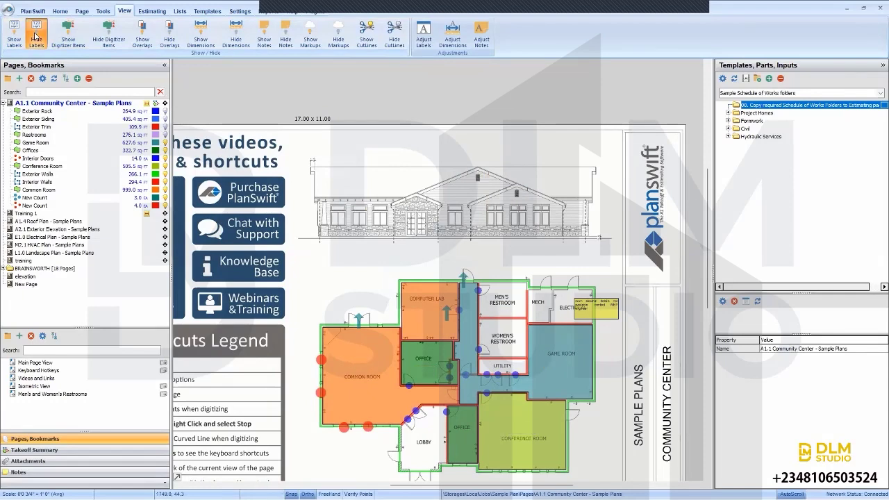
# Step: Toggle all digitizer items on the page on and off twice, leaving them hidden
pyautogui.click(80, 32)
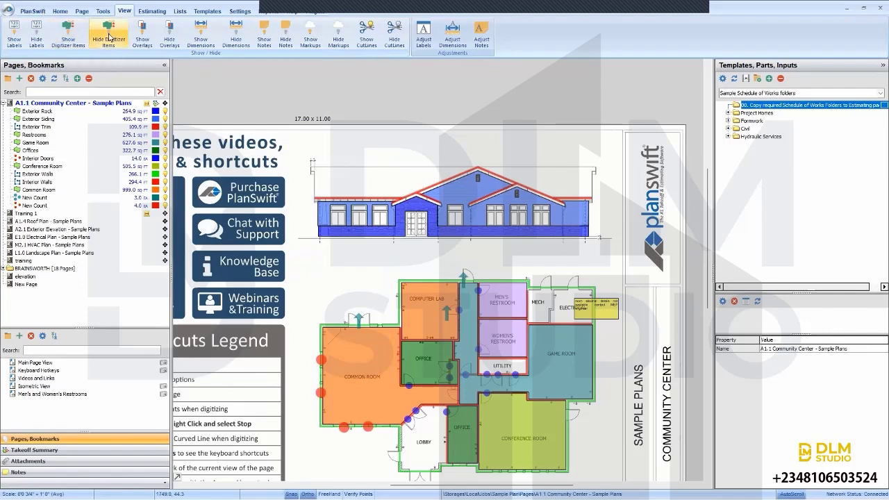
pyautogui.click(109, 38)
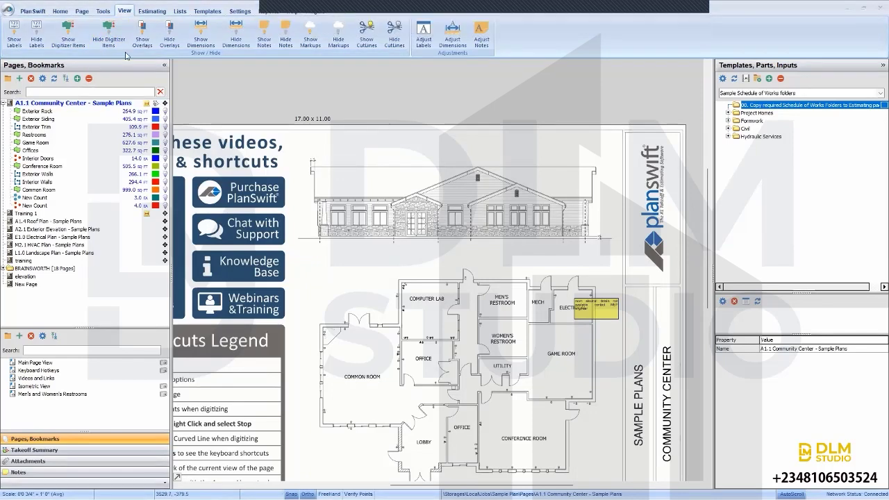
pyautogui.click(65, 36)
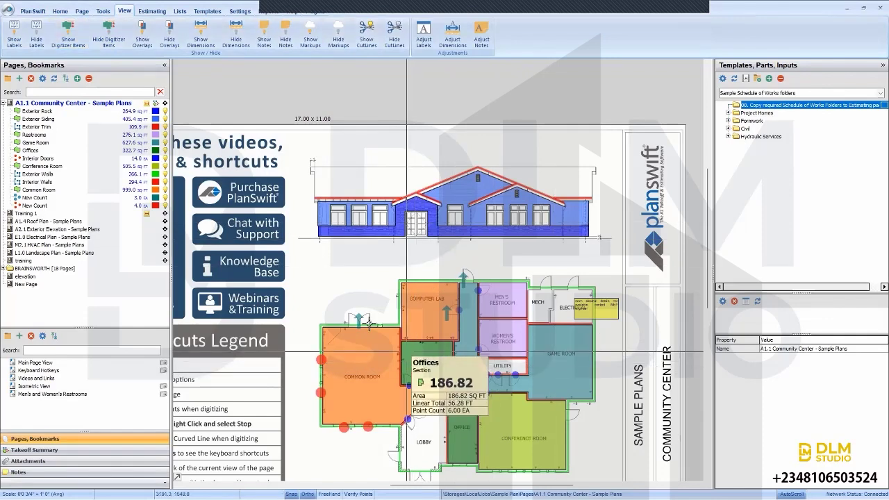
pyautogui.click(108, 35)
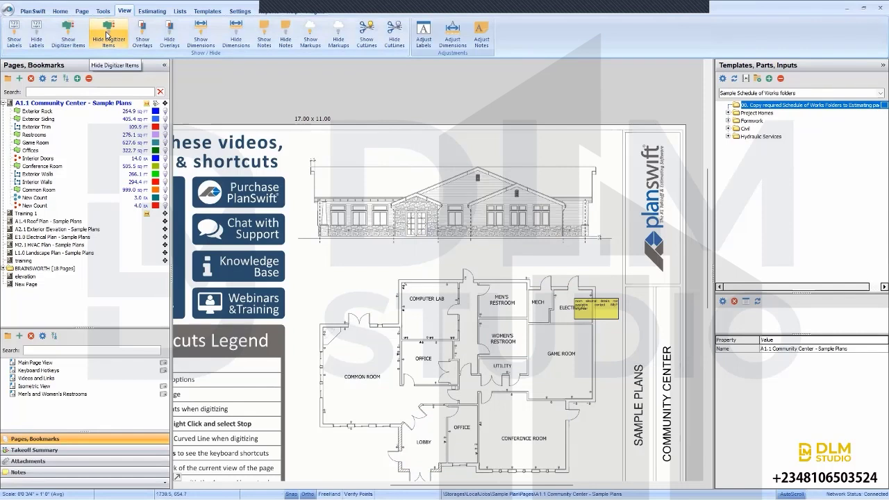
# Step: Show the page's overlays and dimensions, and inspect the dimension above the Computer Lab
pyautogui.click(148, 40)
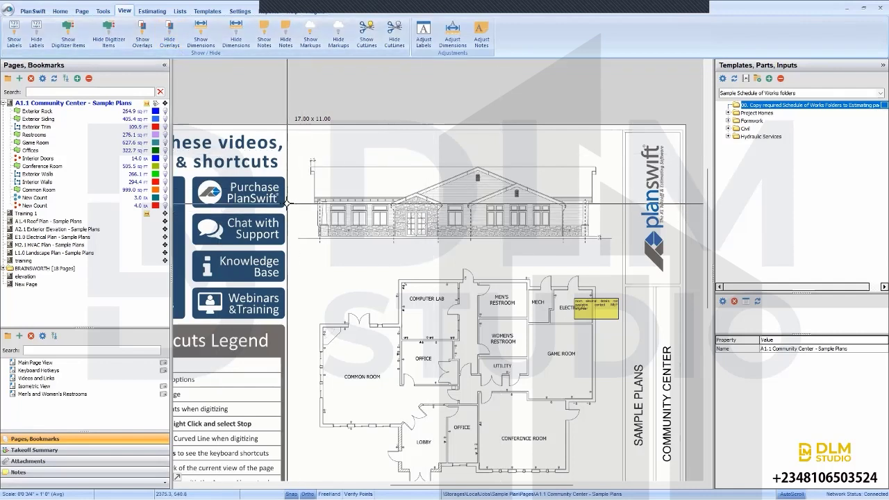
pyautogui.click(197, 38)
pyautogui.scroll(5, 412, 252)
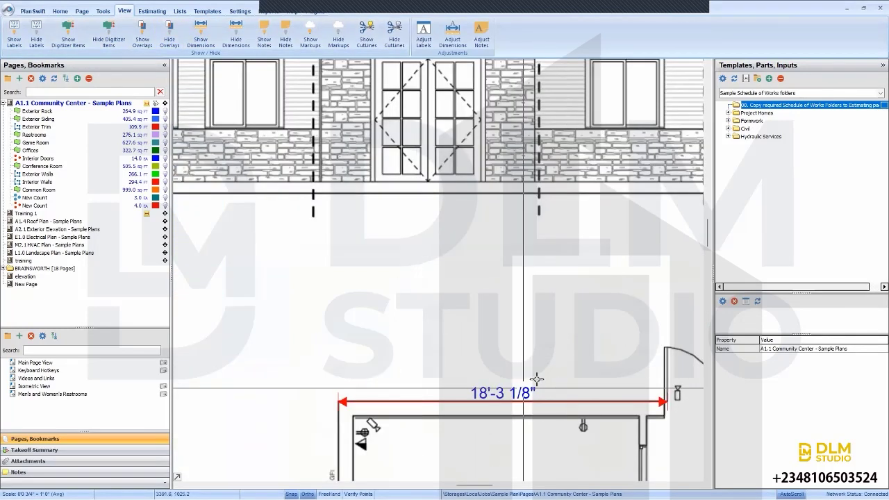
pyautogui.scroll(-4, 549, 376)
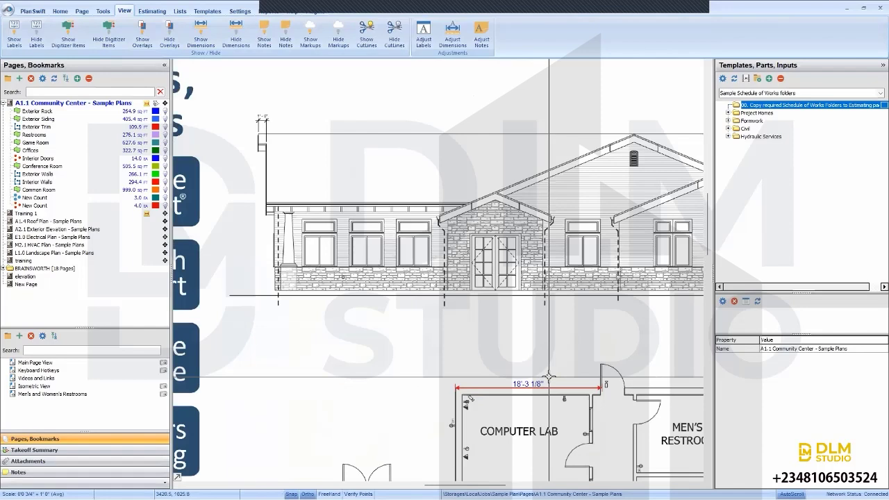
pyautogui.scroll(3, 548, 376)
# Step: Hide the dimensions, show them again and hide them once more
pyautogui.click(243, 32)
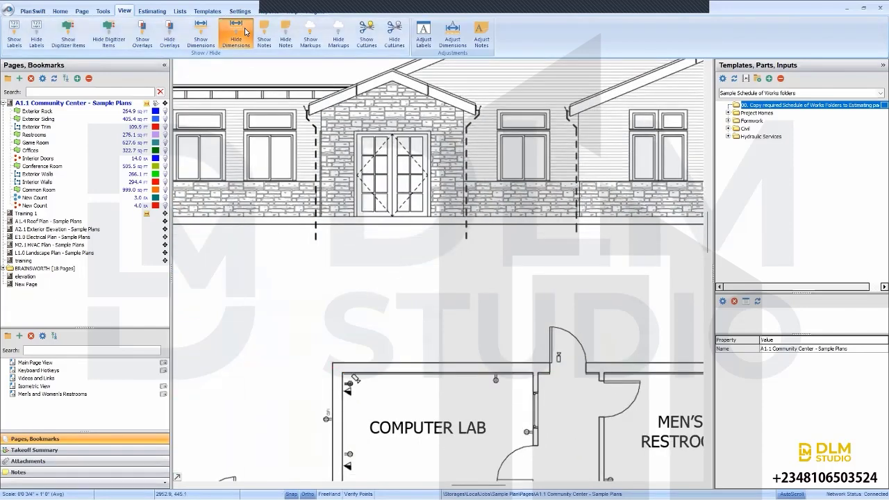
pyautogui.click(211, 36)
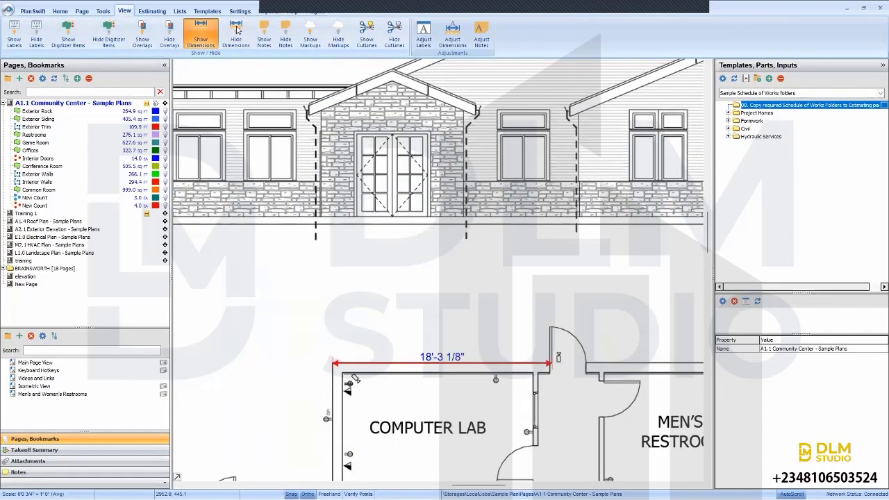
pyautogui.click(236, 29)
# Step: Show the markups and labels on the whole page and look over them on the floor plan
pyautogui.scroll(-2, 299, 170)
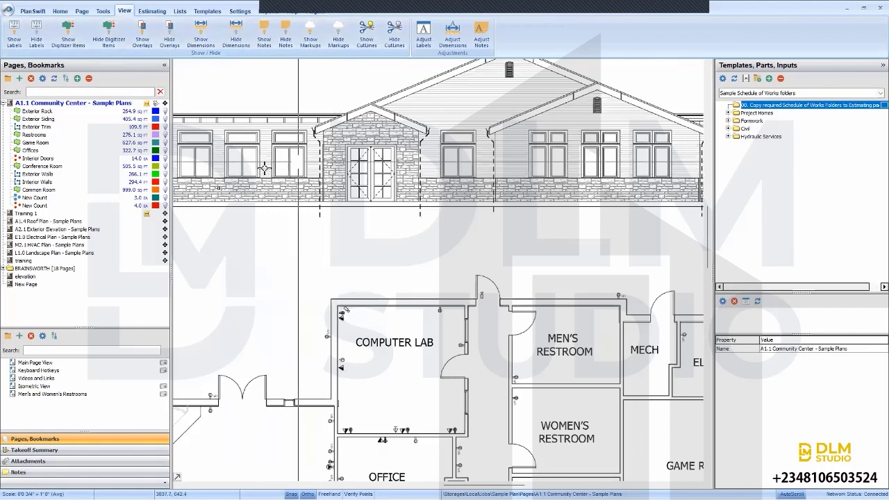
pyautogui.scroll(-3, 300, 61)
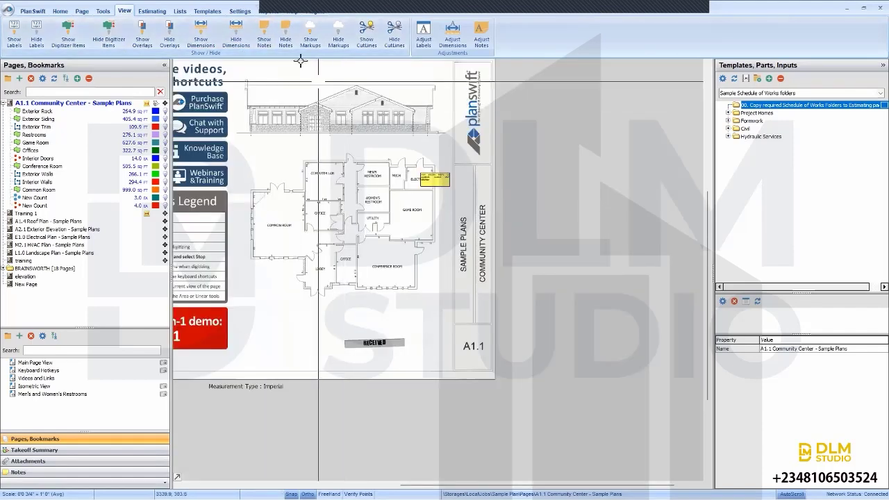
pyautogui.click(310, 36)
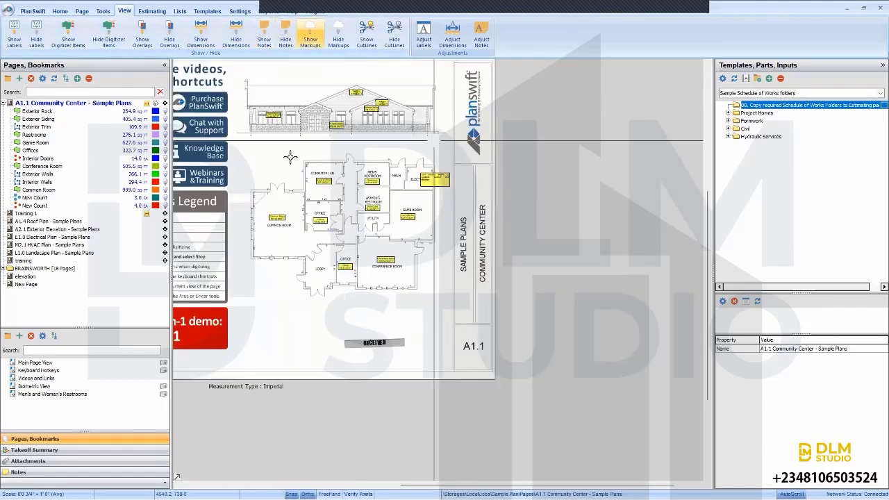
pyautogui.scroll(3, 258, 122)
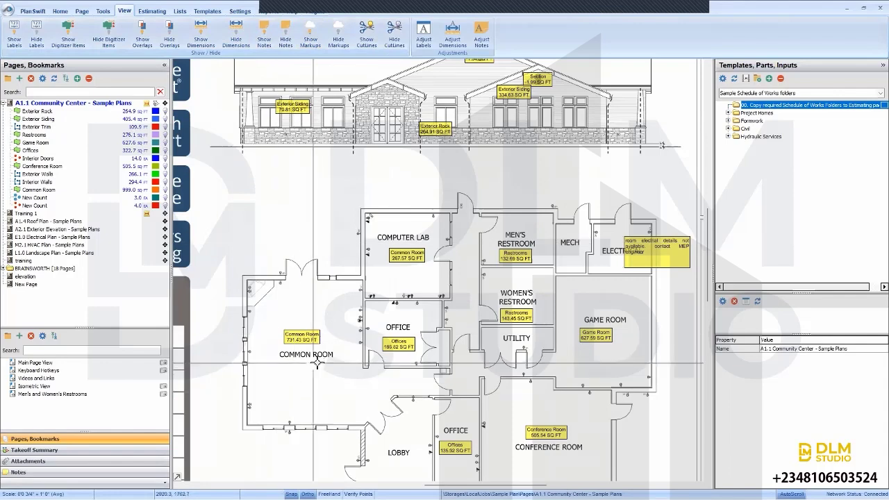
pyautogui.scroll(-3, 317, 363)
# Step: Hide the page's labels and notes, and bring back the yellow note beside the Electrical room
pyautogui.click(292, 32)
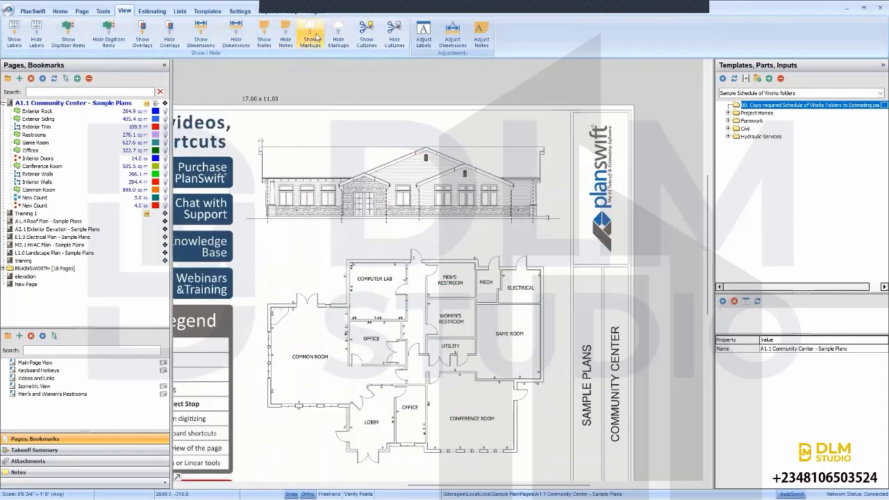
pyautogui.click(317, 37)
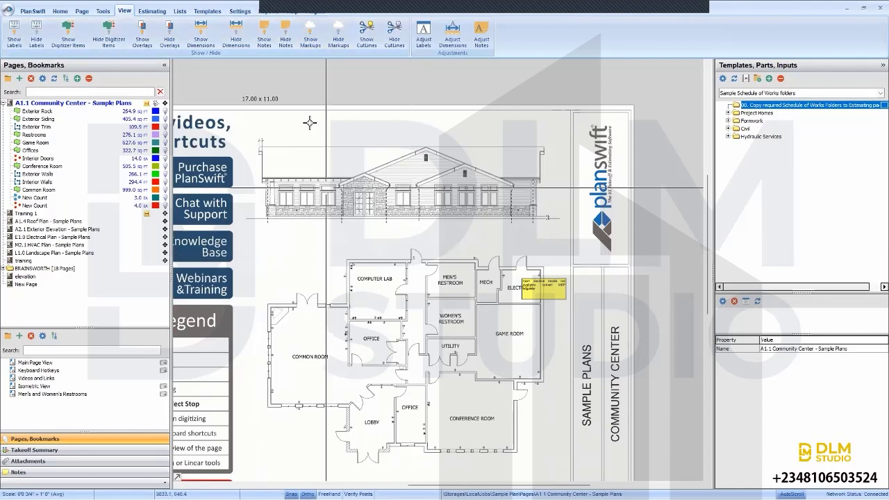
# Step: Bring back the page's labels, notes and dimensions, and inspect the Exterior Siding label on the elevation
pyautogui.click(338, 35)
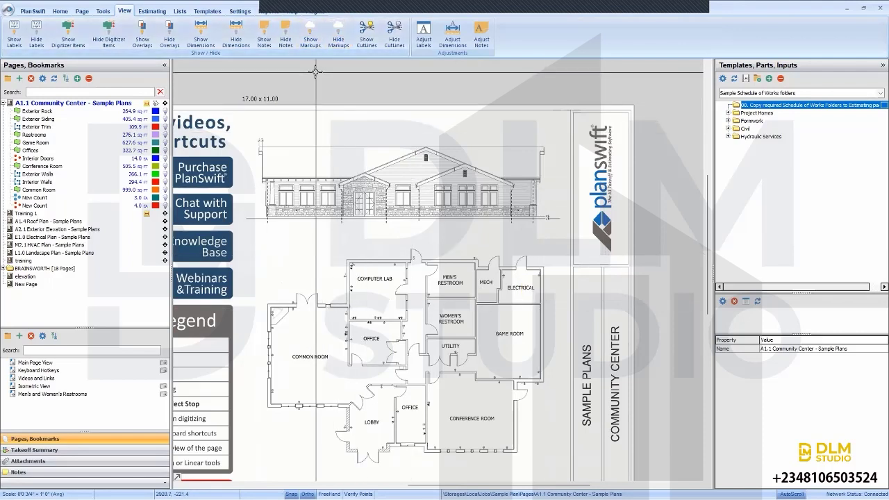
pyautogui.click(274, 32)
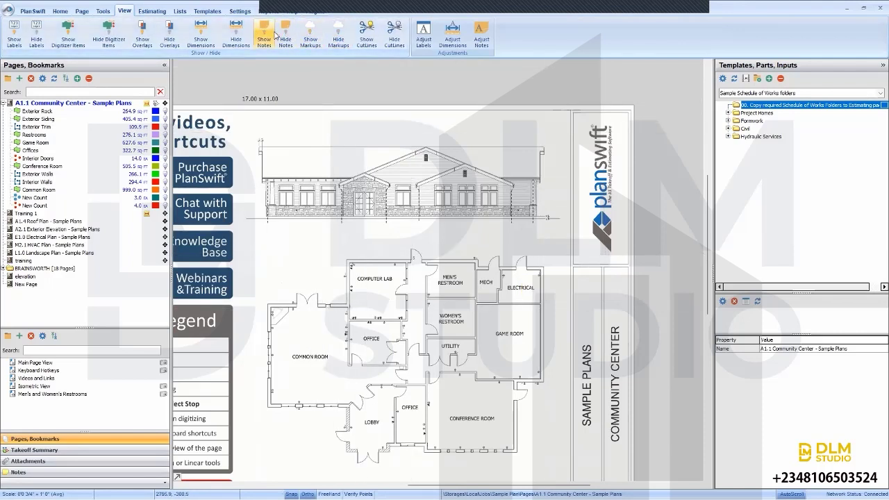
pyautogui.click(236, 33)
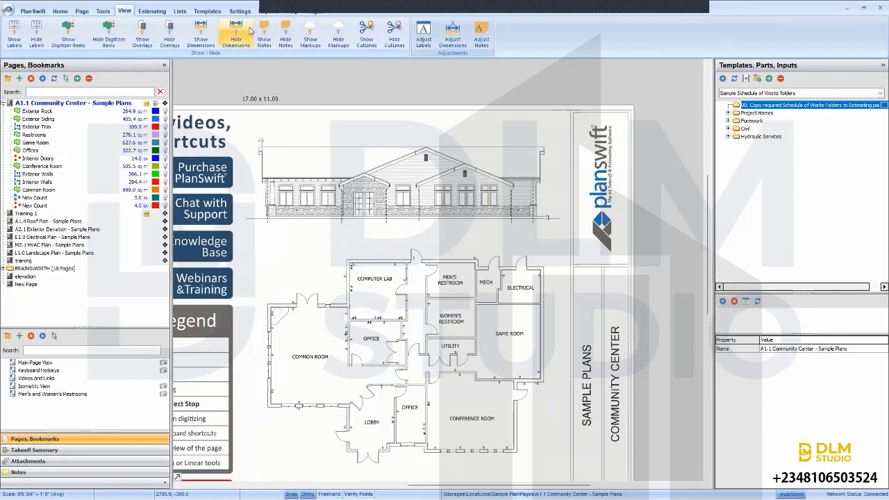
pyautogui.click(199, 35)
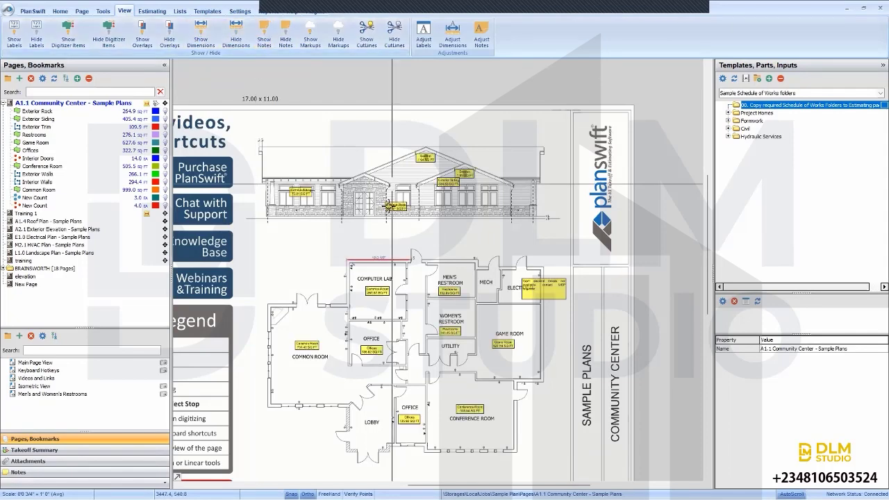
pyautogui.scroll(4, 391, 206)
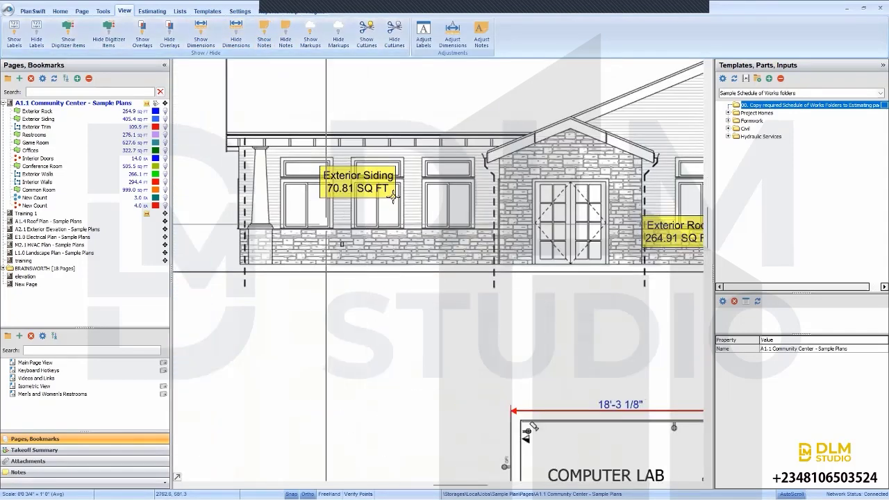
pyautogui.scroll(-4, 393, 197)
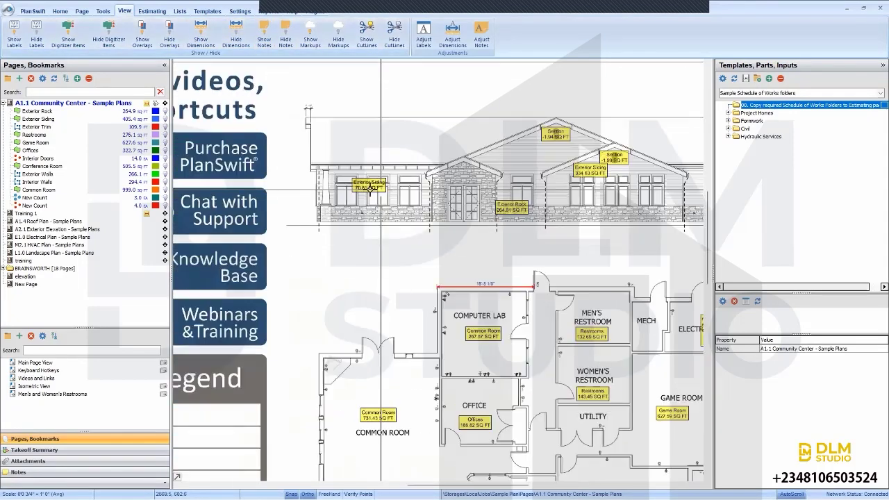
# Step: Hide the yellow note beside the Electrical room along with the page's markups, keeping the labels shown
pyautogui.click(287, 37)
pyautogui.click(14, 37)
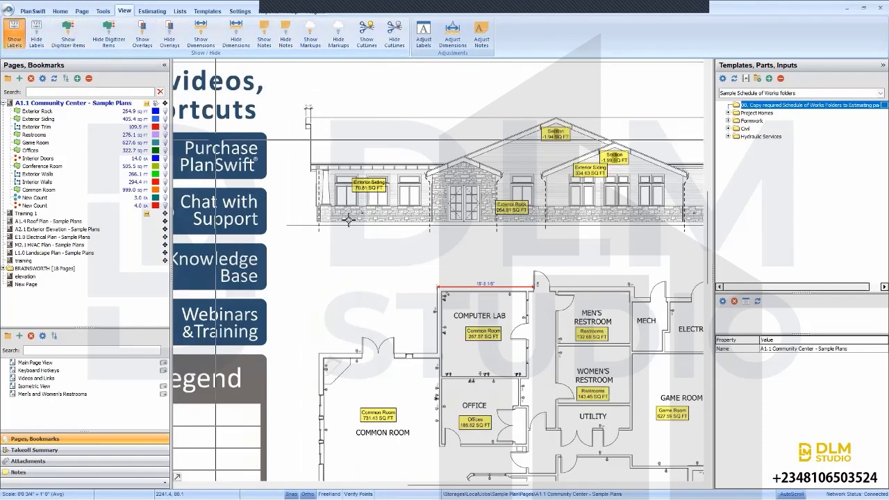
pyautogui.scroll(-3, 351, 221)
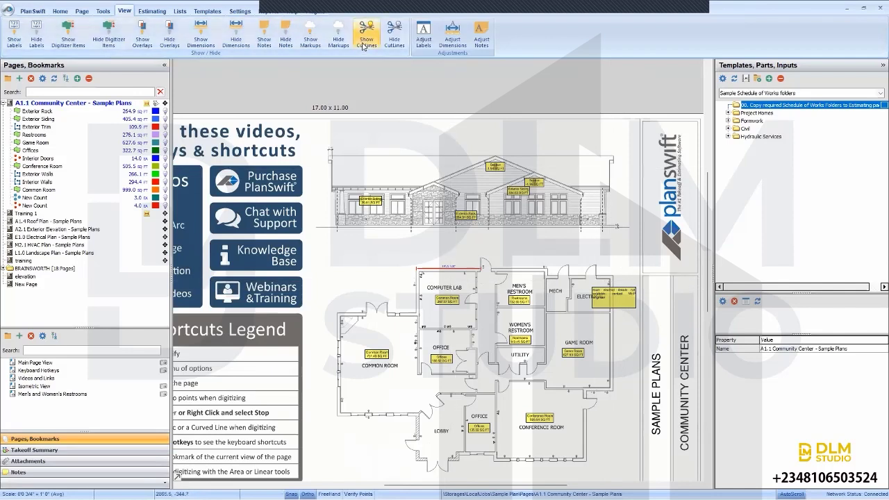
pyautogui.click(339, 34)
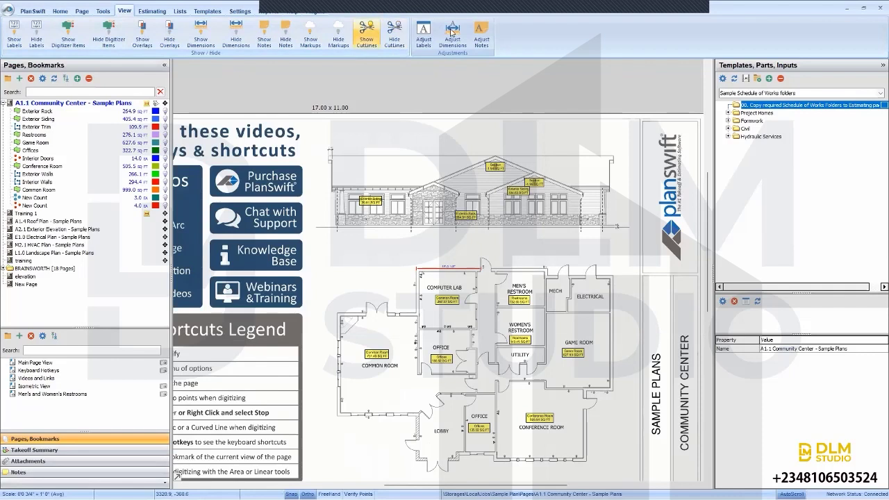
# Step: Give the page's labels a teal background and dark blue border, and slightly reduce the transparency setting
pyautogui.click(427, 35)
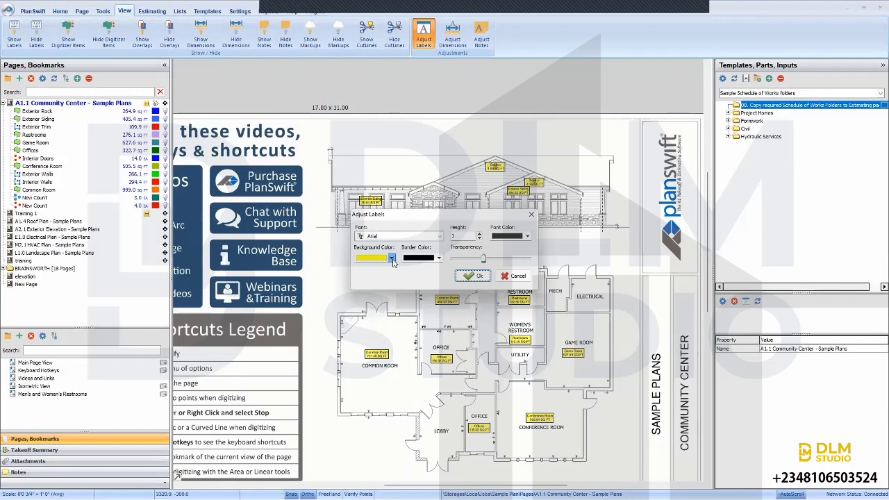
pyautogui.click(392, 259)
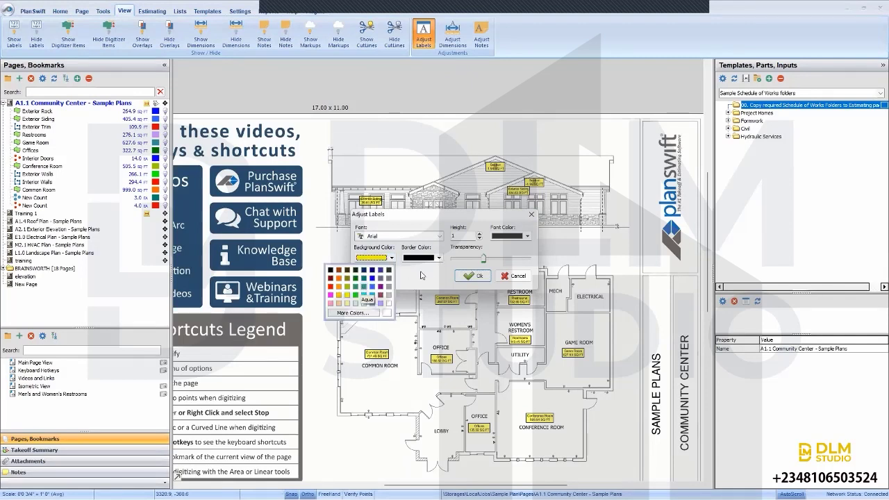
pyautogui.click(481, 278)
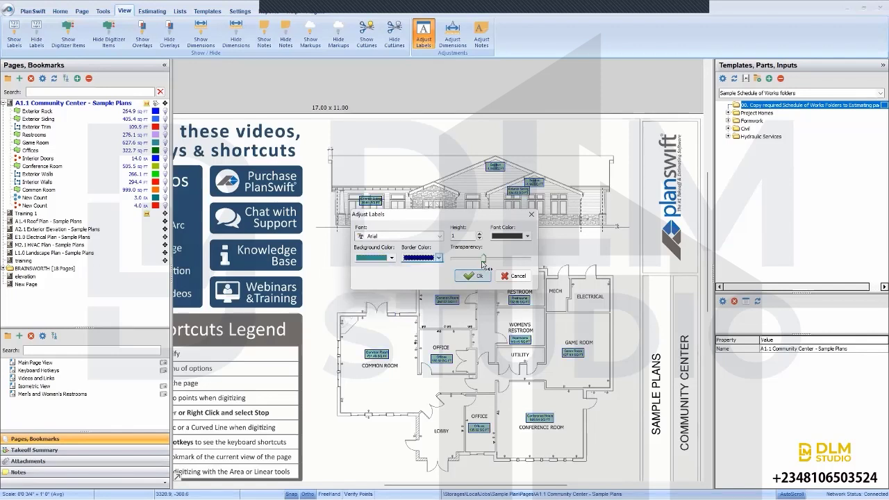
pyautogui.moveTo(483, 260); pyautogui.dragTo(469, 261)
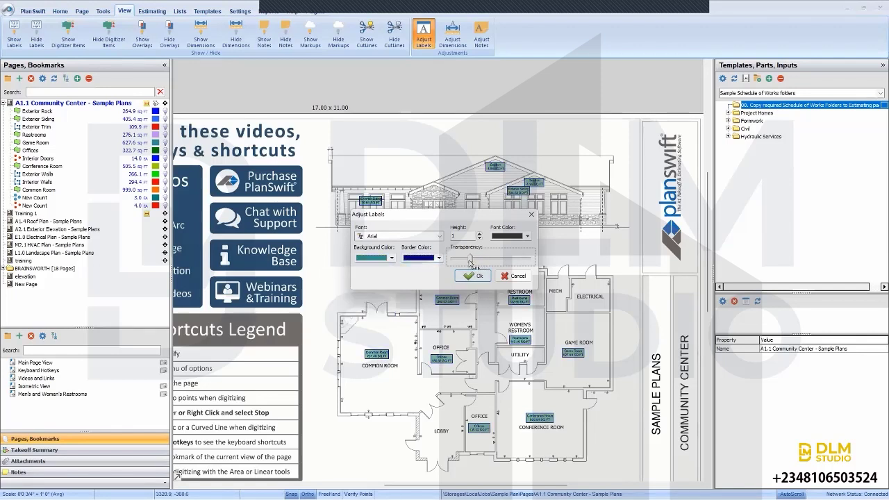
pyautogui.click(475, 279)
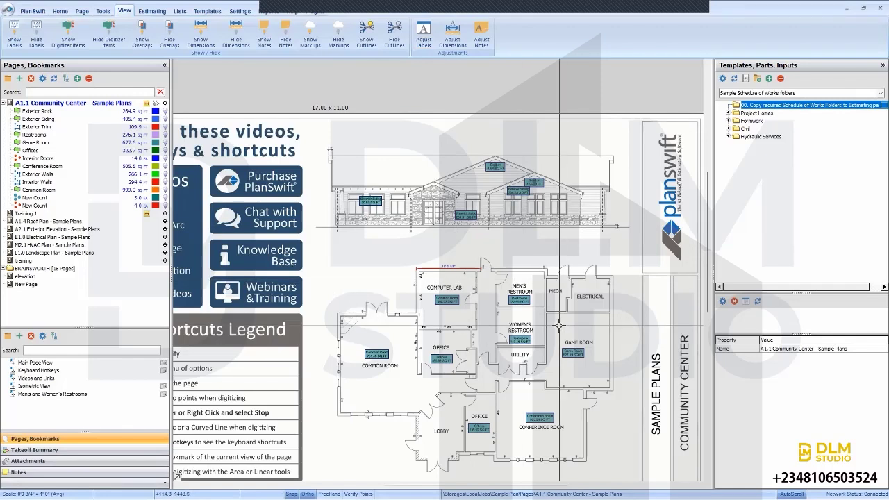
# Step: Set the dimensions to Bahnschrift Condensed at height 0.5 with black lines and text, and check the dimension above the Computer Lab
pyautogui.click(462, 31)
pyautogui.click(446, 236)
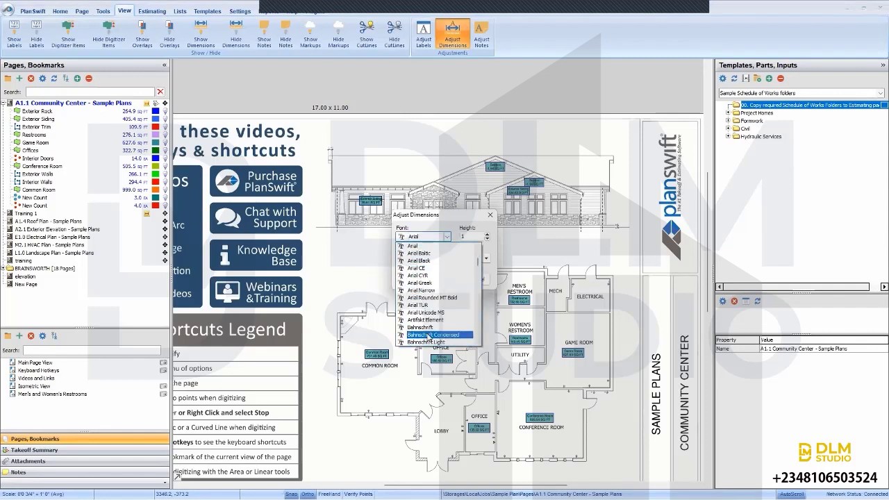
pyautogui.click(429, 335)
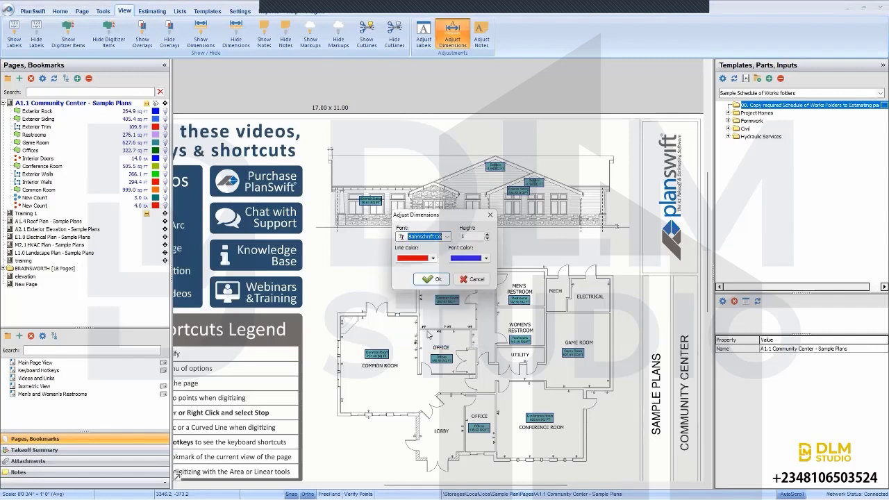
pyautogui.click(488, 239)
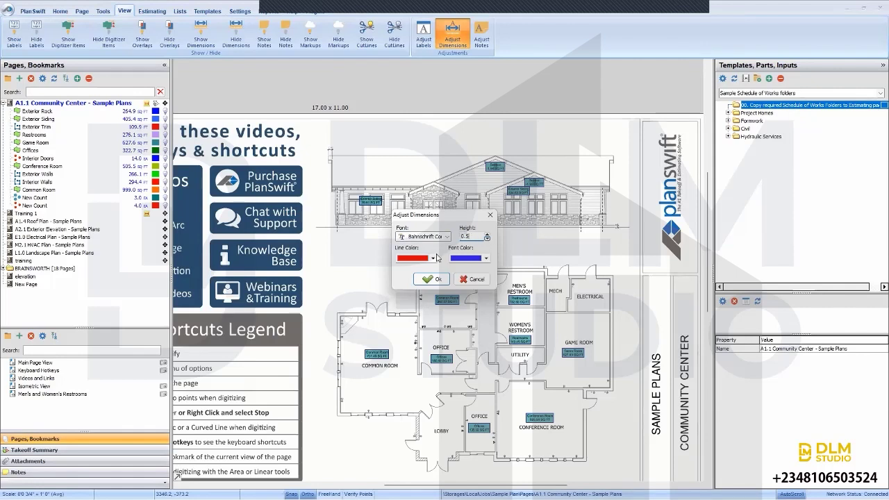
pyautogui.click(434, 259)
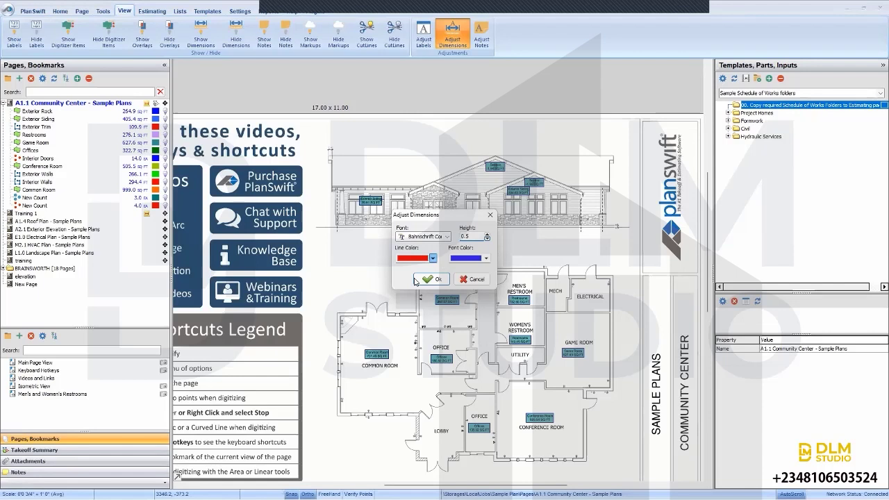
pyautogui.click(369, 269)
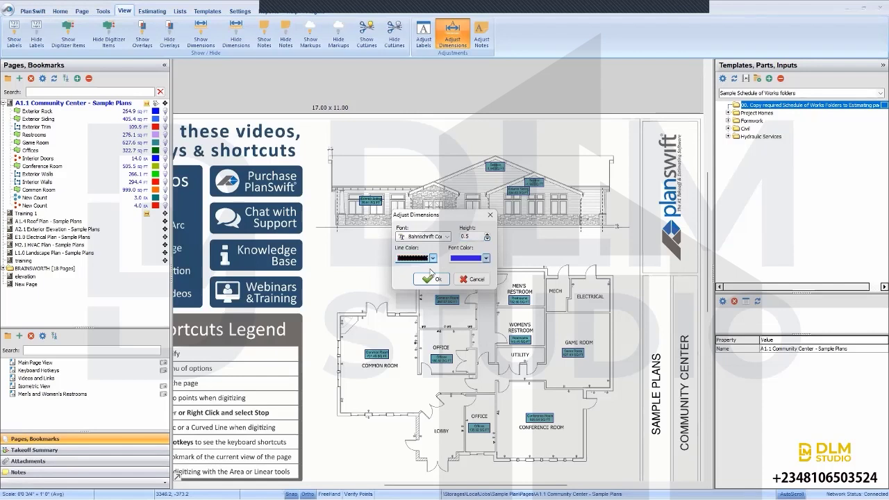
pyautogui.press('Tab')
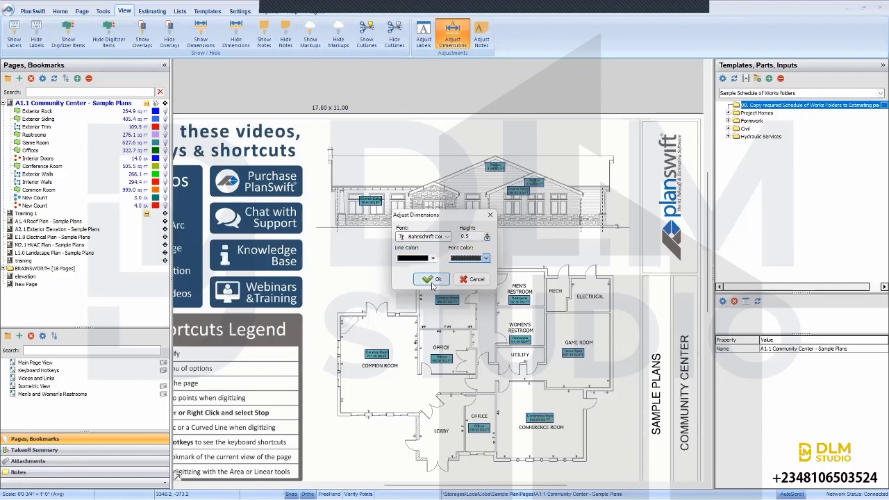
pyautogui.click(426, 278)
pyautogui.scroll(6, 417, 282)
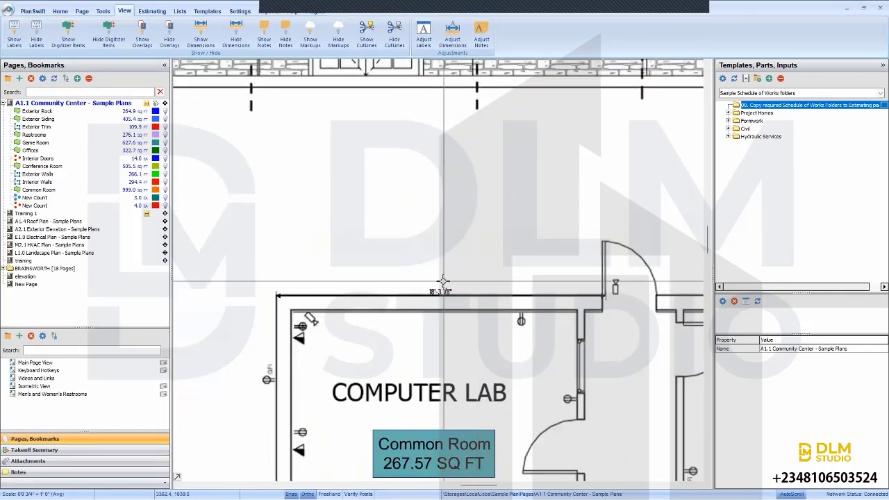
pyautogui.scroll(-5, 444, 279)
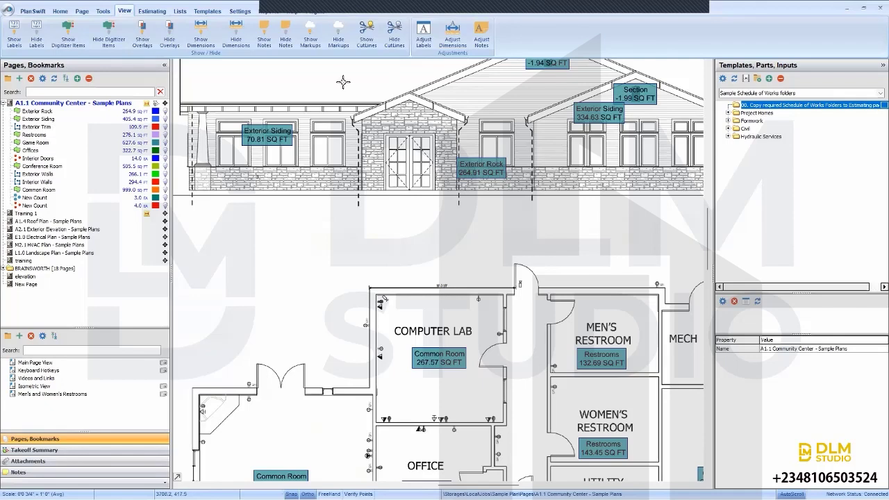
# Step: Open the estimating sheet and make its Description, Color, Cost Each and Markup % columns visible
pyautogui.click(152, 10)
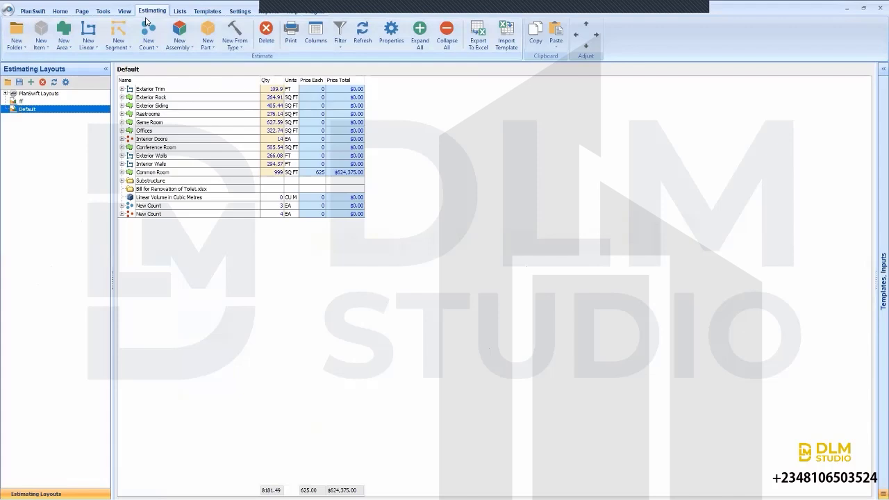
pyautogui.click(464, 208)
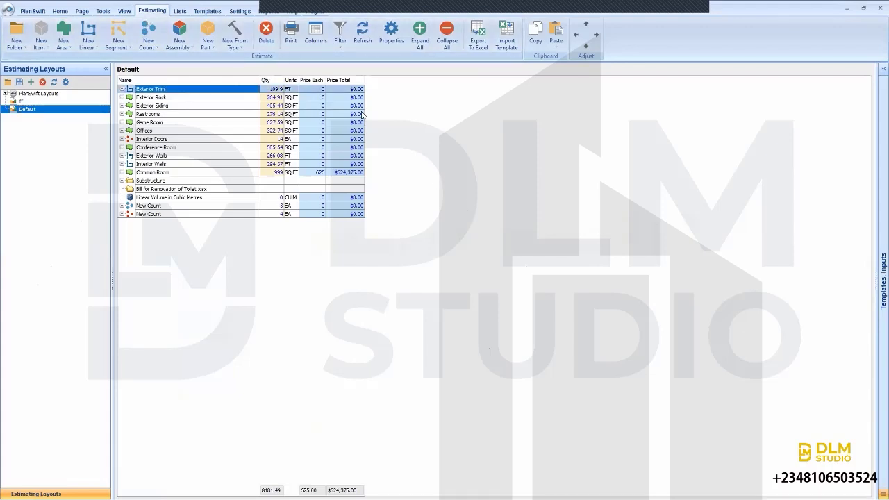
pyautogui.click(315, 33)
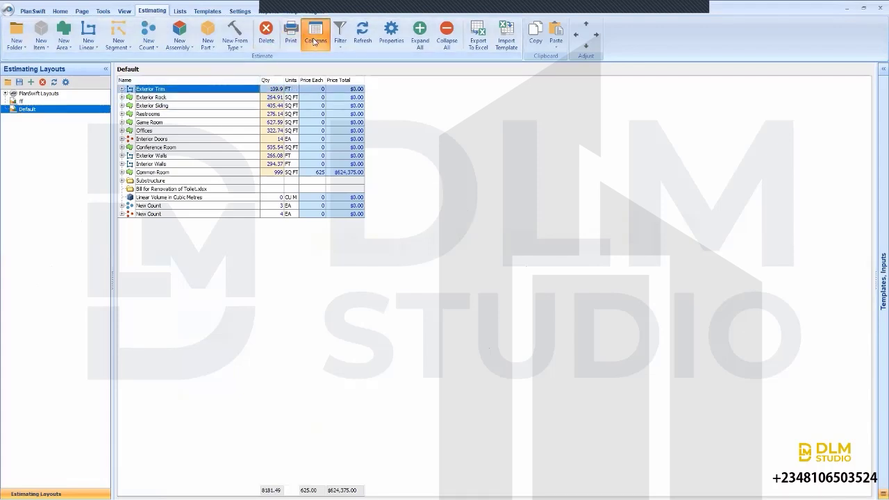
pyautogui.click(424, 207)
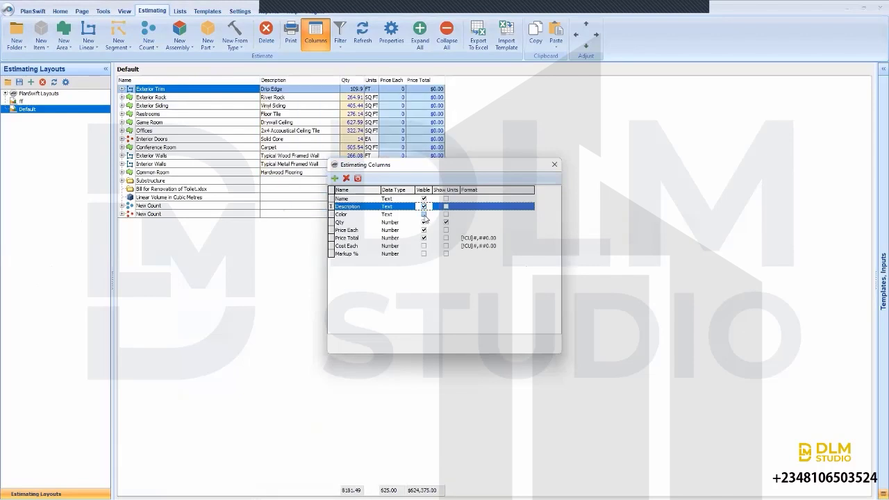
pyautogui.click(424, 214)
pyautogui.click(423, 246)
pyautogui.click(423, 253)
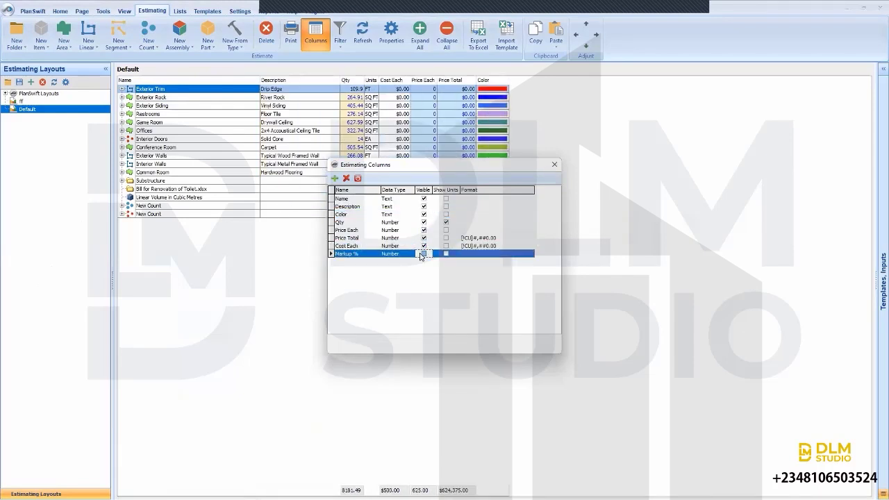
pyautogui.click(558, 167)
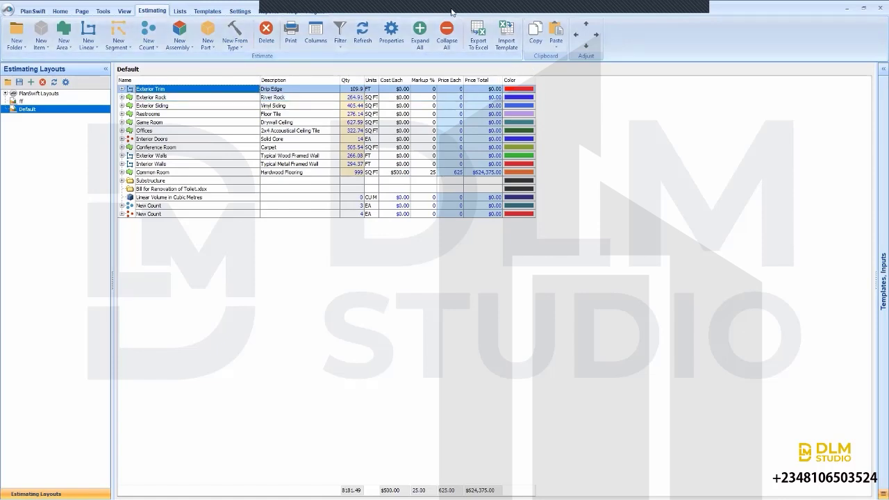
# Step: Go from the Exterior Rock item in the estimate to its page, A1.1 Community Center - Sample Plans
pyautogui.keyDown('shift'); pyautogui.click(428, 97); pyautogui.keyUp('shift')
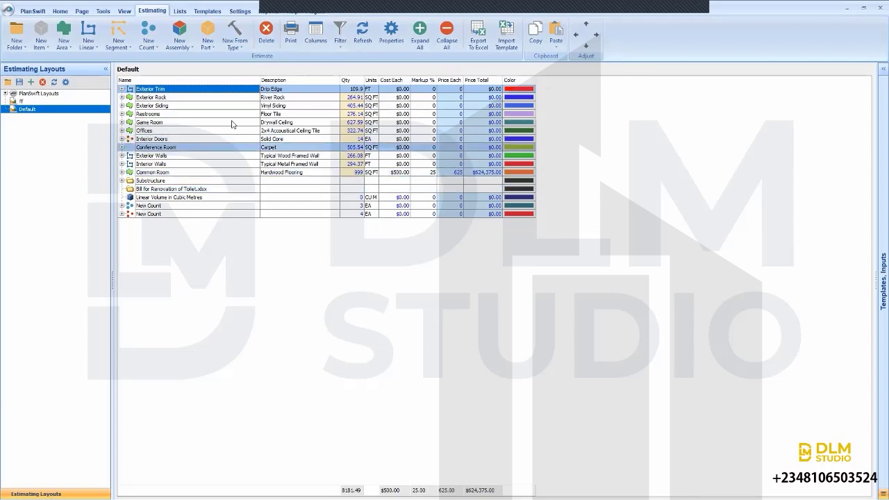
pyautogui.click(218, 98)
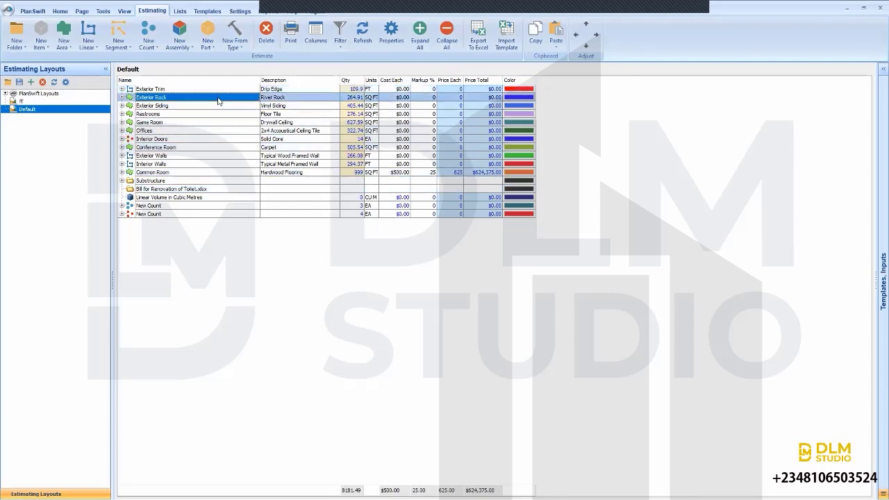
pyautogui.rightClick(217, 101)
pyautogui.moveTo(248, 126)
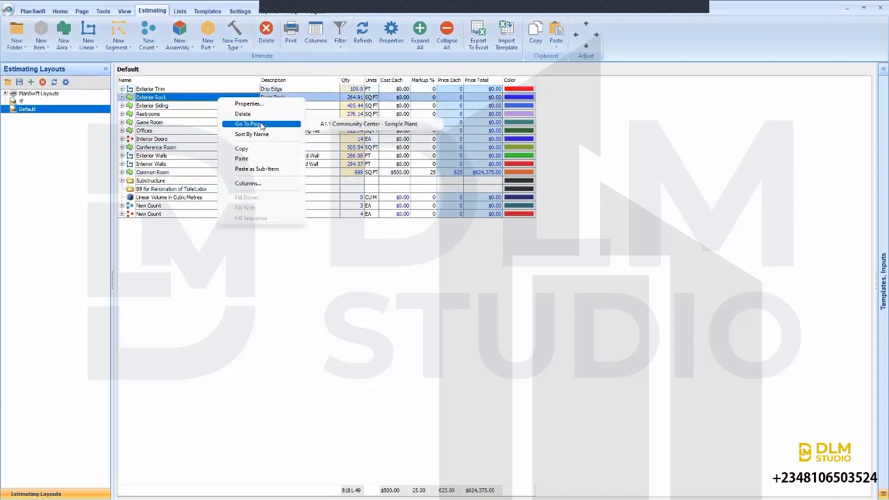
pyautogui.click(318, 127)
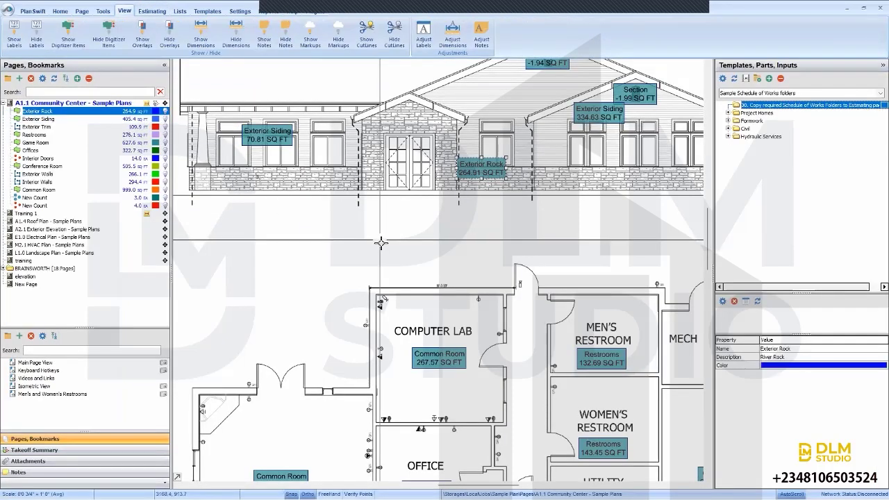
# Step: Show the Exterior Rock takeoff on the elevation and inspect its area along the stone base
pyautogui.scroll(-2, 381, 242)
pyautogui.scroll(-2, 389, 236)
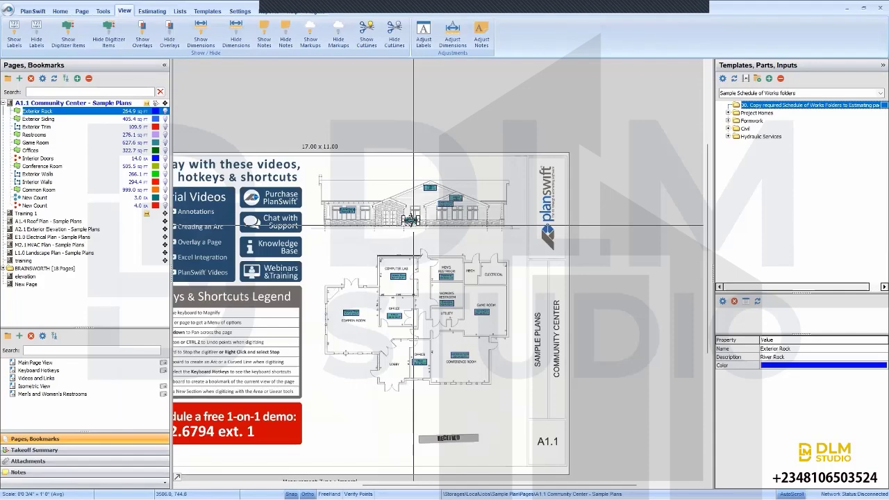
pyautogui.scroll(2, 411, 220)
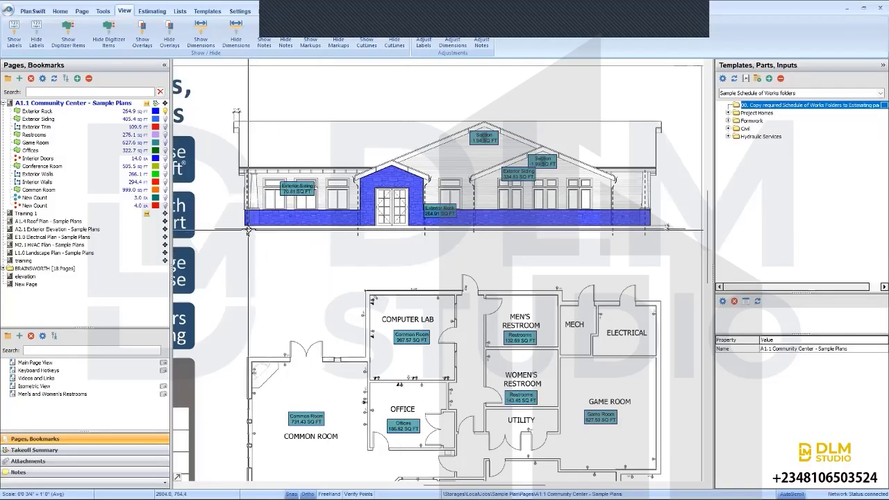
pyautogui.scroll(5, 250, 217)
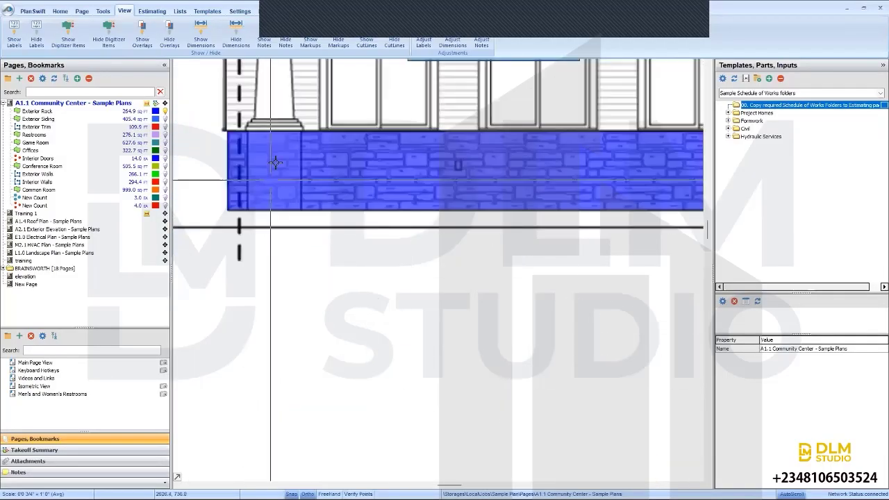
# Step: Hide the Exterior Rock takeoff and show the Exterior Siding takeoff on the front elevation instead
pyautogui.scroll(1, 276, 162)
pyautogui.scroll(-3, 360, 142)
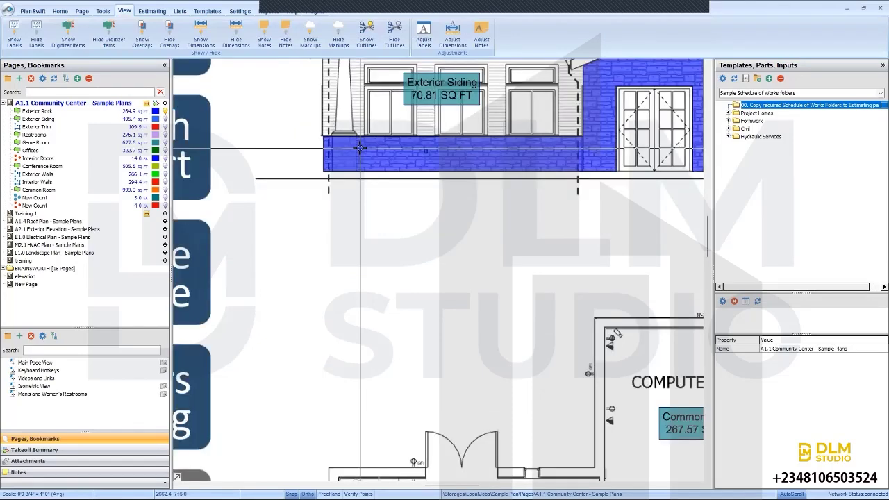
pyautogui.scroll(-4, 359, 148)
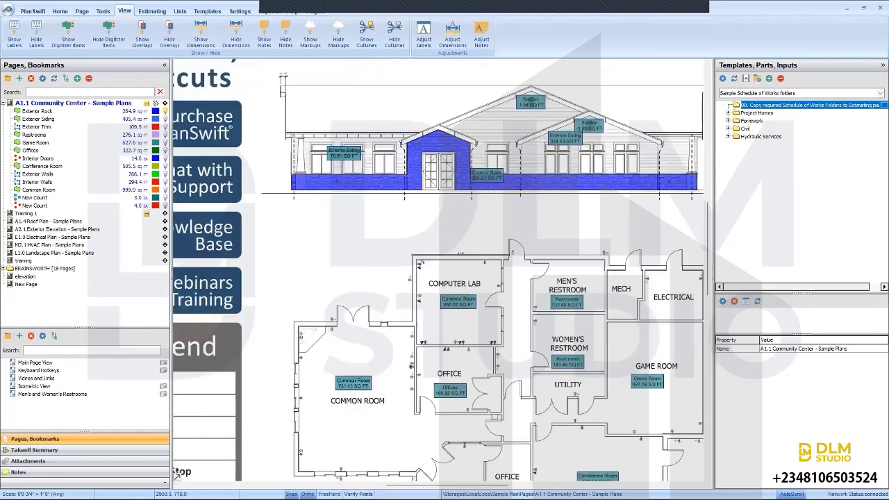
pyautogui.moveTo(630, 139); pyautogui.dragTo(484, 171)
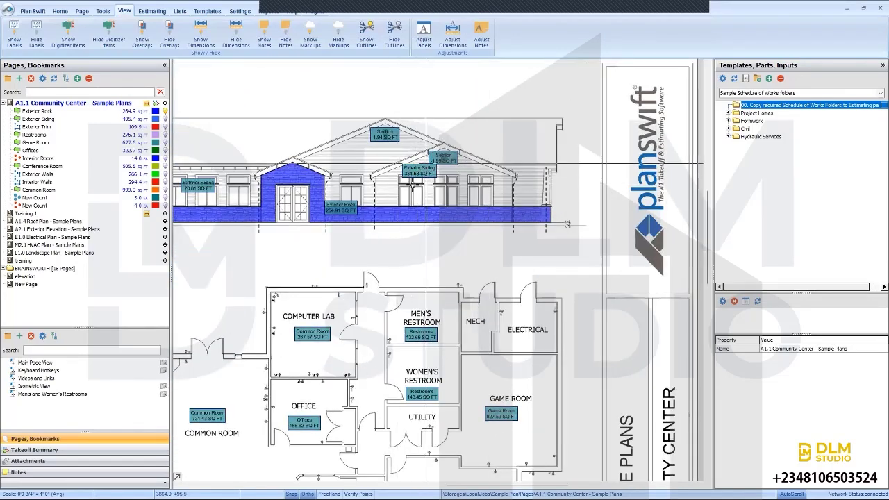
pyautogui.scroll(2, 371, 192)
pyautogui.click(165, 117)
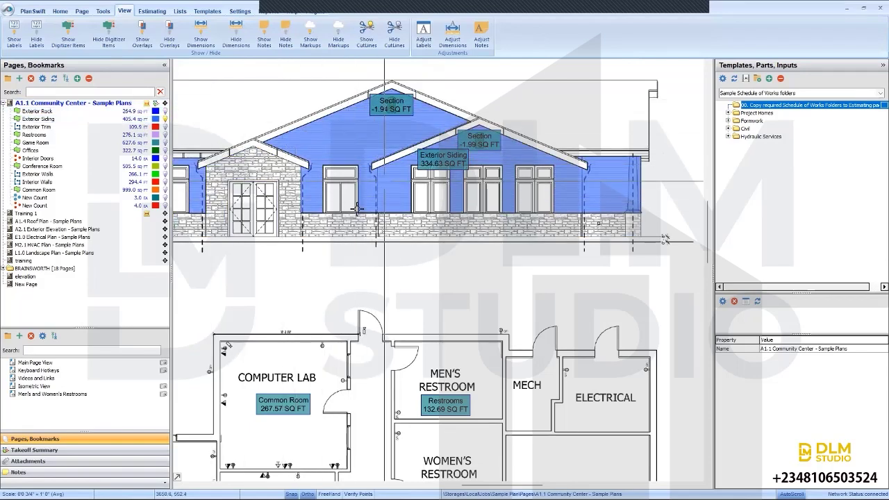
# Step: Inspect the Exterior Siding area around the windows and gables, and hide that takeoff again
pyautogui.scroll(1, 316, 196)
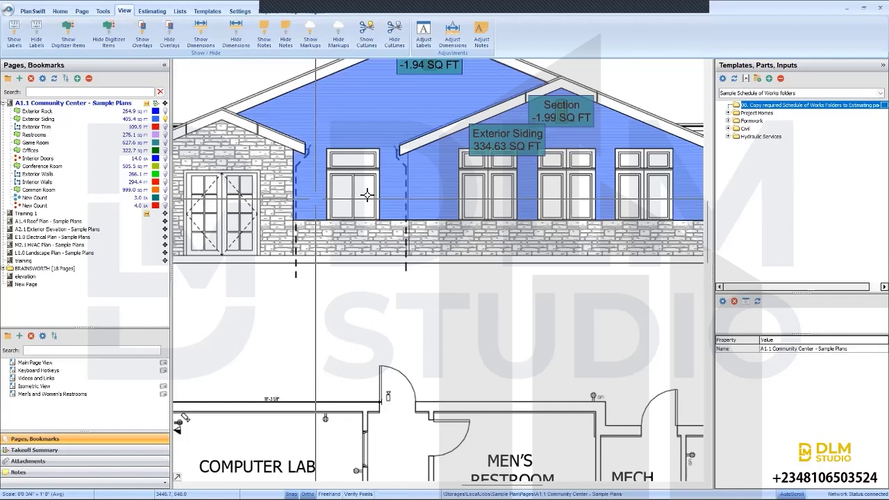
pyautogui.scroll(1, 316, 198)
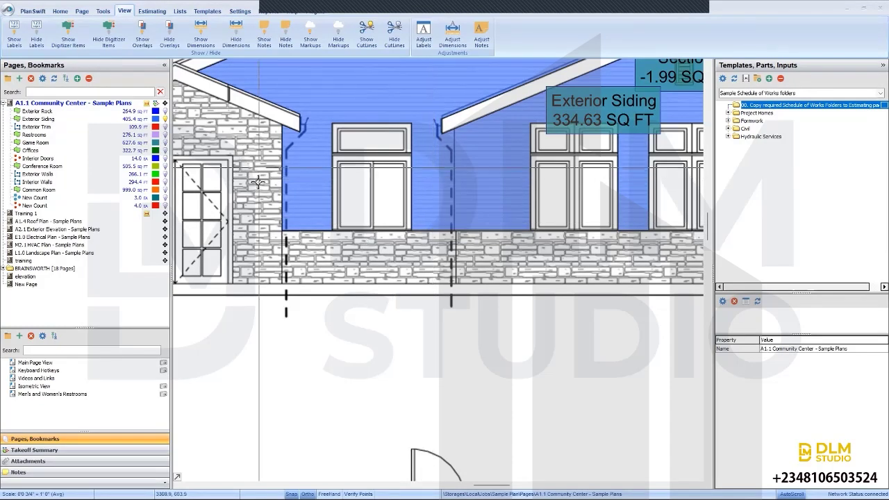
pyautogui.scroll(-3, 257, 182)
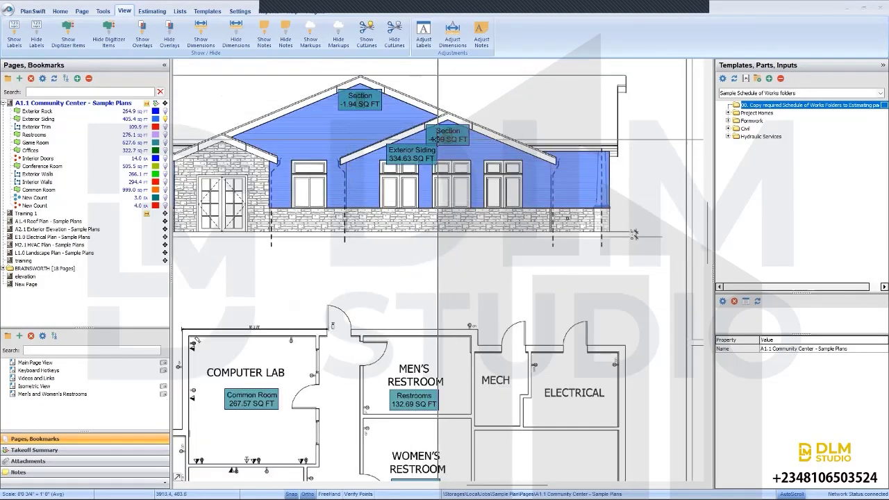
pyautogui.scroll(2, 438, 139)
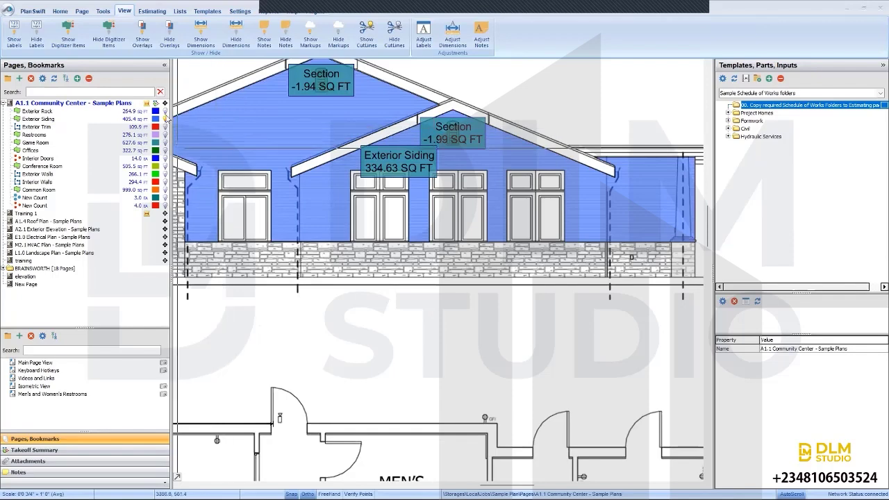
pyautogui.click(166, 119)
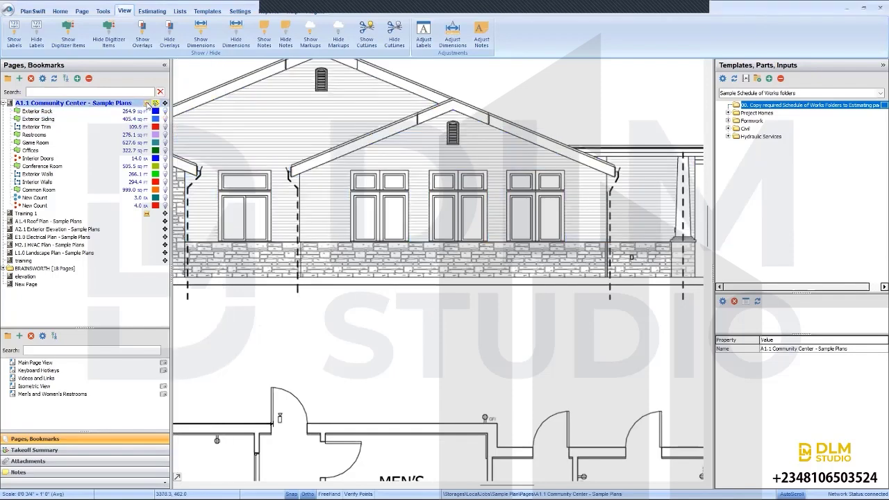
pyautogui.scroll(-2, 385, 202)
pyautogui.scroll(-3, 385, 202)
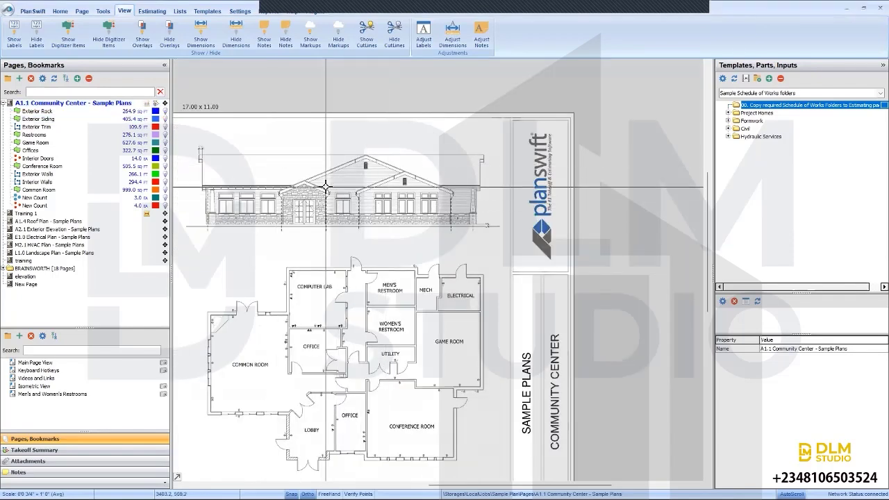
# Step: View the Default estimating sheet, and open the lists at the PlanSwift entry
pyautogui.click(156, 13)
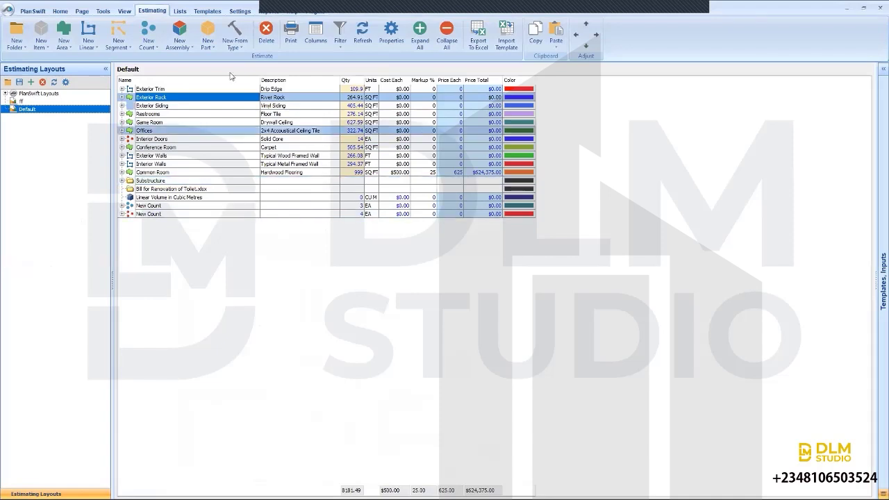
pyautogui.click(182, 11)
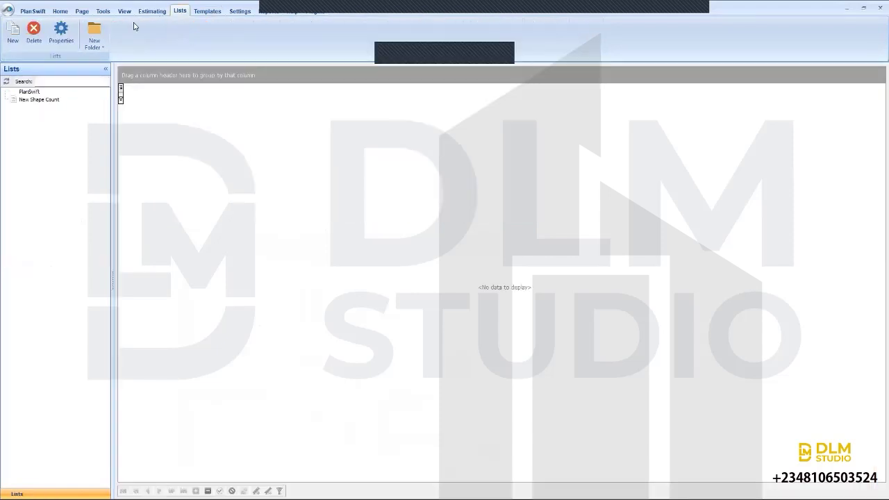
pyautogui.click(13, 102)
pyautogui.click(29, 94)
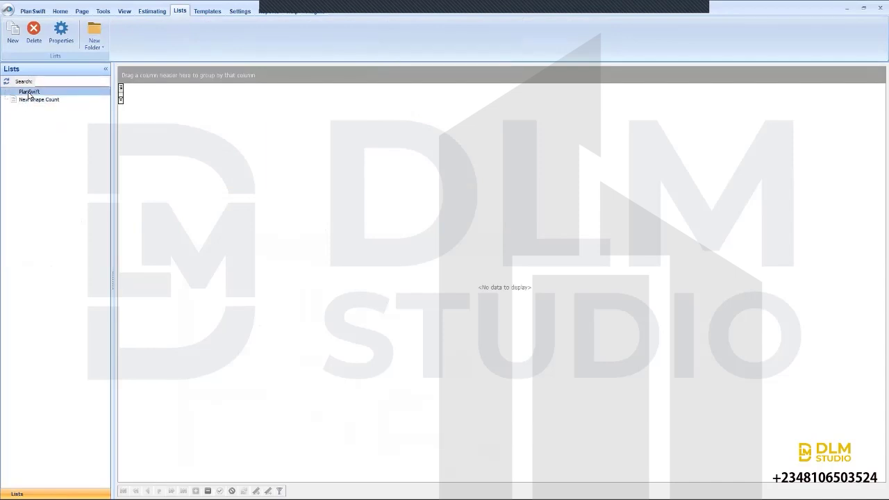
# Step: Create a new simple list named doors
pyautogui.click(12, 34)
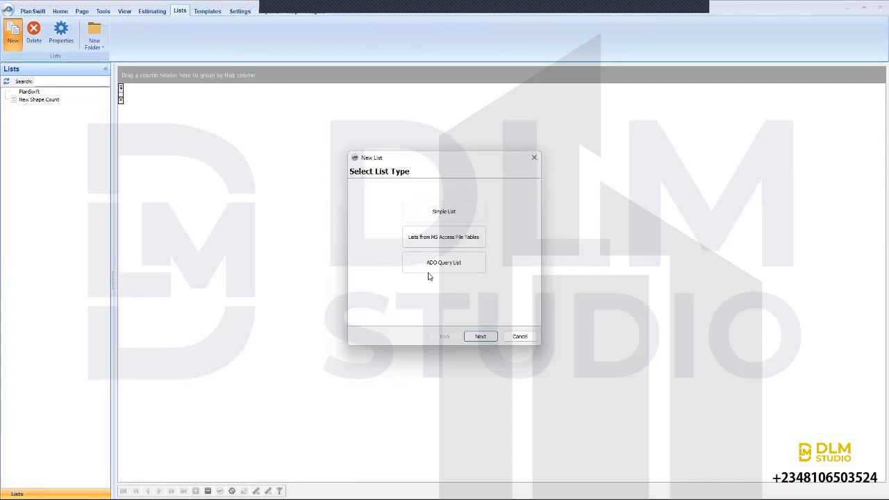
pyautogui.click(432, 270)
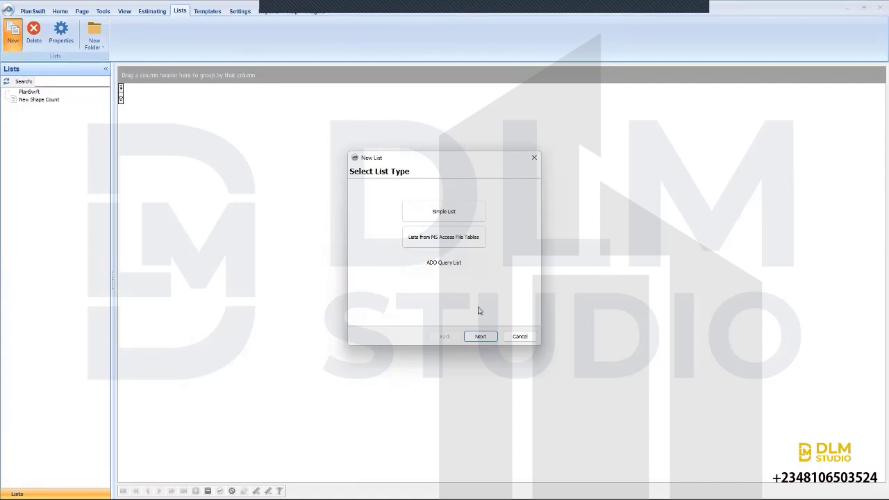
pyautogui.click(457, 219)
pyautogui.click(480, 337)
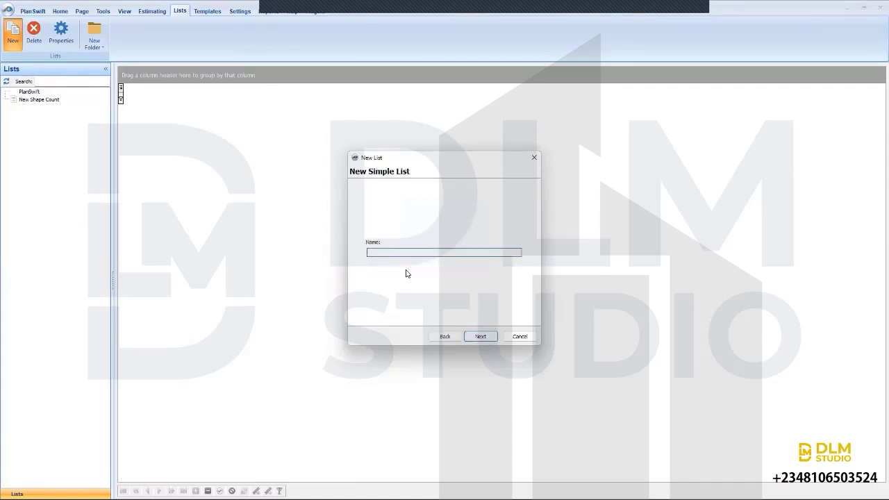
pyautogui.write('doors')
pyautogui.click(479, 338)
pyautogui.click(479, 338)
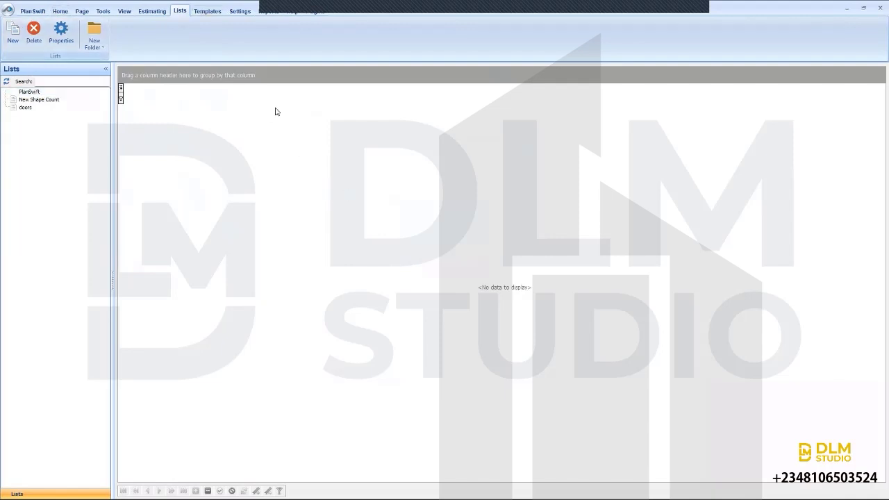
# Step: Open the template library and view the folders of the Metric Parts Samples set
pyautogui.click(208, 11)
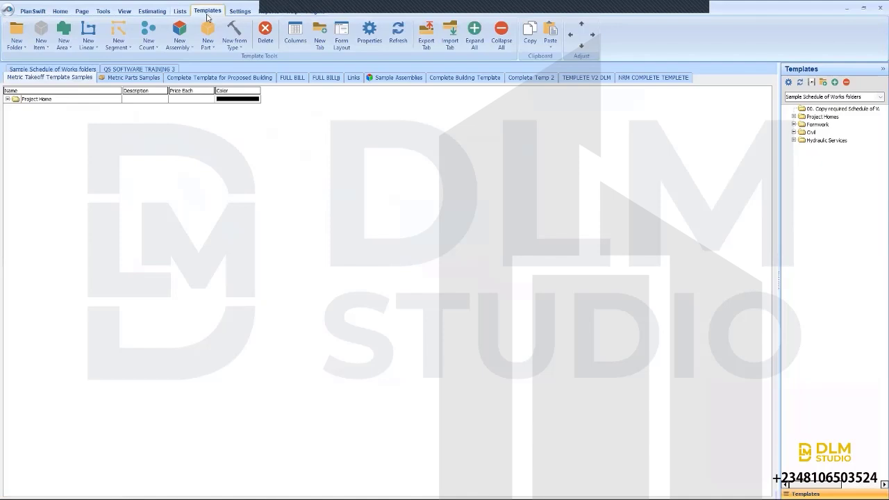
pyautogui.click(97, 102)
pyautogui.click(107, 78)
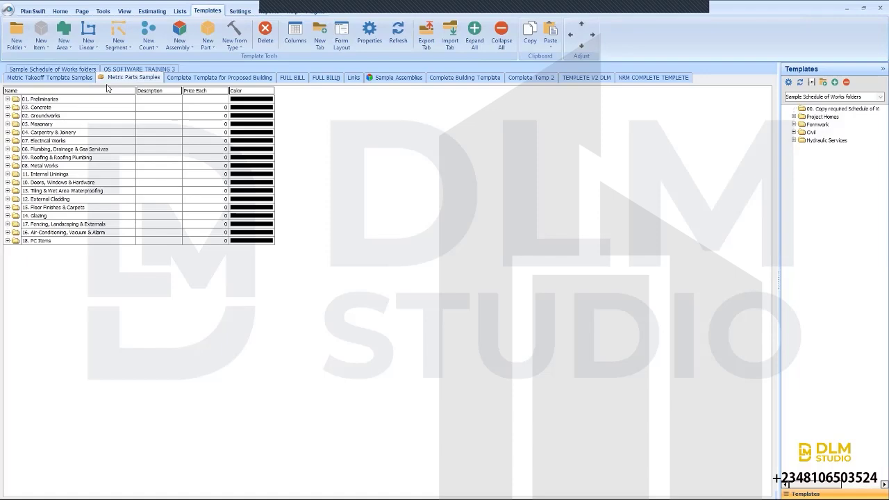
# Step: Return to the plan page, load the Metric Takeoff Template Samples set and expand its Project Home folder
pyautogui.click(60, 11)
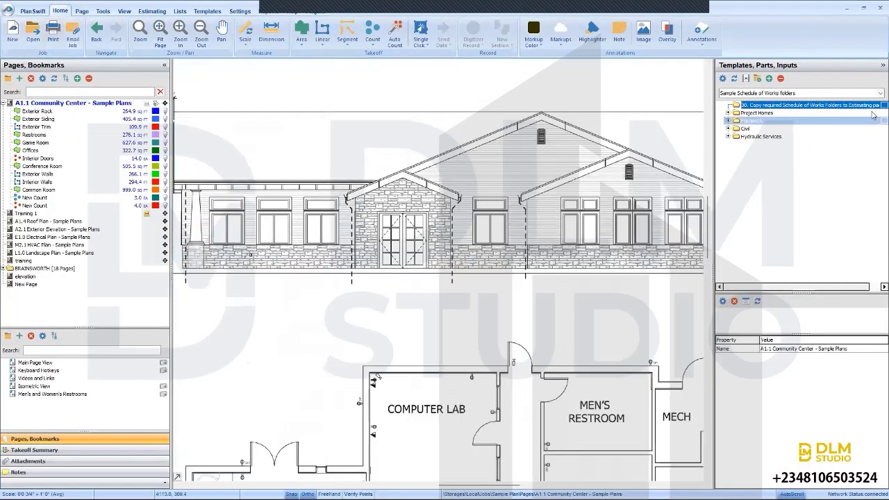
pyautogui.click(880, 92)
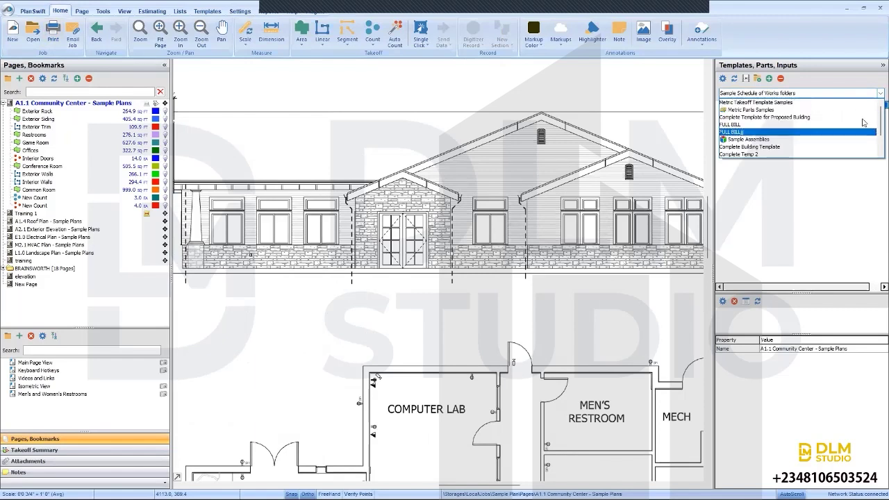
pyautogui.click(777, 102)
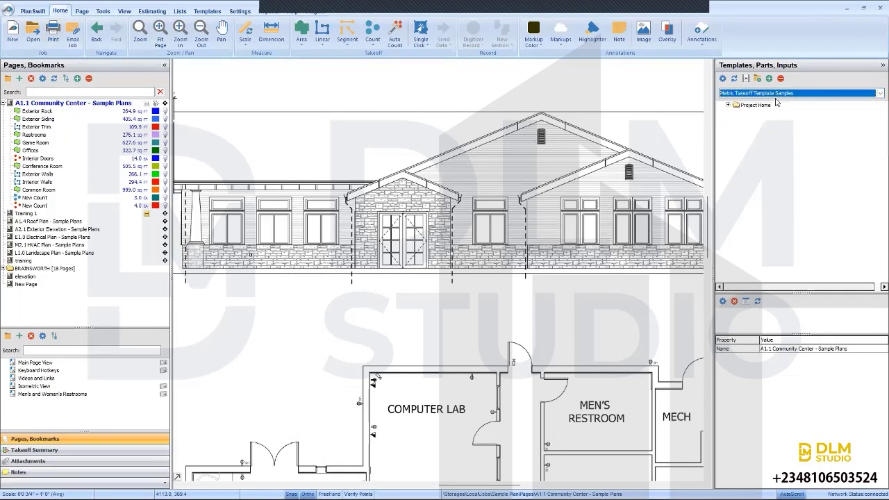
pyautogui.click(727, 106)
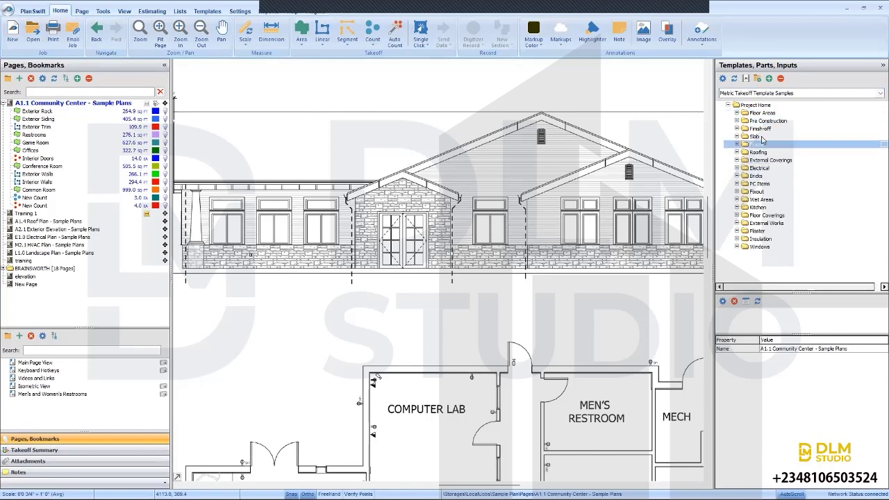
# Step: Look through the External Works and Plaster folders of the Project Home templates
pyautogui.click(737, 224)
pyautogui.click(737, 223)
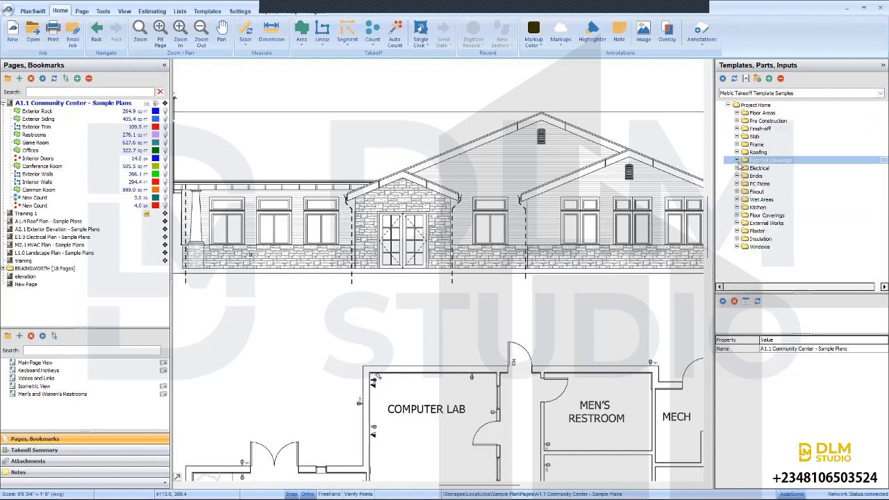
pyautogui.click(737, 231)
pyautogui.click(737, 231)
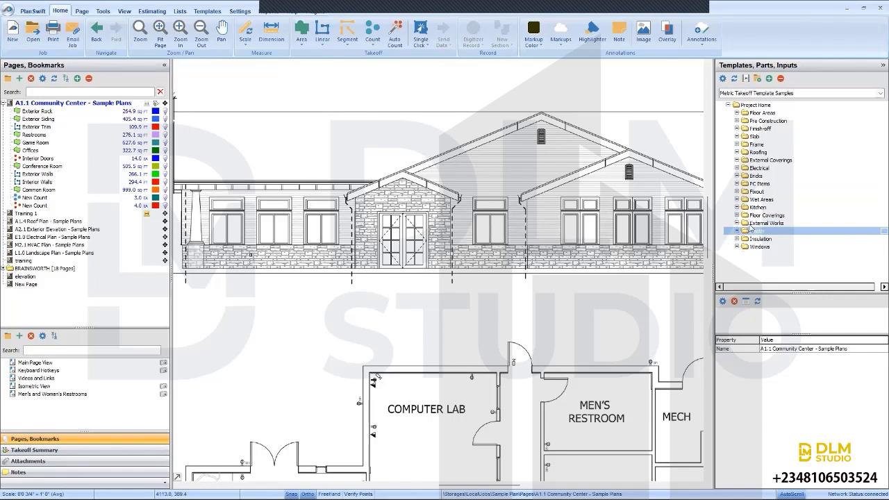
pyautogui.click(736, 231)
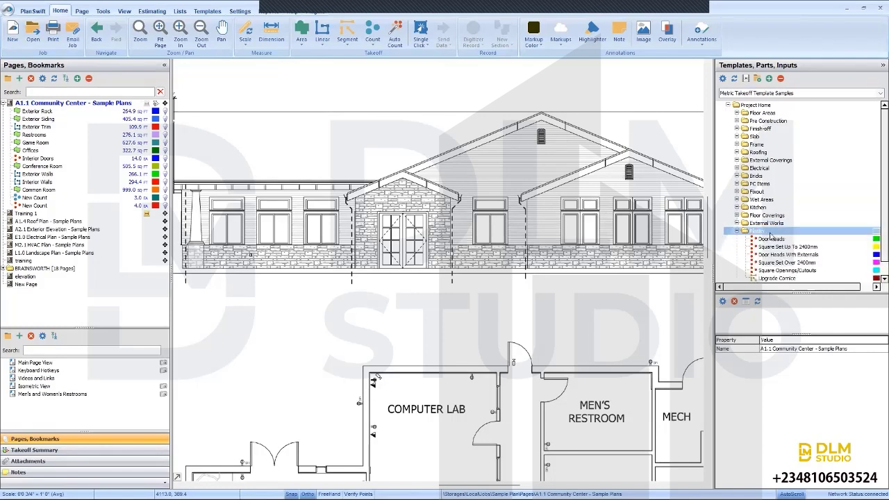
pyautogui.scroll(-1, 764, 240)
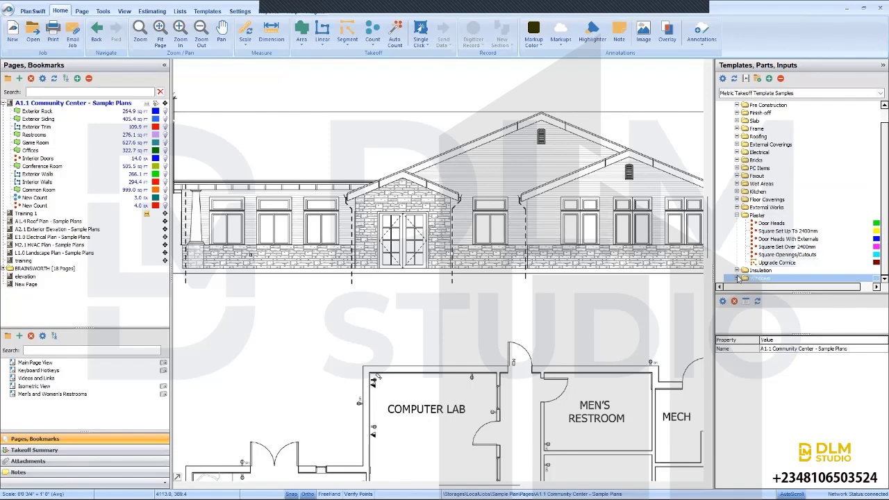
pyautogui.click(737, 216)
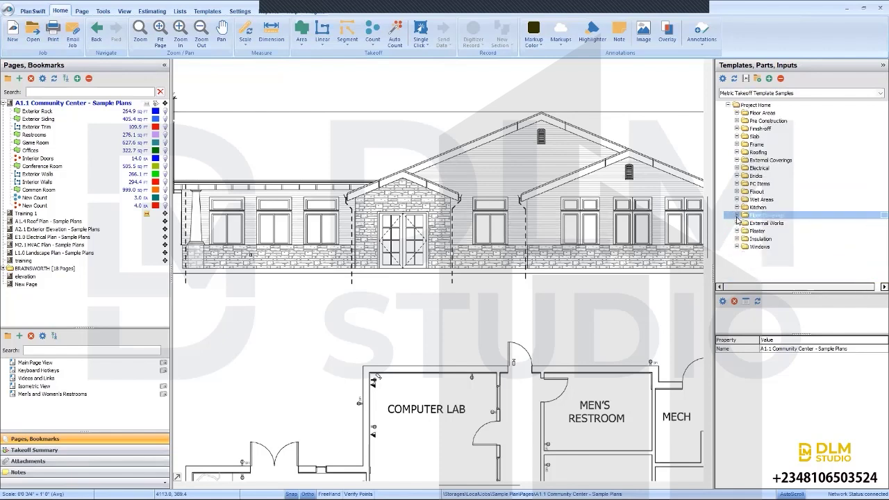
# Step: Start a Brick Works GF takeoff from the Bricks > Brick Works templates with the green solid fill
pyautogui.click(737, 176)
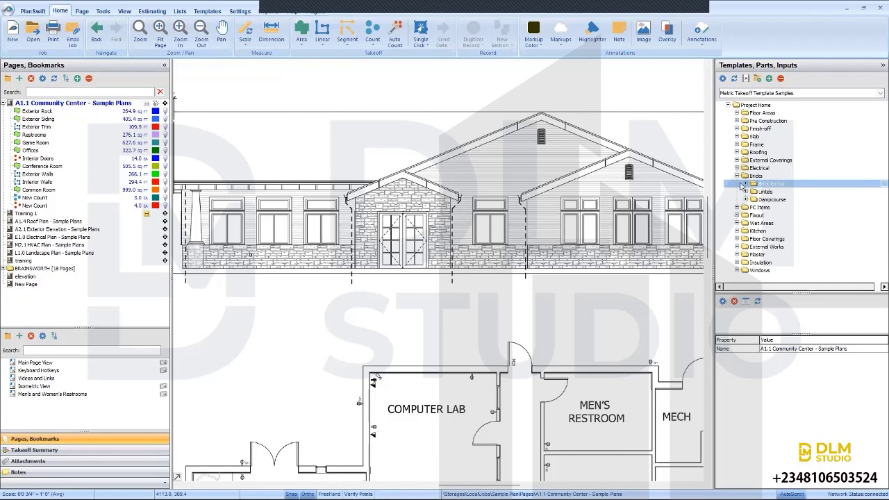
pyautogui.click(746, 184)
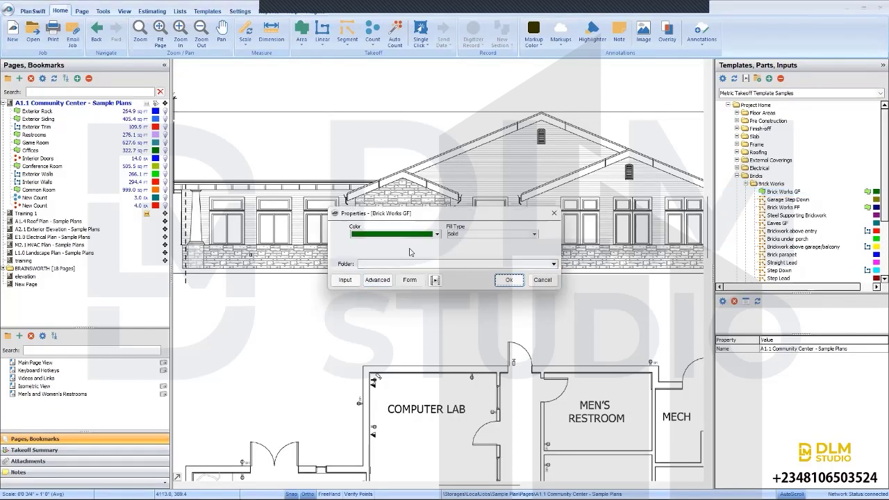
pyautogui.click(509, 281)
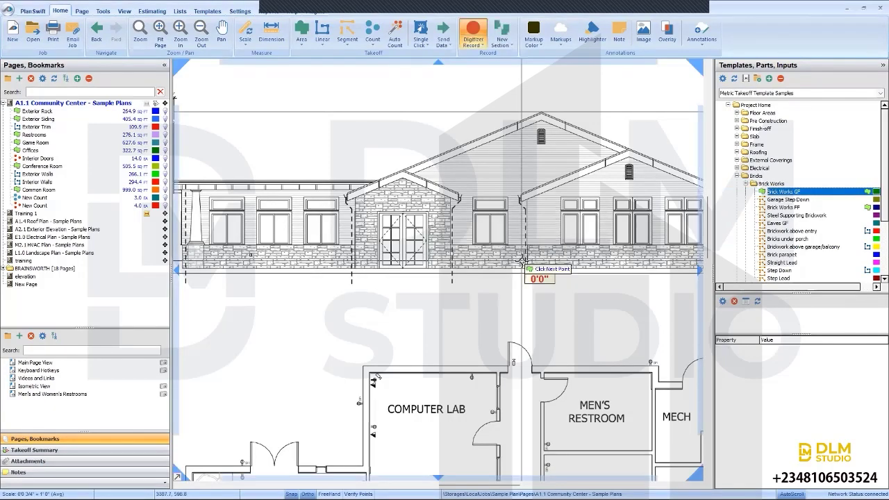
# Step: Trace the Brick Works GF area along the stone base, from the elevation's far right corner to the entrance block
pyautogui.scroll(3, 469, 260)
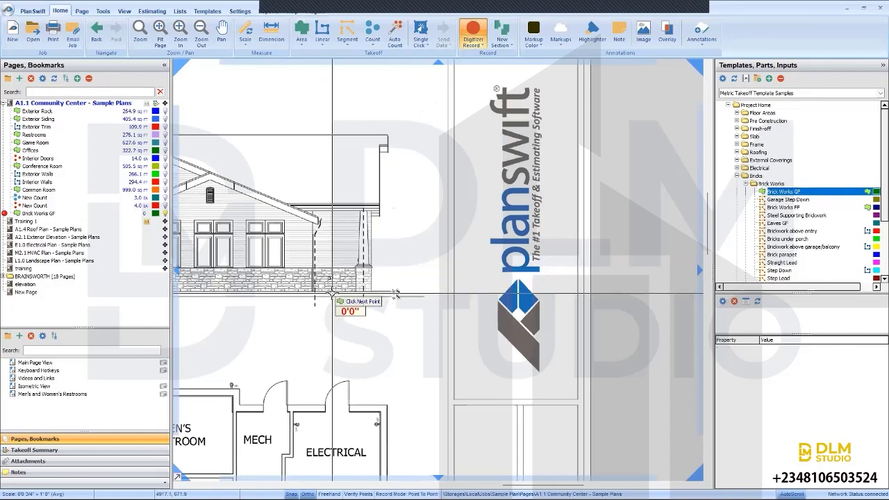
pyautogui.scroll(3, 473, 278)
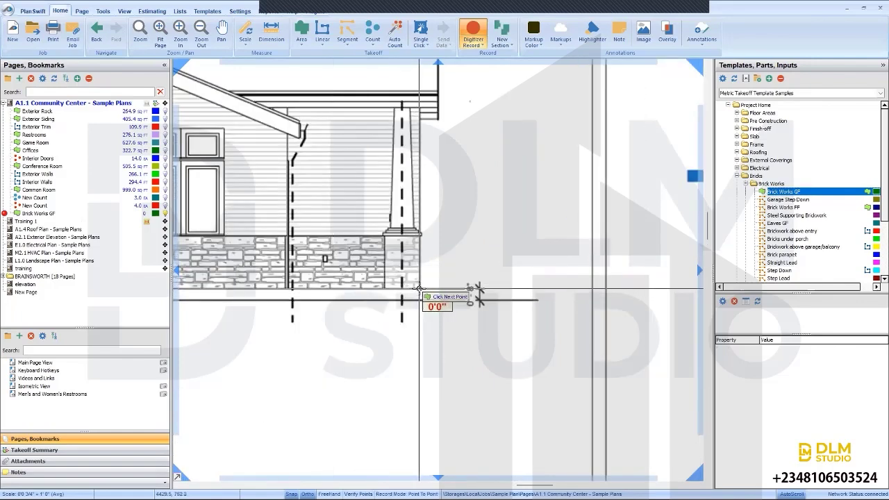
pyautogui.click(419, 236)
pyautogui.scroll(-4, 375, 244)
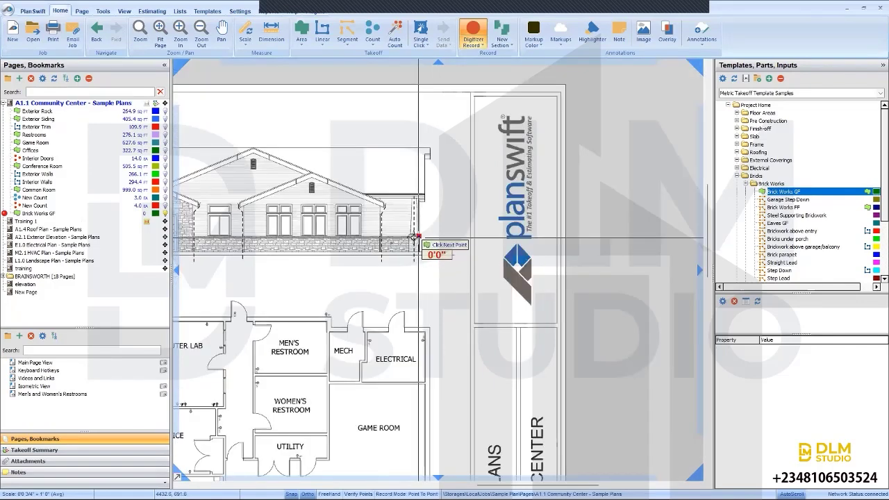
pyautogui.scroll(4, 278, 247)
pyautogui.scroll(3, 257, 246)
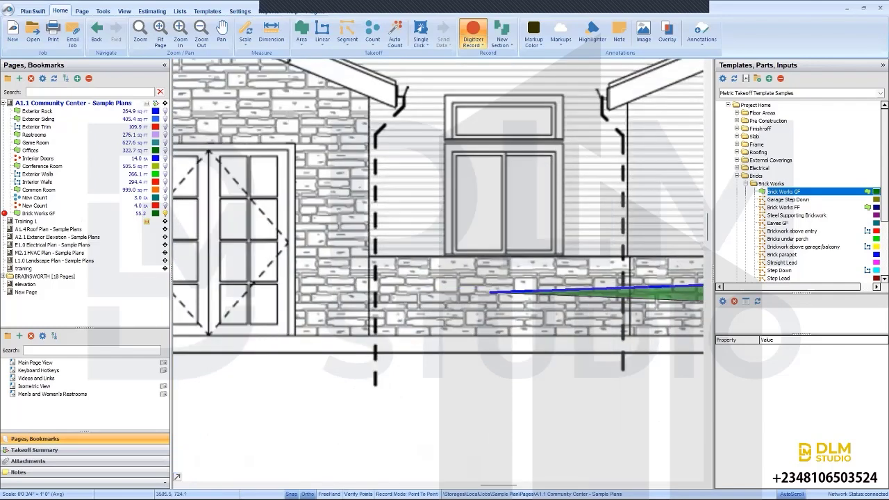
pyautogui.click(376, 262)
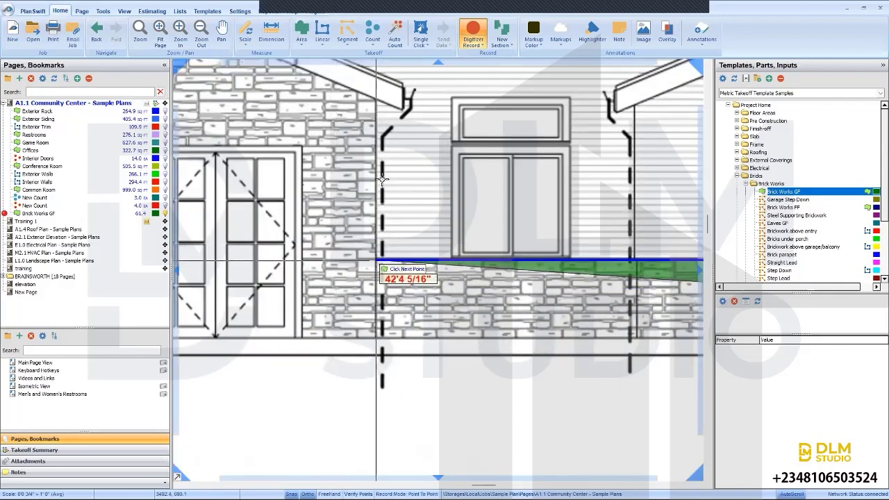
# Step: Continue the Brick Works GF outline around the entrance gable down to its left ground corner and stop recording
pyautogui.click(375, 97)
pyautogui.scroll(-2, 378, 97)
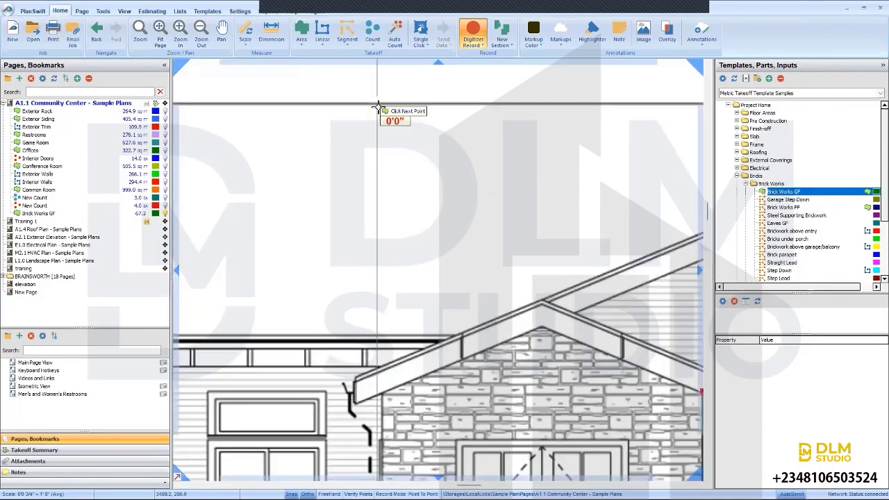
pyautogui.click(544, 327)
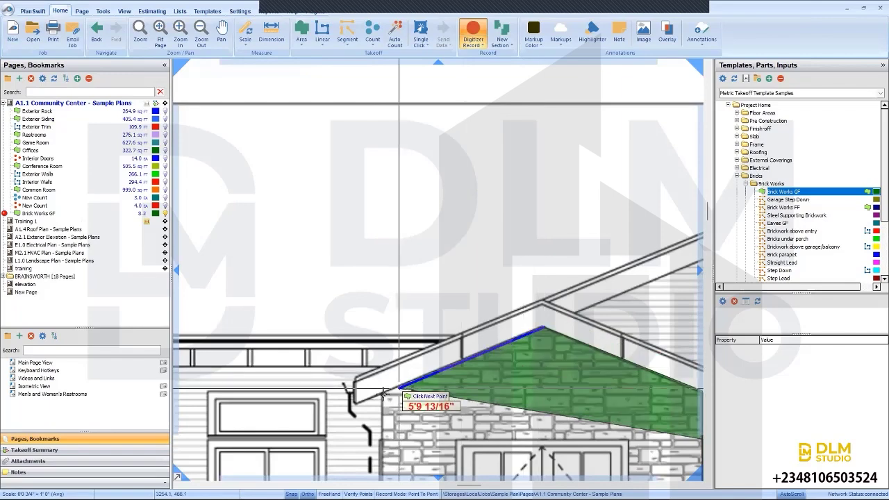
pyautogui.click(380, 392)
pyautogui.moveTo(380, 391); pyautogui.dragTo(407, 253)
pyautogui.scroll(-3, 407, 252)
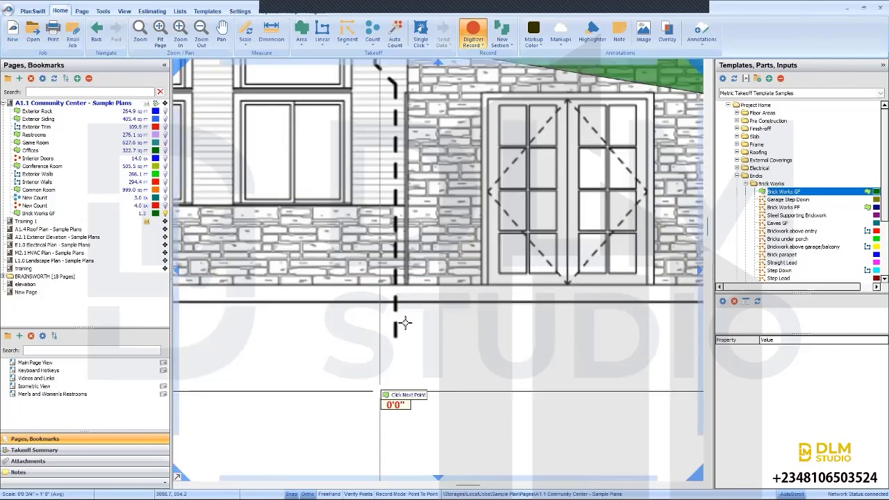
pyautogui.doubleClick(406, 285)
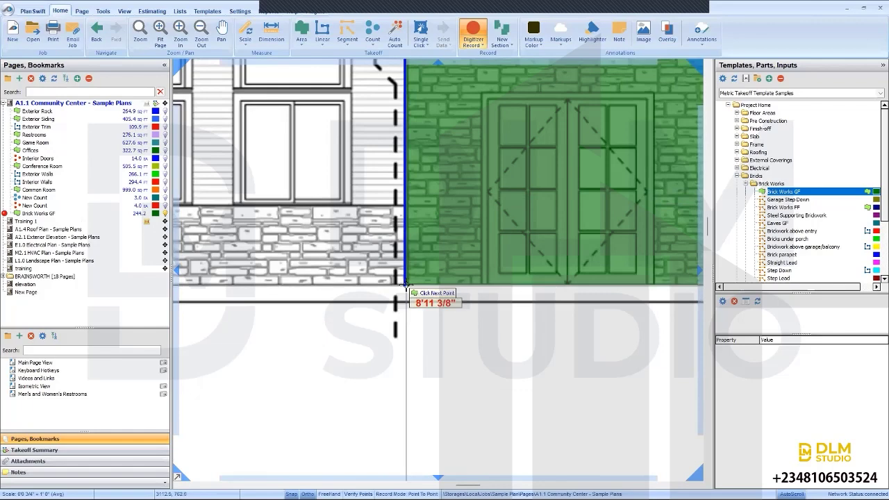
pyautogui.scroll(-3, 412, 296)
pyautogui.scroll(1, 418, 237)
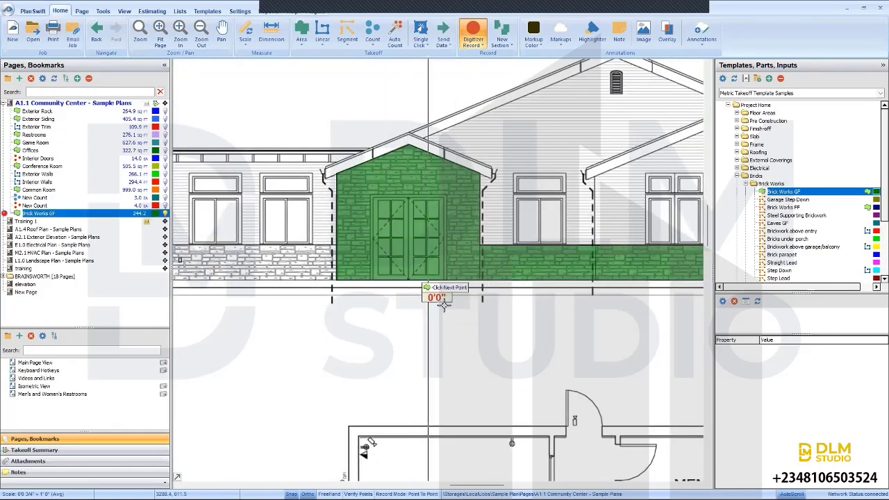
pyautogui.scroll(-1, 438, 306)
pyautogui.scroll(1, 452, 319)
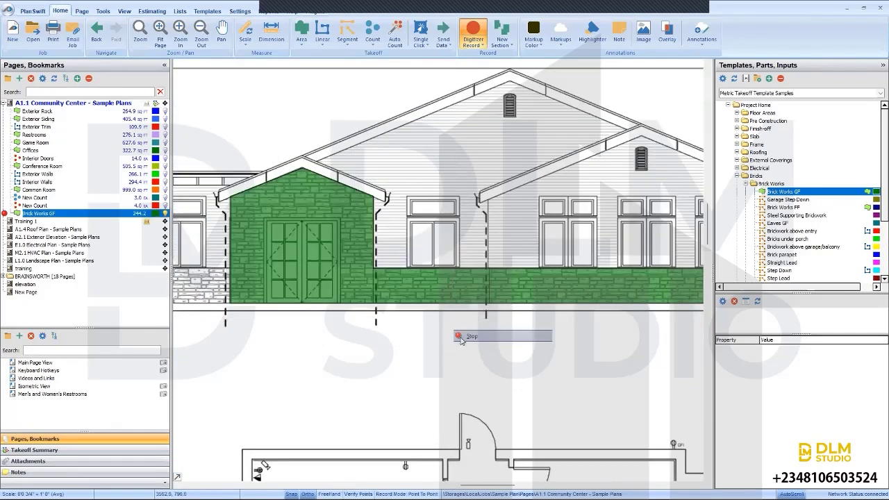
pyautogui.press('Escape')
pyautogui.scroll(-1, 473, 353)
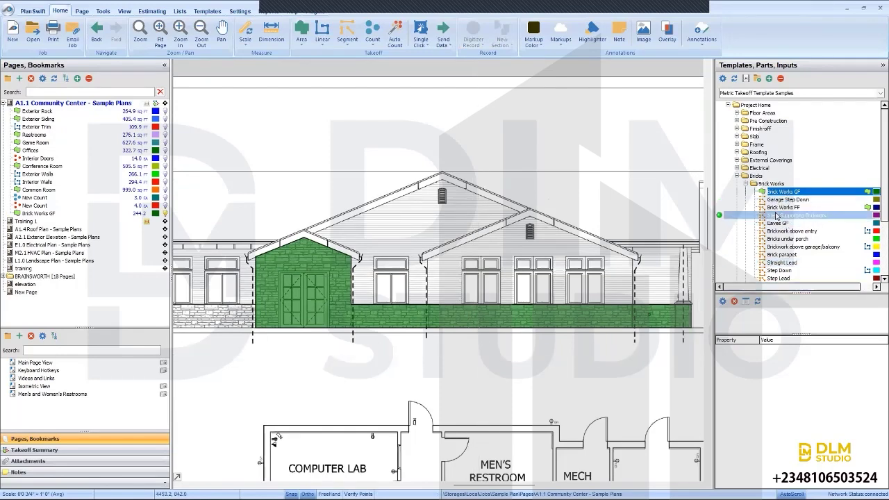
# Step: Load the Metric Parts Samples set and expand its 05. Masonry and Brickies Sand folders
pyautogui.click(877, 93)
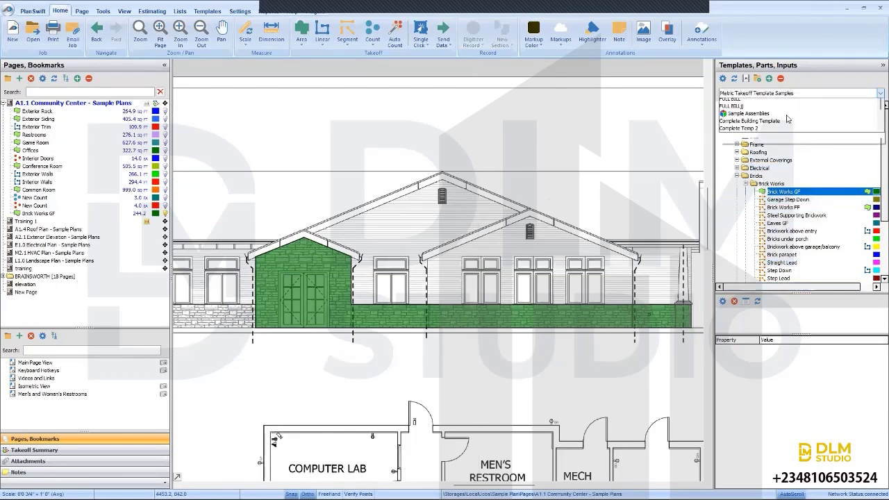
pyautogui.click(777, 115)
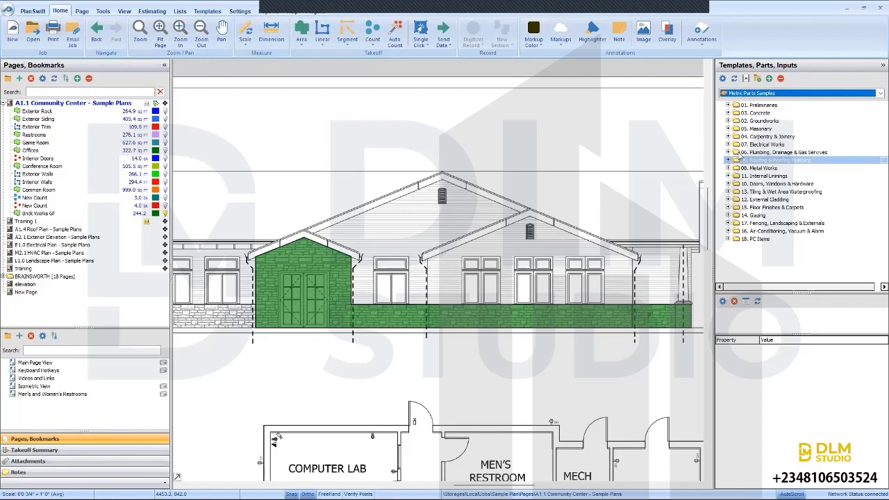
pyautogui.click(727, 131)
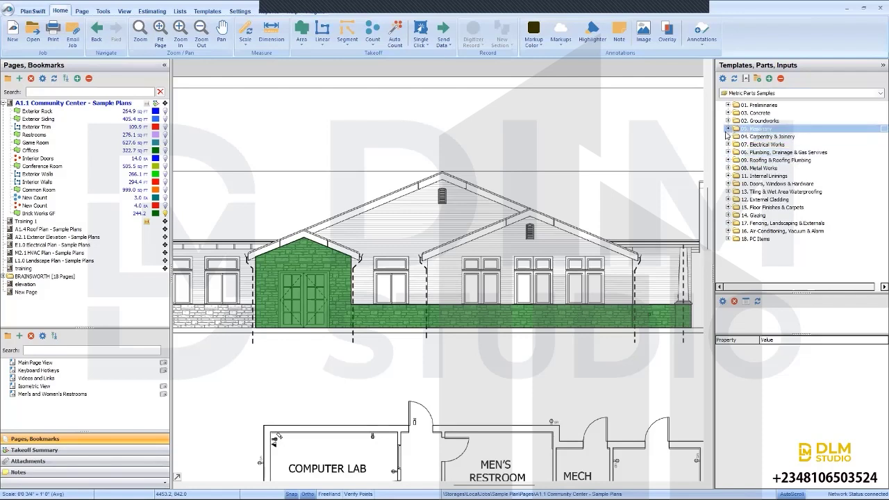
pyautogui.click(728, 129)
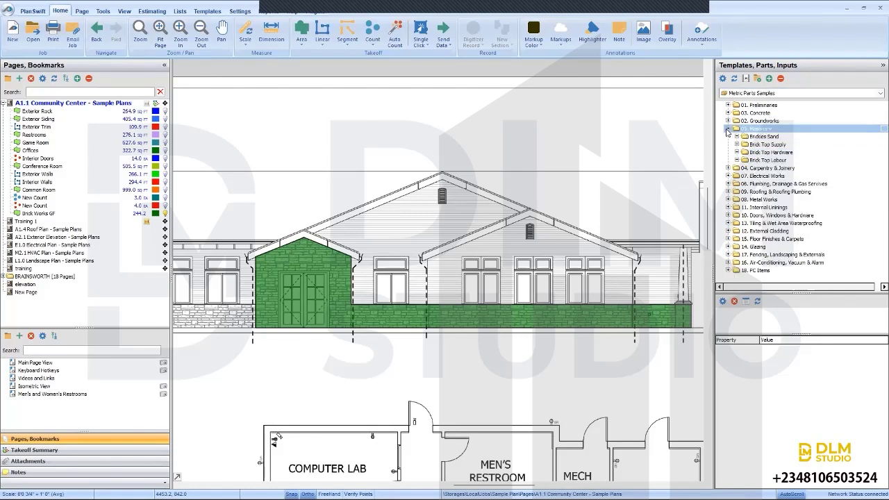
pyautogui.click(736, 137)
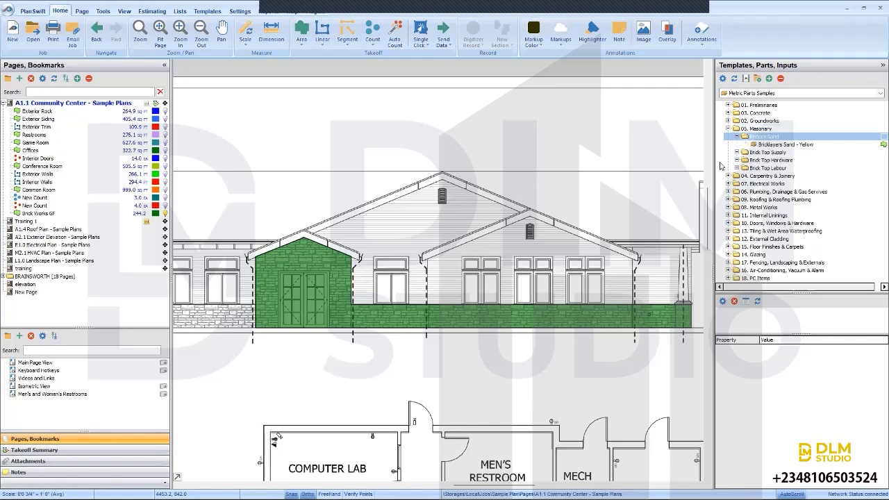
# Step: Attach the Bricklayers Sand - Yellow part to the Brick Works GF takeoff and accept its properties
pyautogui.click(758, 146)
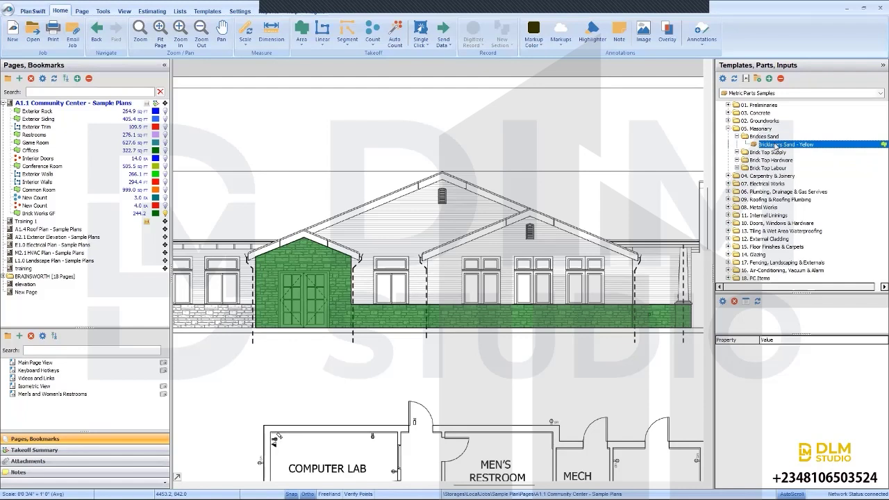
pyautogui.moveTo(776, 146); pyautogui.dragTo(664, 326)
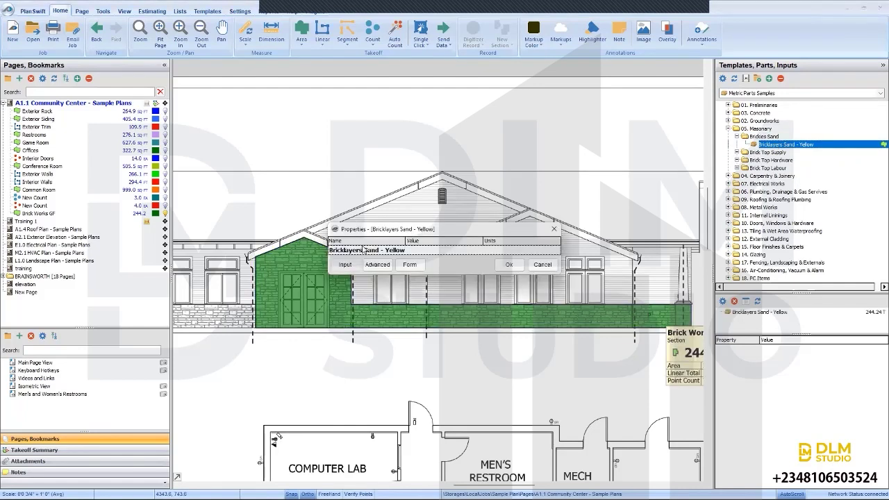
pyautogui.click(509, 265)
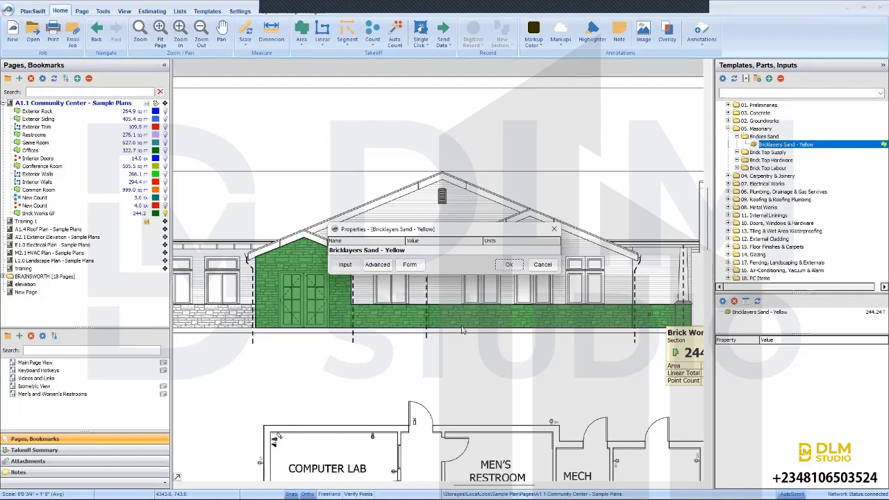
# Step: Examine the Bricklayers Sand - Yellow row and its units under Brick Works GF in the estimate, and open the Lists view
pyautogui.click(152, 10)
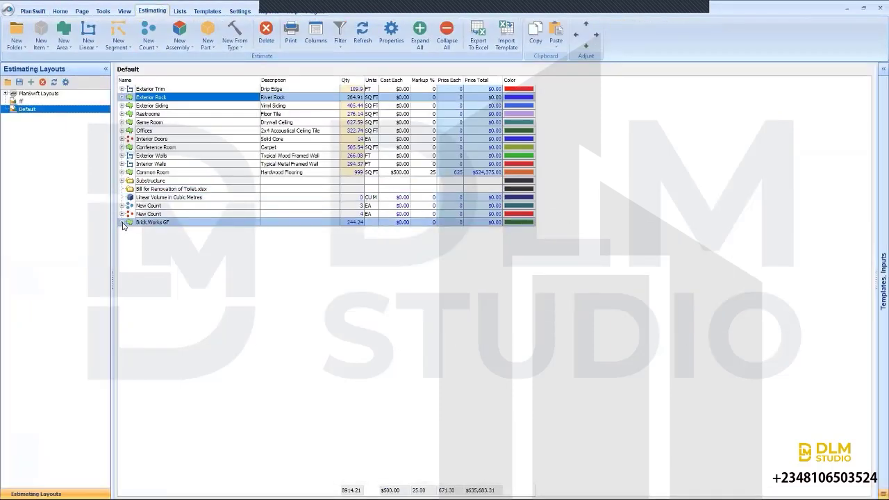
pyautogui.click(123, 223)
pyautogui.click(124, 232)
pyautogui.click(167, 239)
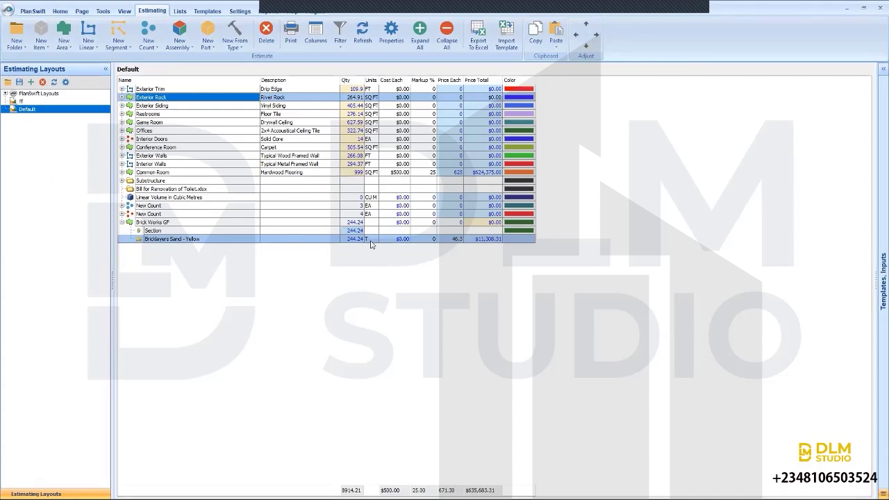
pyautogui.click(371, 239)
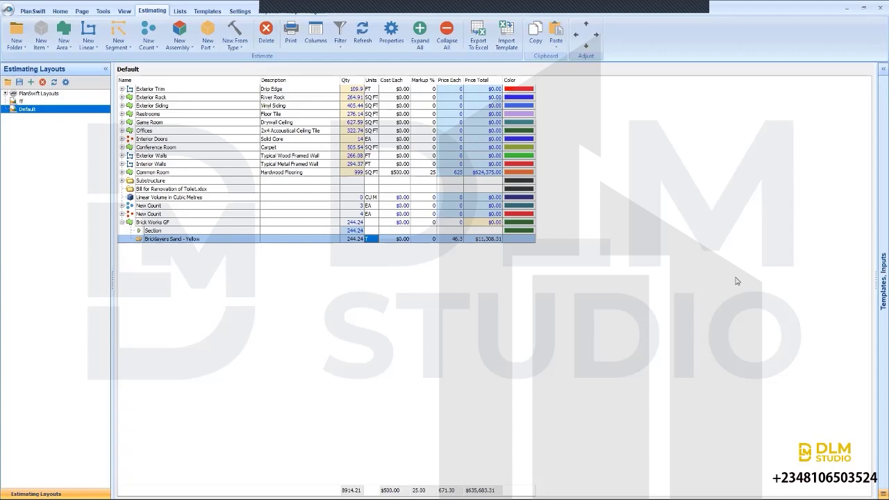
pyautogui.click(148, 230)
pyautogui.click(179, 11)
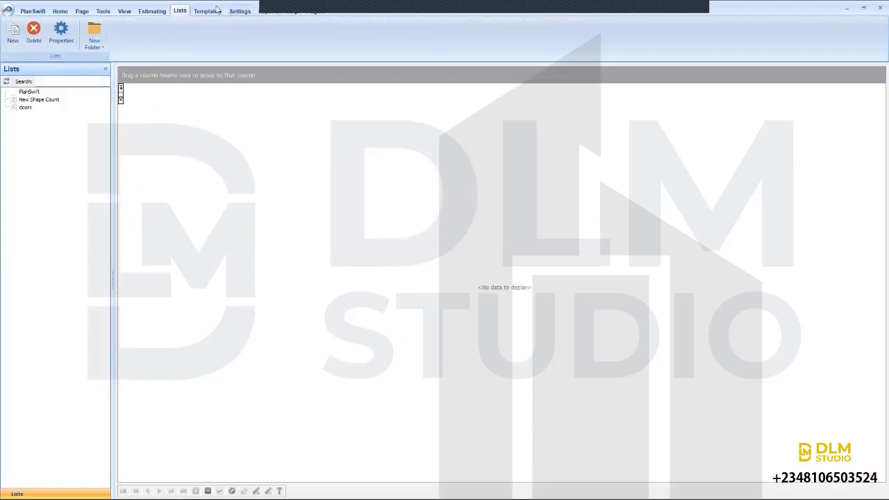
# Step: Create a new template tab named QS SOFTWARE TRAINING with Local storage
pyautogui.click(207, 12)
pyautogui.click(259, 183)
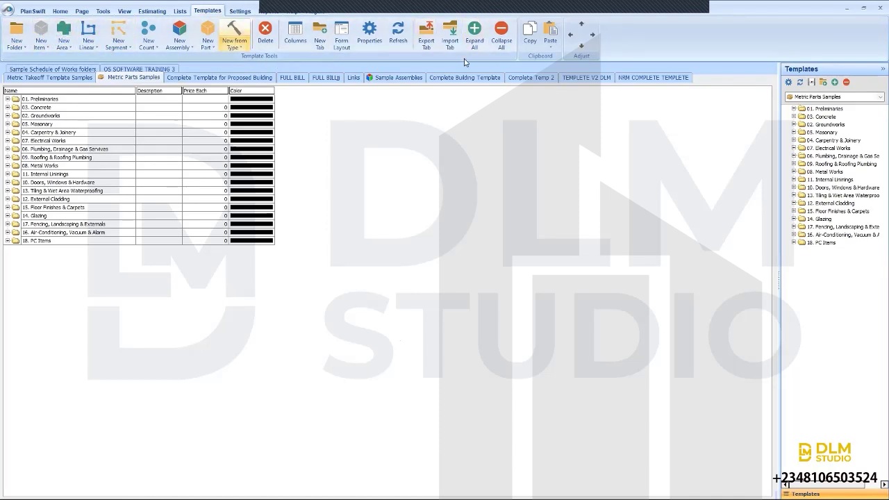
pyautogui.click(320, 34)
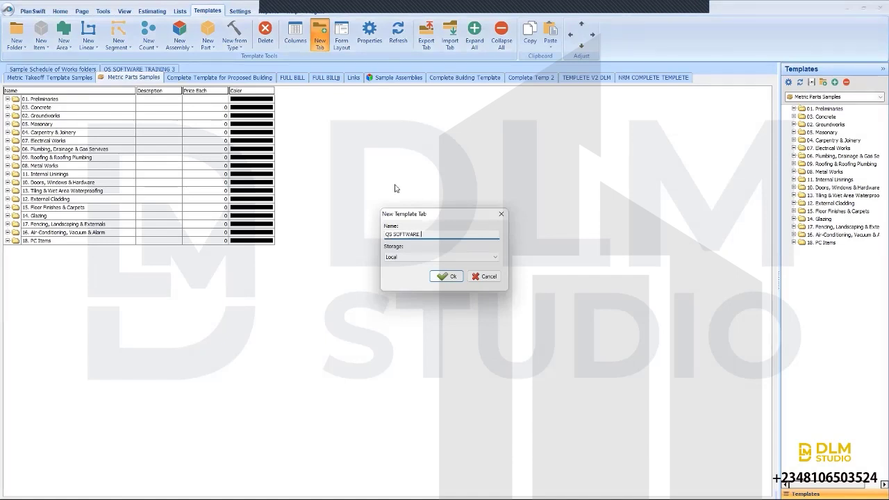
pyautogui.write('QS SOFTWARE TRAINING')
pyautogui.click(453, 276)
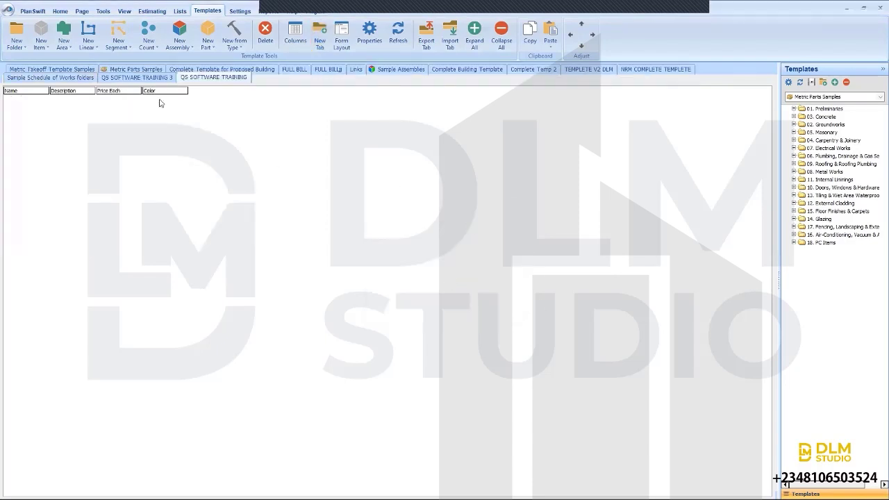
# Step: In the new tab's column setup, hide the Name column and add a visible Number column named cOST with units not shown
pyautogui.click(287, 39)
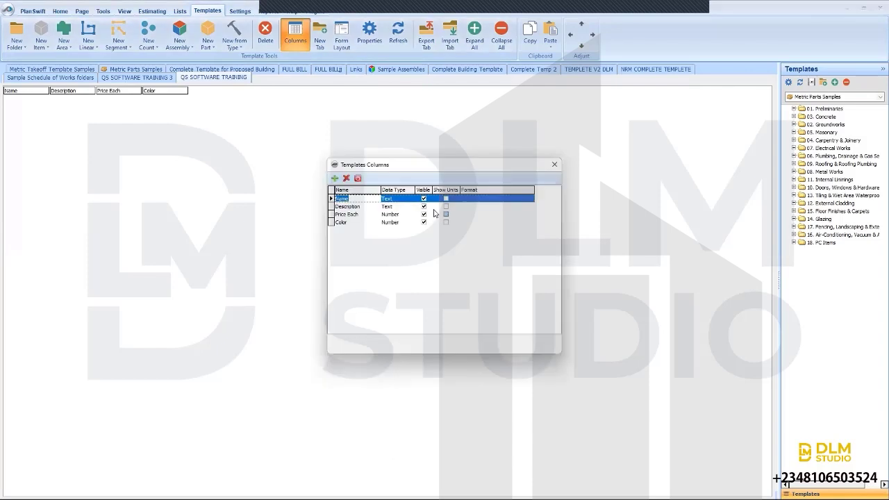
pyautogui.click(424, 199)
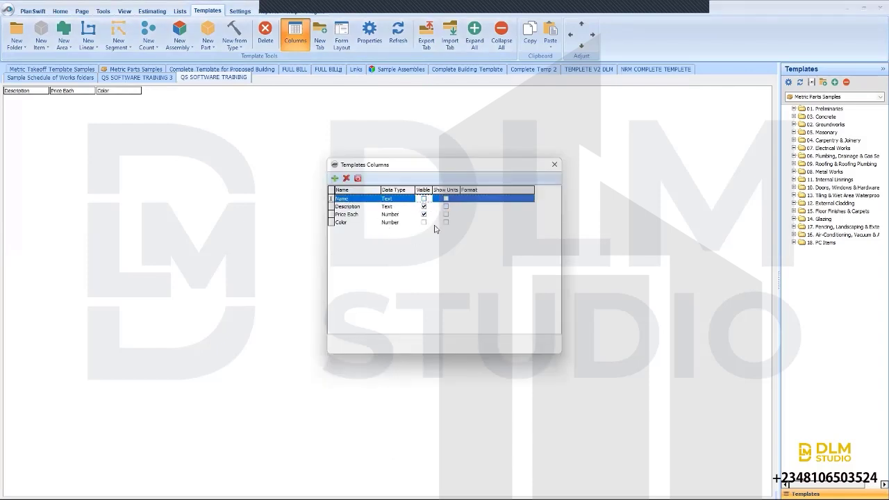
pyautogui.click(338, 179)
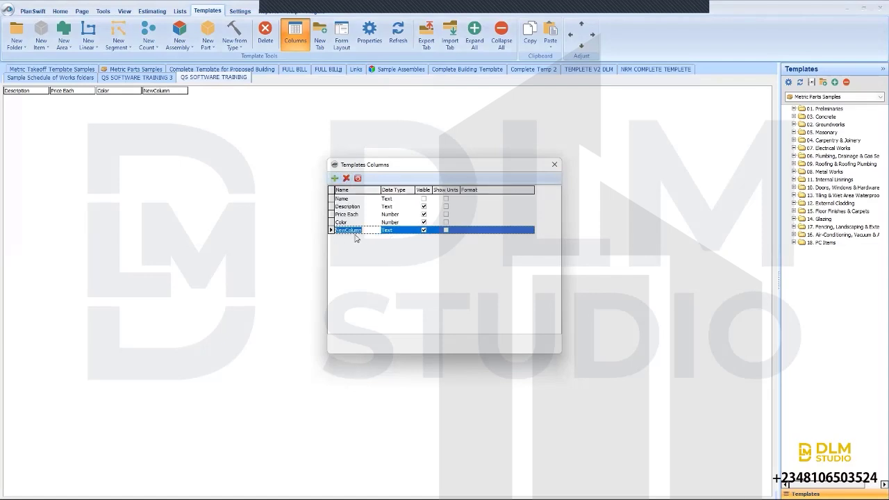
pyautogui.write('cOST')
pyautogui.click(397, 232)
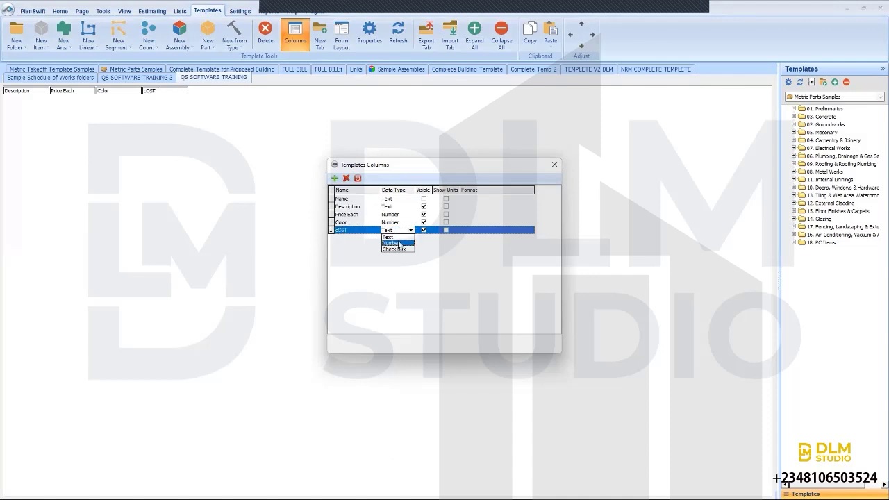
pyautogui.click(395, 244)
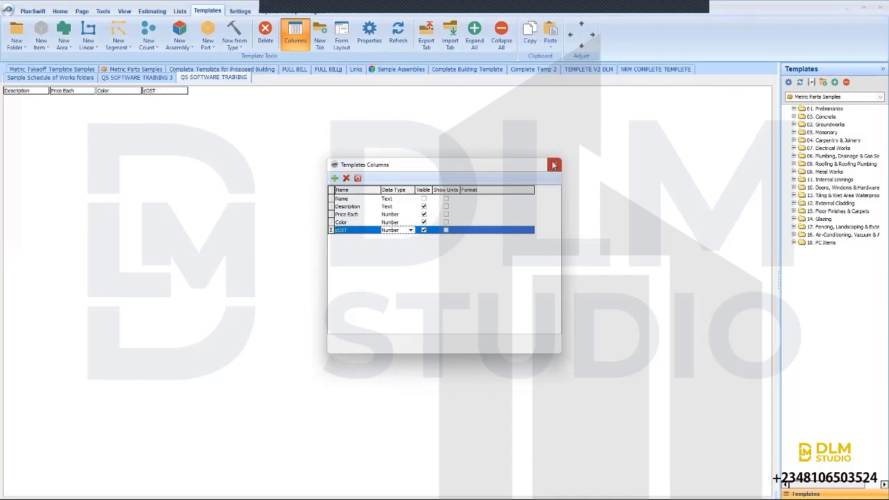
pyautogui.click(445, 229)
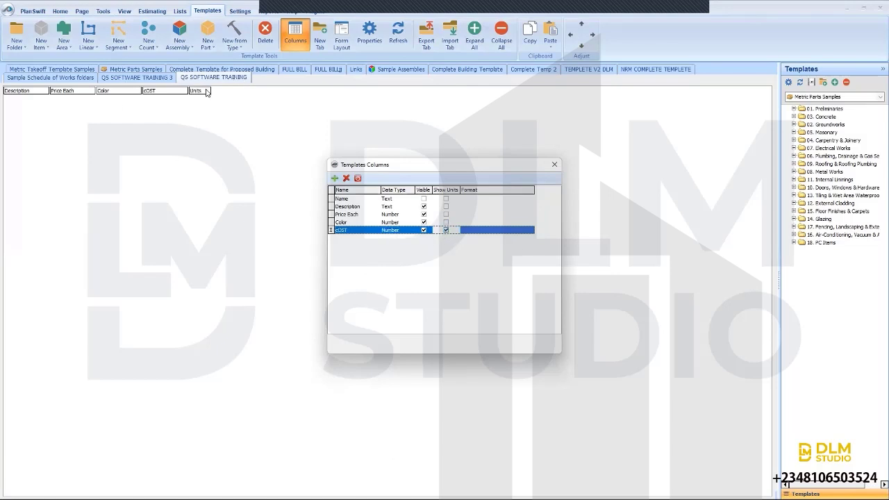
pyautogui.click(445, 230)
pyautogui.click(554, 164)
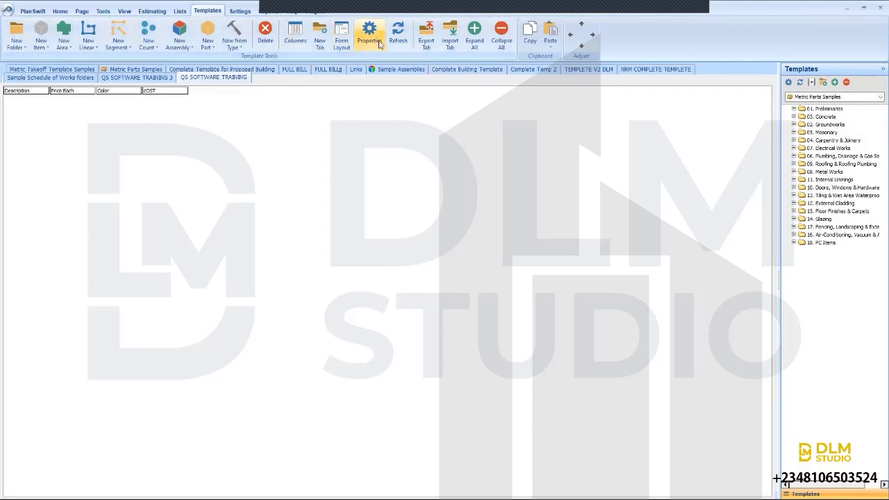
# Step: Switch to the Metric Takeoff Template Samples tab and try to open its properties
pyautogui.click(40, 71)
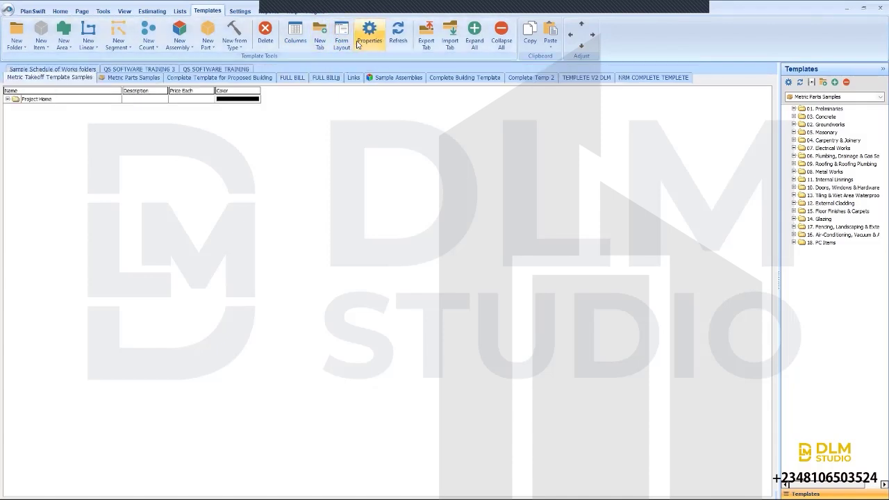
pyautogui.click(368, 41)
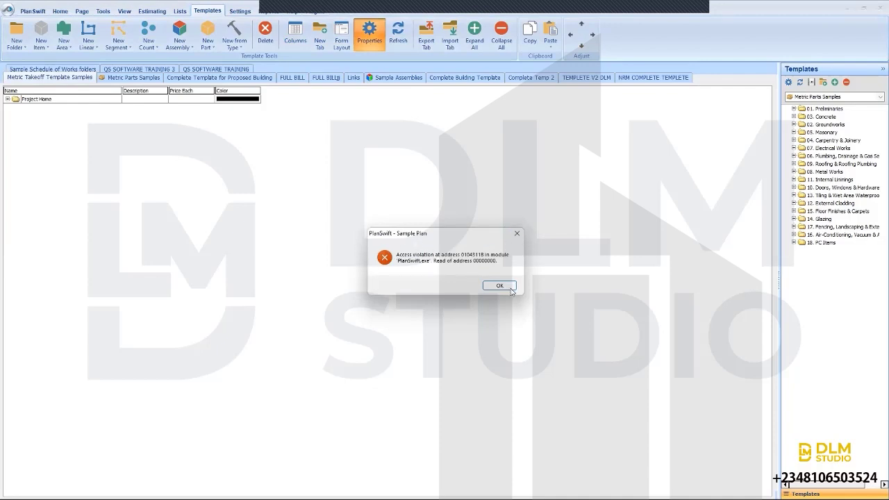
pyautogui.press('Return')
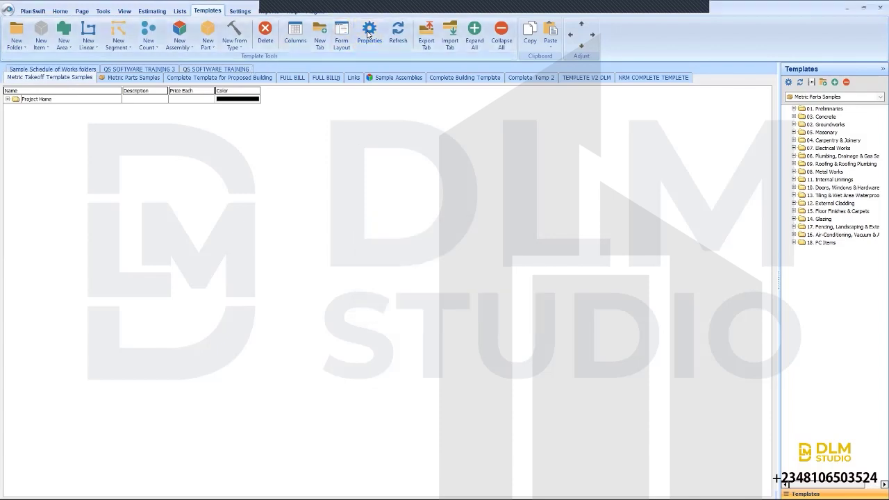
# Step: View the export and import options for the template tab without saving or loading any file
pyautogui.click(426, 40)
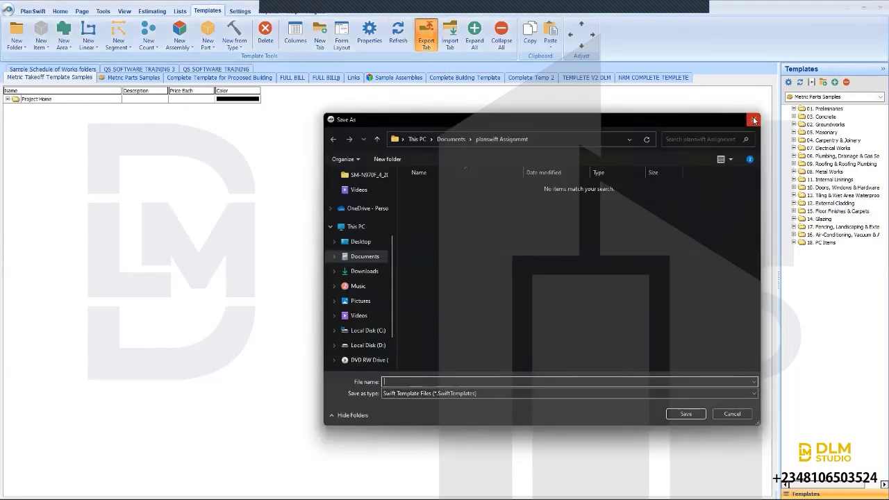
pyautogui.click(753, 120)
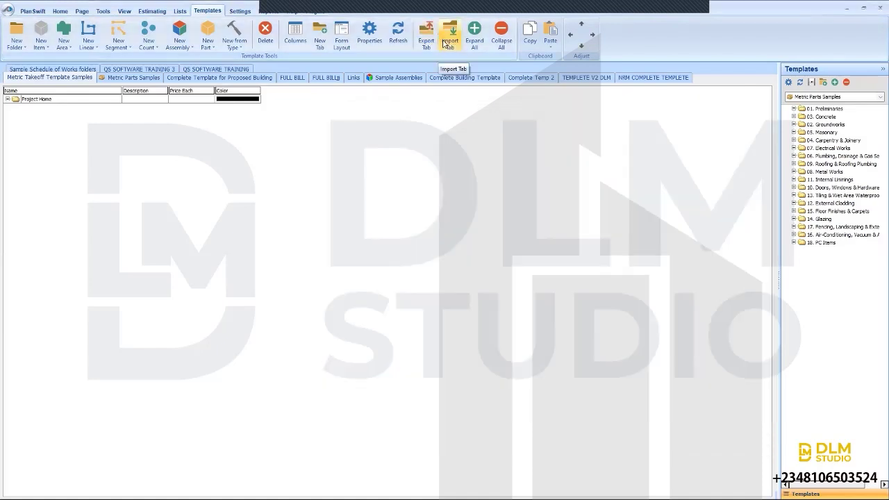
pyautogui.click(455, 46)
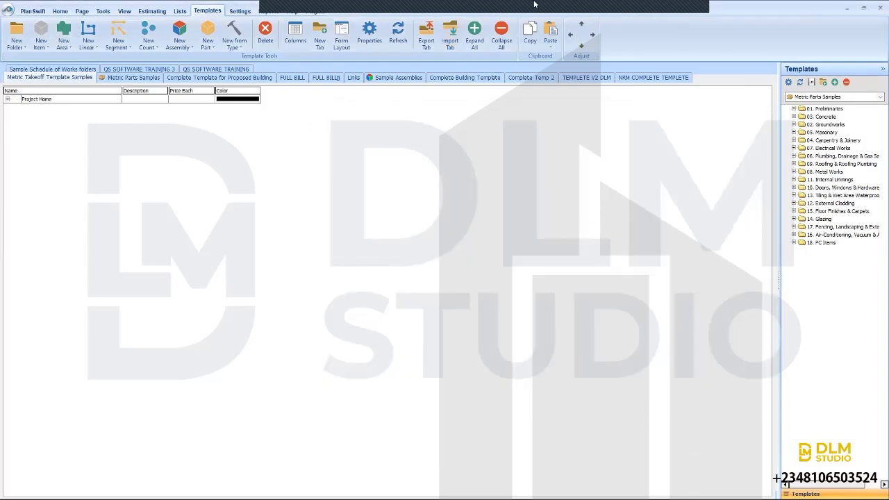
# Step: Expand all folders in Metric Takeoff Template Samples and examine the takeoff items listed from Floor Areas to Bricks
pyautogui.click(473, 46)
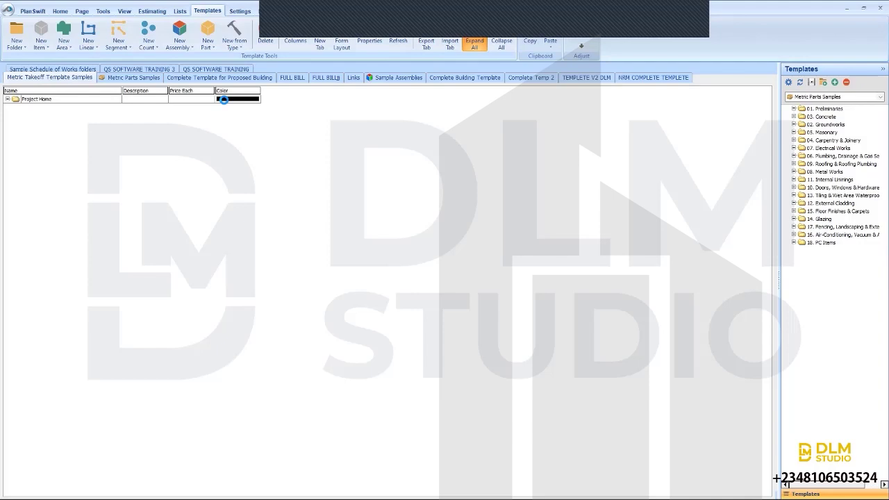
pyautogui.click(137, 173)
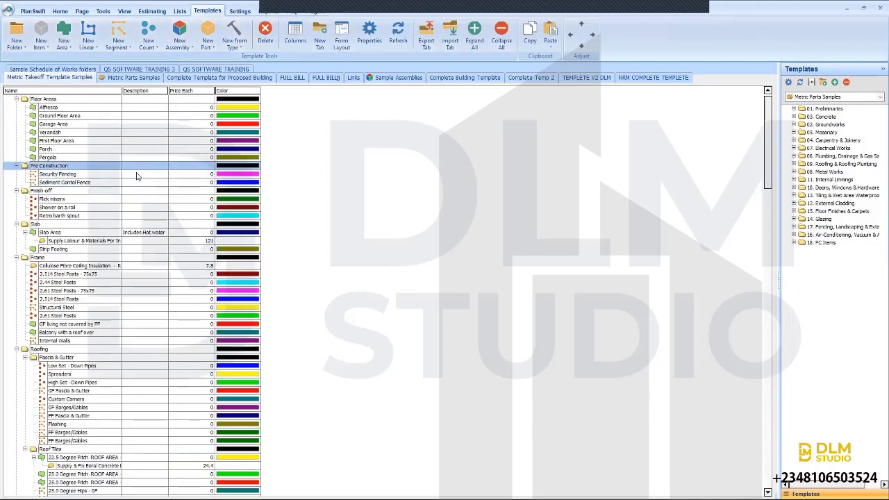
pyautogui.scroll(-5, 136, 175)
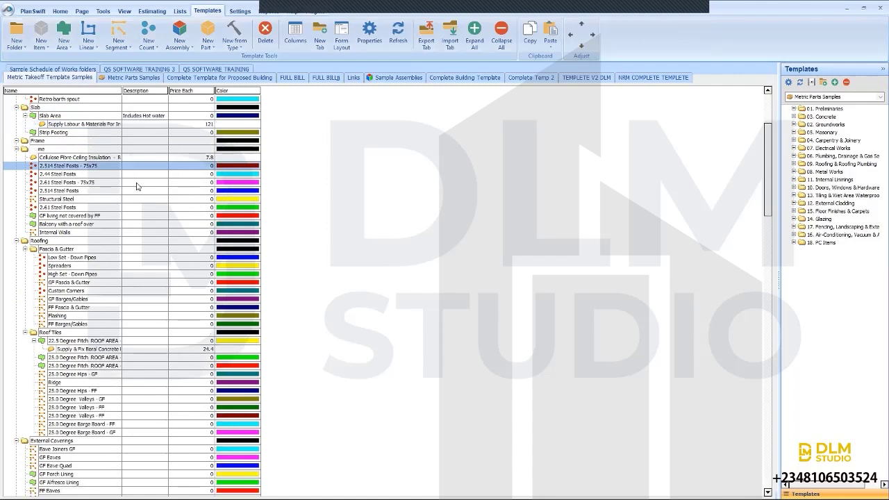
pyautogui.scroll(-5, 137, 187)
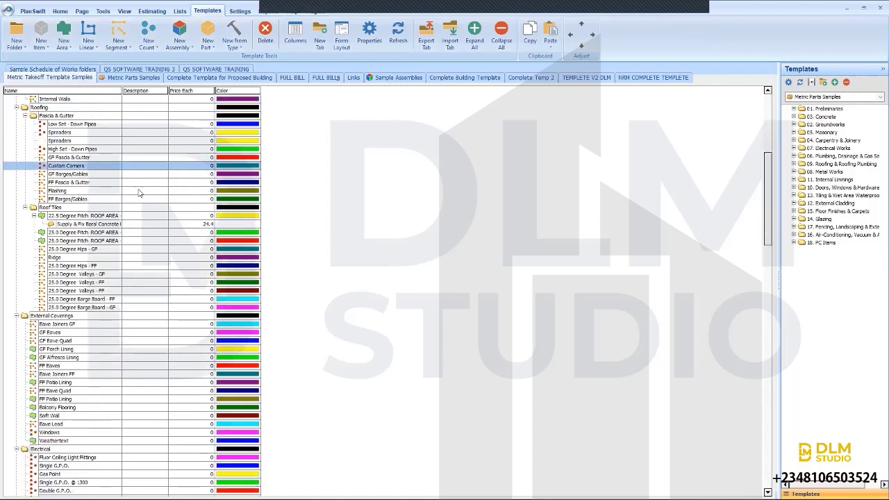
pyautogui.scroll(-5, 139, 193)
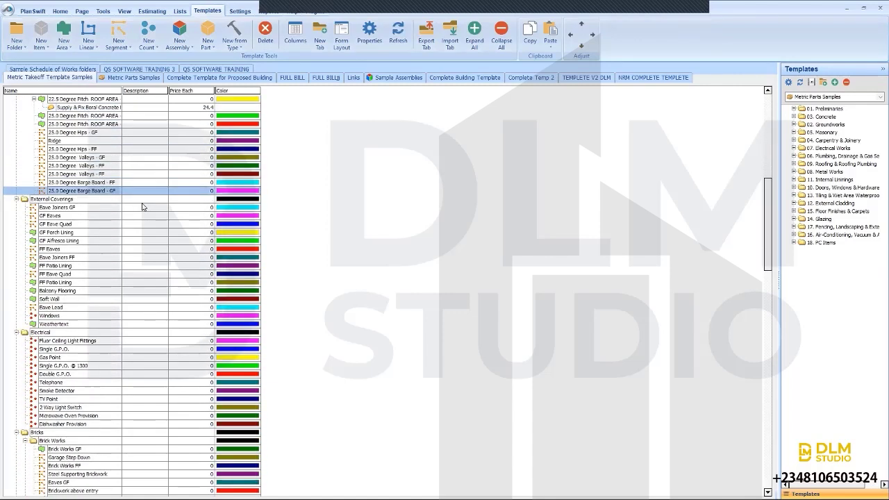
pyautogui.scroll(-5, 142, 207)
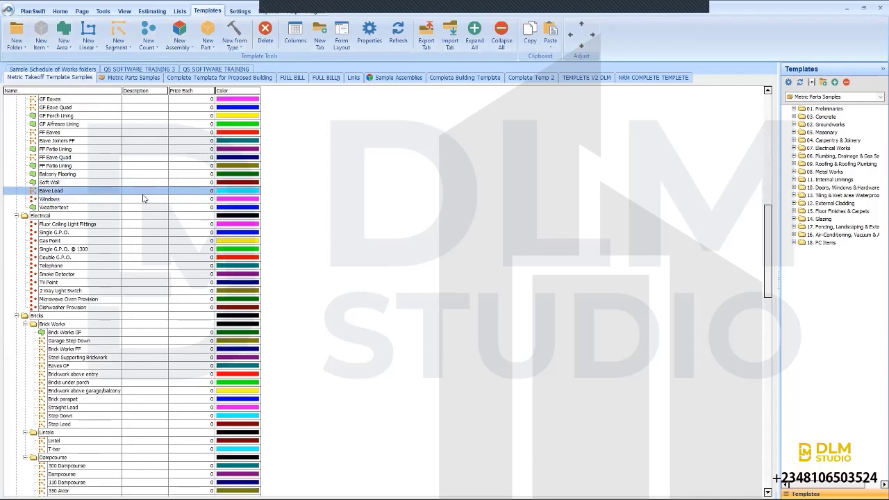
pyautogui.click(143, 198)
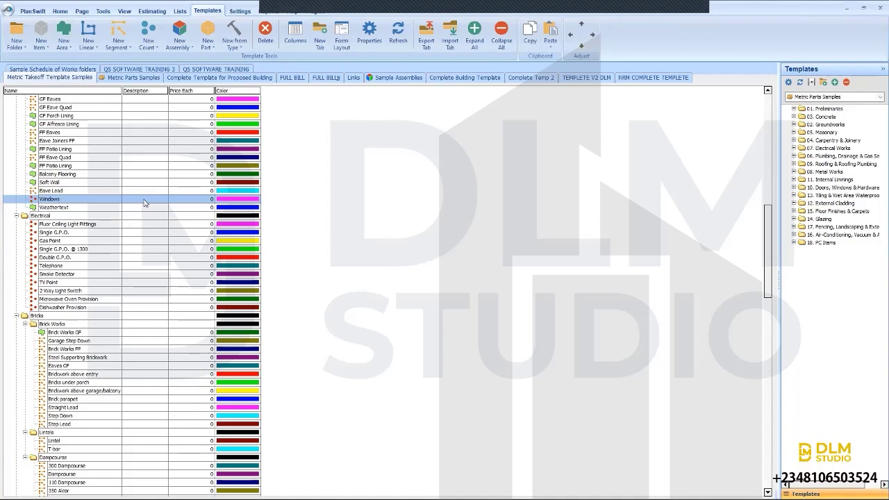
pyautogui.click(276, 214)
pyautogui.scroll(2, 271, 220)
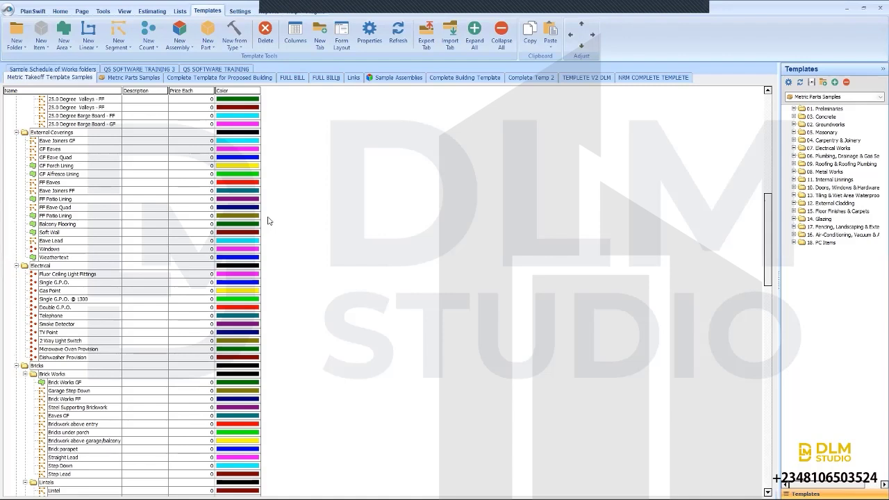
pyautogui.scroll(2, 148, 344)
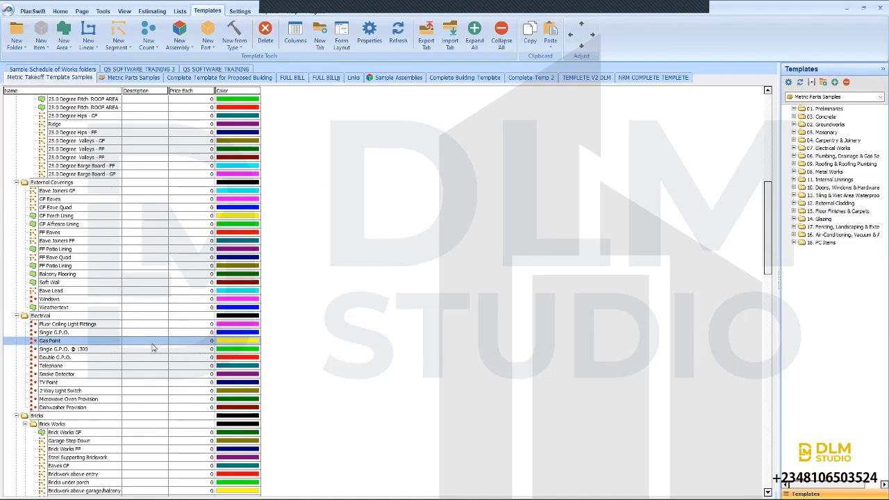
pyautogui.scroll(3, 167, 346)
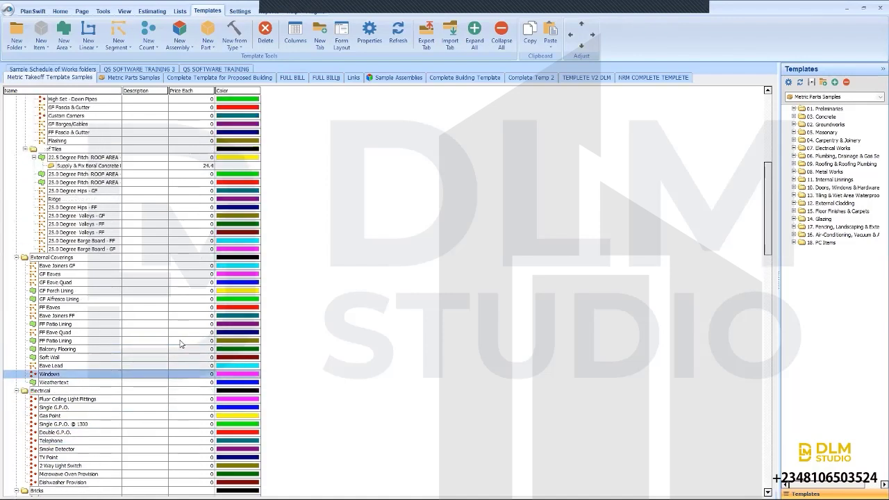
pyautogui.scroll(5, 180, 344)
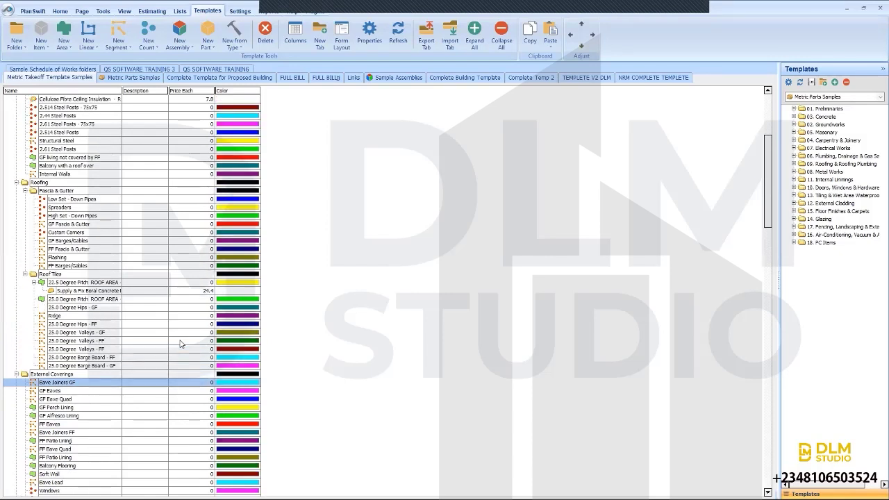
pyautogui.scroll(4, 179, 344)
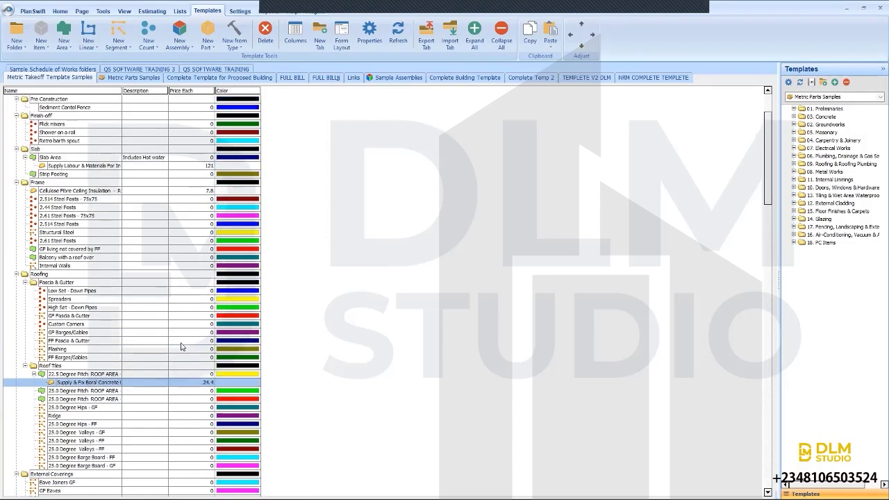
pyautogui.scroll(1, 180, 346)
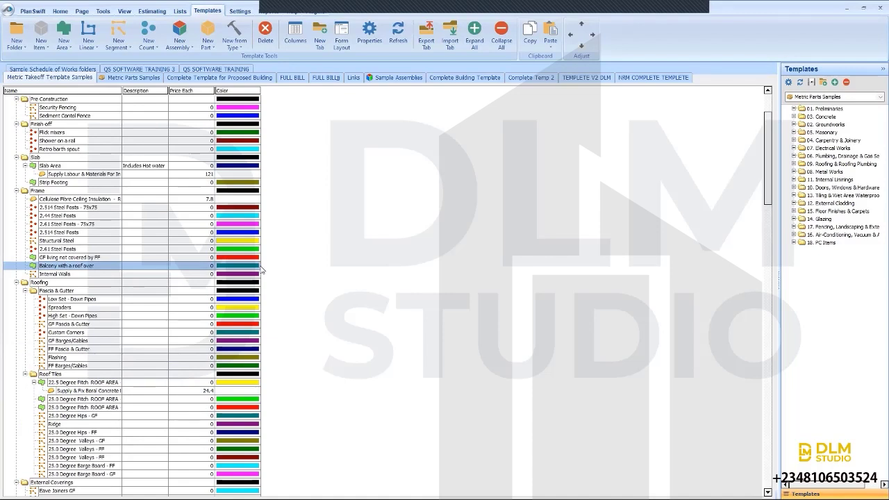
# Step: View the Data Storage settings and preview the Quote Summary, Quote (by Division) and Quote legacy reports
pyautogui.click(239, 10)
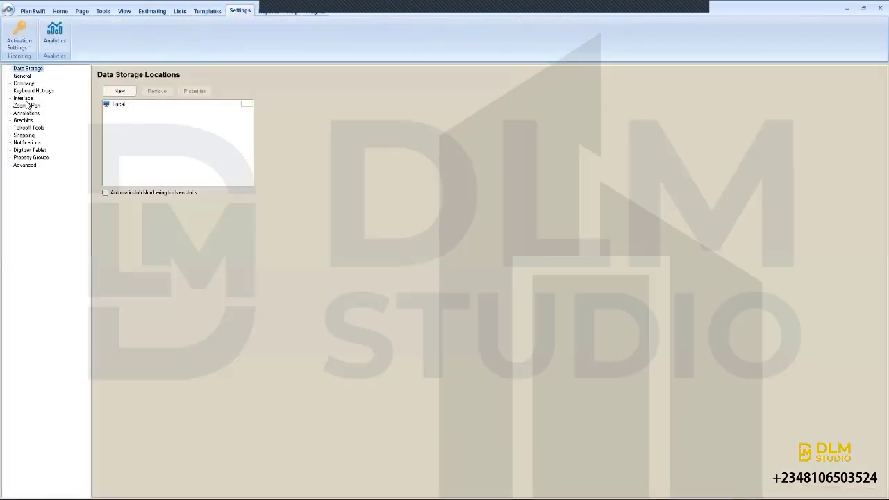
pyautogui.click(257, 10)
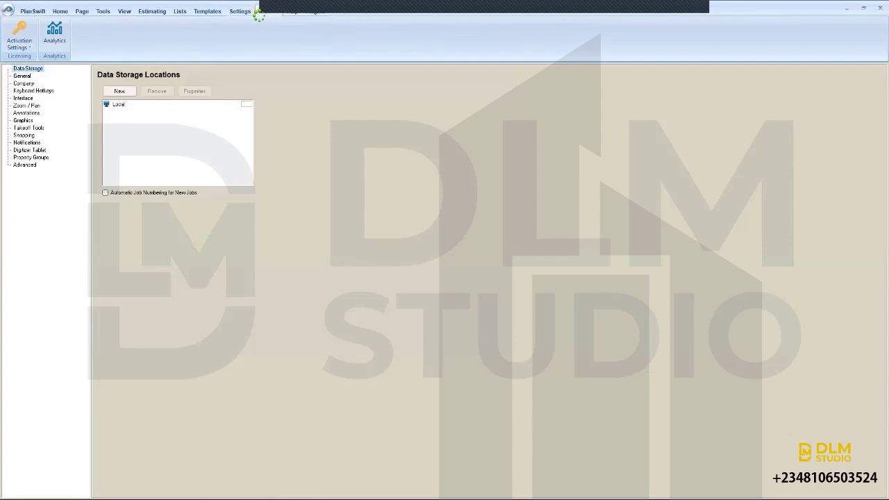
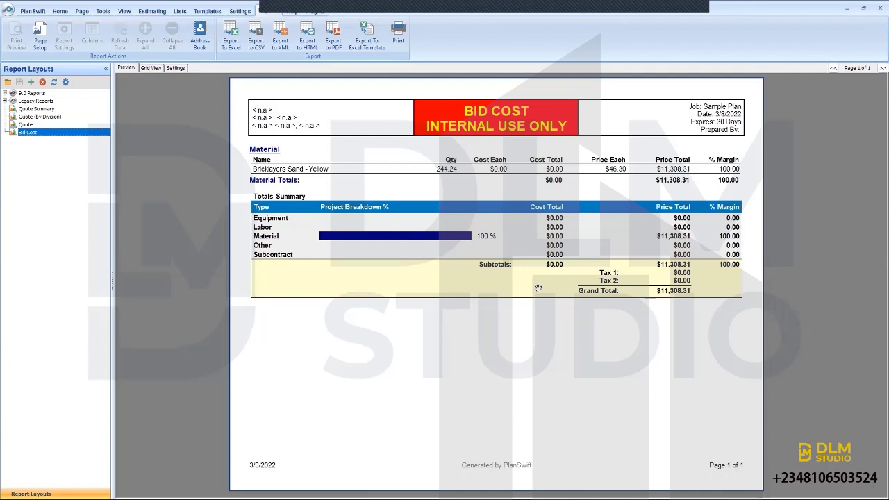
pyautogui.click(37, 109)
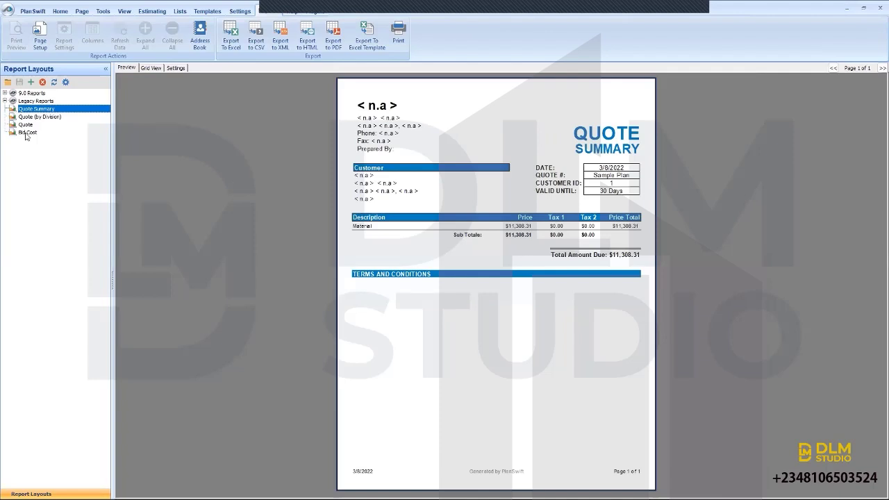
pyautogui.click(39, 117)
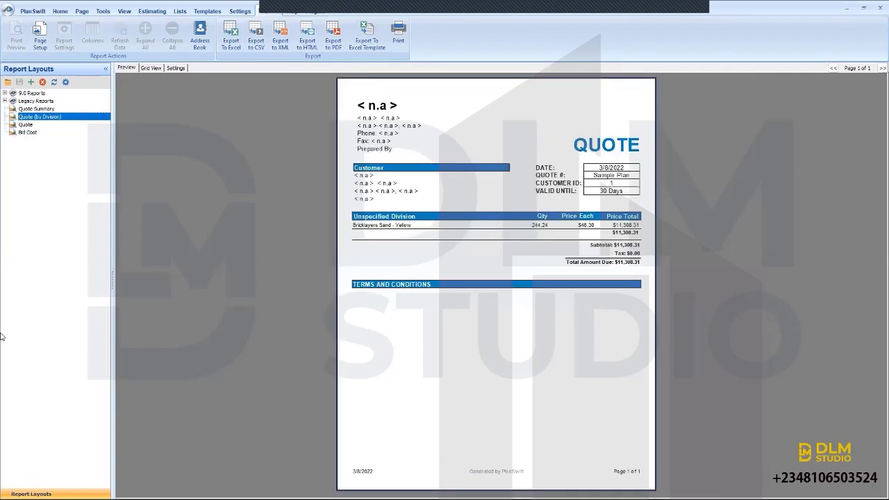
pyautogui.click(25, 125)
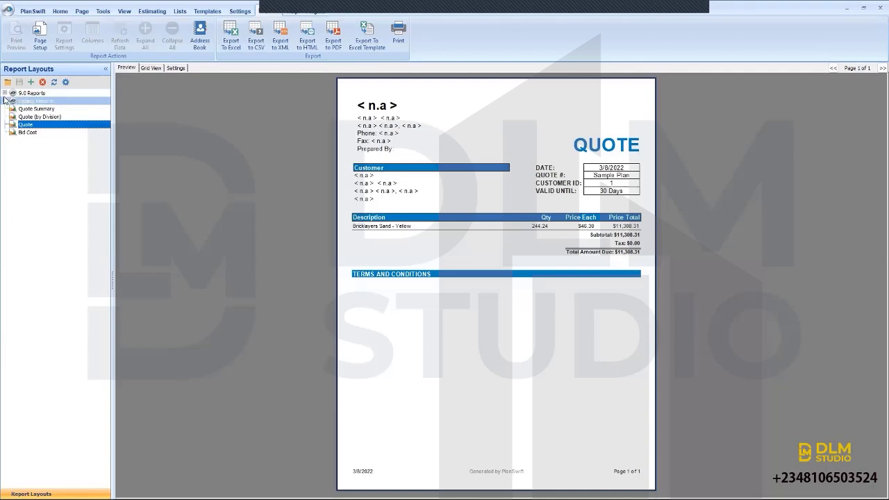
# Step: Expand the Legacy Reports and preview the Basic Takeoff Reports from Takeoff with Markup by Folder through Takeoff Summary
pyautogui.click(5, 101)
pyautogui.click(46, 109)
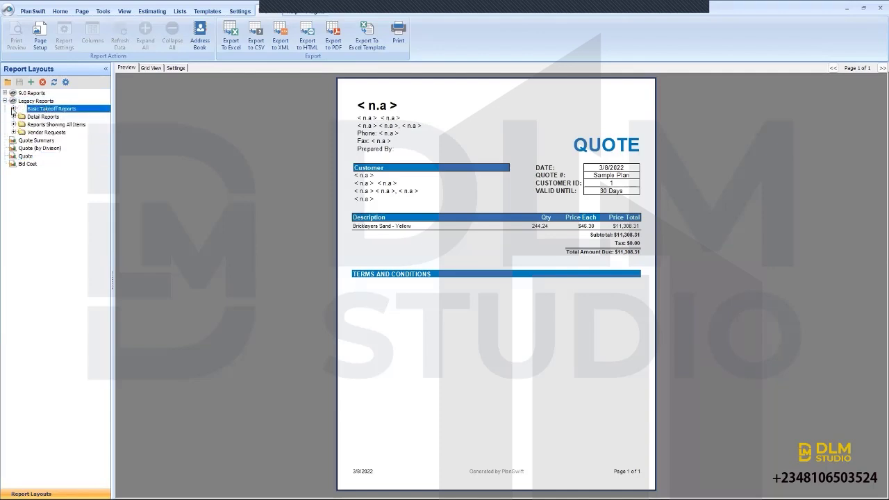
pyautogui.click(13, 108)
pyautogui.click(53, 116)
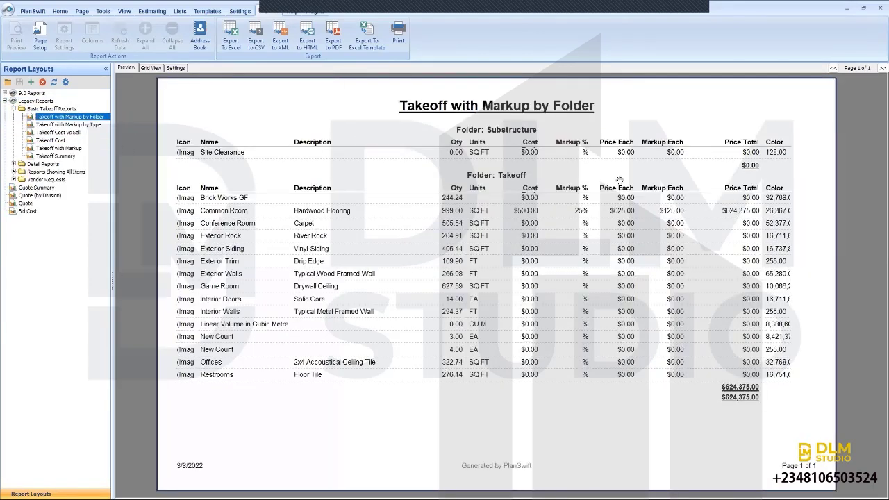
pyautogui.click(68, 124)
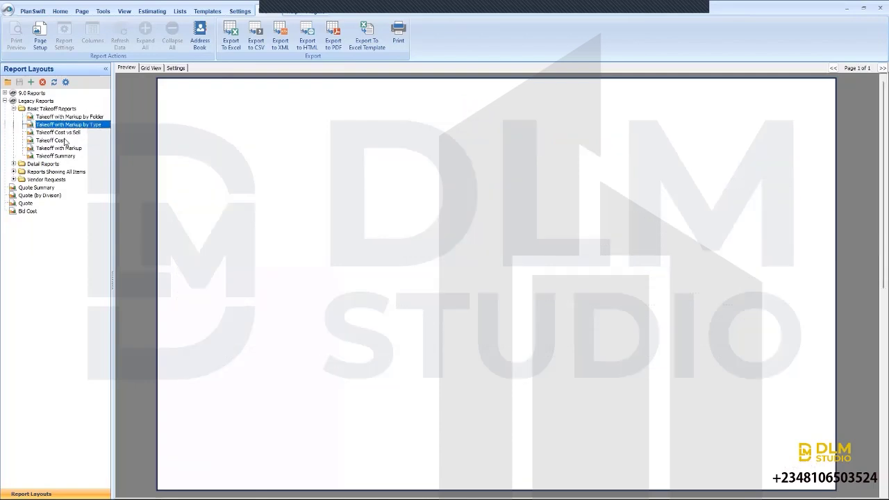
pyautogui.click(71, 133)
pyautogui.click(69, 140)
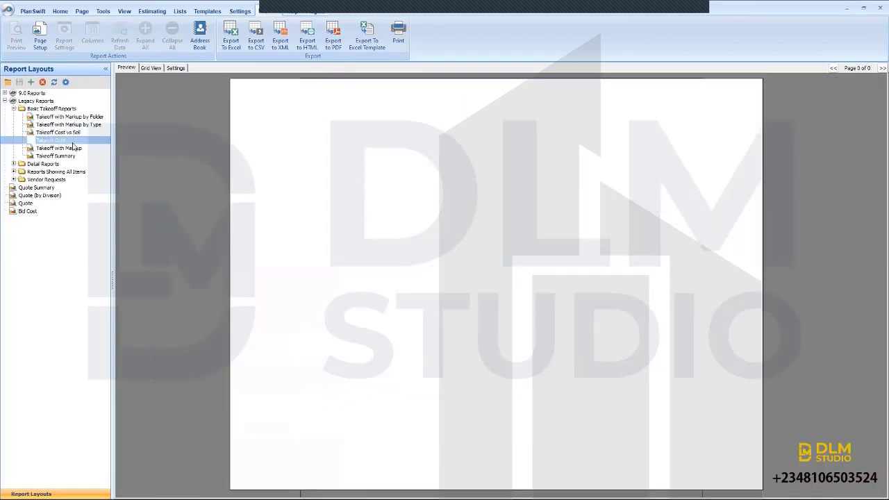
pyautogui.click(72, 148)
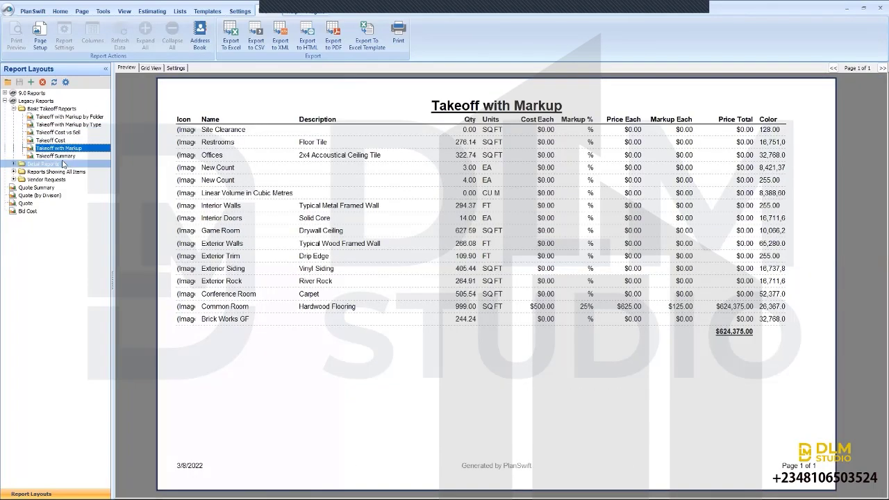
pyautogui.click(61, 156)
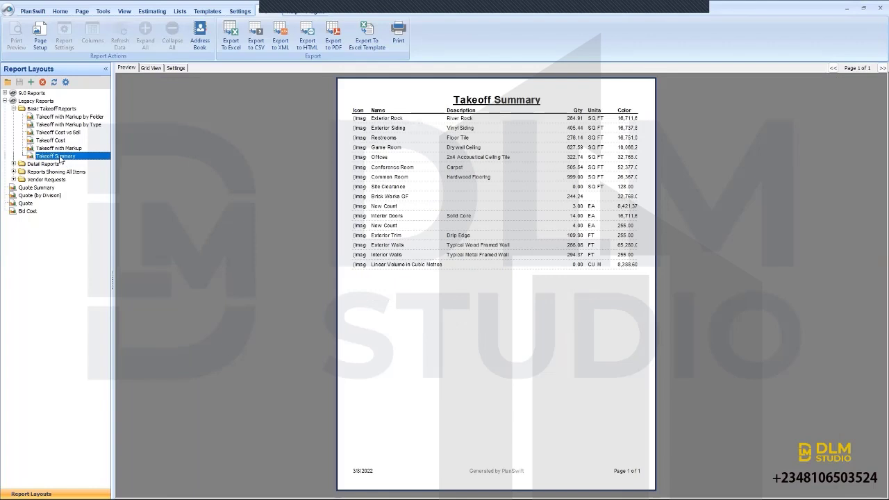
# Step: Expand the Detailed Subcontracts and Detailed Material Reports folders and preview the Subcontract Summary List, Summary by Folder and Costing by Folder reports
pyautogui.click(14, 164)
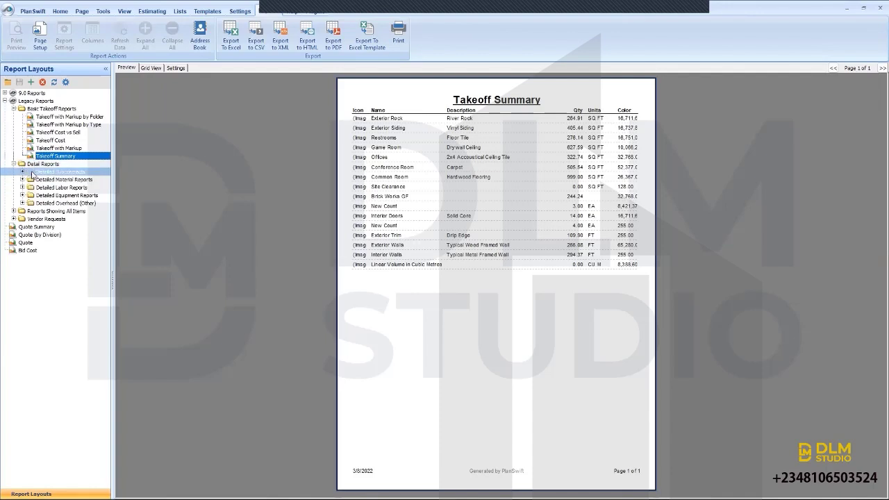
pyautogui.click(22, 171)
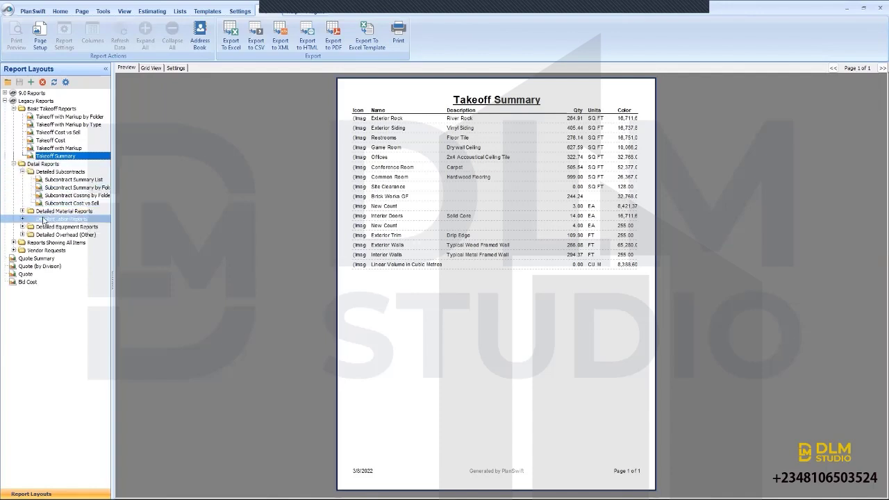
pyautogui.click(22, 211)
pyautogui.click(55, 220)
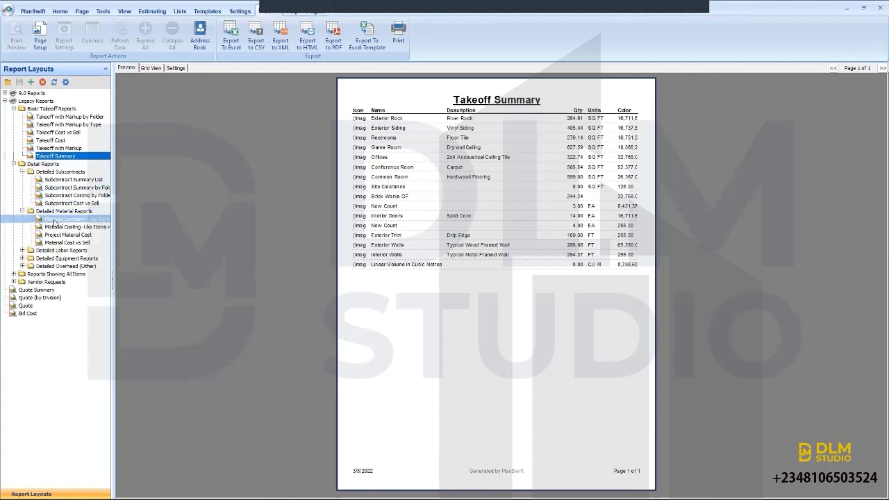
pyautogui.click(71, 181)
pyautogui.click(72, 187)
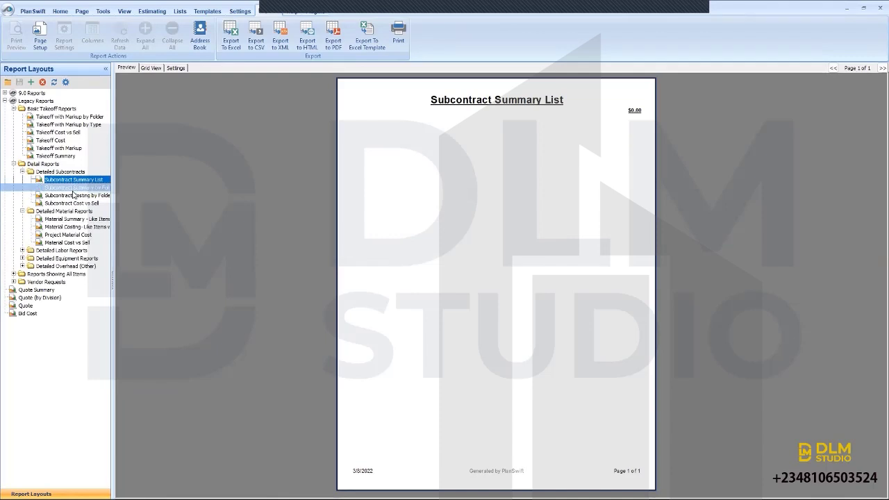
pyautogui.click(74, 197)
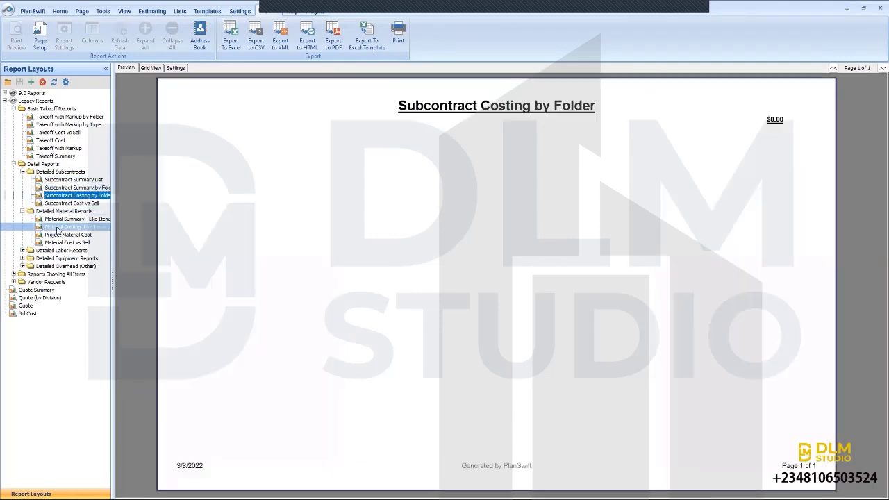
# Step: Preview the Request for Quote report under Vendor Requests and the Bid Cost report, and point out the Address Book
pyautogui.click(14, 281)
pyautogui.click(57, 290)
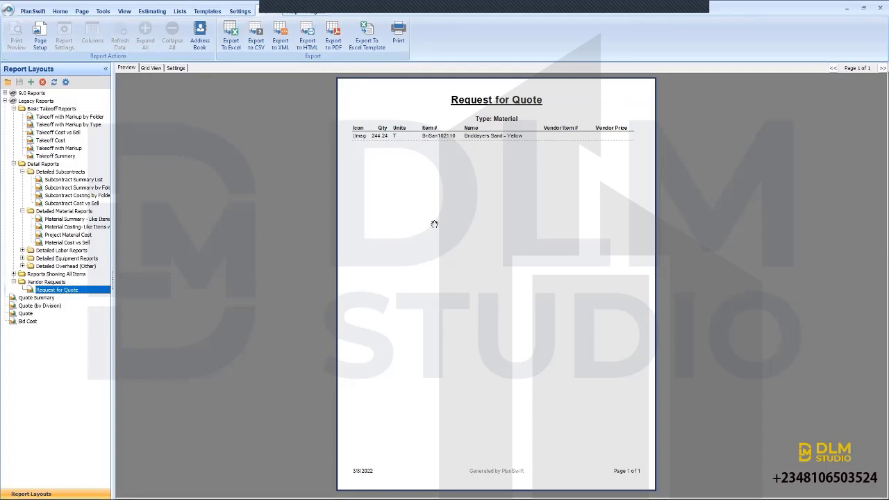
pyautogui.click(199, 34)
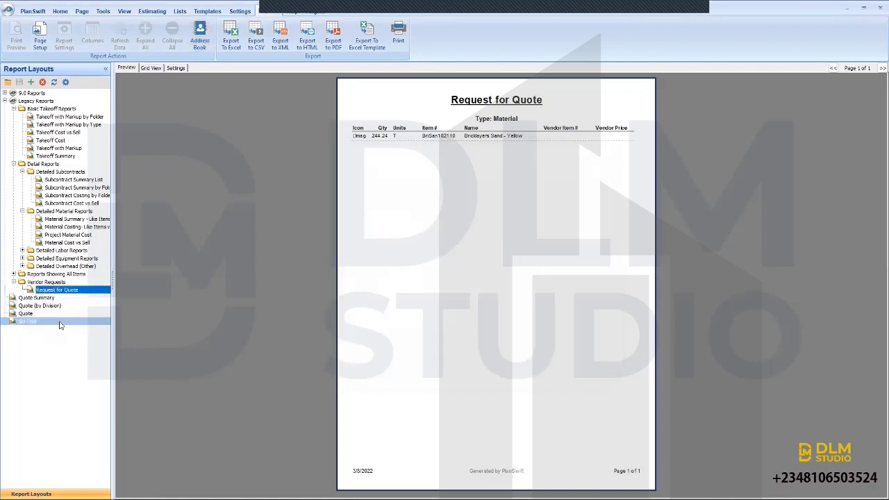
pyautogui.click(59, 322)
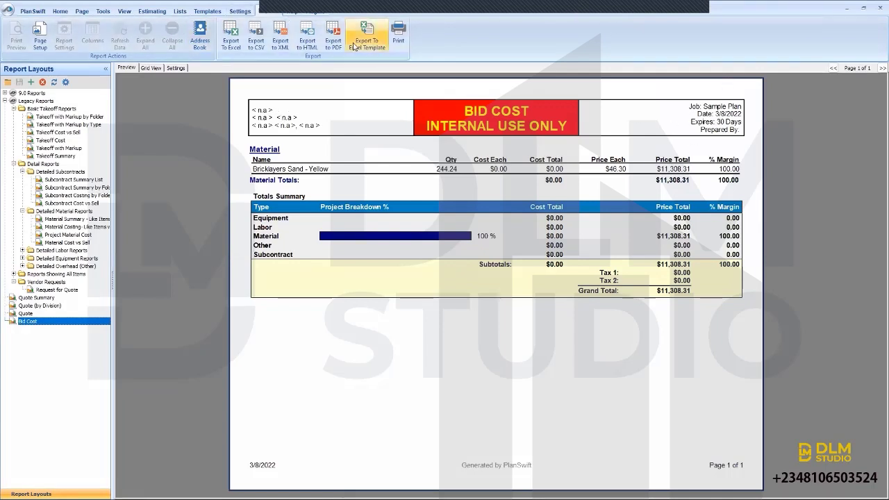
# Step: View the bug report, feature request and About commands, and the tools for managing, importing and uninstalling plugins
pyautogui.click(292, 11)
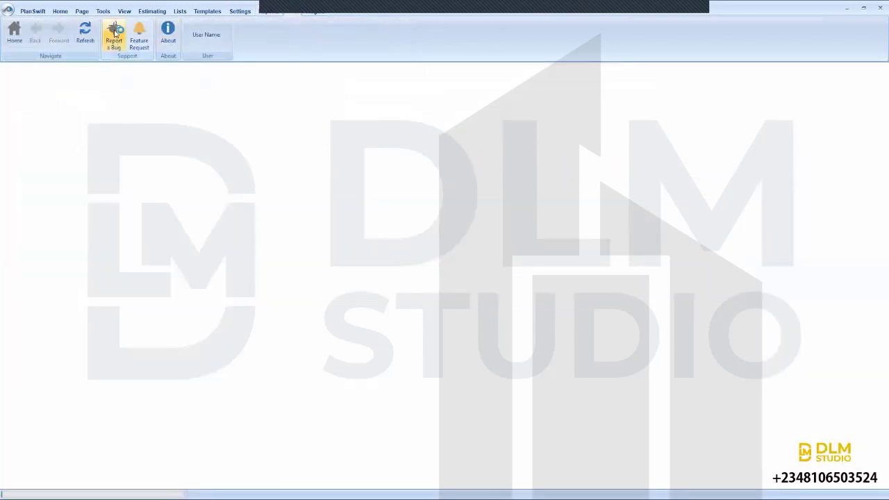
pyautogui.click(141, 40)
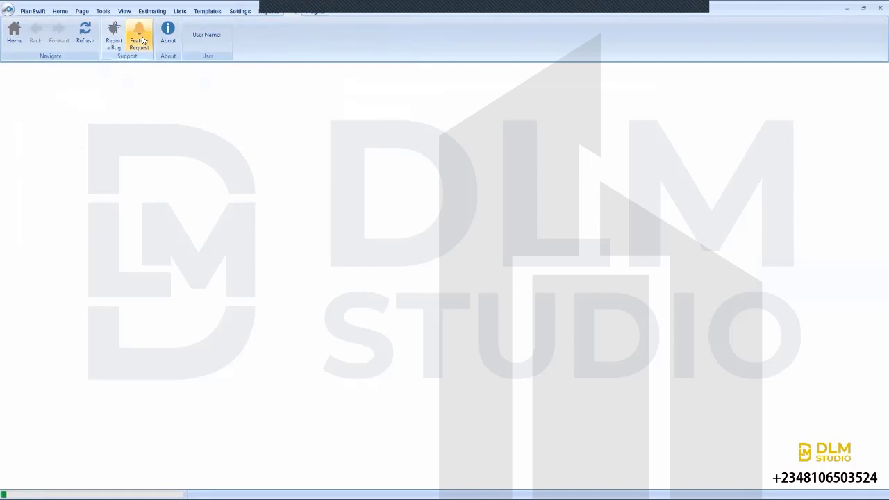
pyautogui.click(312, 12)
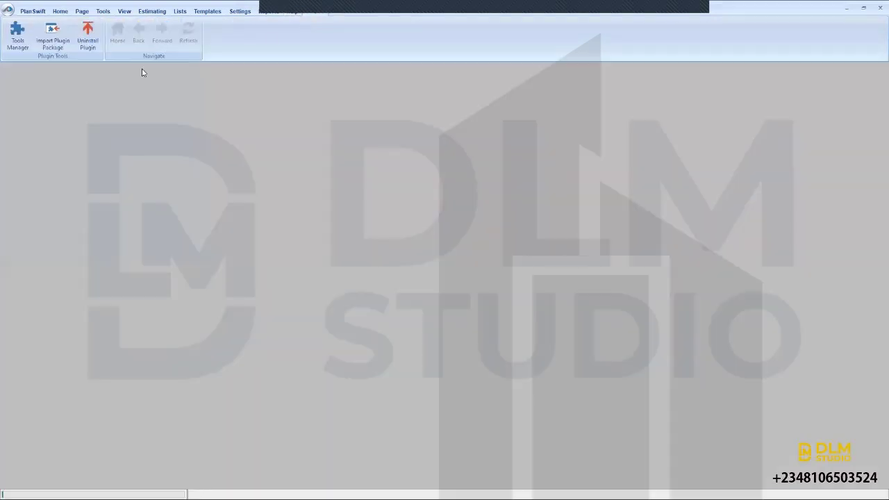
# Step: Return to the A1.1 Community Center plan and view the new page folder prompt without creating a folder
pyautogui.click(60, 10)
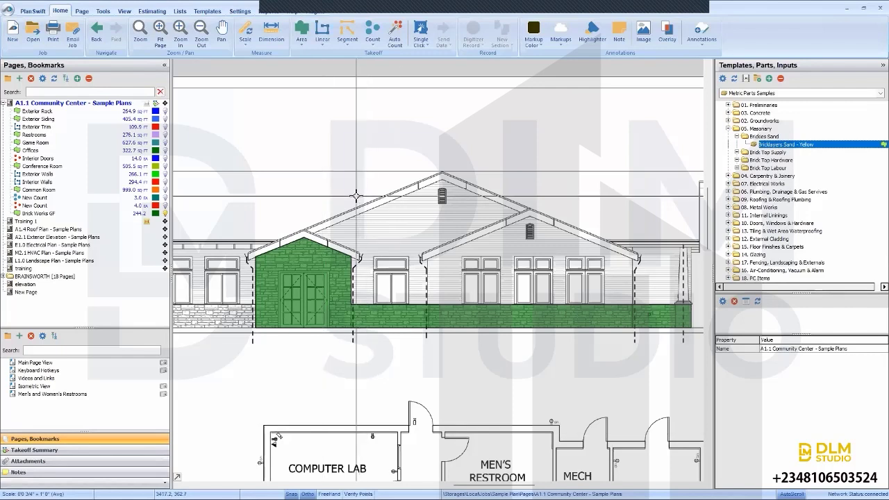
pyautogui.click(39, 119)
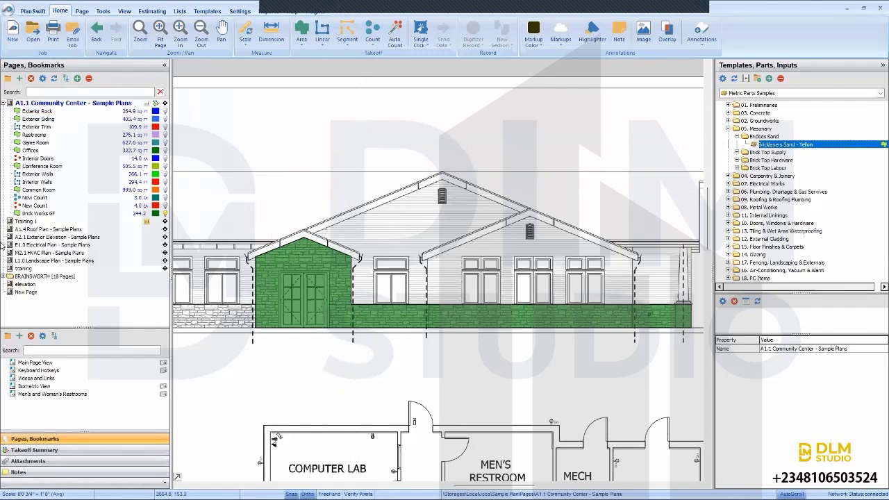
pyautogui.click(8, 79)
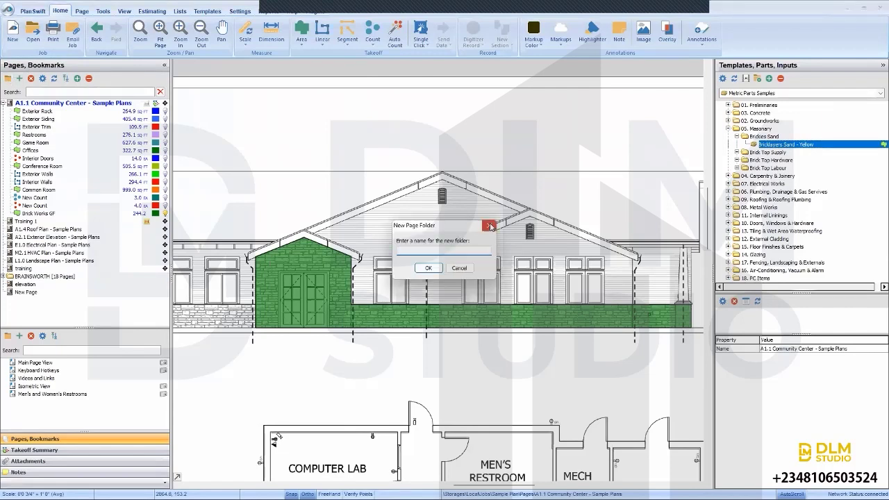
pyautogui.click(489, 225)
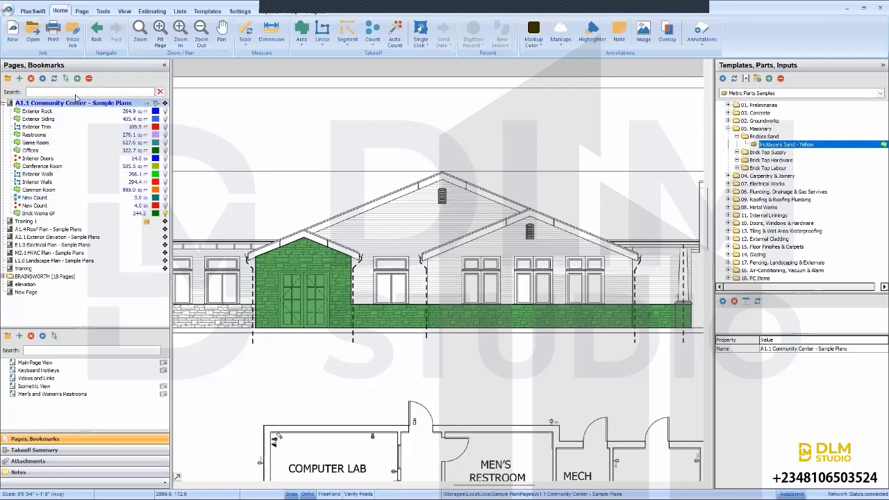
pyautogui.click(69, 183)
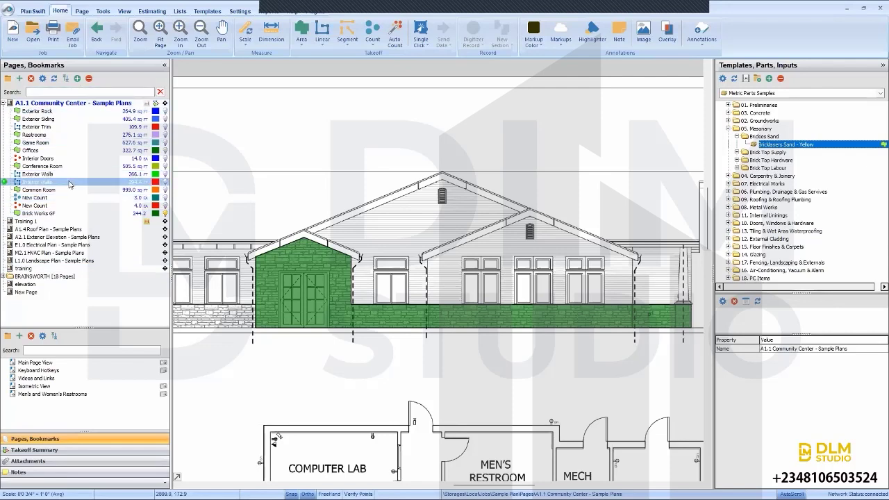
pyautogui.click(125, 177)
pyautogui.press('Escape')
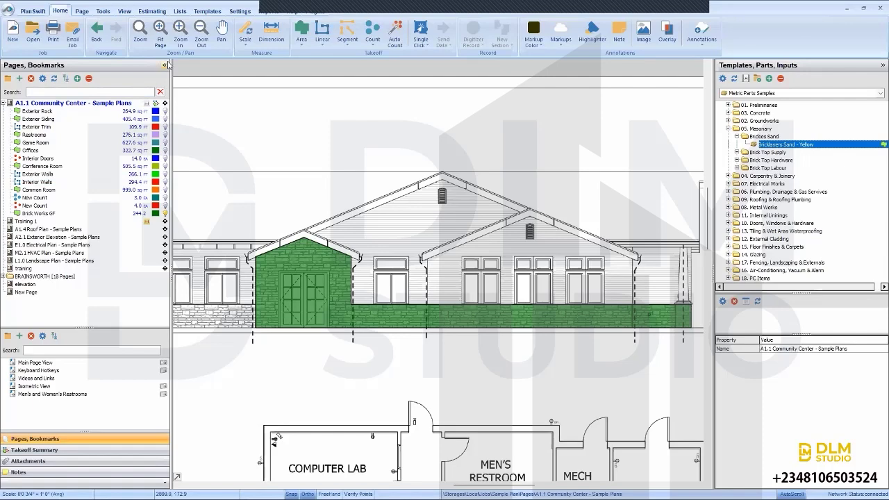
# Step: Collapse the Pages, Bookmarks pane, look over the plan from the elevation to the floor plan, and restore the pane
pyautogui.click(164, 67)
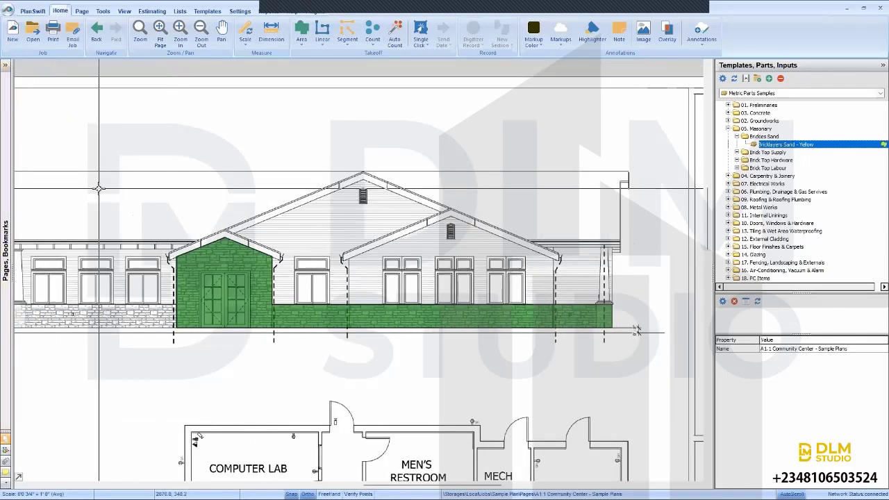
pyautogui.scroll(-3, 21, 209)
pyautogui.scroll(6, 24, 220)
pyautogui.scroll(-3, 24, 220)
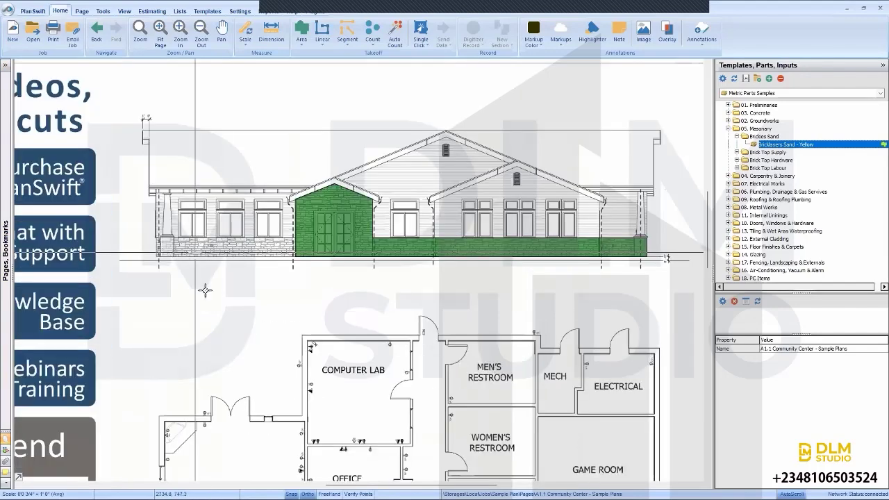
pyautogui.moveTo(204, 289); pyautogui.dragTo(99, 121)
pyautogui.moveTo(173, 241); pyautogui.dragTo(233, 317)
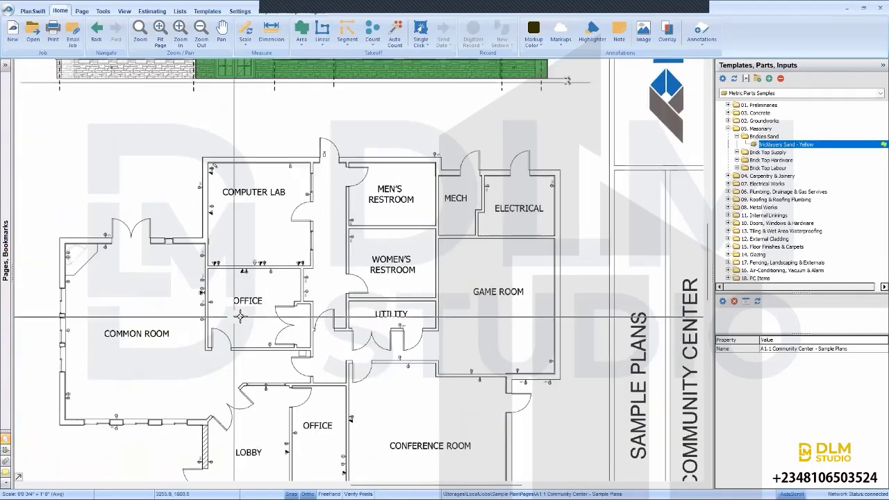
pyautogui.click(5, 64)
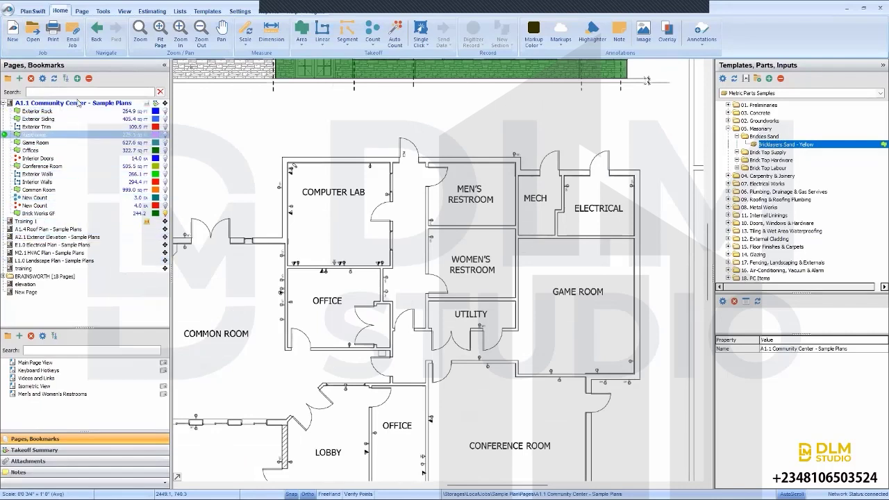
# Step: Hide the Brick Works GF takeoff and show the Exterior Rock, Exterior Siding and Exterior Trim takeoffs on the plan
pyautogui.click(96, 174)
pyautogui.click(159, 213)
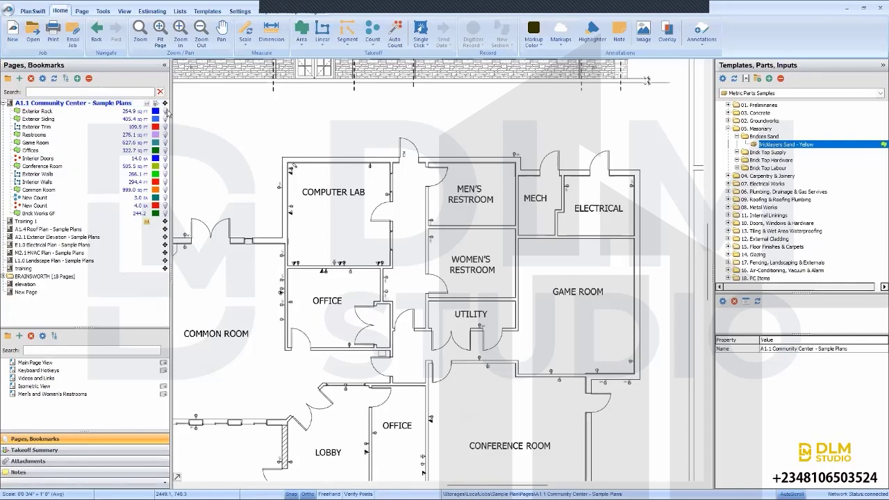
pyautogui.click(165, 128)
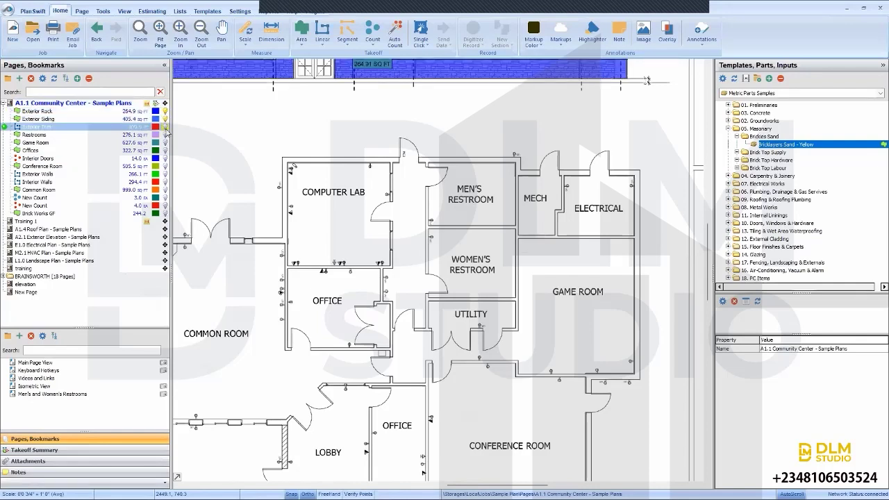
# Step: Show all takeoffs on the A1.1 Community Center page at once, and hide them all again
pyautogui.click(158, 104)
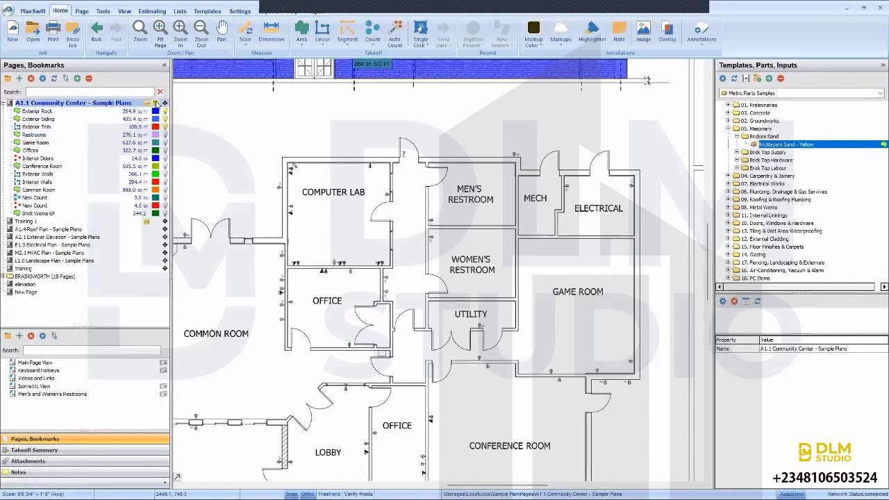
pyautogui.scroll(-3, 199, 138)
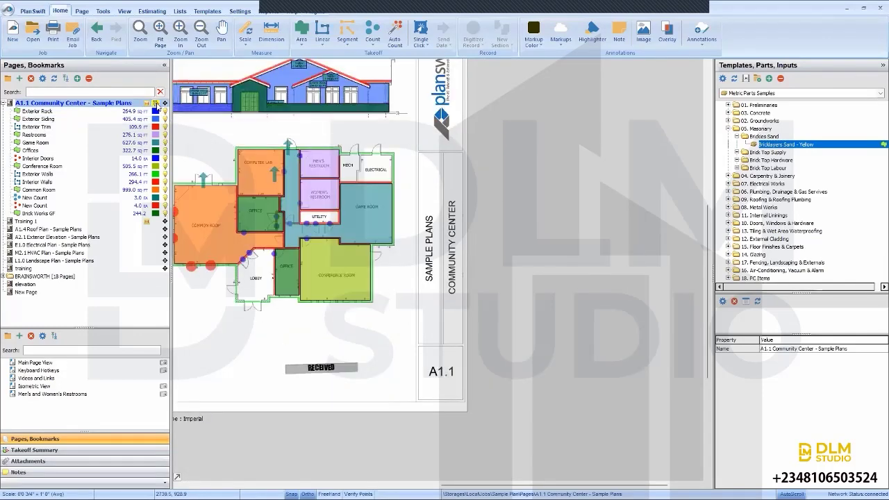
pyautogui.click(156, 103)
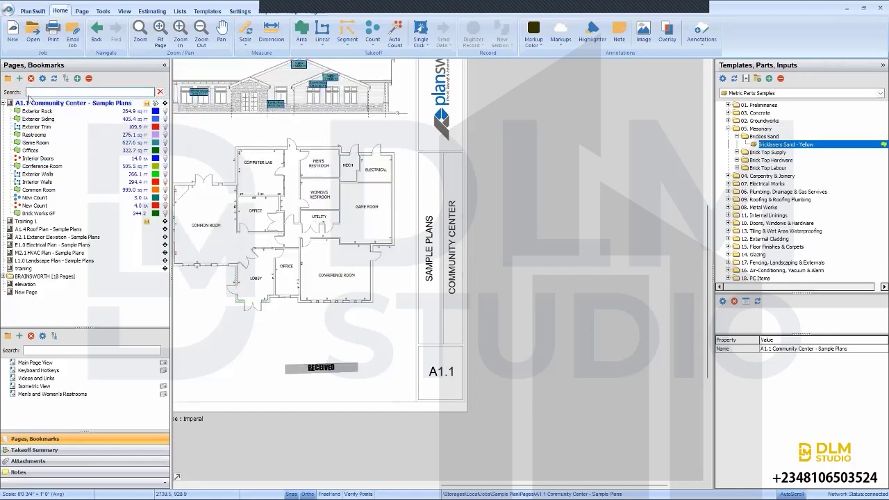
# Step: Open the Training 1 page and view its properties without changing the name
pyautogui.click(29, 103)
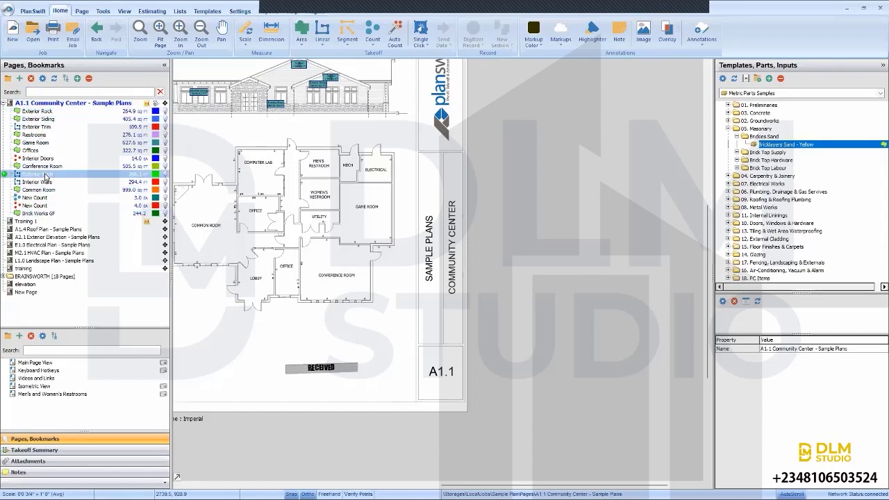
pyautogui.doubleClick(25, 222)
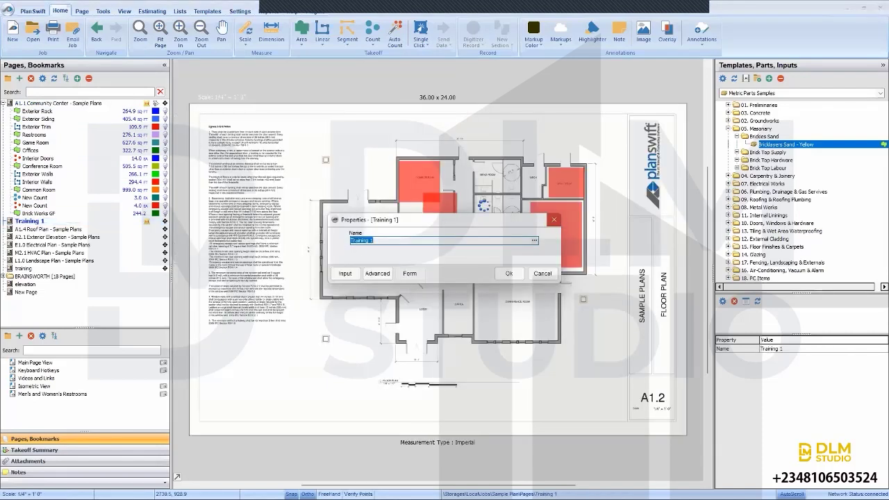
pyautogui.press('Escape')
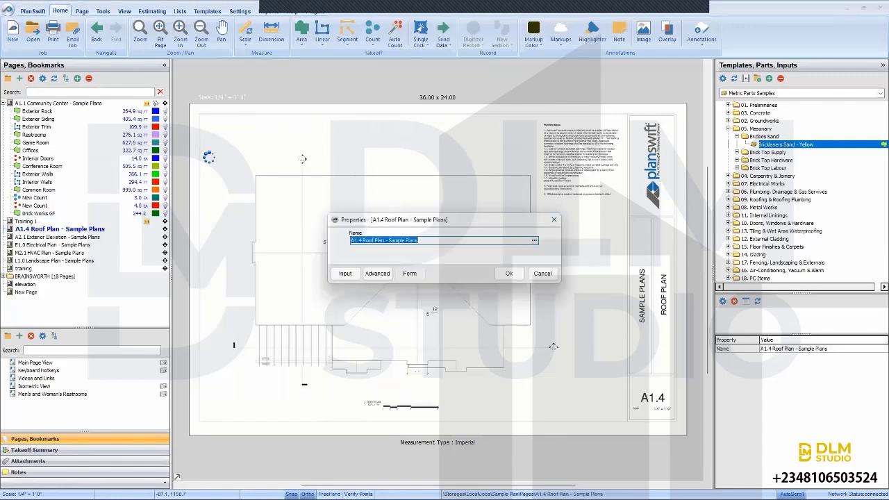
# Step: Dismiss the A1.4 Roof Plan properties unchanged, inspect its roof pitch mark up close, and open the A2.1 Exterior Elevation page
pyautogui.press('Return')
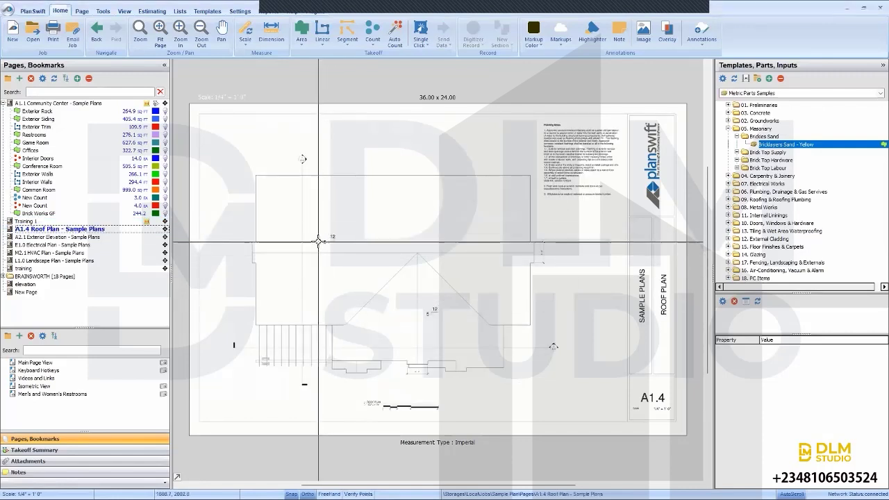
pyautogui.scroll(5, 324, 239)
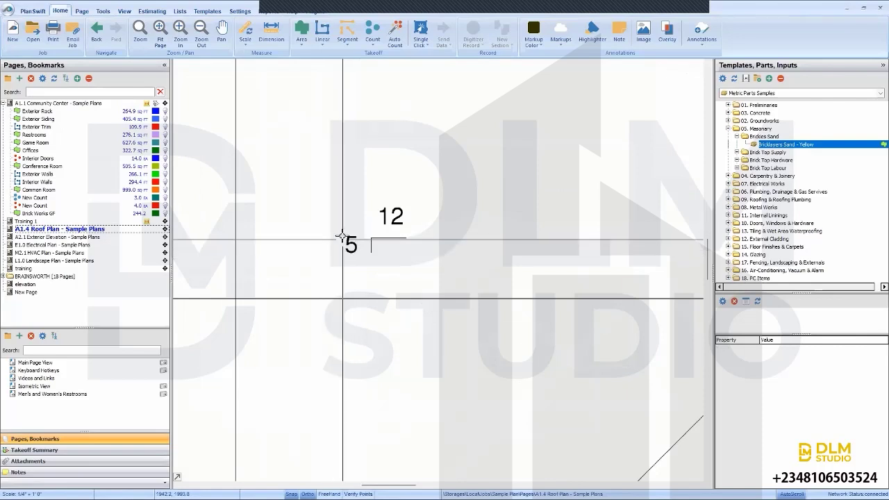
pyautogui.scroll(-5, 357, 236)
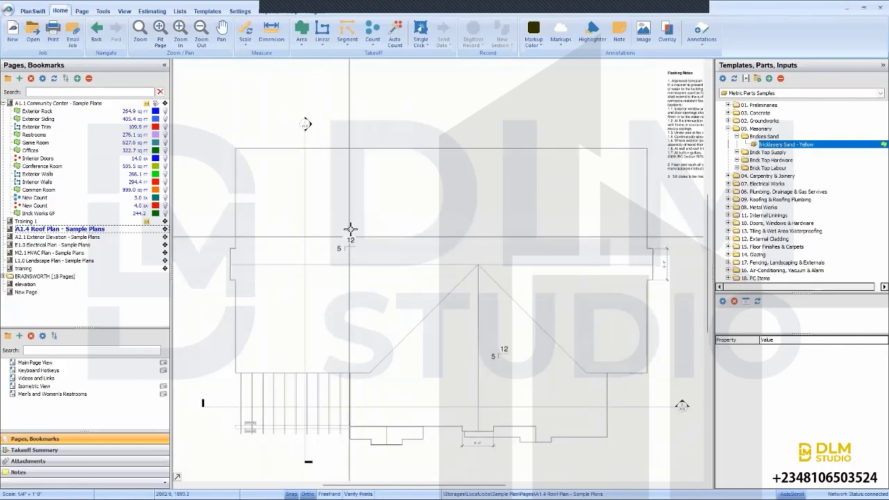
pyautogui.click(68, 238)
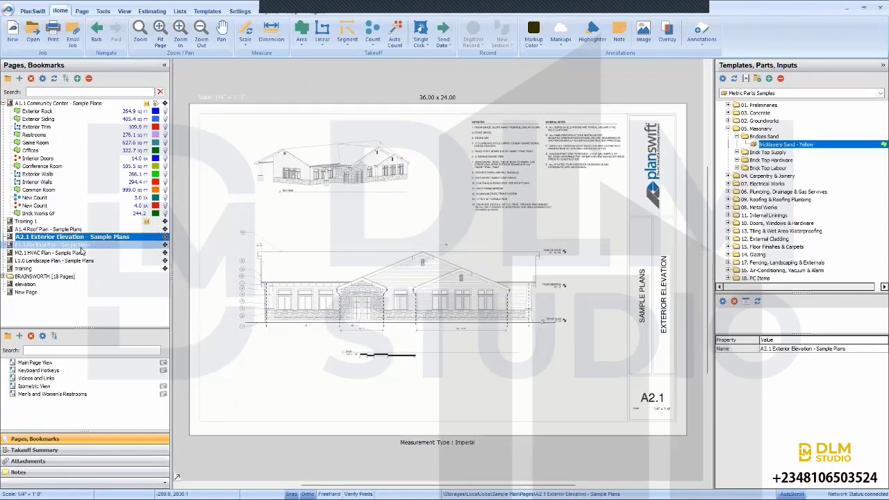
# Step: Open the E1.0 Electrical Plan page and examine the wiring and outlets around the MICROHOOD and AC labels
pyautogui.click(80, 245)
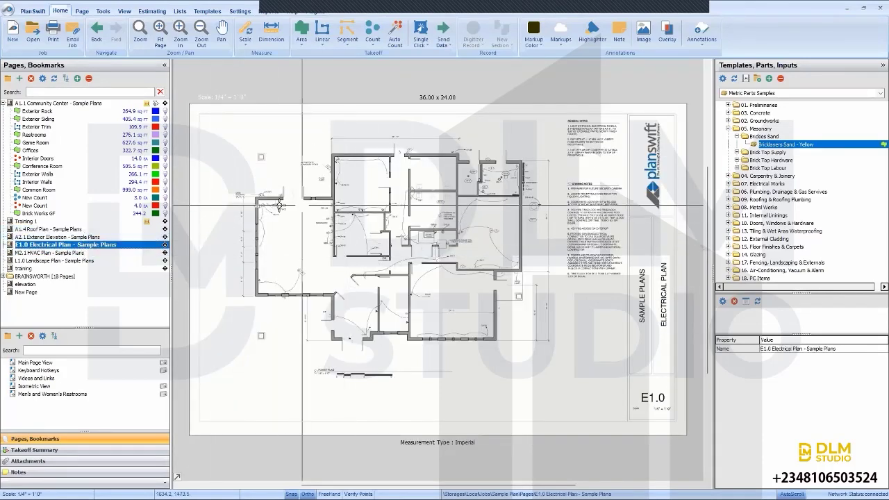
pyautogui.scroll(5, 290, 210)
pyautogui.scroll(-3, 291, 210)
pyautogui.scroll(4, 389, 229)
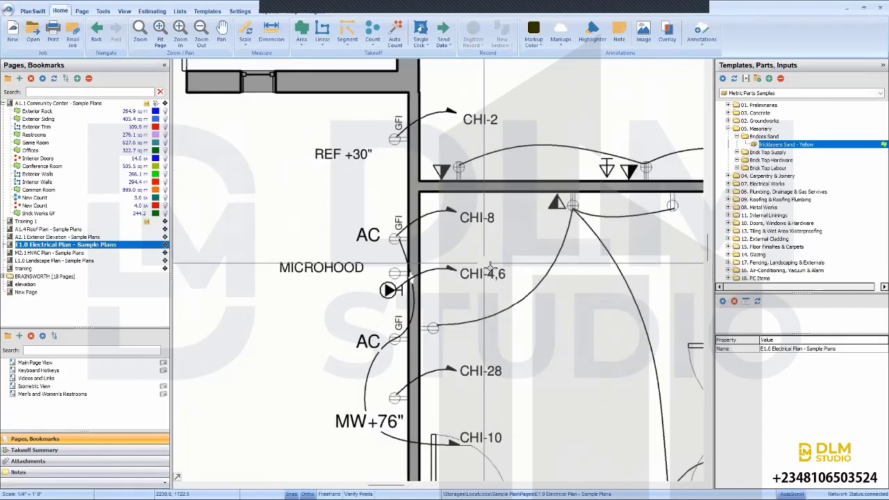
pyautogui.moveTo(580, 268); pyautogui.dragTo(512, 280)
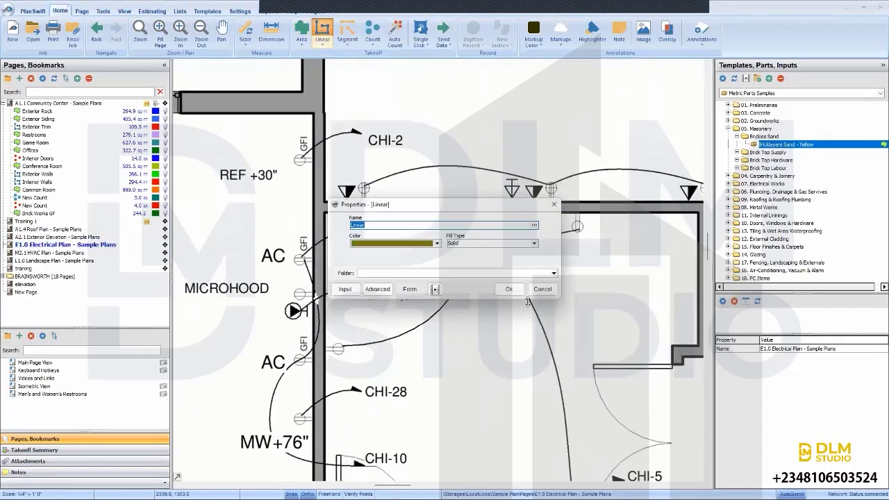
# Step: Try to trace the curved wire from the outlet near CHI-4,6 with a default Linear takeoff, and remove the stray points
pyautogui.press('Return')
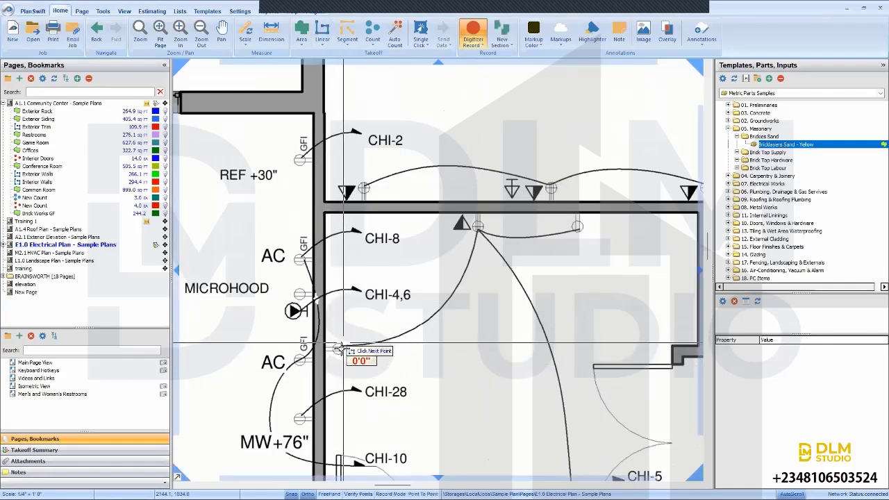
pyautogui.click(339, 348)
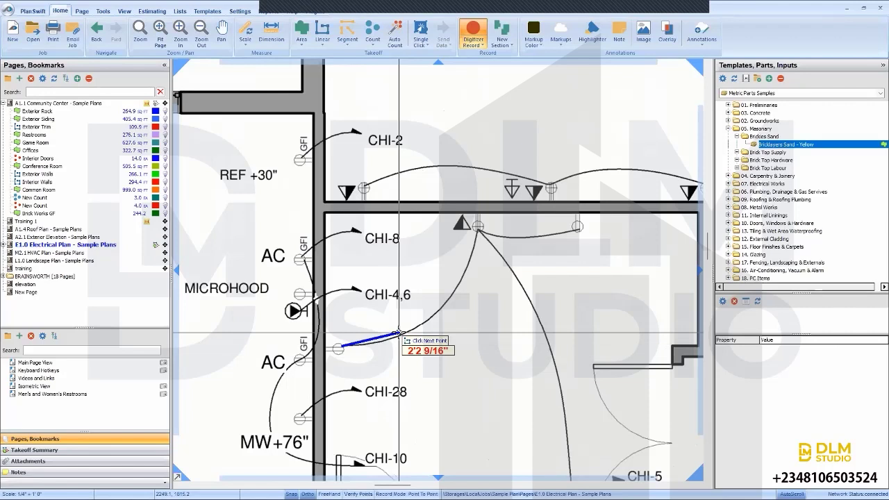
pyautogui.press('a')
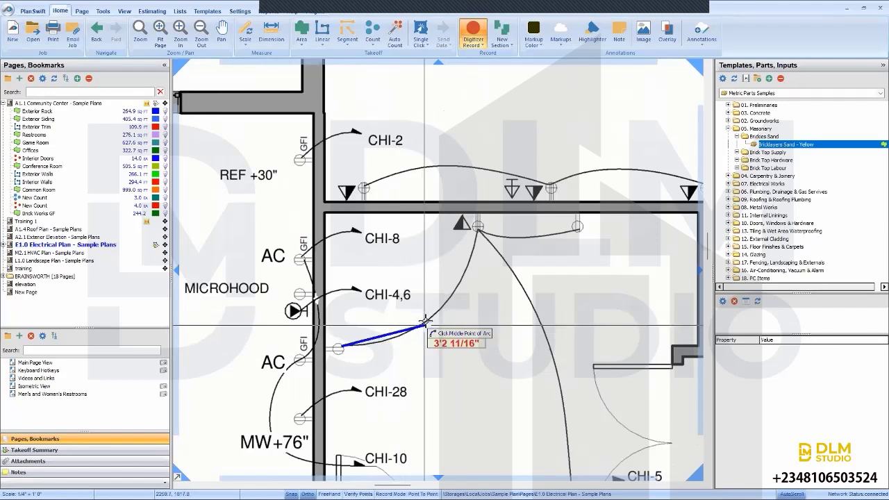
pyautogui.press('a')
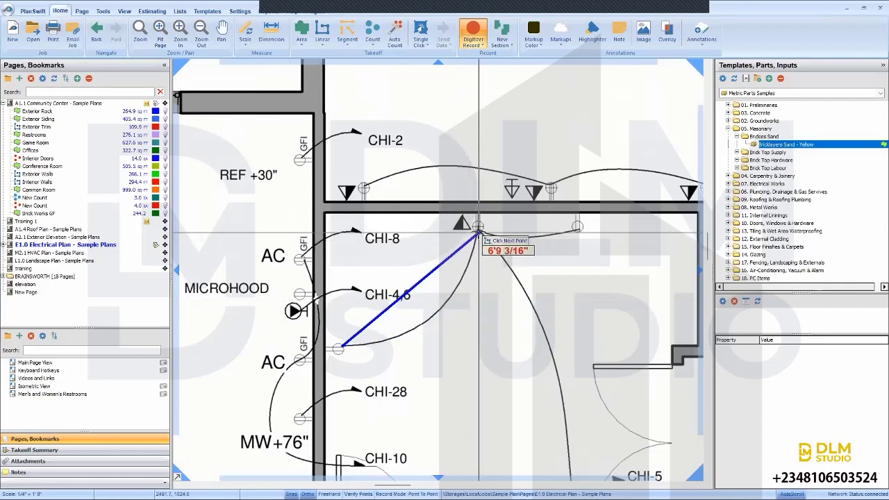
pyautogui.press('a')
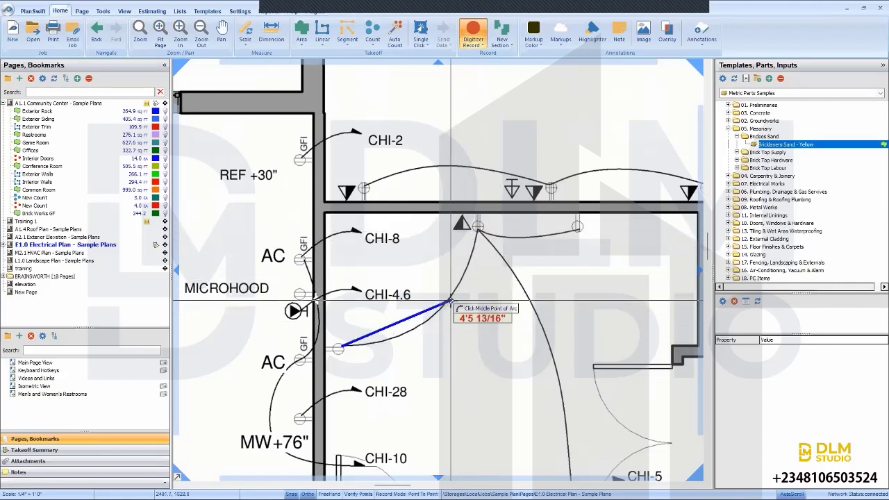
pyautogui.press('a')
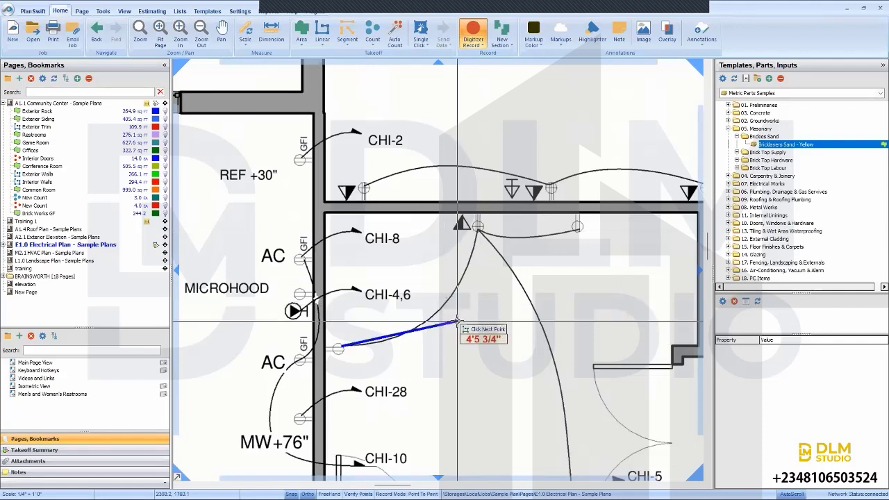
pyautogui.click(500, 387)
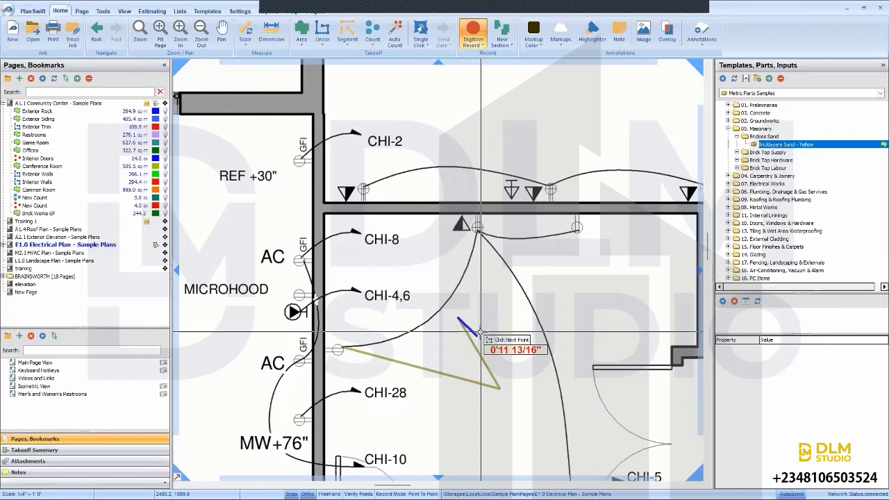
pyautogui.press('BackSpace')
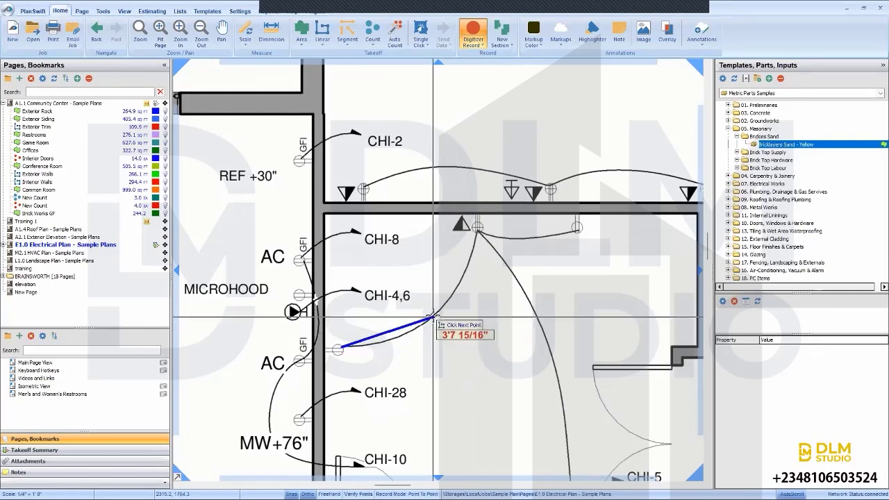
# Step: Try arc mode on the curved wire between the two outlets, and stop recording the takeoff
pyautogui.press('a')
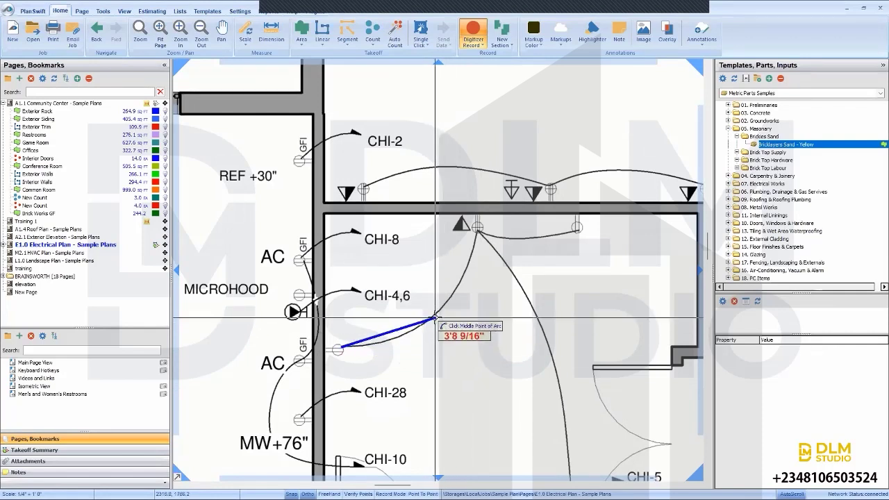
pyautogui.press('a')
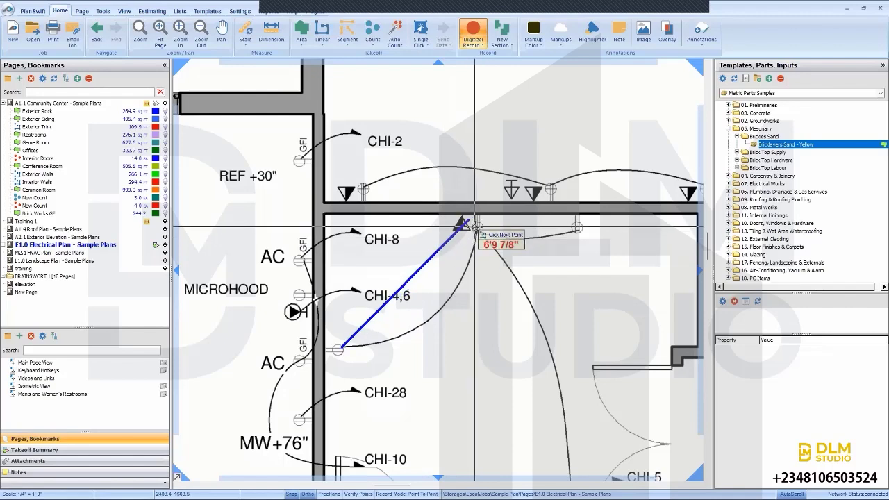
pyautogui.press('a')
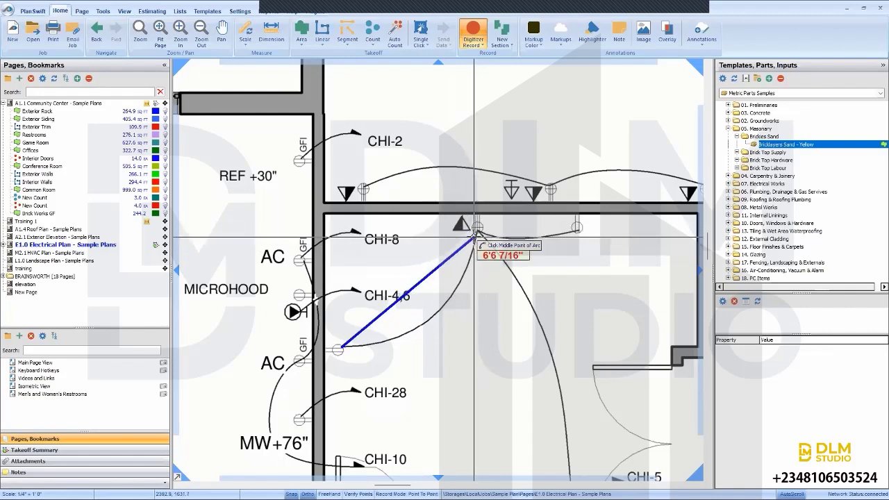
pyautogui.rightClick(438, 297)
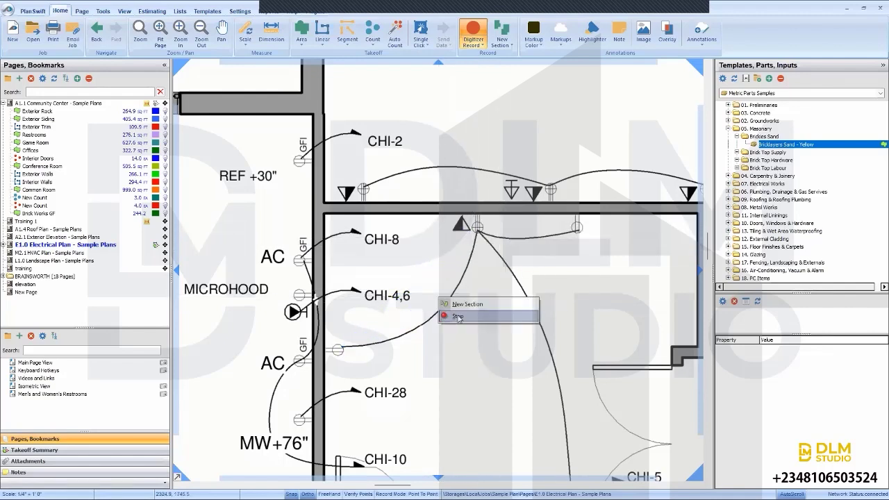
pyautogui.click(458, 318)
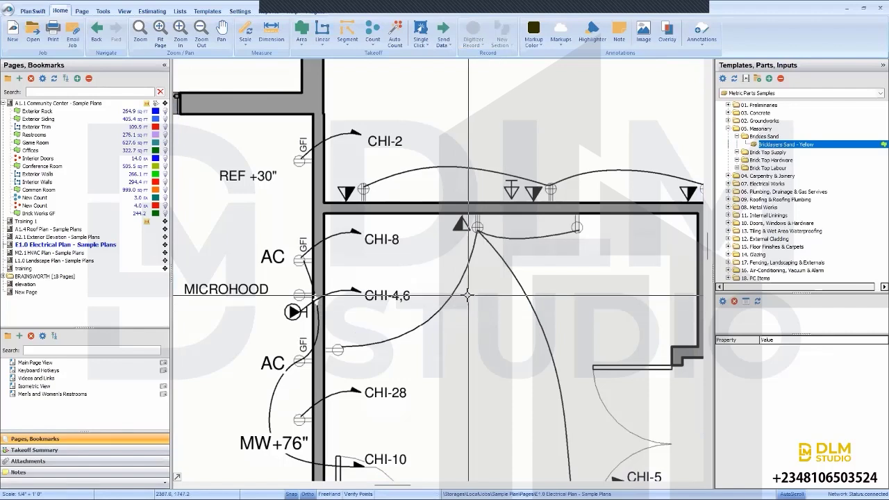
# Step: Record a two-segment Linear takeoff about 7.2 ft long from the GFI outlet at REF +30" past CHI-2 towards CHI-15, keeping the default properties
pyautogui.scroll(-2, 496, 306)
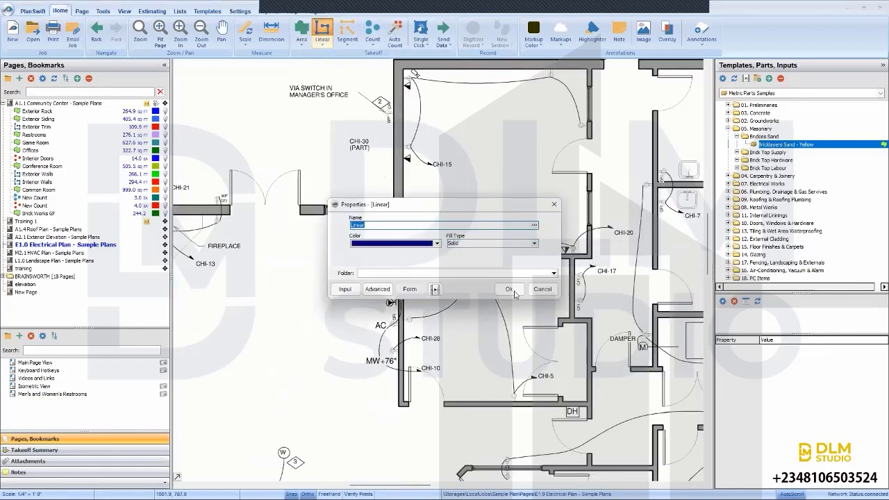
pyautogui.click(513, 289)
pyautogui.scroll(2, 340, 232)
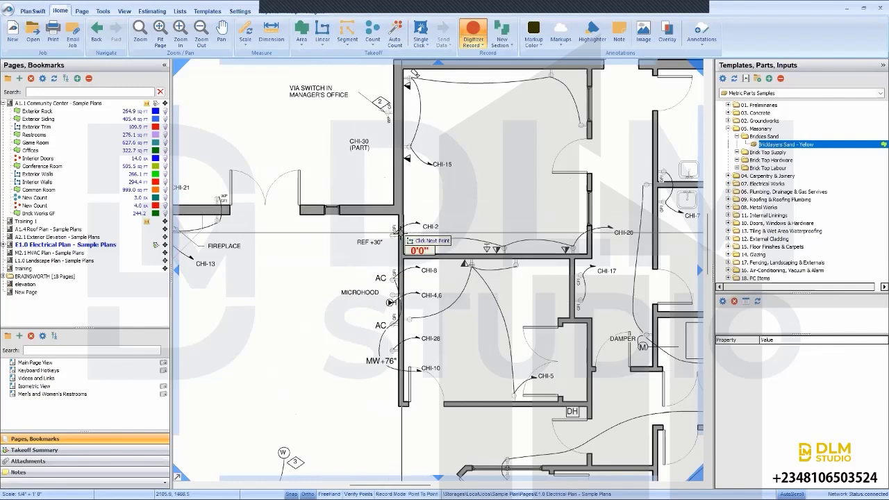
pyautogui.scroll(1, 390, 236)
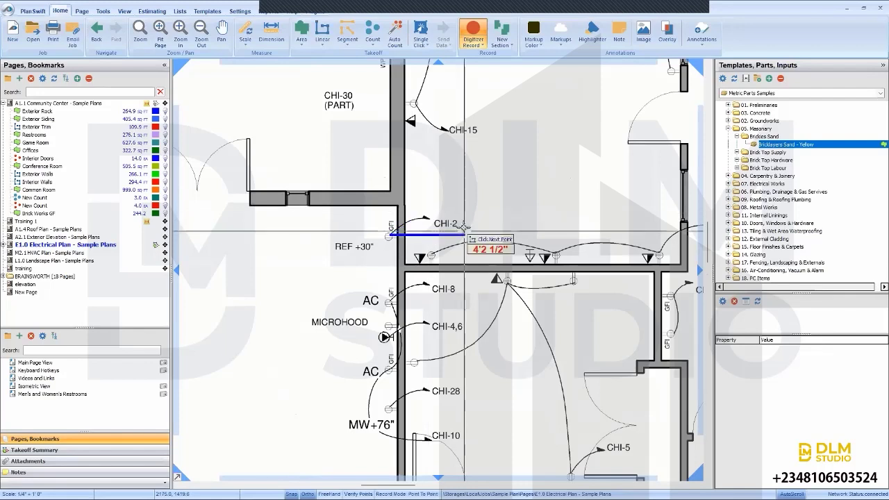
pyautogui.click(458, 207)
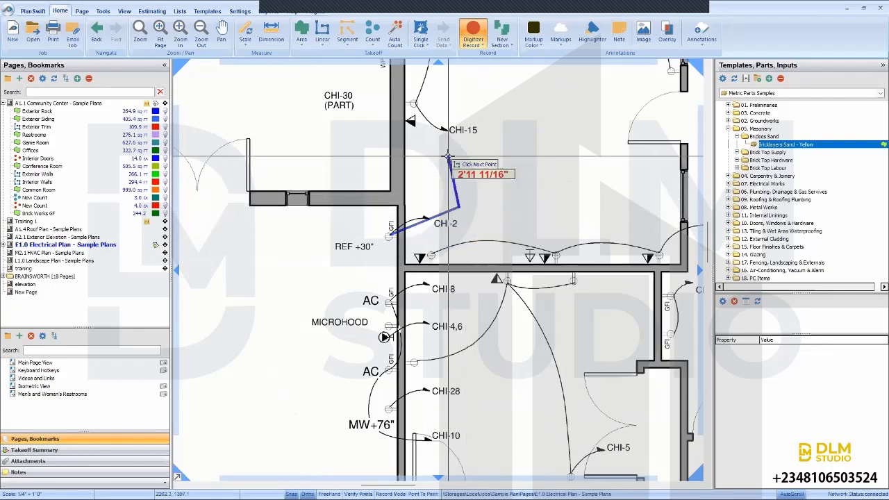
pyautogui.click(448, 156)
pyautogui.press('a')
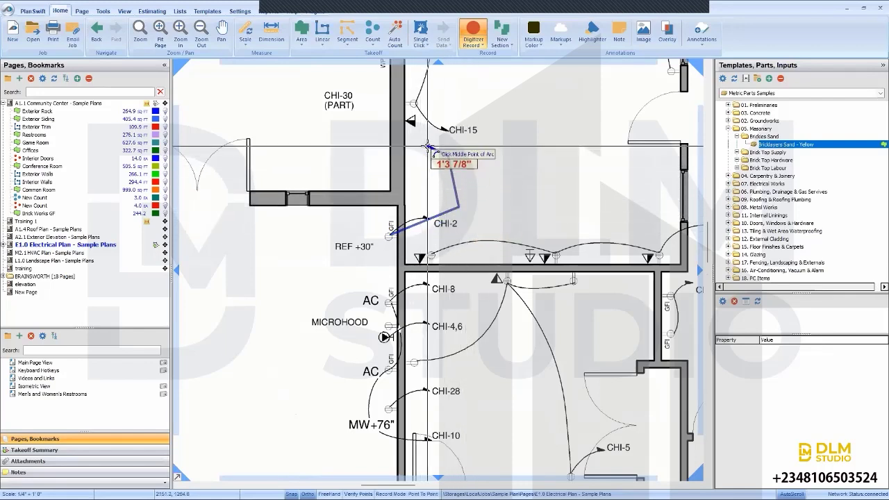
pyautogui.press('a')
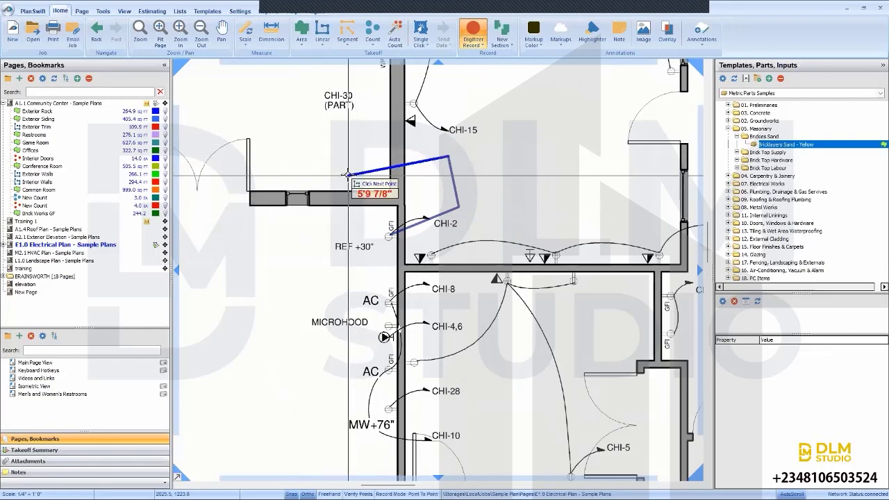
pyautogui.press('Escape')
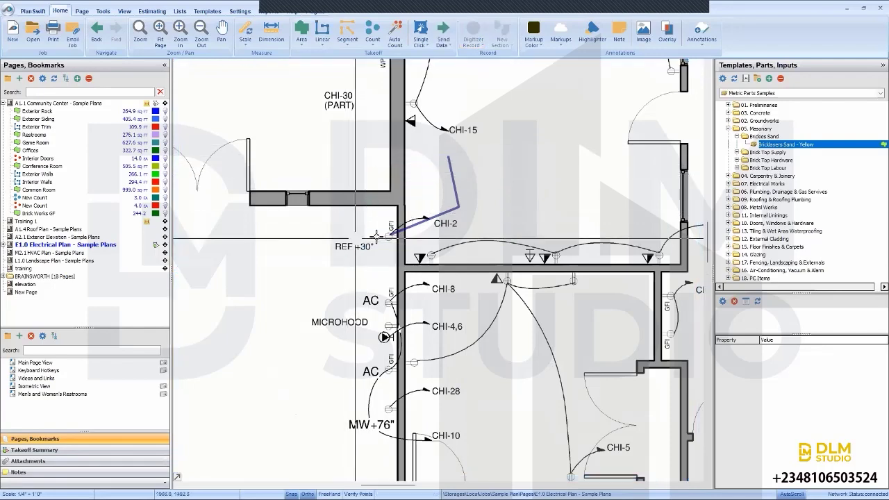
# Step: Expand the takeoffs under the E1.0 Electrical Plan page, and open the M2.1 HVAC Plan page to look over its drawing
pyautogui.scroll(-3, 376, 237)
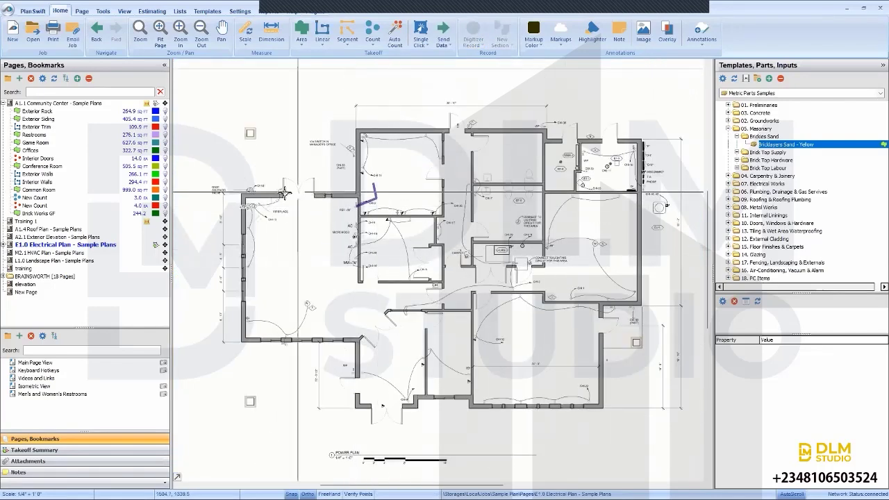
pyautogui.click(4, 245)
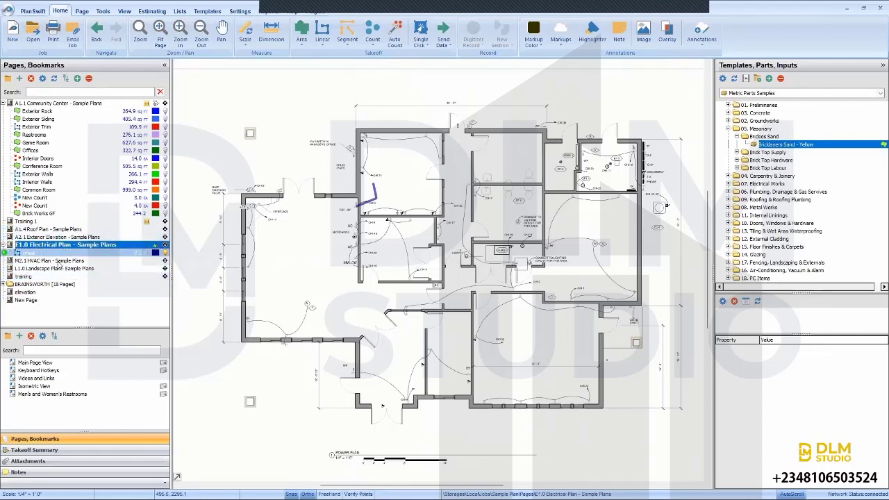
pyautogui.click(59, 262)
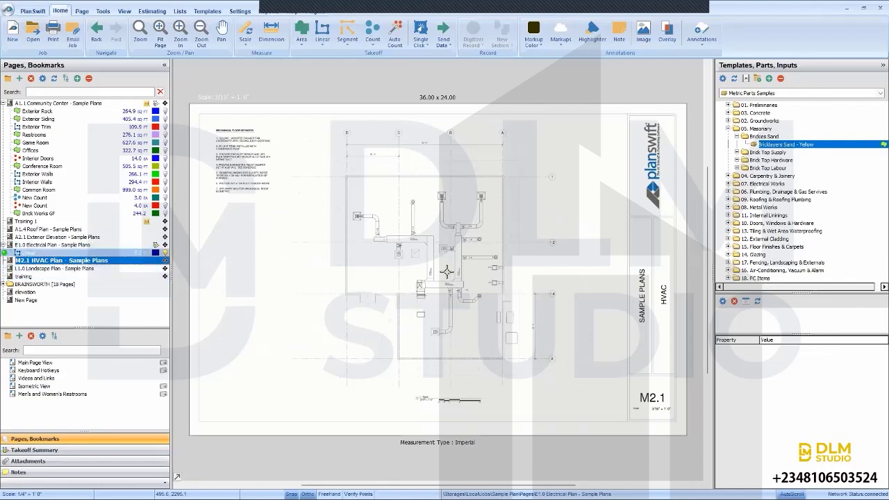
pyautogui.scroll(3, 435, 198)
pyautogui.scroll(-5, 482, 355)
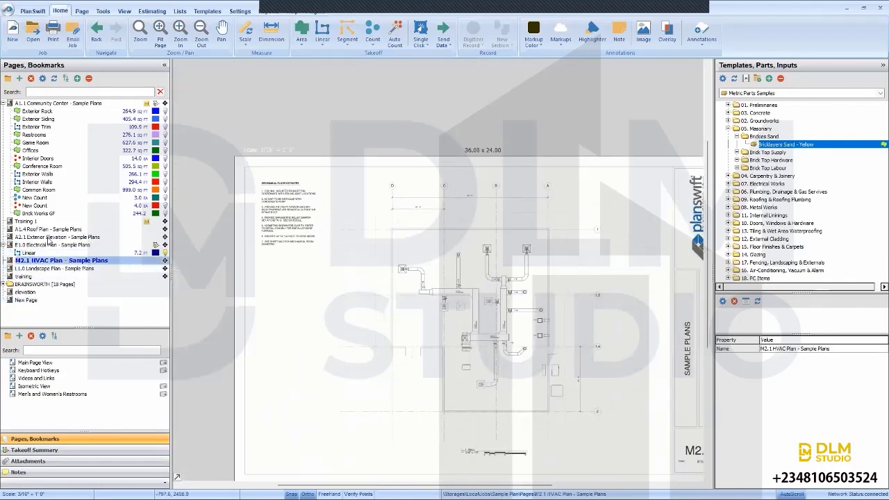
pyautogui.click(42, 269)
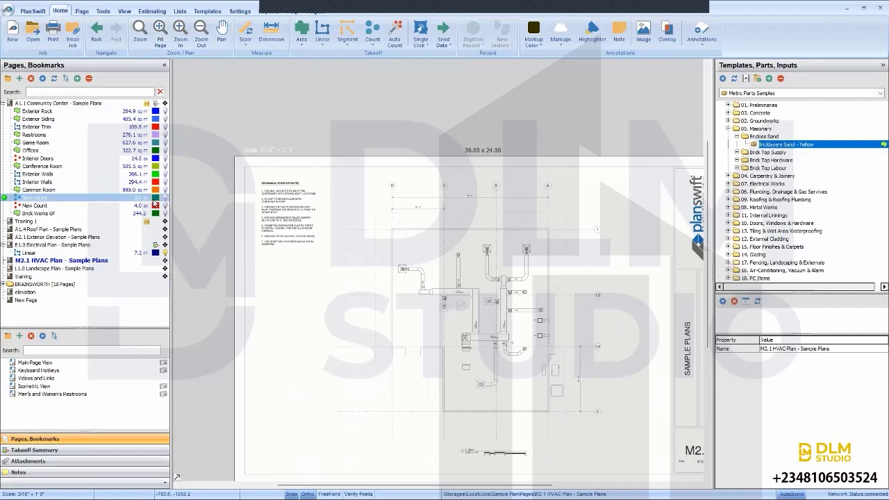
# Step: Review the Takeoff Summary with its Substructure folder expanded, and open the job's Attachments list
pyautogui.click(31, 450)
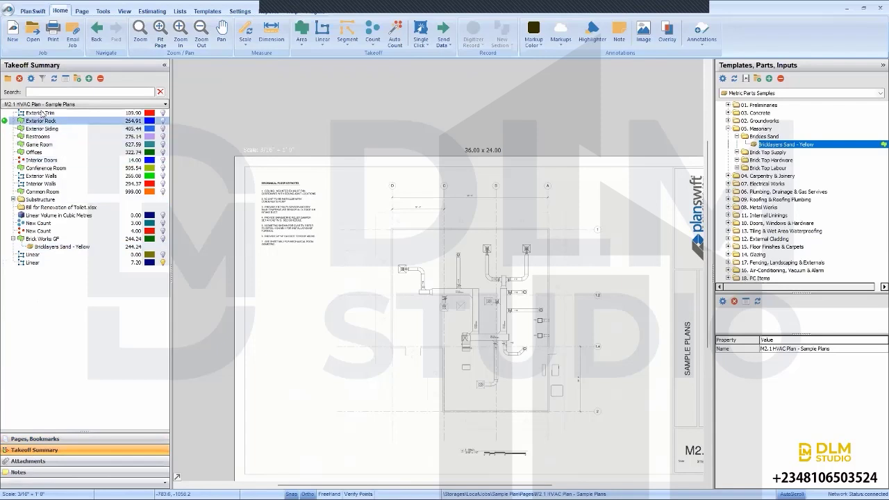
pyautogui.click(13, 199)
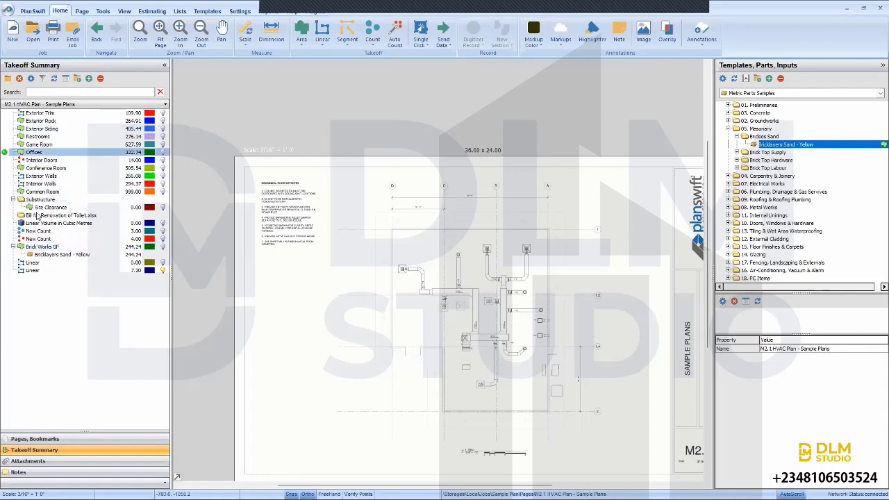
pyautogui.click(21, 461)
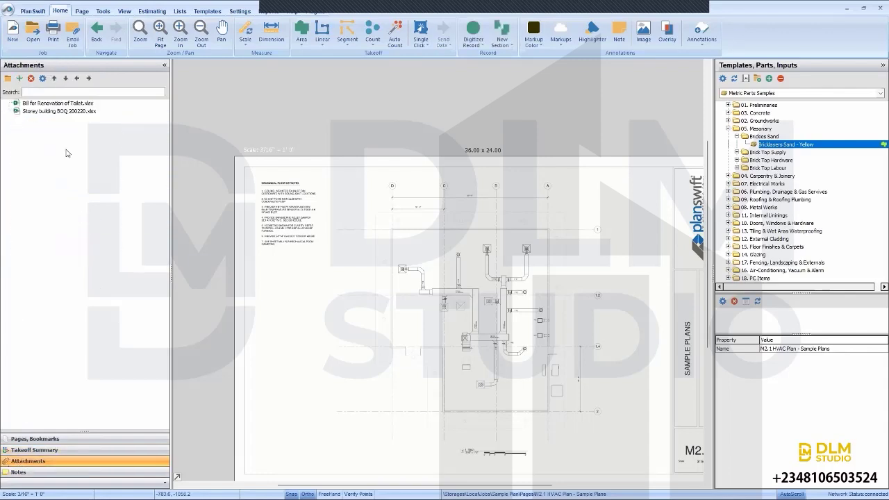
# Step: Select the Bill for Renovation of Toilet.xlsx attachment, and open the job's Notes list
pyautogui.click(58, 111)
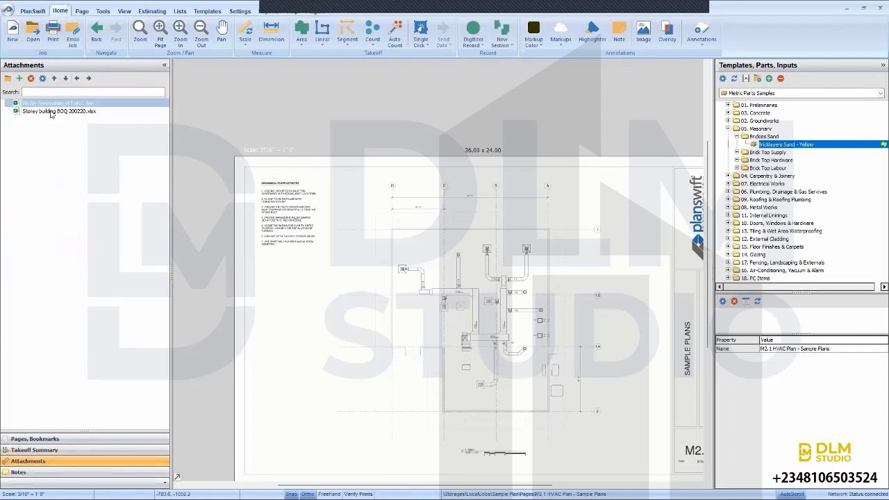
pyautogui.click(56, 103)
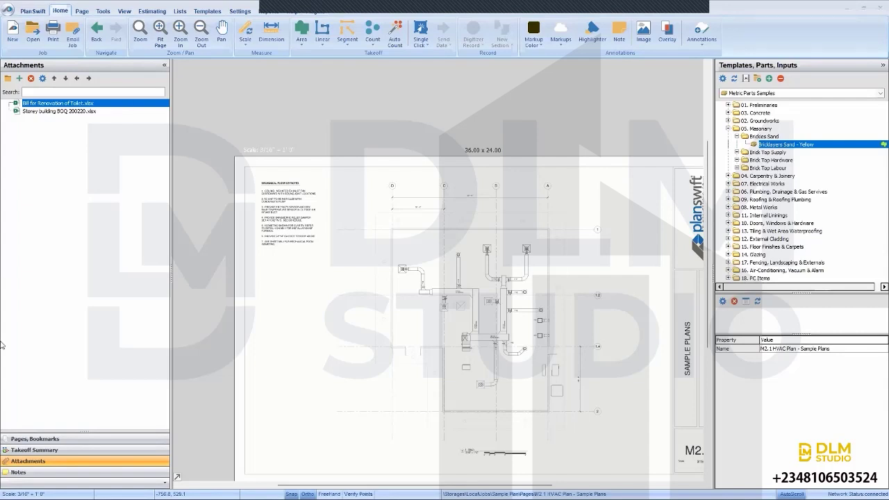
pyautogui.click(23, 474)
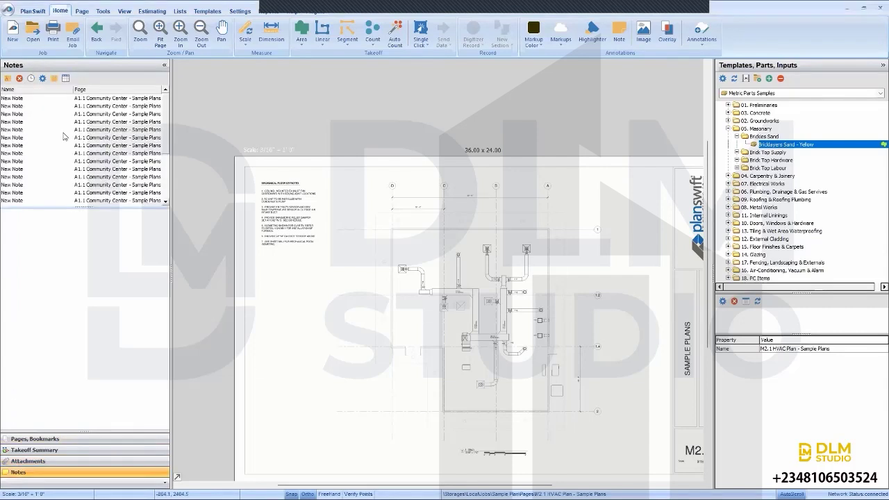
# Step: Read through the notes list, including Test Note and the A1.1 Community Center notes, checking the text of each selected note
pyautogui.click(55, 107)
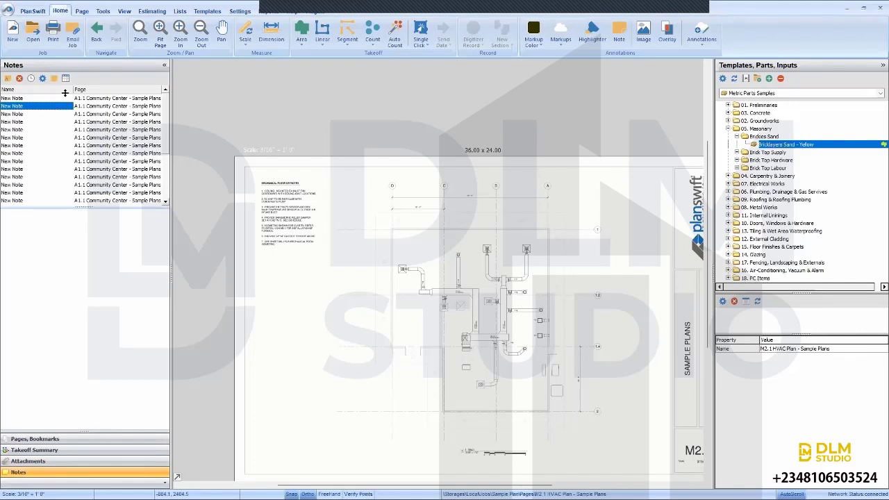
pyautogui.click(83, 98)
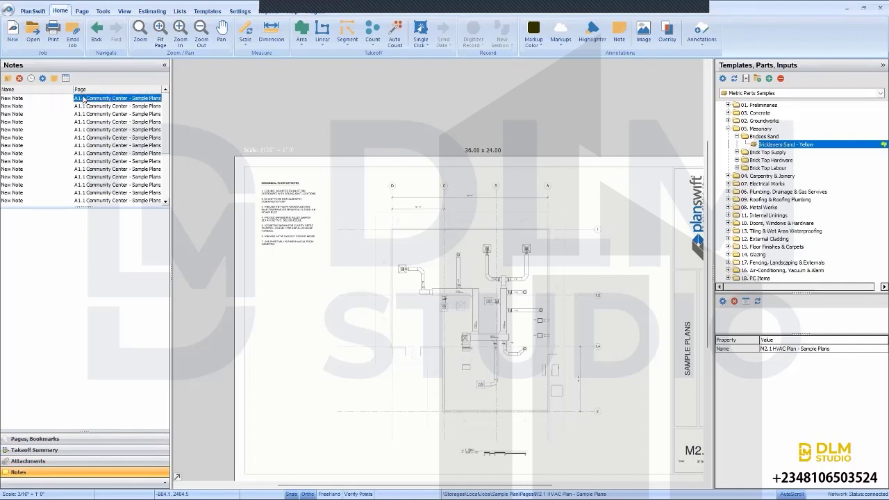
pyautogui.click(26, 99)
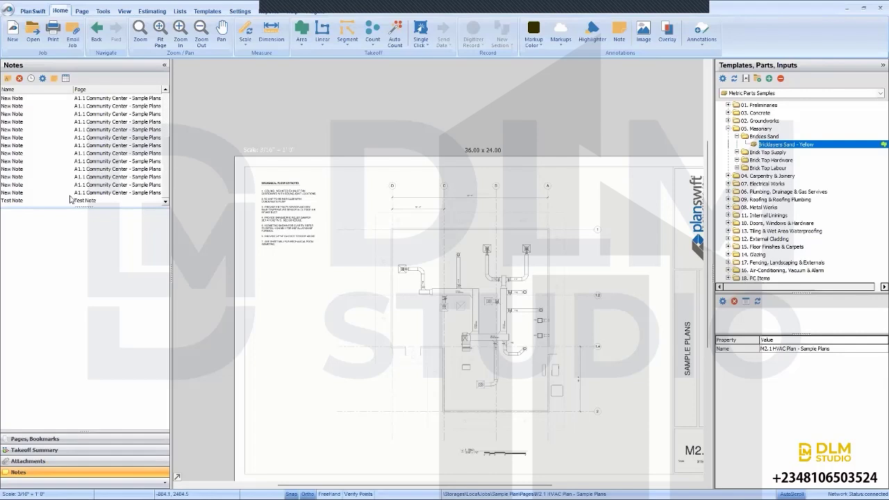
pyautogui.click(87, 202)
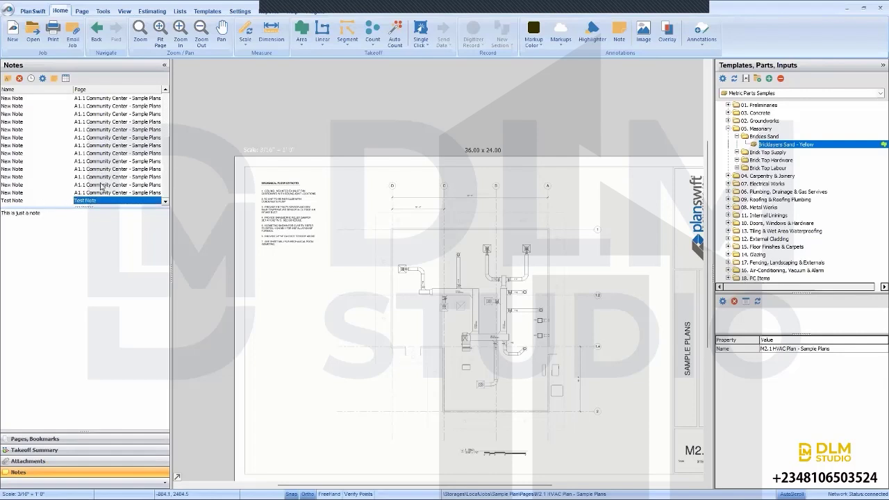
pyautogui.click(101, 193)
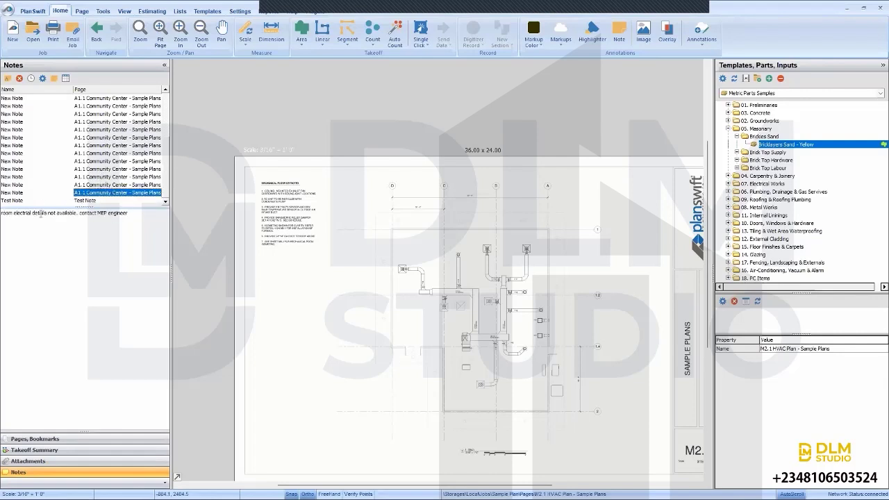
pyautogui.moveTo(137, 213); pyautogui.dragTo(149, 182)
pyautogui.click(140, 178)
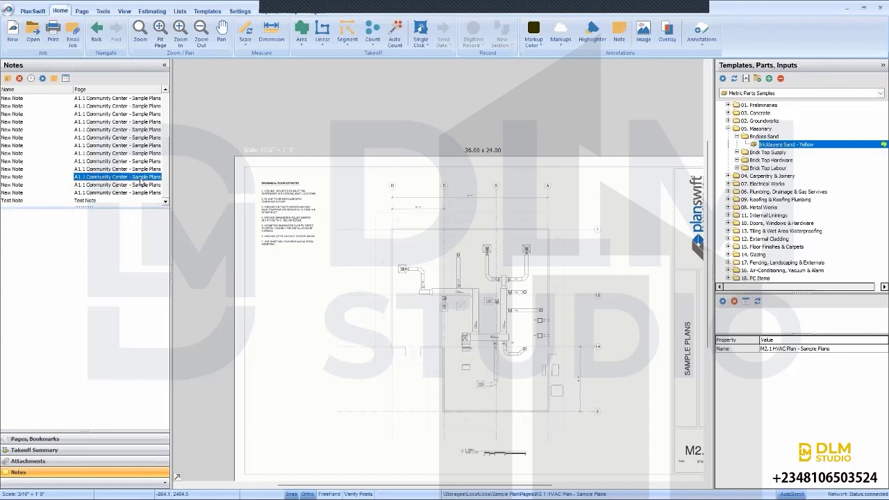
pyautogui.click(110, 169)
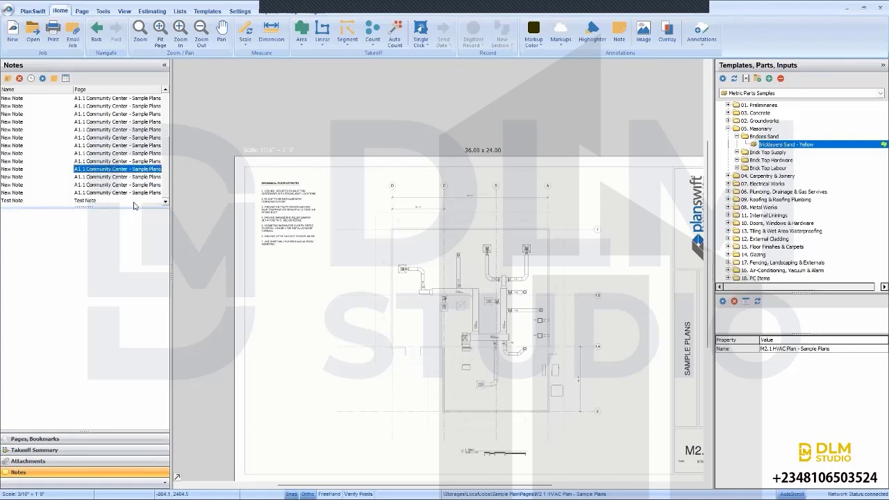
pyautogui.click(121, 137)
pyautogui.scroll(4, 142, 153)
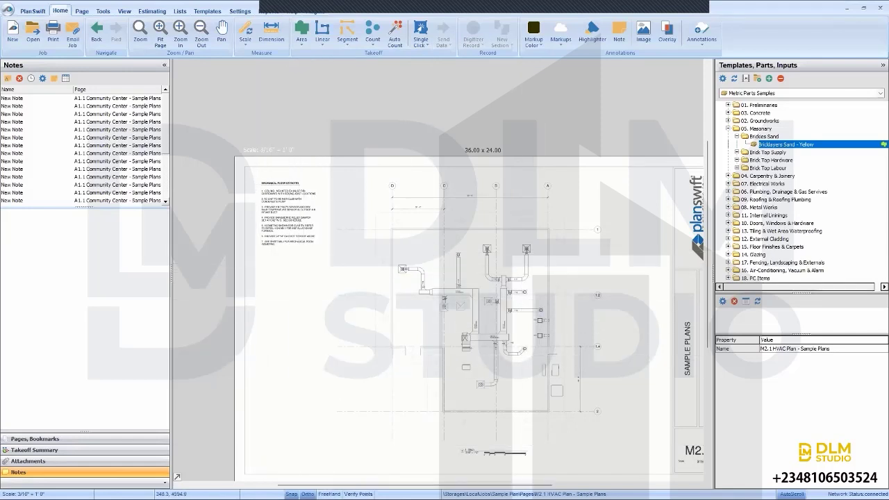
# Step: Examine the duct layout and grid lines of the M2.1 HVAC Plan, both close up and as a whole sheet
pyautogui.click(358, 494)
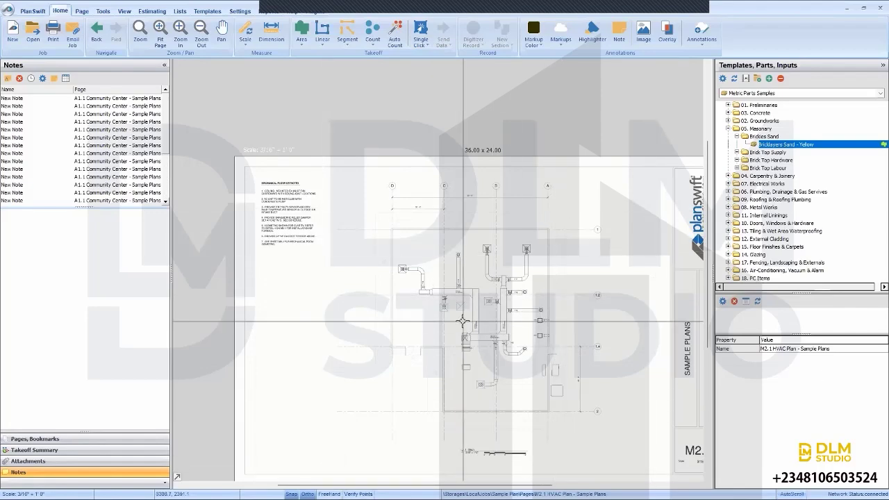
pyautogui.scroll(3, 464, 326)
pyautogui.scroll(-3, 464, 326)
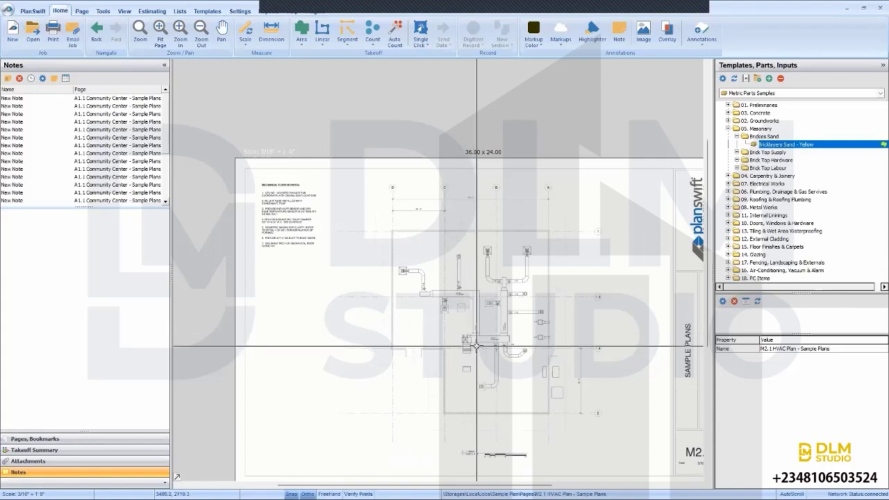
pyautogui.scroll(3, 478, 344)
pyautogui.scroll(-3, 477, 344)
pyautogui.scroll(4, 478, 344)
pyautogui.scroll(-4, 478, 344)
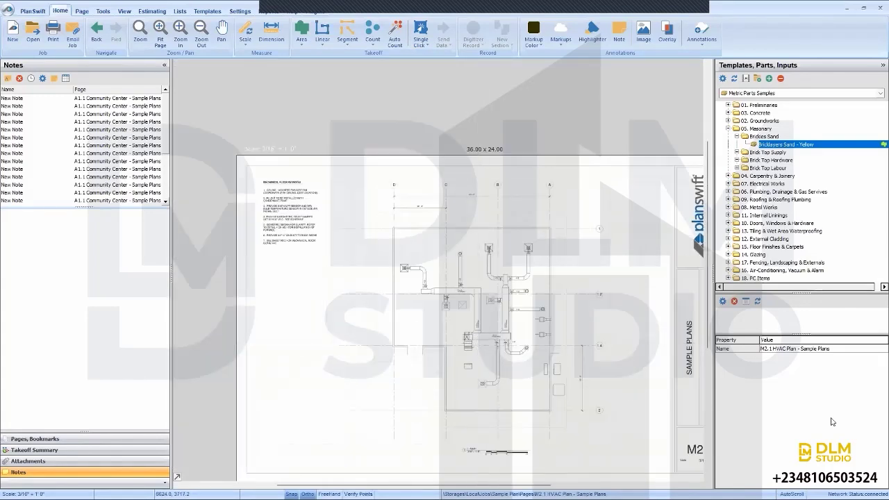
pyautogui.scroll(3, 391, 292)
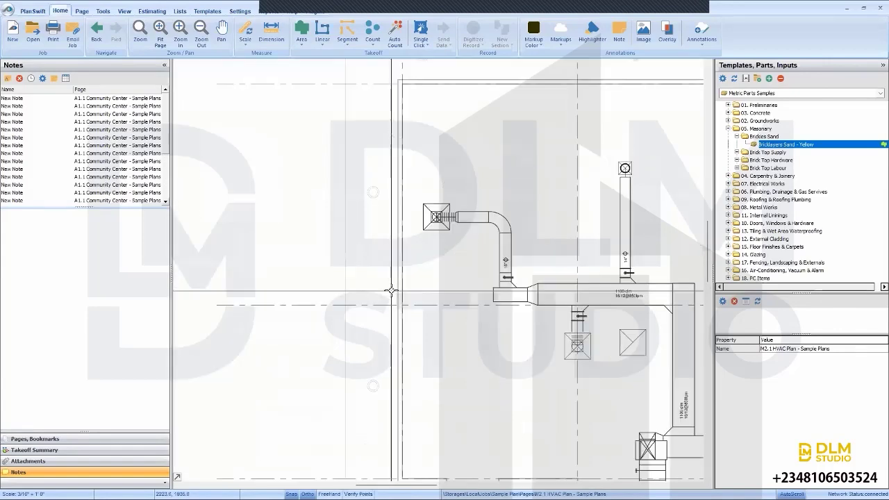
pyautogui.scroll(-3, 393, 289)
pyautogui.scroll(3, 479, 275)
pyautogui.scroll(-3, 480, 275)
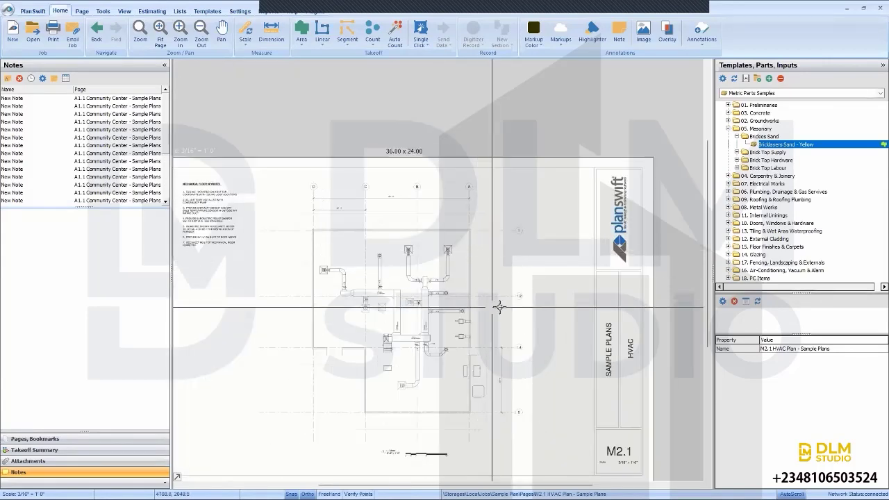
pyautogui.scroll(1, 496, 308)
pyautogui.scroll(-3, 516, 303)
pyautogui.scroll(3, 521, 307)
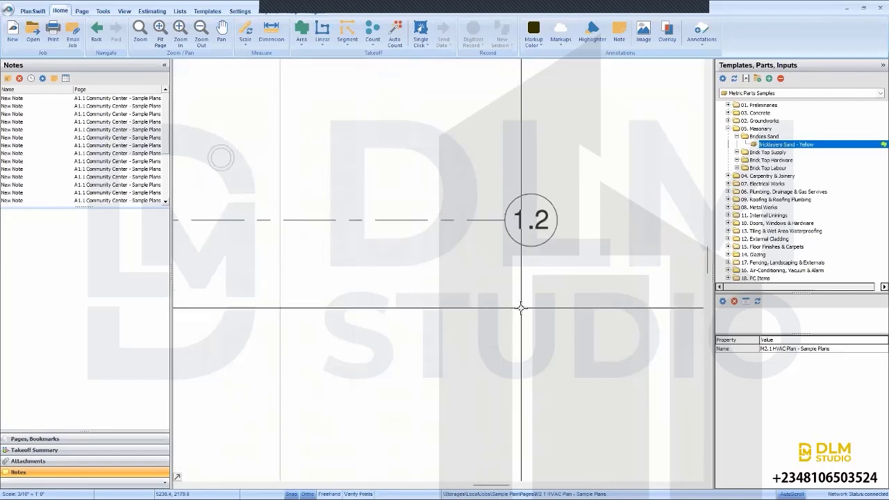
pyautogui.scroll(-3, 520, 308)
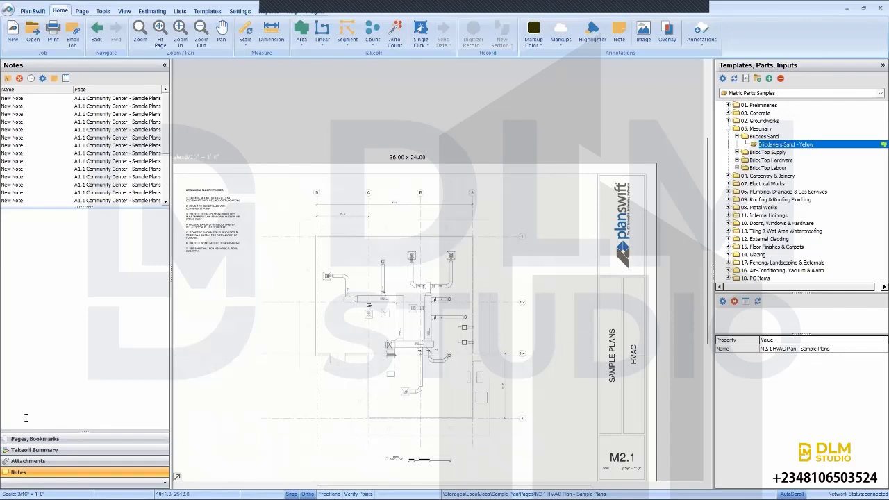
# Step: Return to the job's page list, and inspect the Exterior Rock takeoff and its properties on the A1.1 Community Center page
pyautogui.click(69, 439)
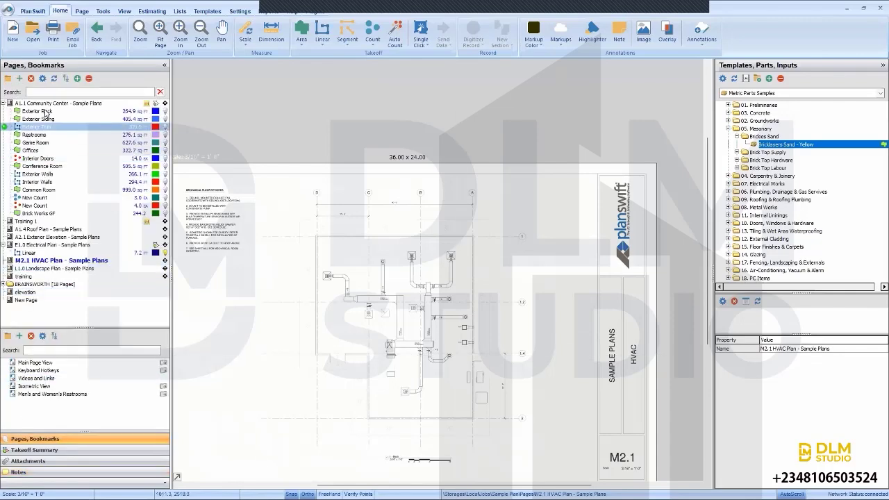
pyautogui.click(43, 112)
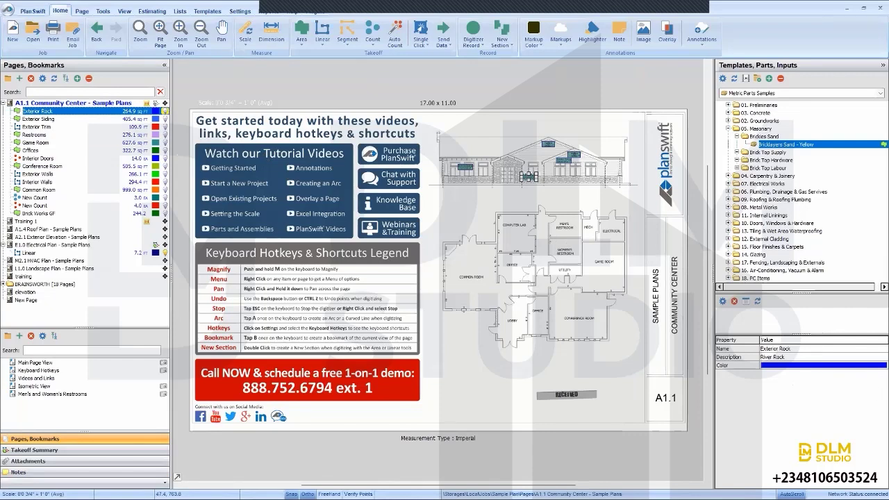
pyautogui.click(865, 405)
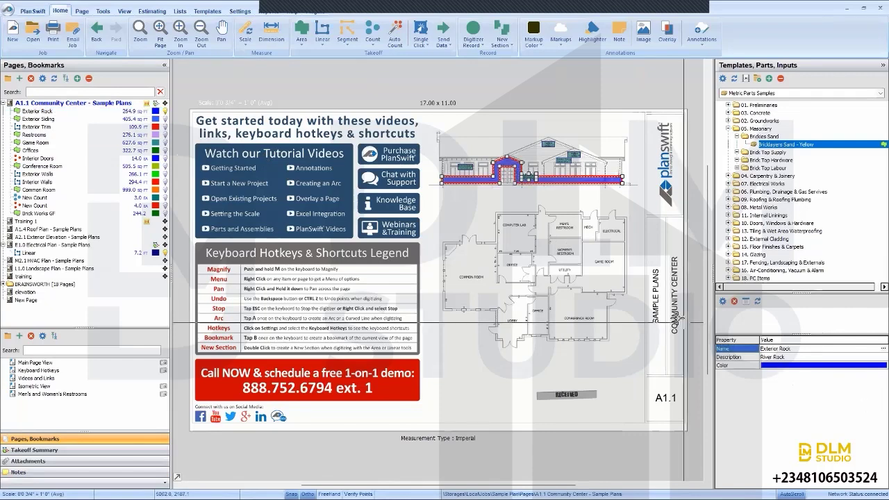
# Step: Inspect the Brick Works GF takeoff and the properties of its Bricklayers Sand - Yellow part, closing them without changes
pyautogui.click(41, 214)
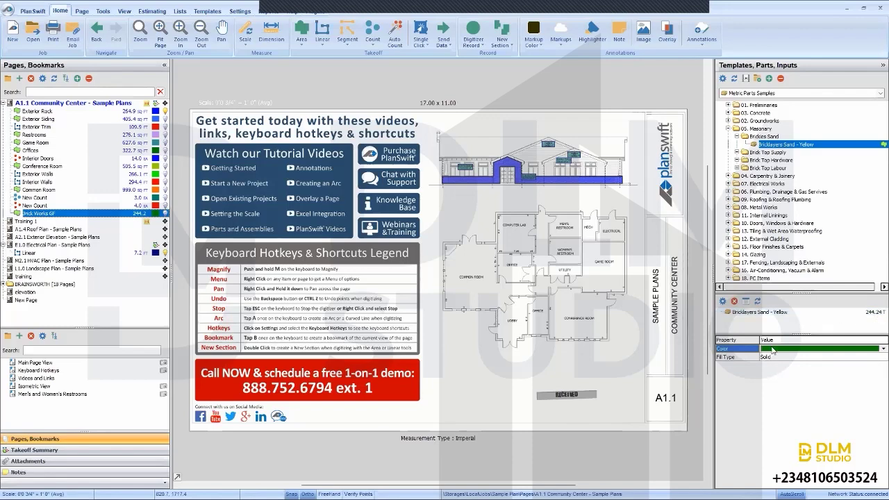
pyautogui.click(874, 313)
pyautogui.doubleClick(874, 314)
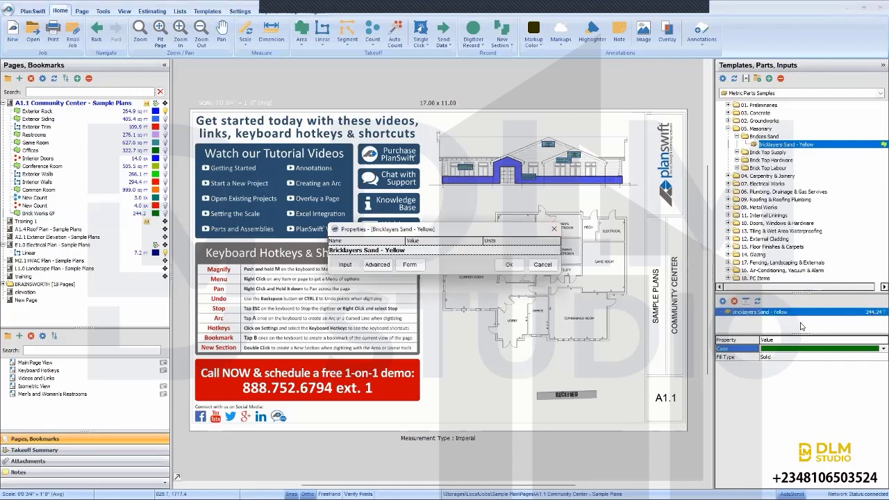
pyautogui.press('Escape')
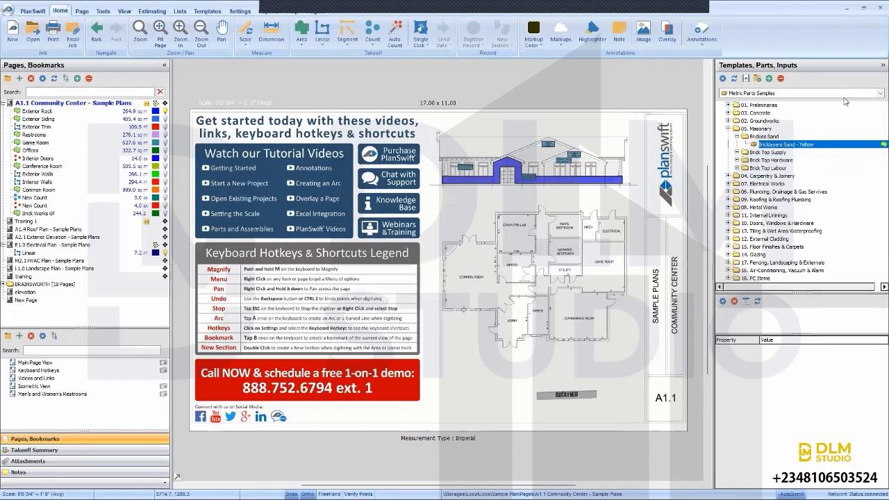
# Step: Look through the available template and parts collections, keeping Metric Parts Samples selected
pyautogui.click(877, 95)
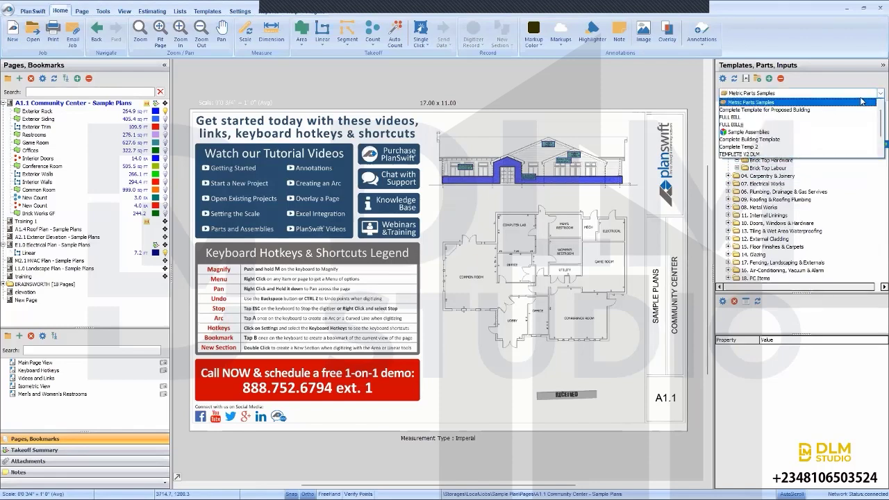
pyautogui.scroll(1, 799, 106)
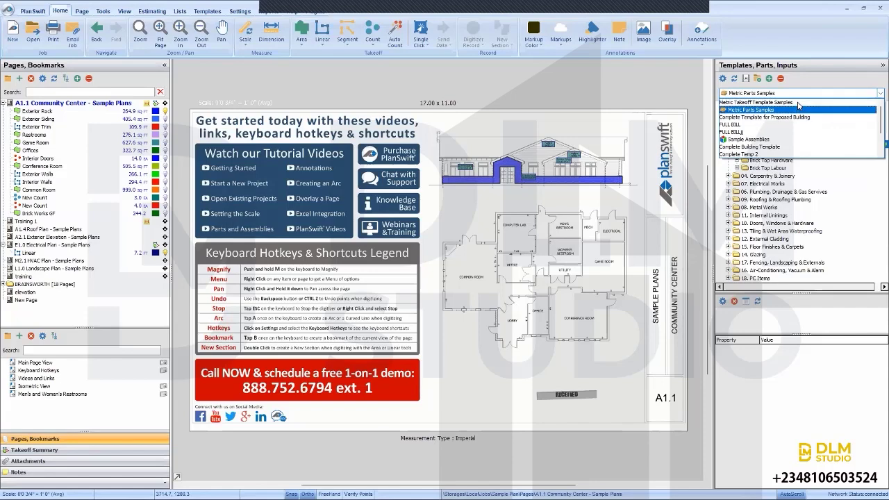
pyautogui.scroll(1, 786, 110)
pyautogui.scroll(-5, 783, 119)
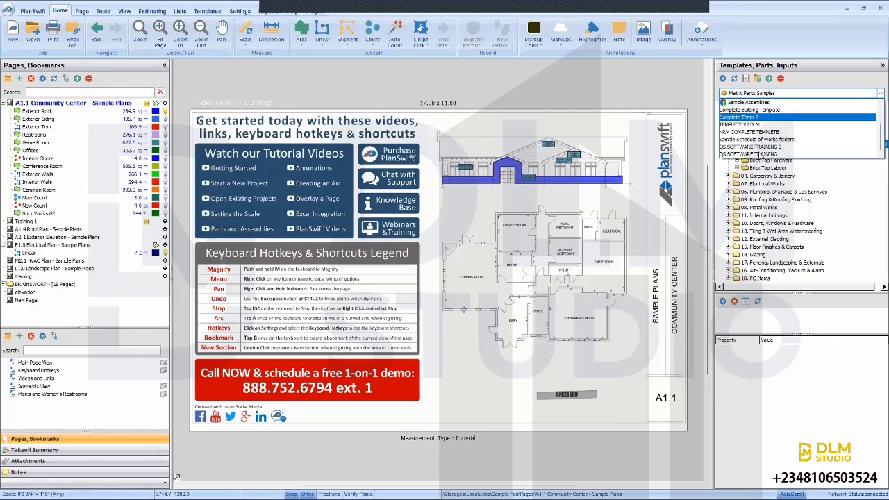
pyautogui.scroll(-2, 761, 148)
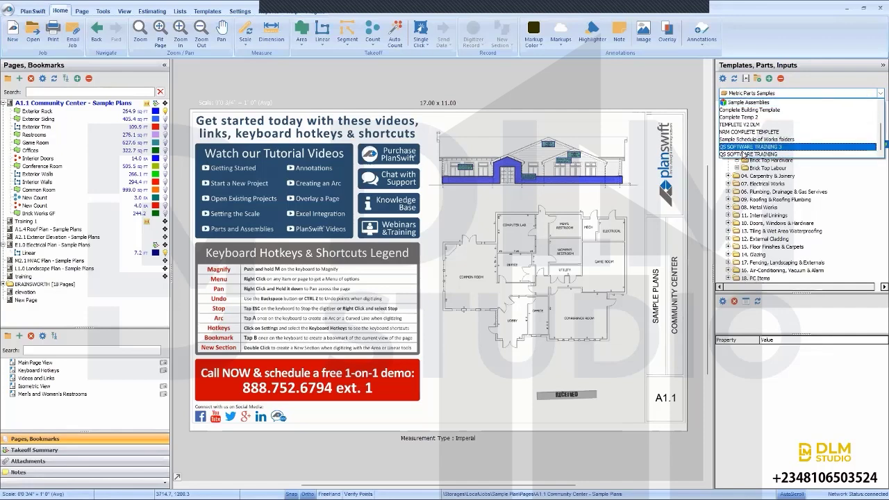
pyautogui.scroll(2, 741, 142)
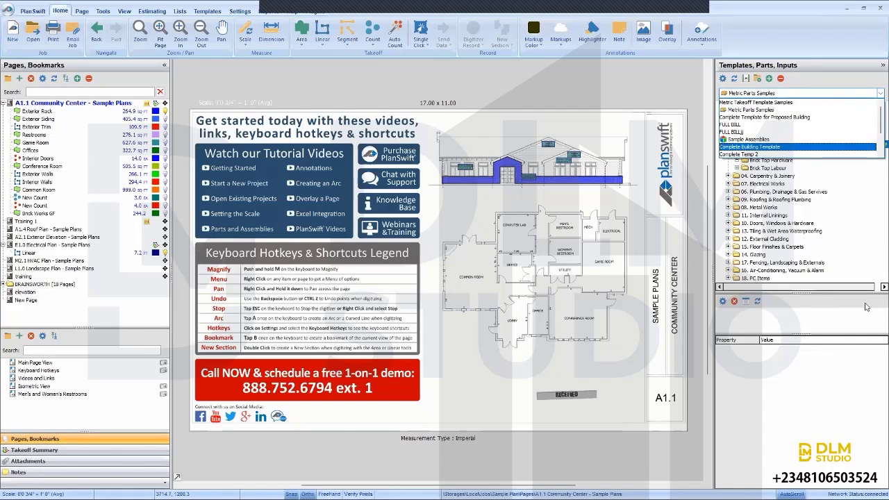
pyautogui.click(725, 78)
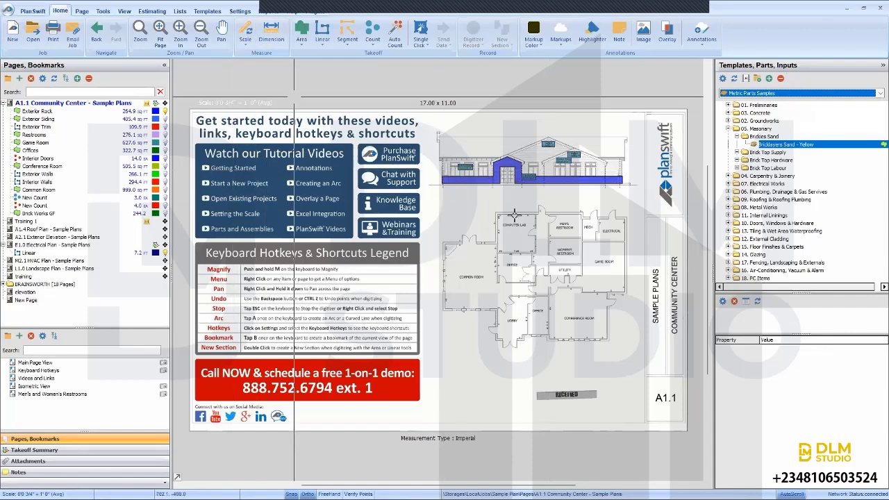
# Step: Open the Scale settings for the door opening beside the Computer Lab and compare the Standard and F-I-S entry formats
pyautogui.scroll(5, 565, 222)
pyautogui.scroll(2, 513, 194)
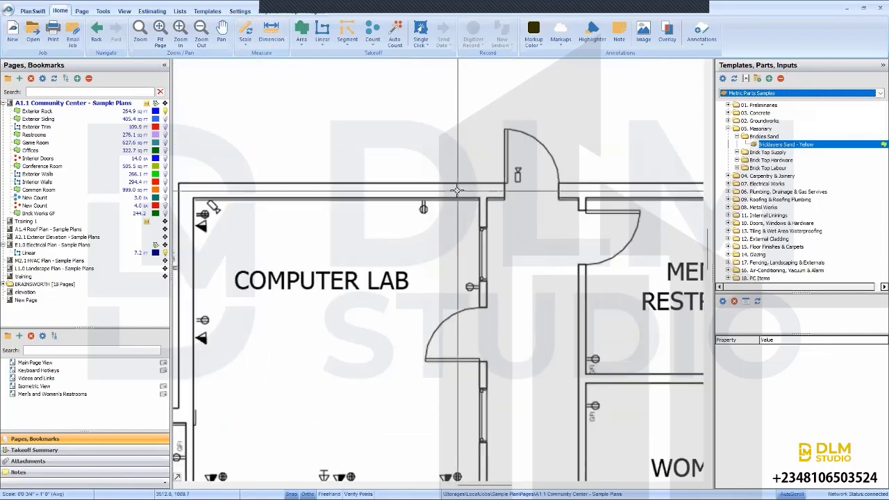
pyautogui.scroll(-1, 575, 184)
pyautogui.scroll(3, 514, 182)
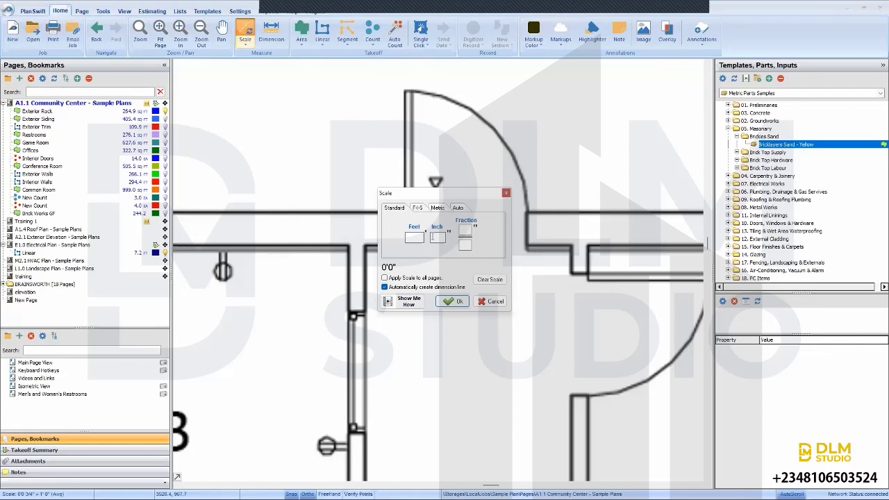
pyautogui.click(417, 208)
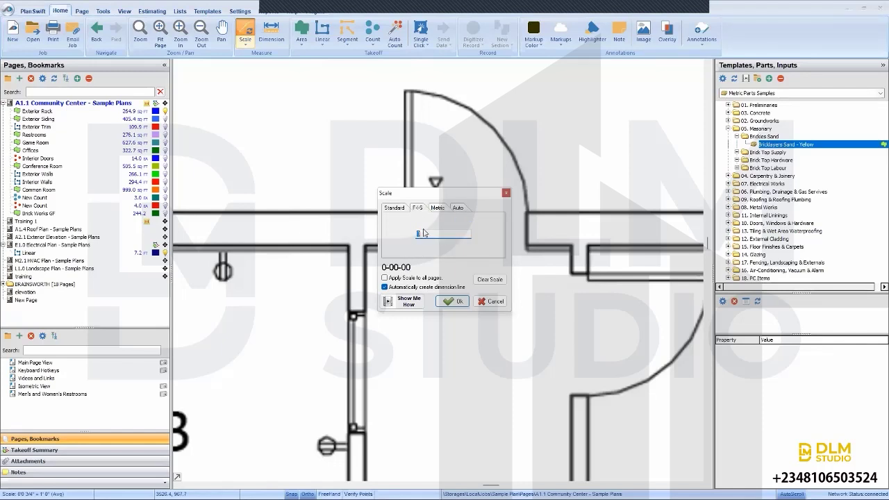
pyautogui.click(398, 209)
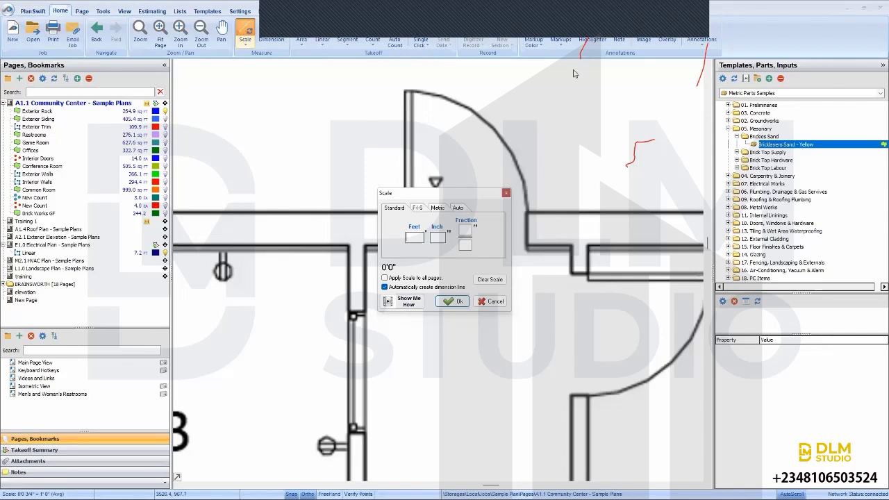
pyautogui.press('Escape')
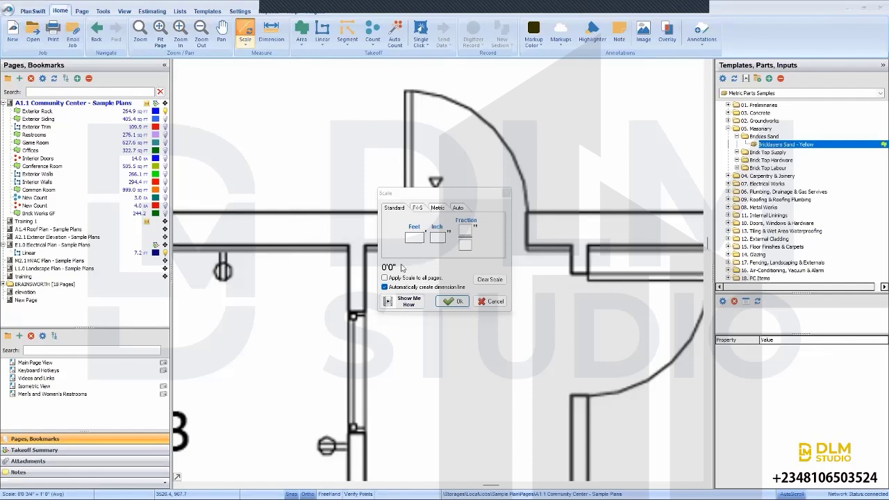
pyautogui.click(418, 208)
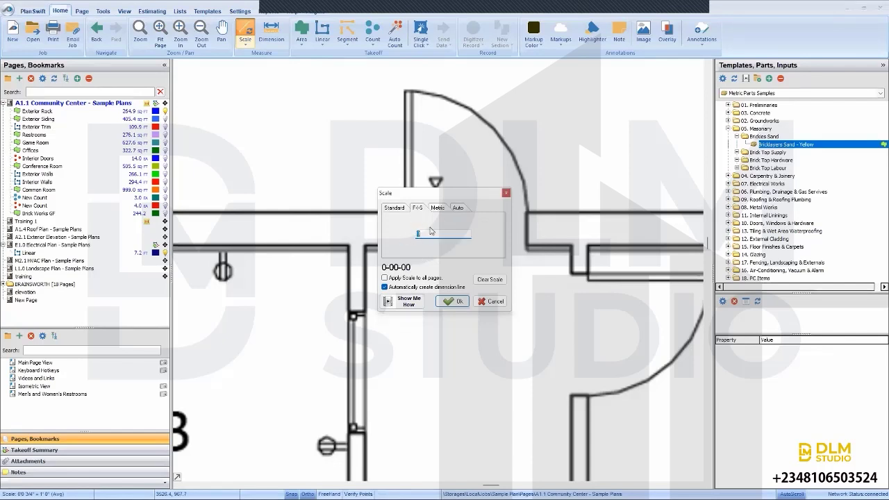
pyautogui.click(394, 209)
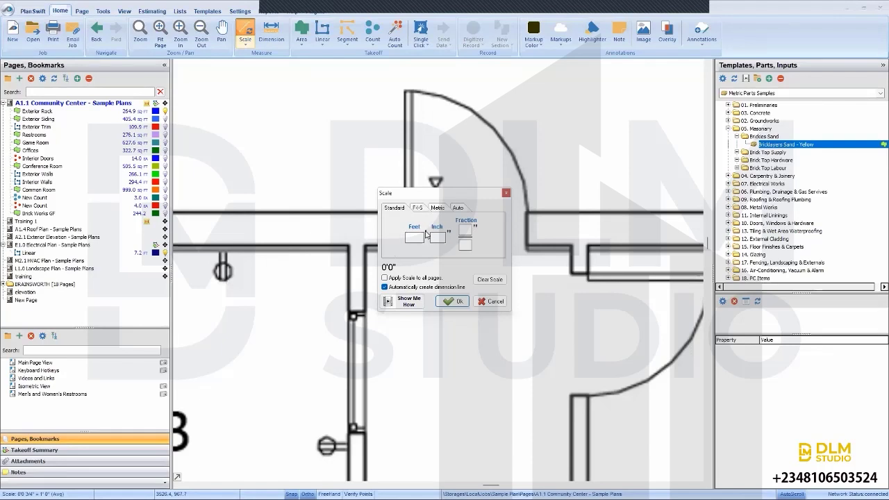
pyautogui.click(418, 208)
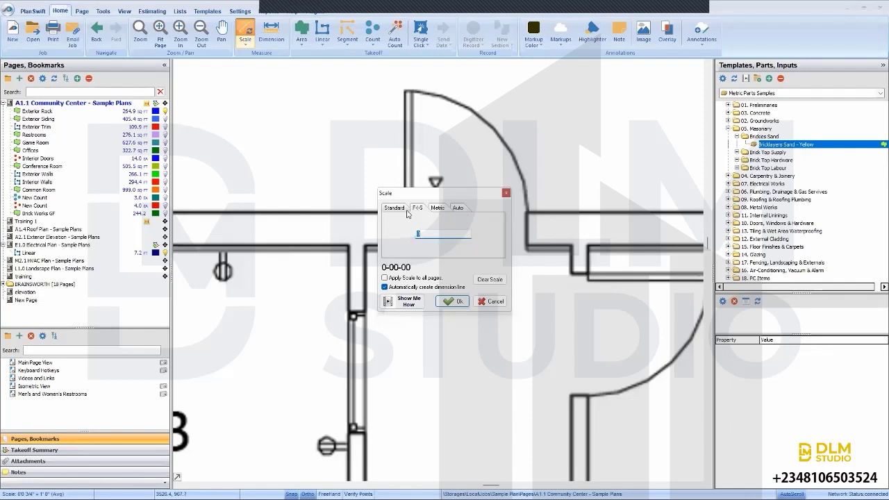
pyautogui.click(395, 208)
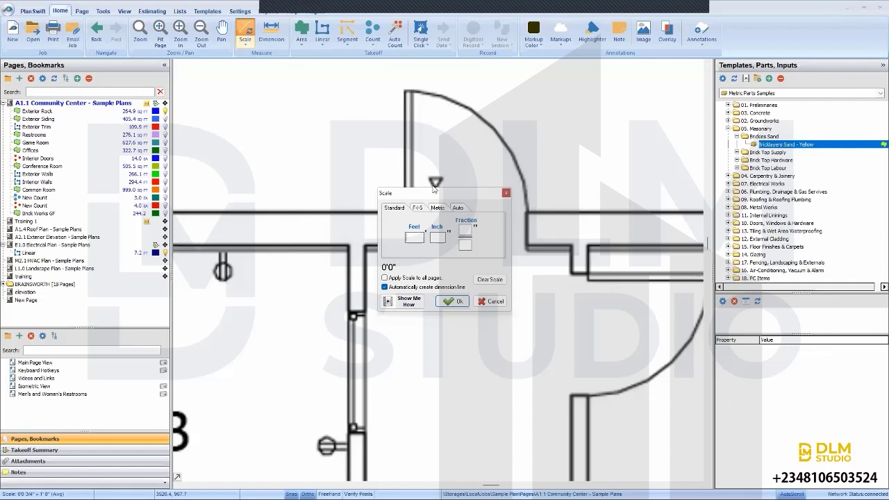
# Step: Look through the Metric and Auto scaling options, including the preset ratios offered for automatic scaling
pyautogui.click(437, 208)
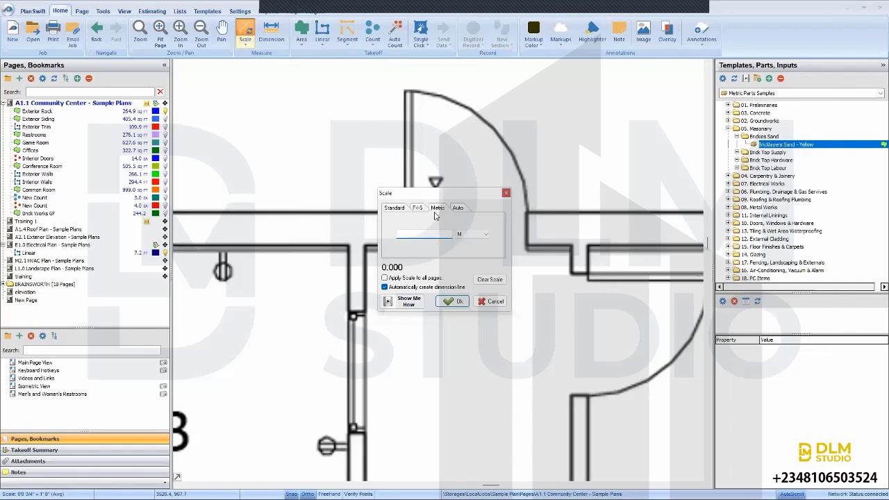
pyautogui.click(457, 208)
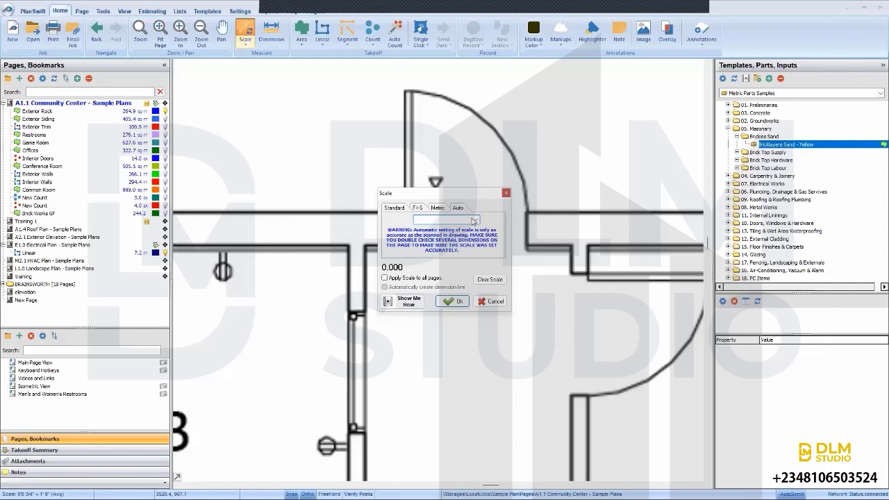
pyautogui.click(477, 221)
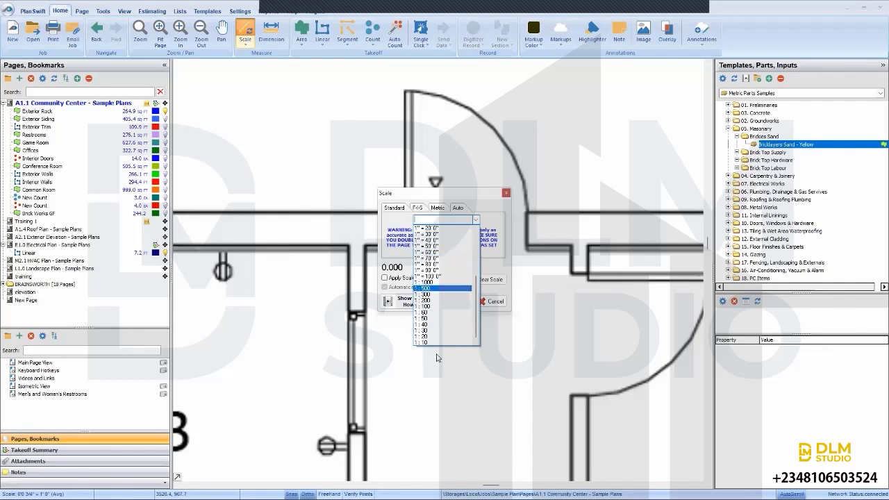
pyautogui.click(438, 208)
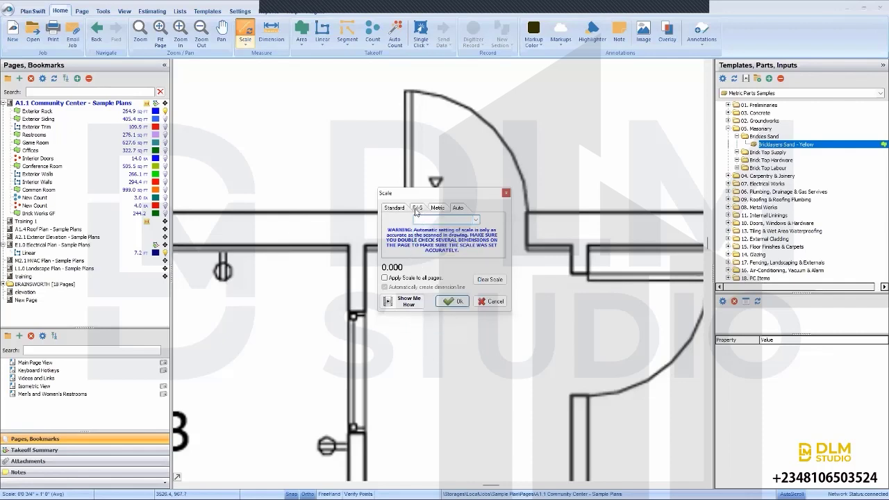
pyautogui.click(417, 208)
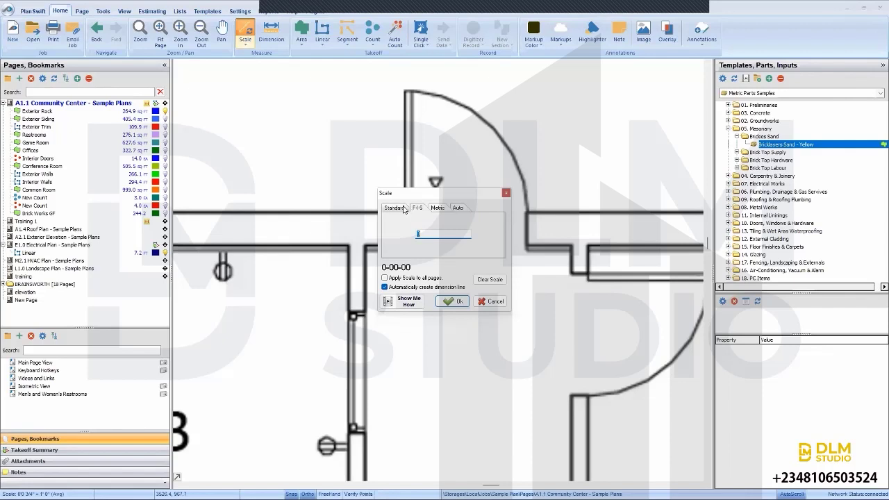
# Step: Scale the page to 3 feet across the exterior door opening beside the Computer Lab, with a dimension line created automatically
pyautogui.click(394, 208)
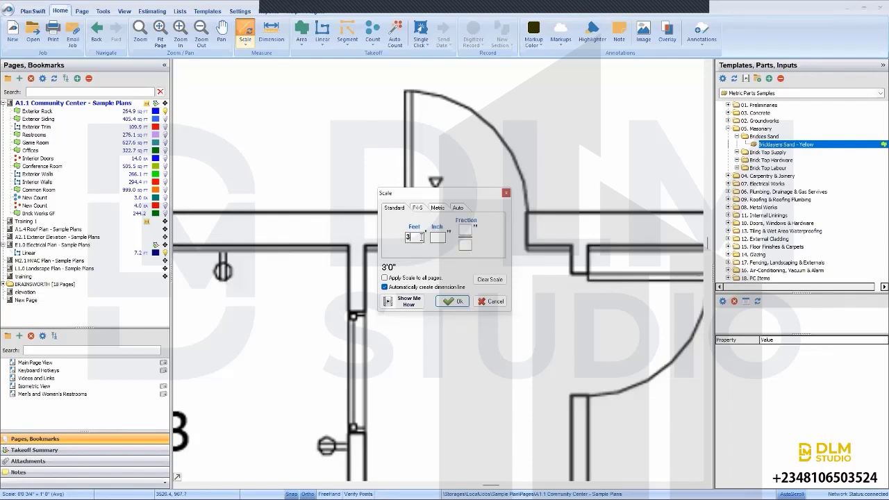
pyautogui.click(451, 302)
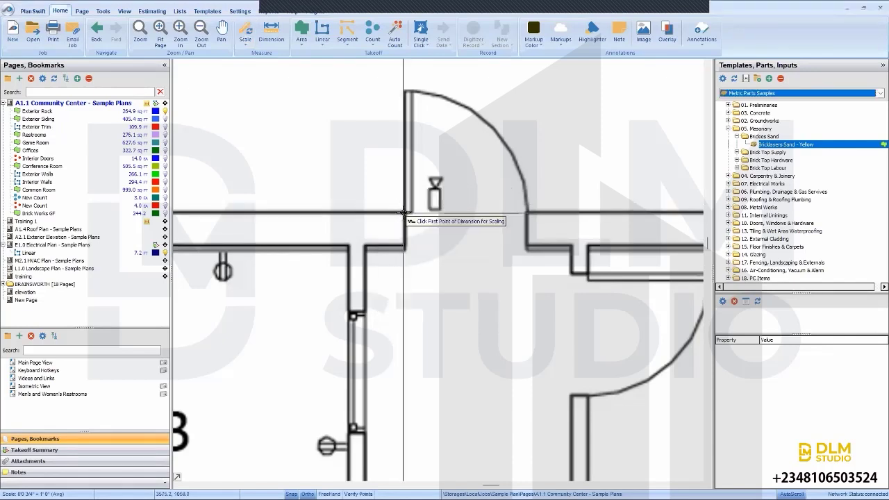
pyautogui.click(404, 212)
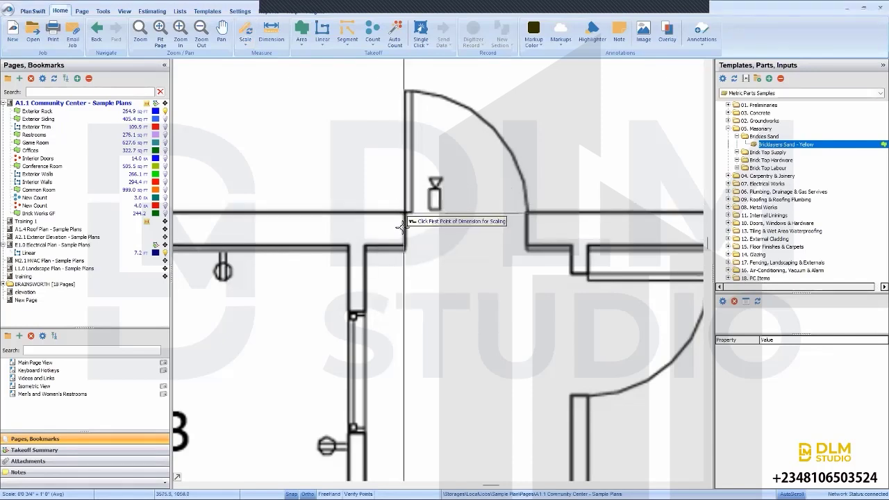
pyautogui.click(528, 213)
pyautogui.scroll(-3, 292, 292)
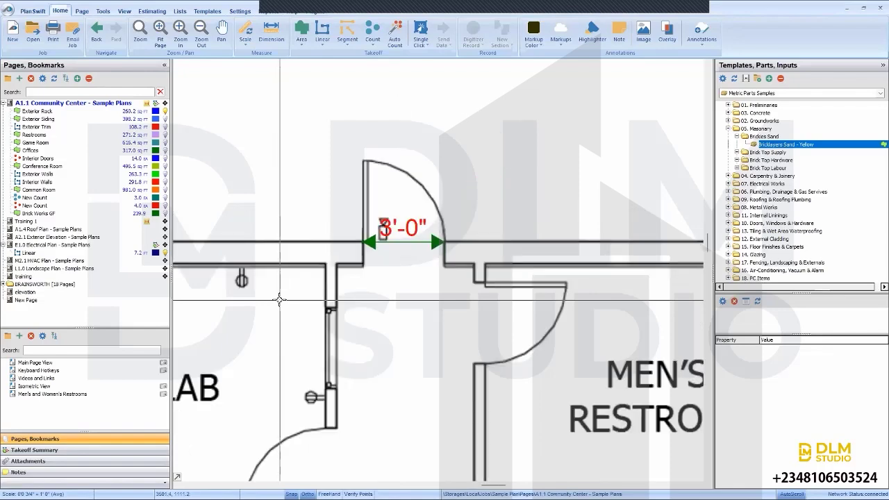
pyautogui.scroll(2, 302, 273)
pyautogui.scroll(3, 302, 274)
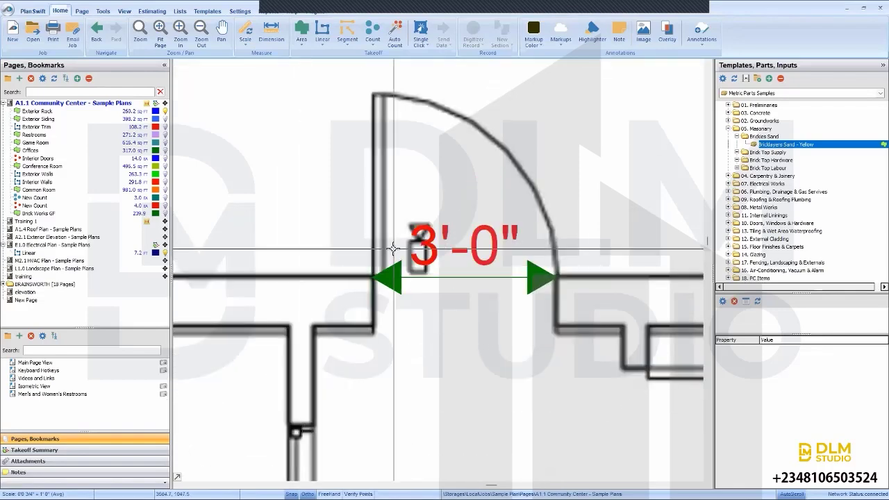
pyautogui.scroll(-3, 394, 248)
pyautogui.scroll(3, 410, 290)
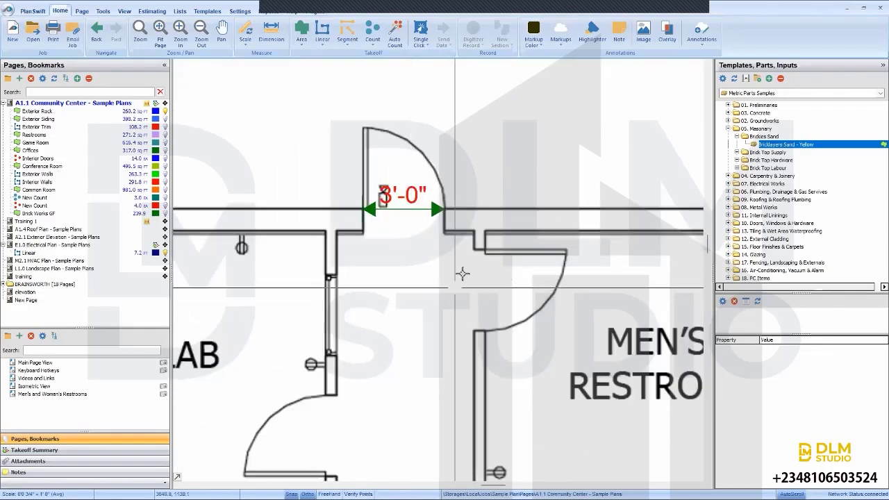
# Step: Rescale the page to 3 feet across the Men's Restroom door opening, with automatic dimension line creation turned off
pyautogui.click(245, 32)
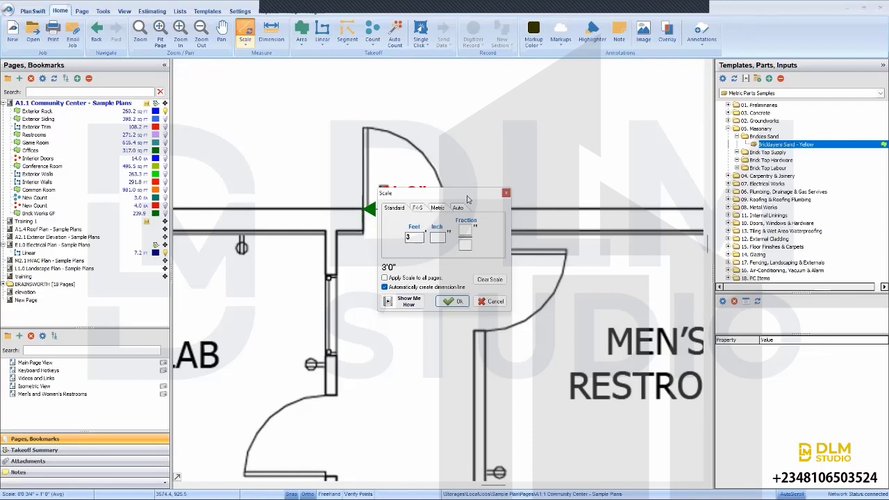
pyautogui.moveTo(468, 199); pyautogui.dragTo(573, 153)
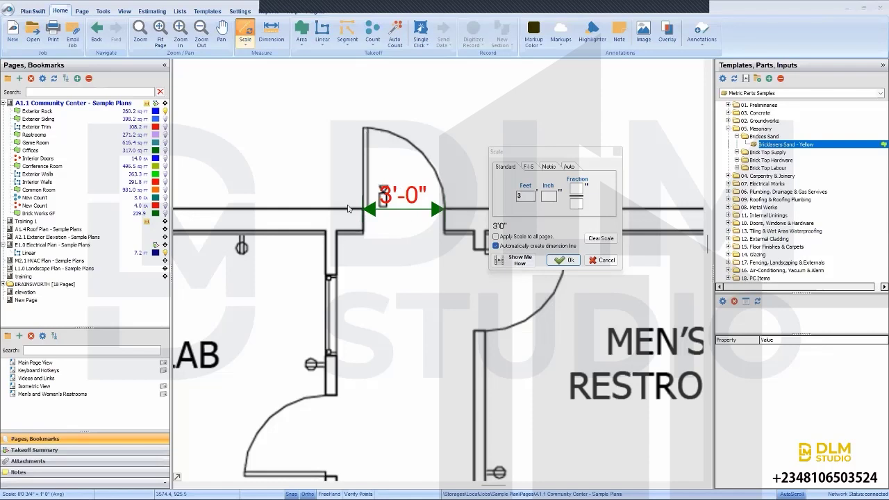
pyautogui.click(496, 246)
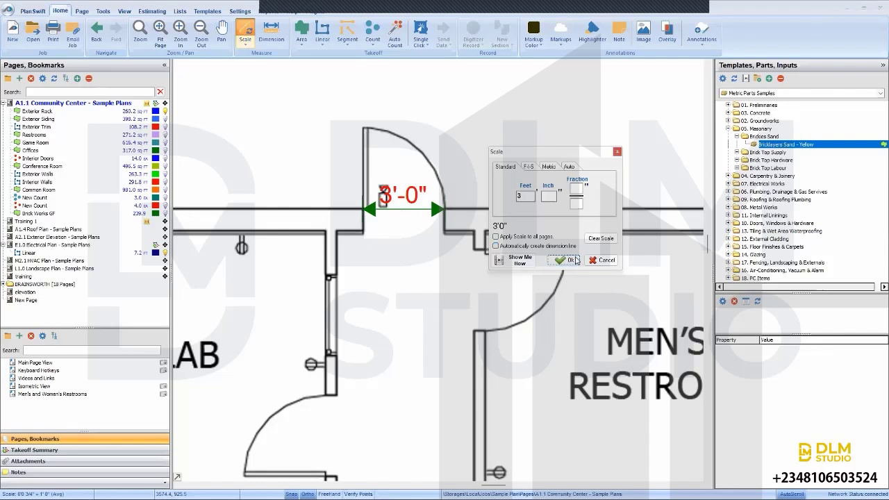
pyautogui.click(485, 251)
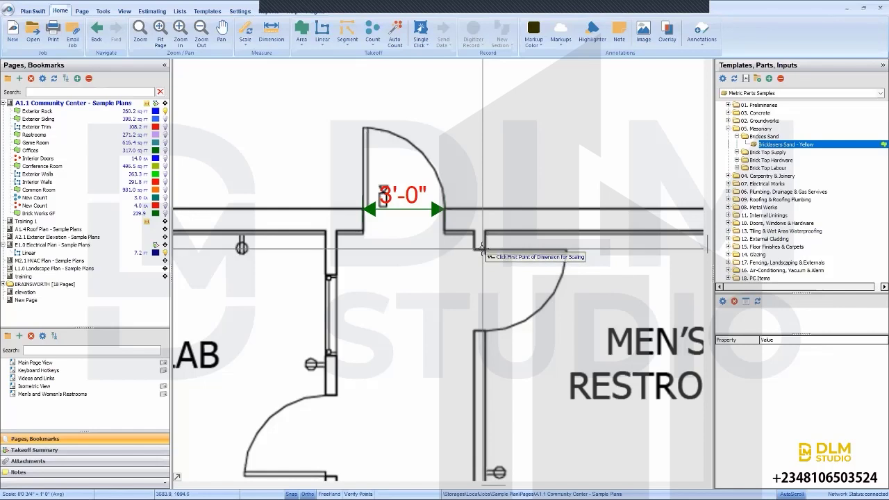
pyautogui.click(478, 331)
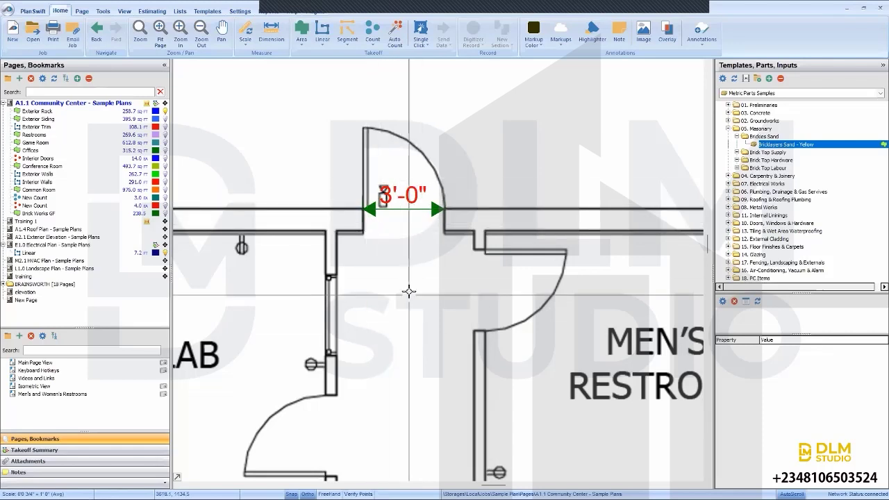
# Step: Trace a rectangular Area takeoff of about 395 sq ft across the upper Computer Lab, corridor and Men's Restroom, then select it
pyautogui.scroll(-4, 409, 292)
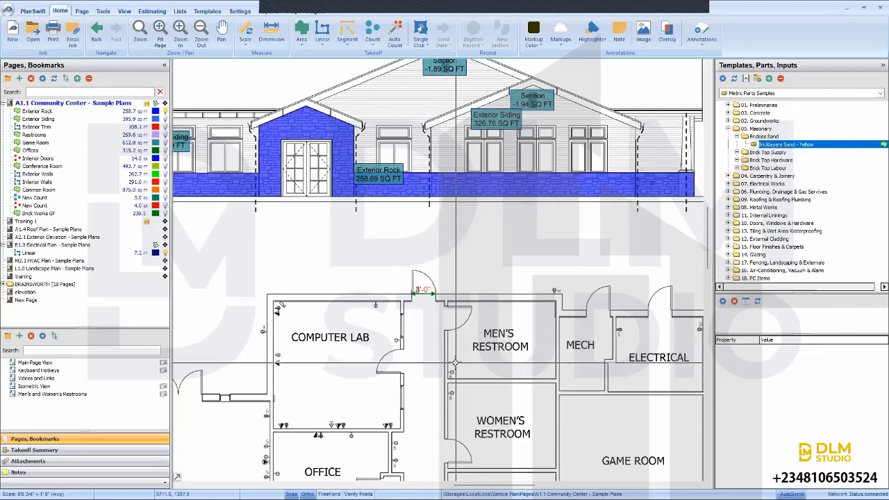
pyautogui.scroll(2, 455, 361)
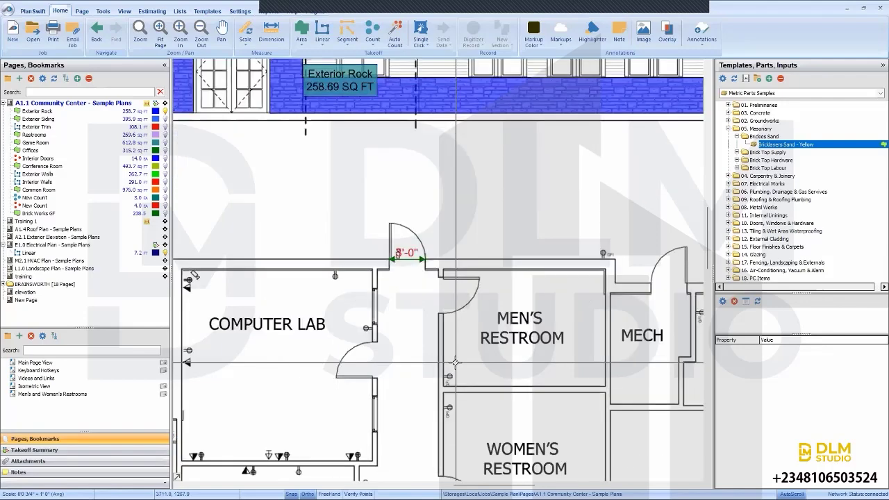
pyautogui.scroll(-2, 452, 362)
pyautogui.scroll(-3, 453, 361)
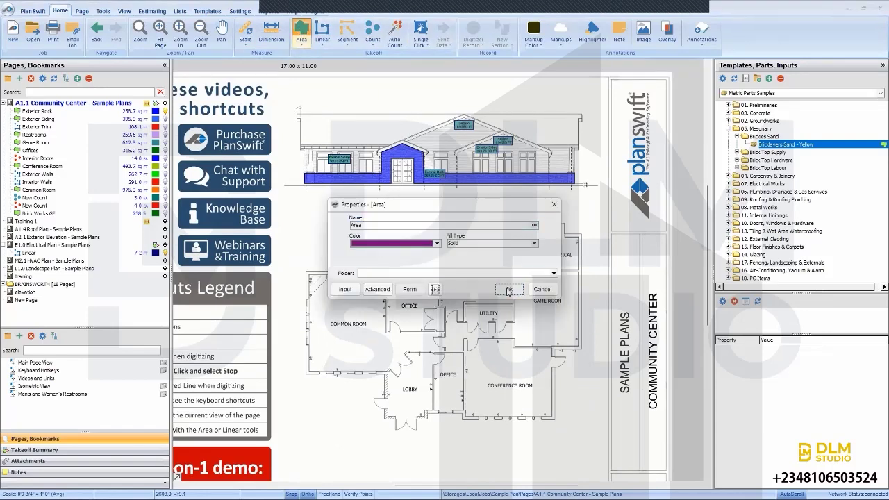
pyautogui.click(509, 292)
pyautogui.click(384, 227)
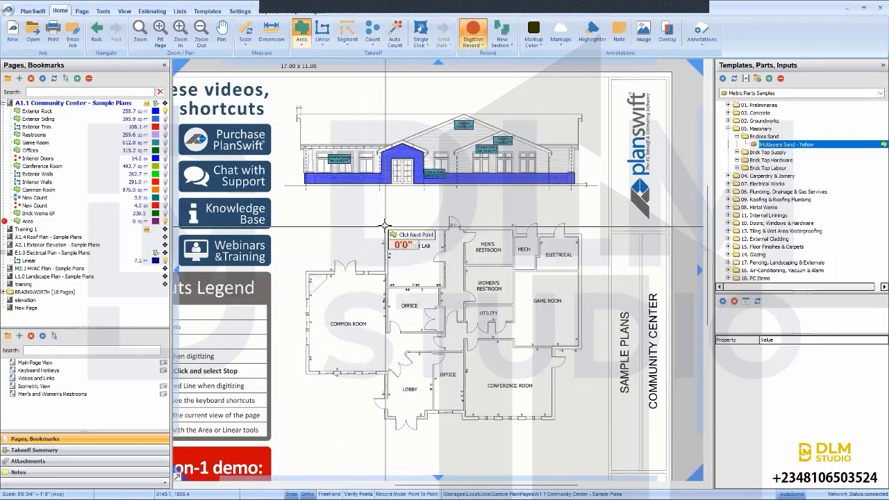
pyautogui.scroll(4, 512, 217)
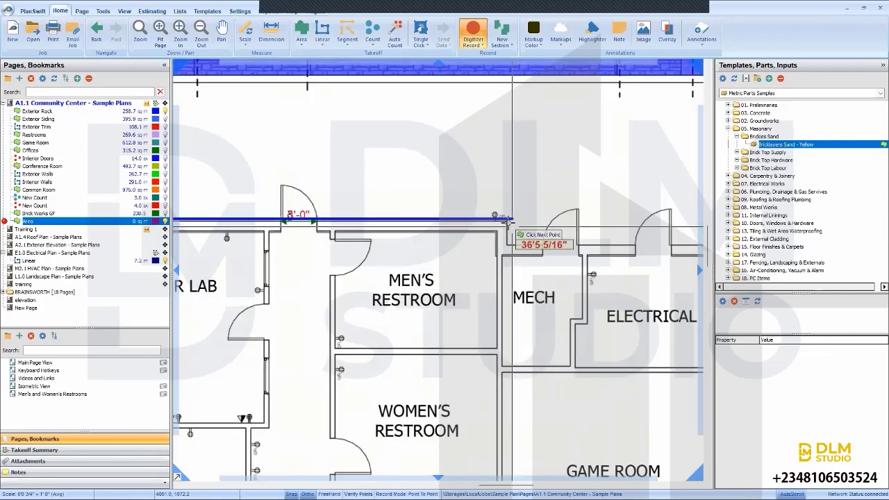
pyautogui.click(507, 220)
pyautogui.click(507, 349)
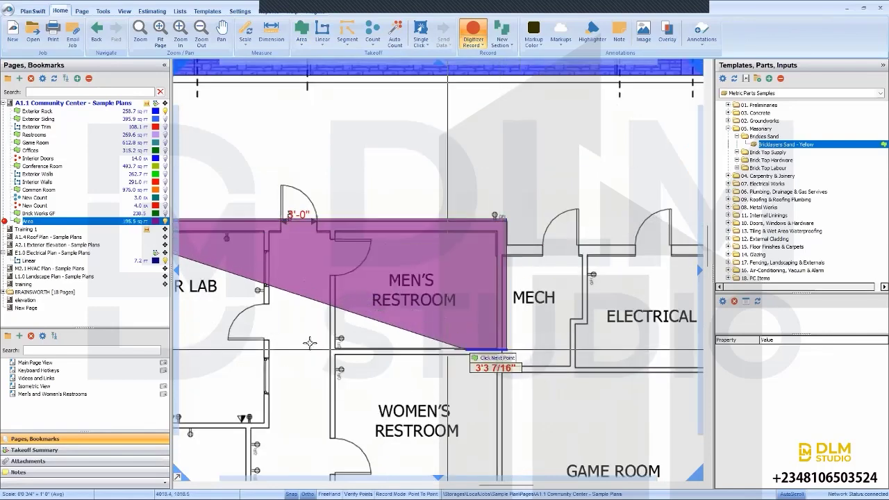
pyautogui.scroll(-3, 310, 343)
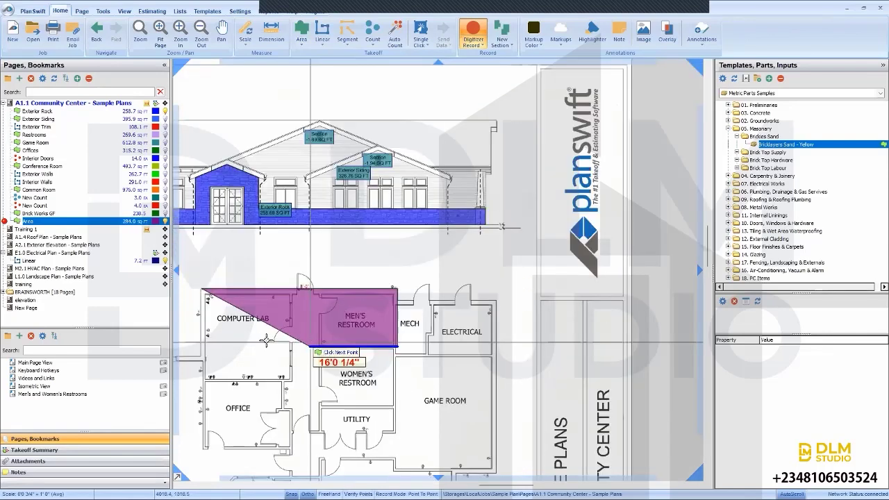
pyautogui.click(200, 342)
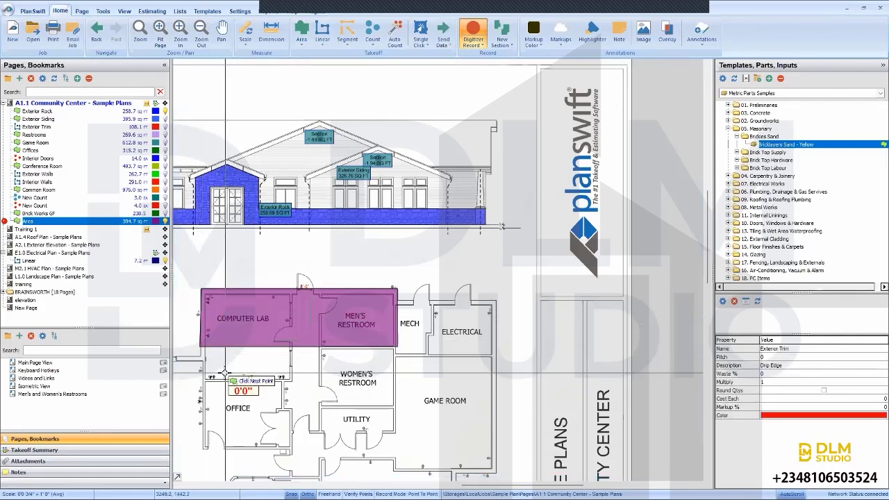
pyautogui.press('Escape')
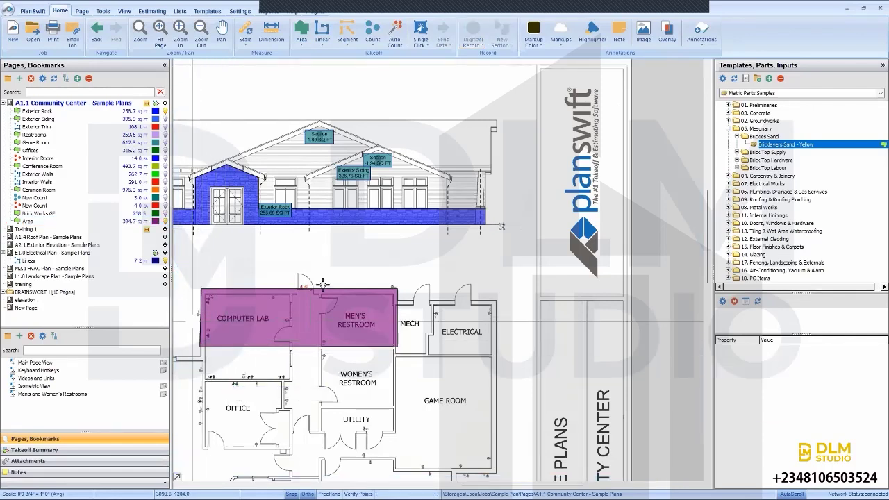
pyautogui.click(268, 327)
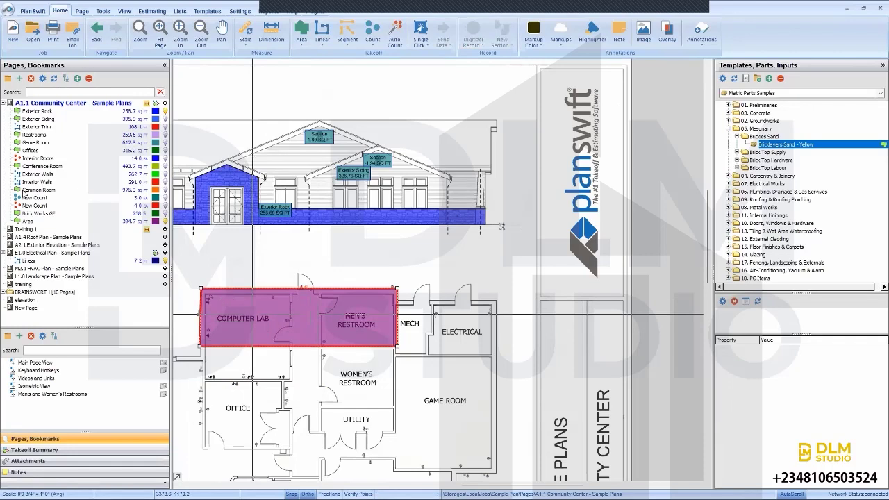
# Step: Create a teal single-click Area takeoff that fills the Game Room and its adjoining corridor
pyautogui.click(130, 223)
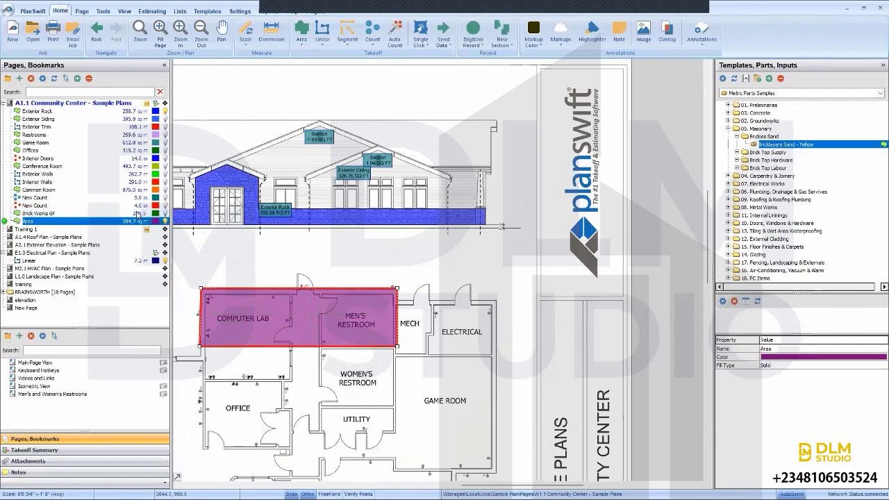
pyautogui.click(265, 249)
pyautogui.click(302, 48)
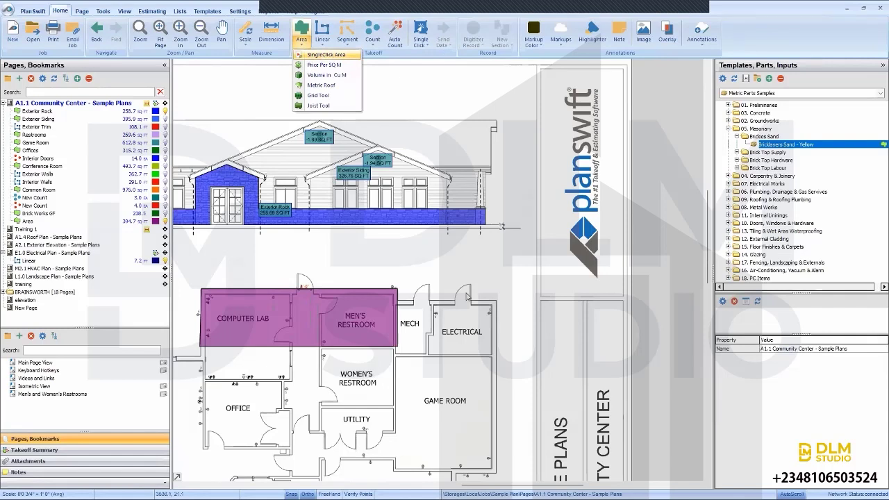
pyautogui.press('Return')
pyautogui.click(507, 290)
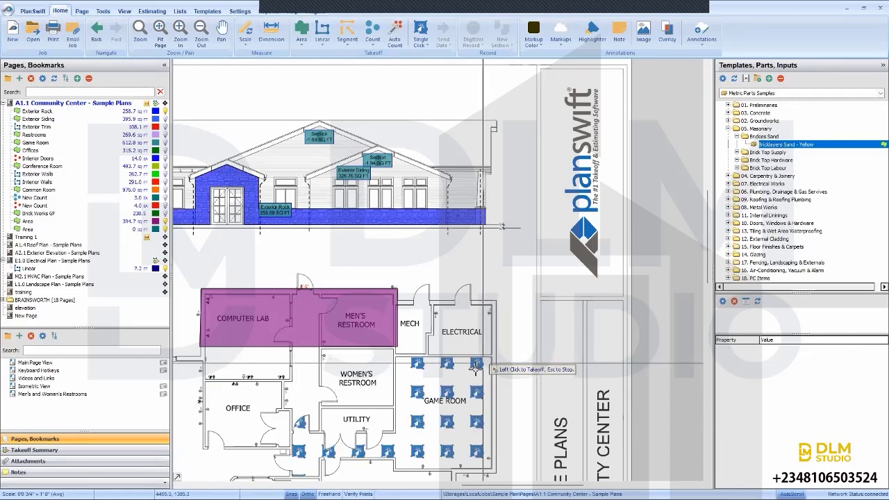
pyautogui.scroll(3, 442, 406)
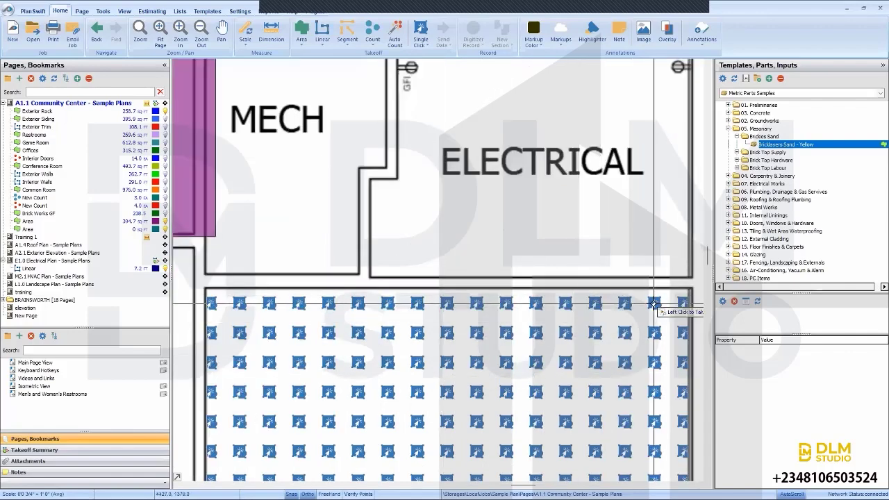
pyautogui.click(583, 312)
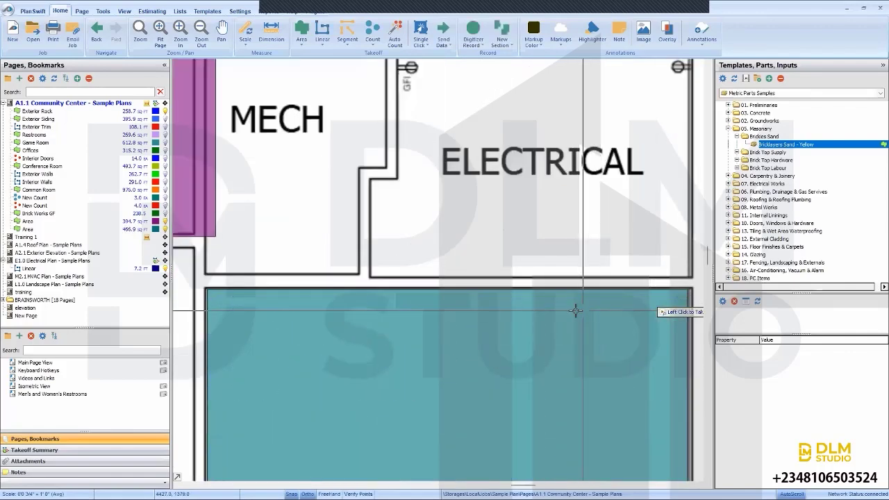
# Step: Add the Electrical room to the same single-click Area takeoff and end it
pyautogui.scroll(-2, 452, 365)
pyautogui.scroll(-5, 451, 354)
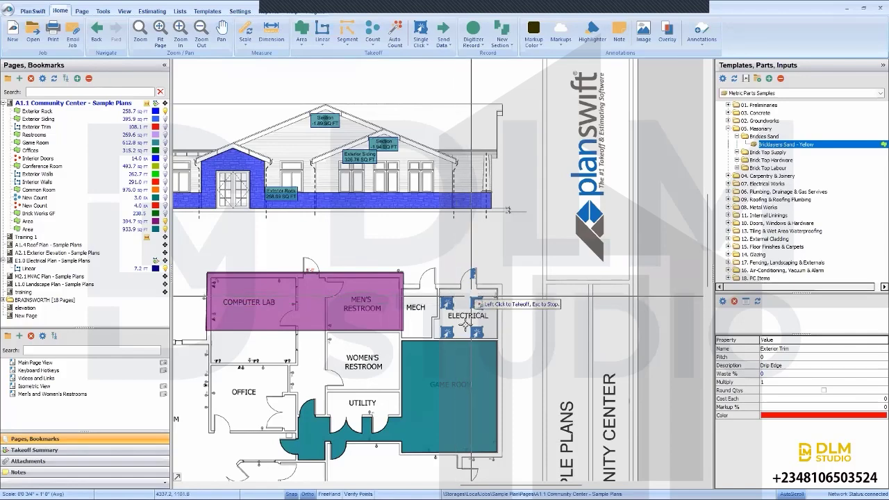
pyautogui.click(467, 300)
pyautogui.press('Escape')
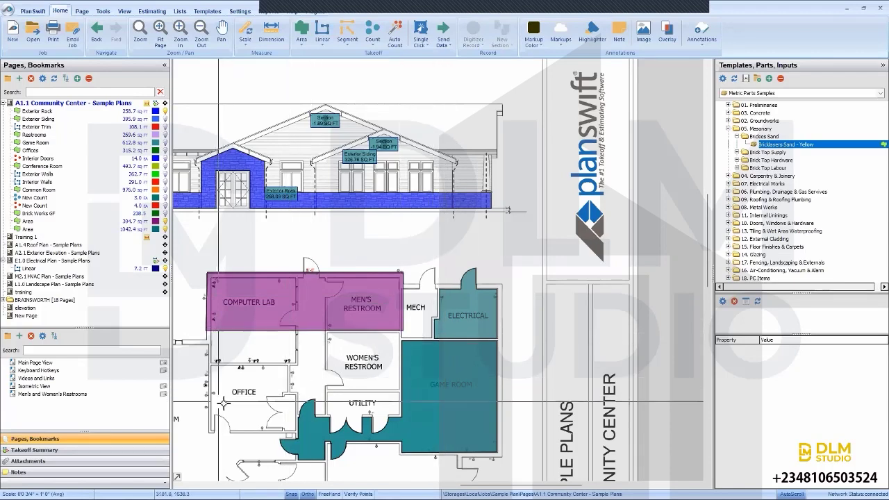
# Step: Create another single-click Area takeoff in red that fills the Computer Lab
pyautogui.click(294, 45)
pyautogui.click(312, 55)
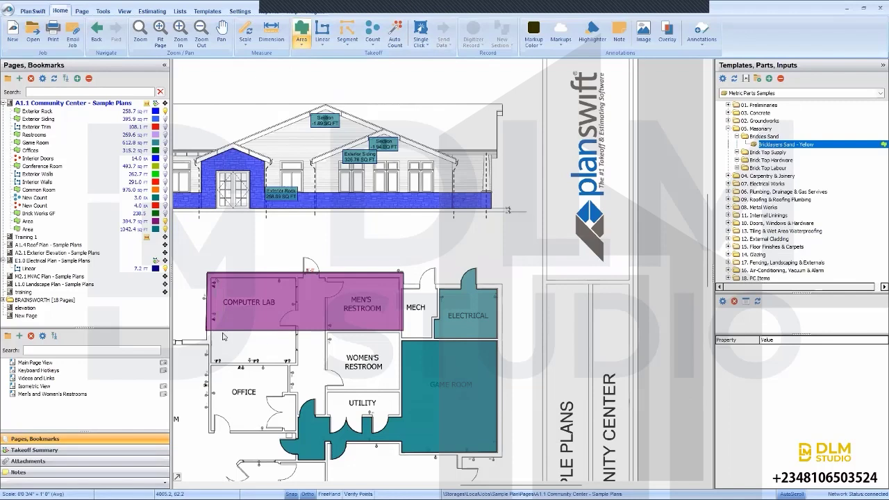
pyautogui.click(510, 290)
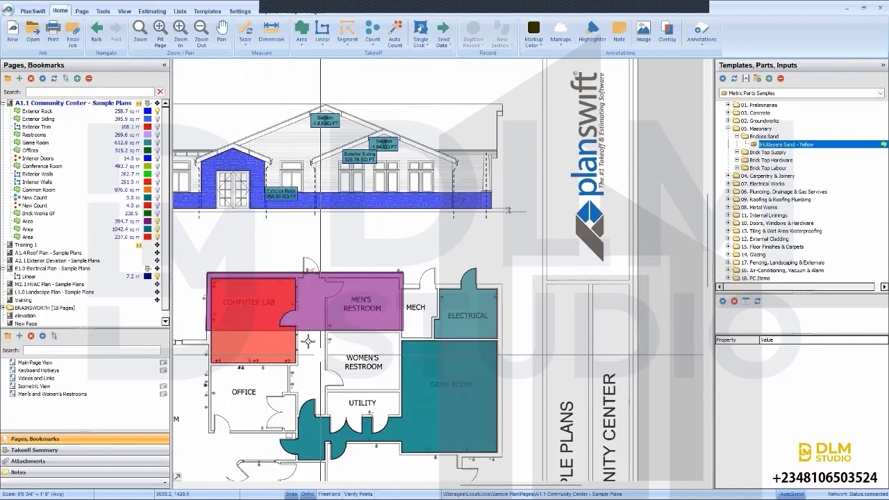
pyautogui.click(123, 240)
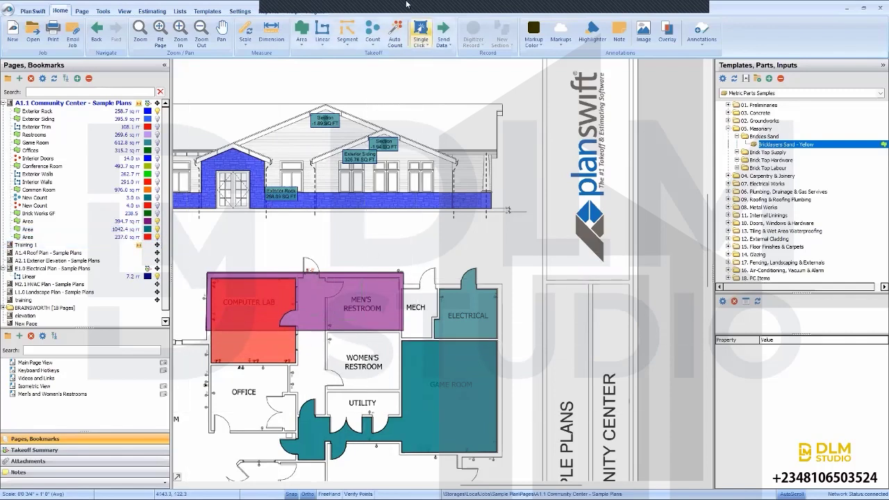
# Step: Set up a Volume in Cu M takeoff measuring OC with 150 mm depth, price 55000, 20% markup, Material cost type and Hatch fill
pyautogui.click(302, 41)
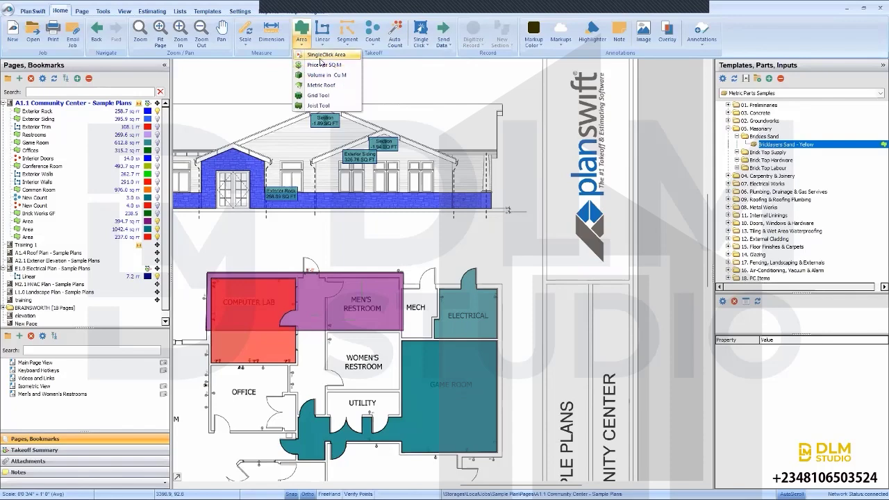
pyautogui.click(323, 75)
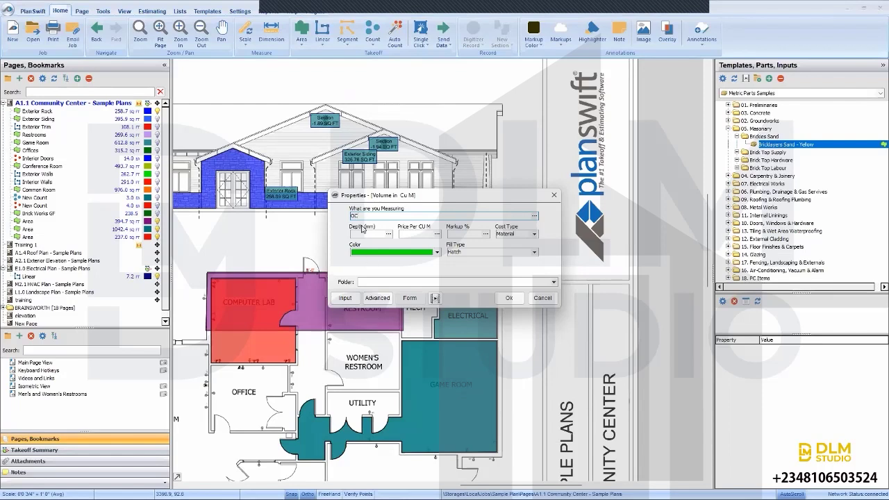
pyautogui.click(365, 234)
pyautogui.click(406, 234)
pyautogui.write('8')
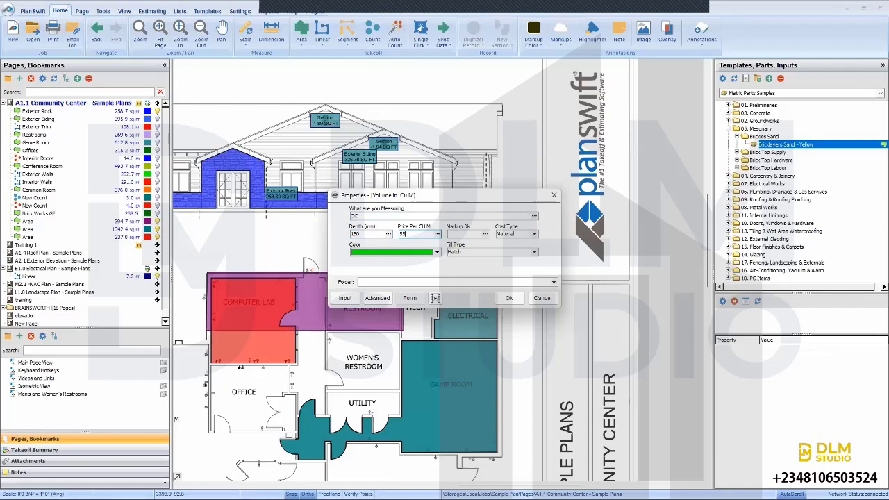
pyautogui.write('5000')
pyautogui.click(459, 235)
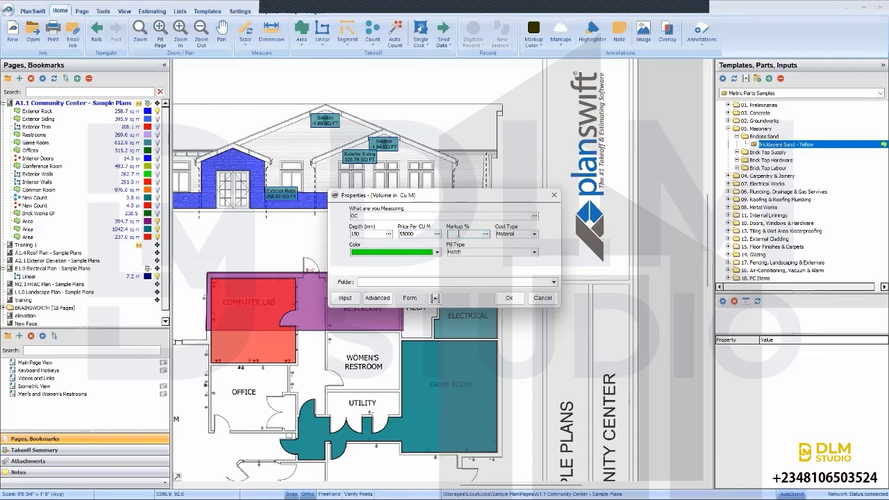
pyautogui.write('20')
pyautogui.click(533, 234)
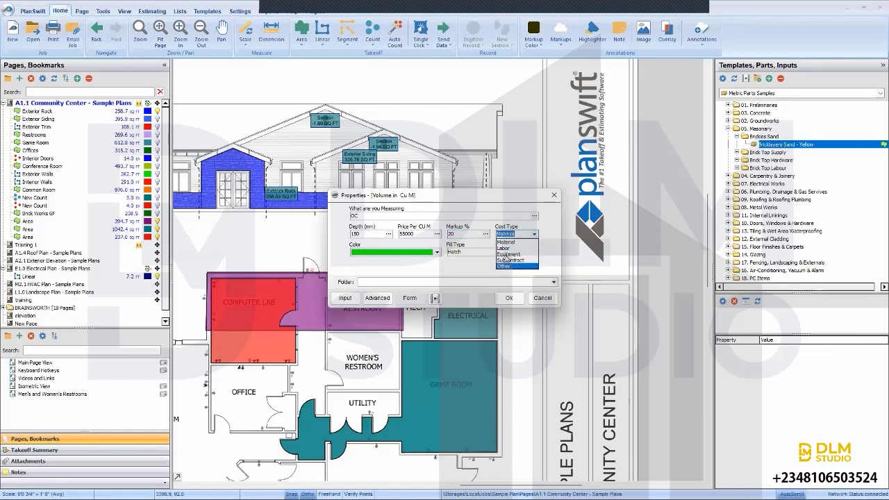
pyautogui.click(478, 251)
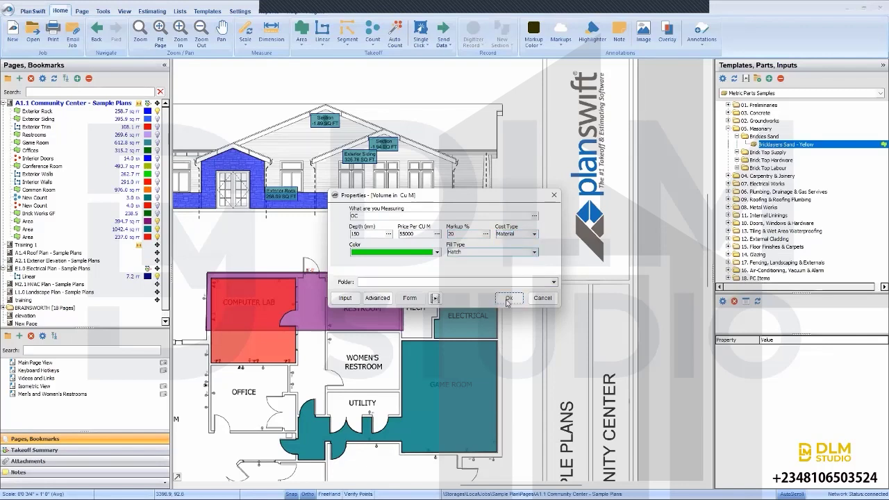
pyautogui.click(510, 297)
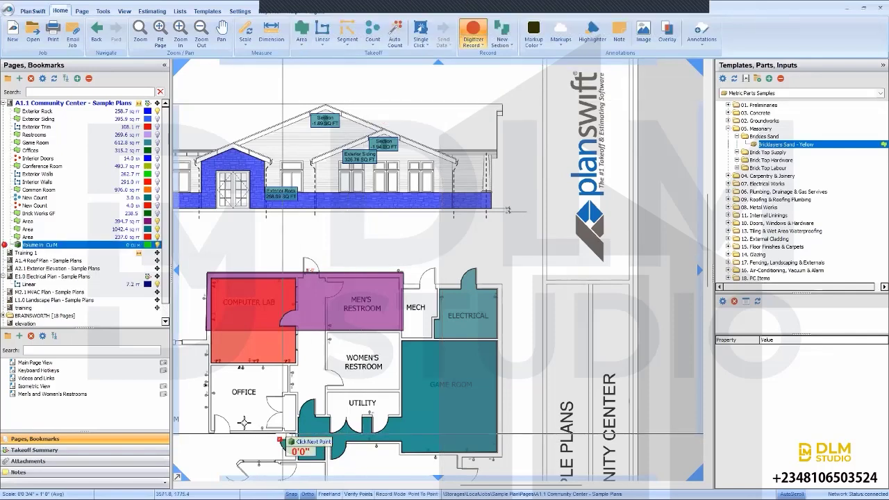
# Step: Begin outlining the volume takeoff from the Office's upper-left corner, along the upper wall and down to the closet recess
pyautogui.scroll(3, 252, 416)
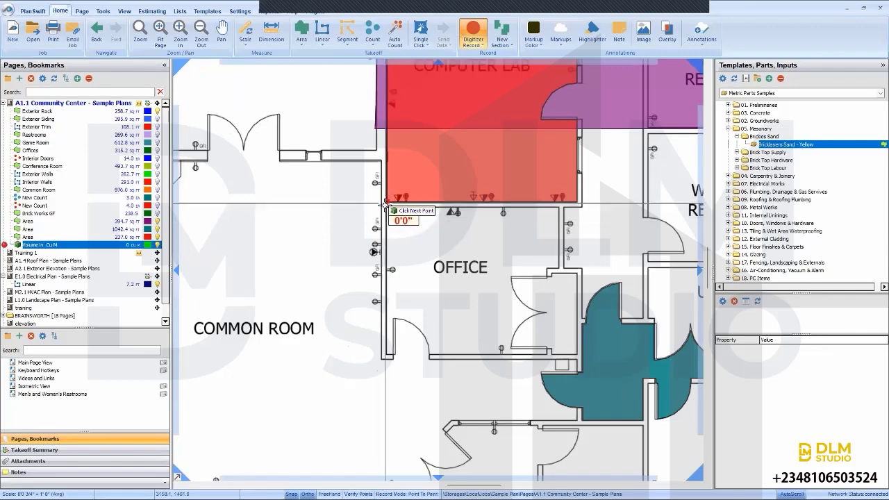
pyautogui.click(386, 208)
pyautogui.scroll(2, 387, 208)
pyautogui.scroll(2, 386, 208)
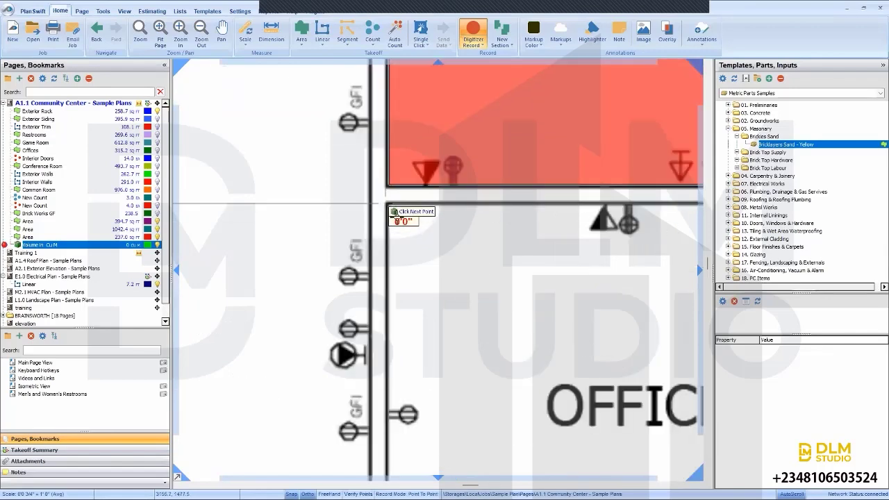
pyautogui.scroll(-3, 547, 280)
pyautogui.click(564, 212)
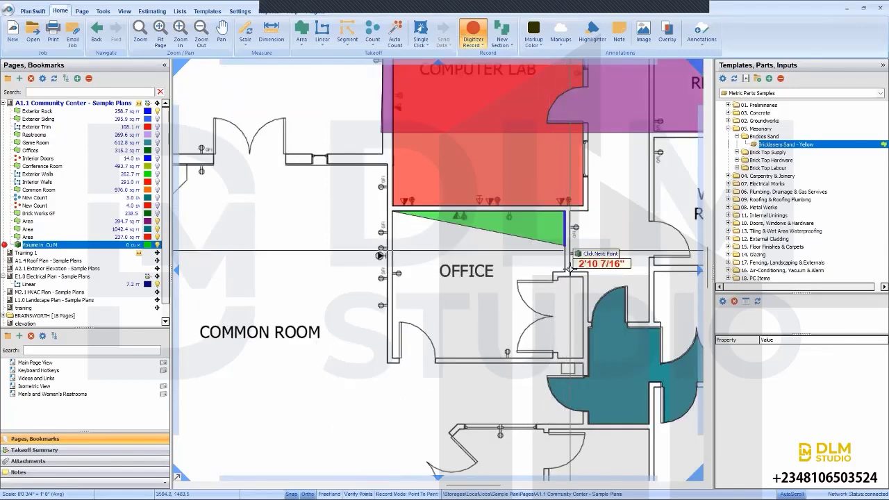
pyautogui.click(566, 271)
pyautogui.scroll(3, 392, 358)
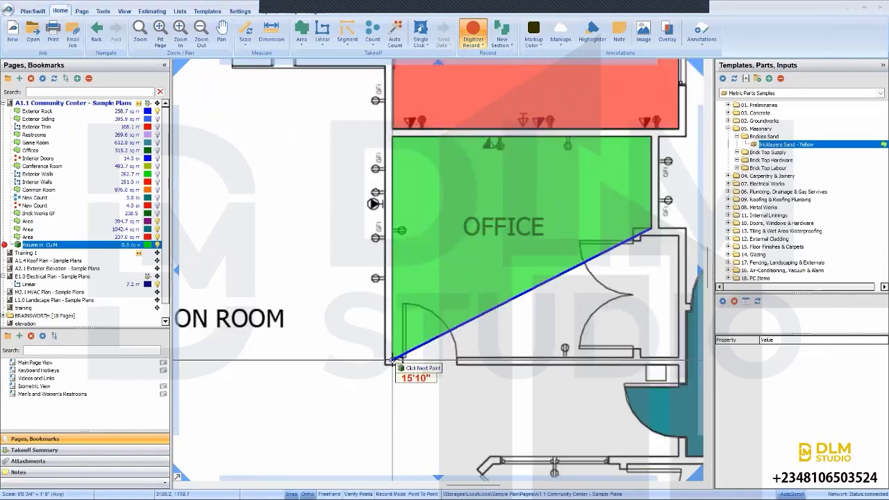
pyautogui.click(391, 349)
pyautogui.scroll(-3, 391, 350)
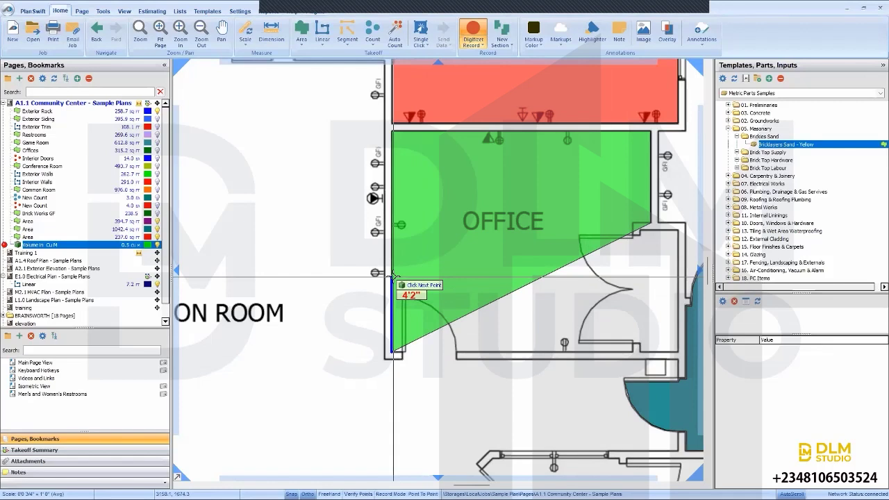
pyautogui.press('BackSpace')
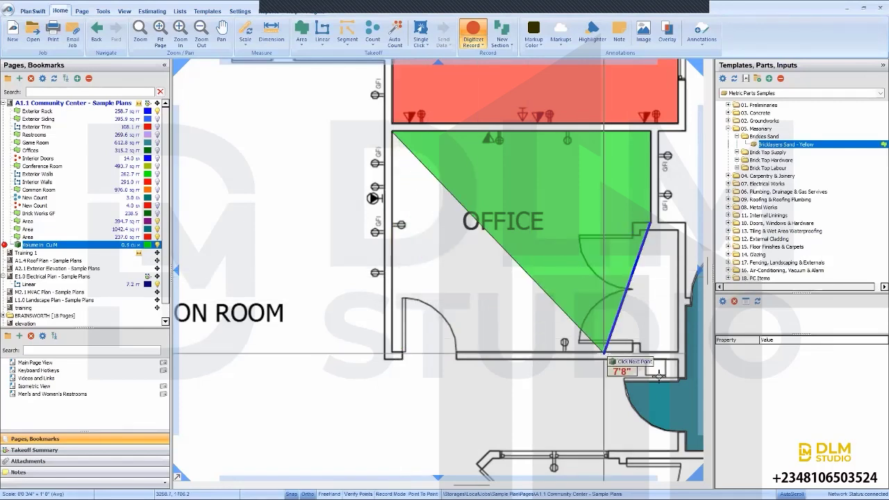
# Step: Complete the Office volume outline along the closet front and lower wall, stop recording, and select the takeoff
pyautogui.click(634, 223)
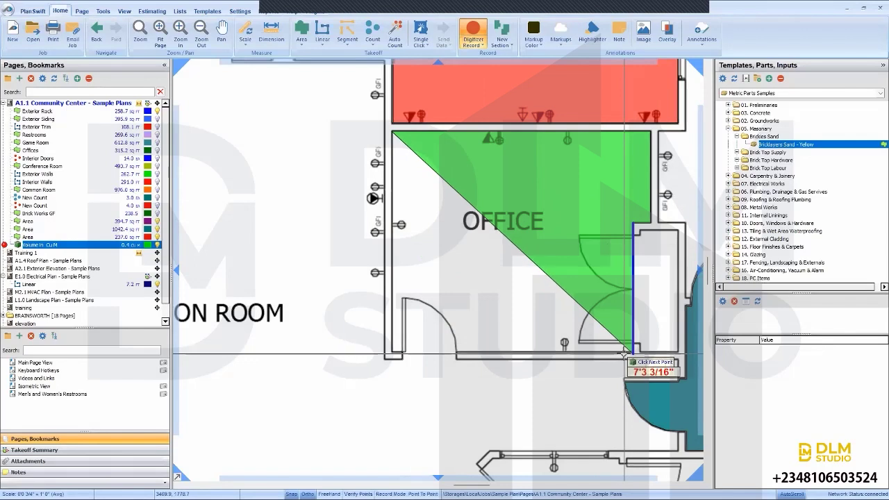
pyautogui.click(632, 350)
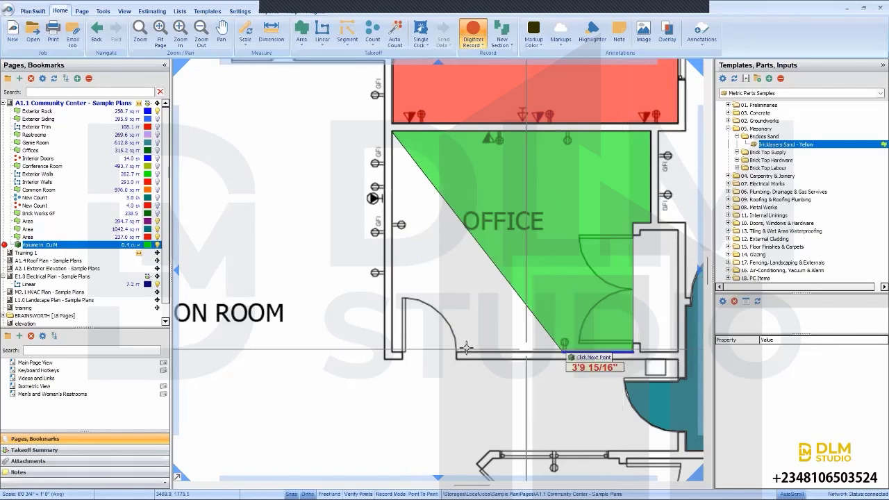
pyautogui.click(391, 348)
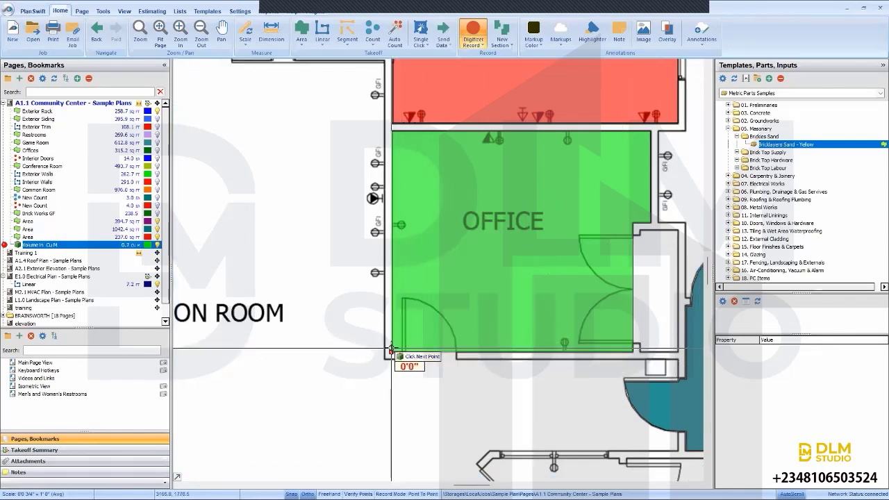
pyautogui.rightClick(294, 335)
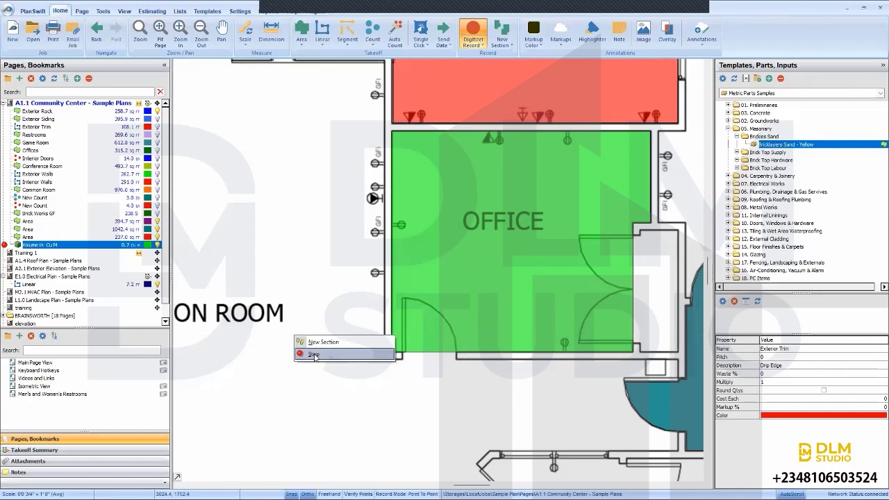
pyautogui.click(309, 344)
pyautogui.click(128, 247)
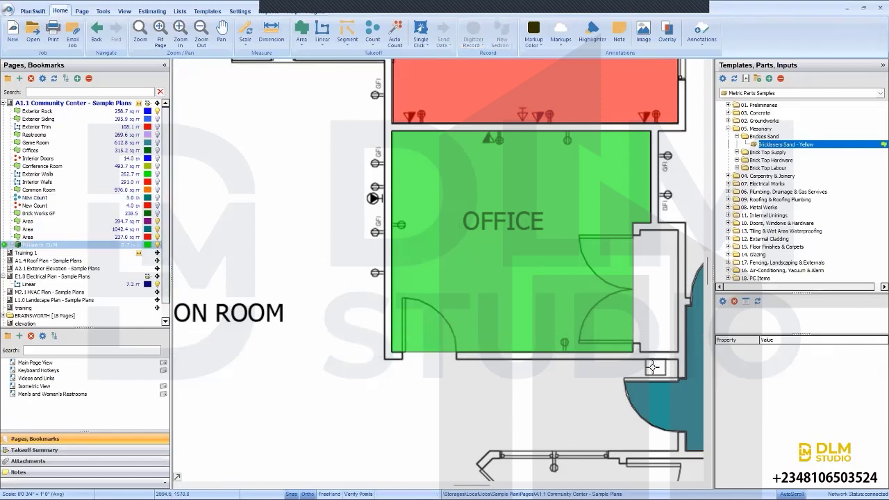
pyautogui.click(513, 280)
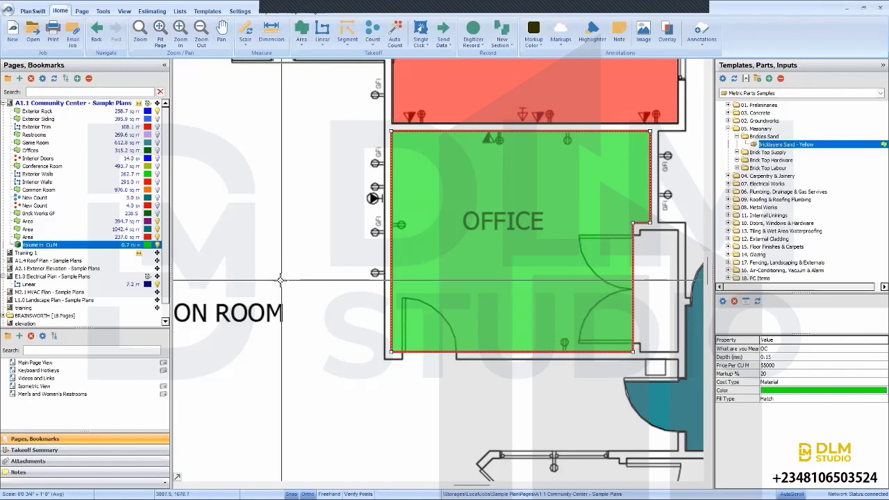
pyautogui.click(301, 38)
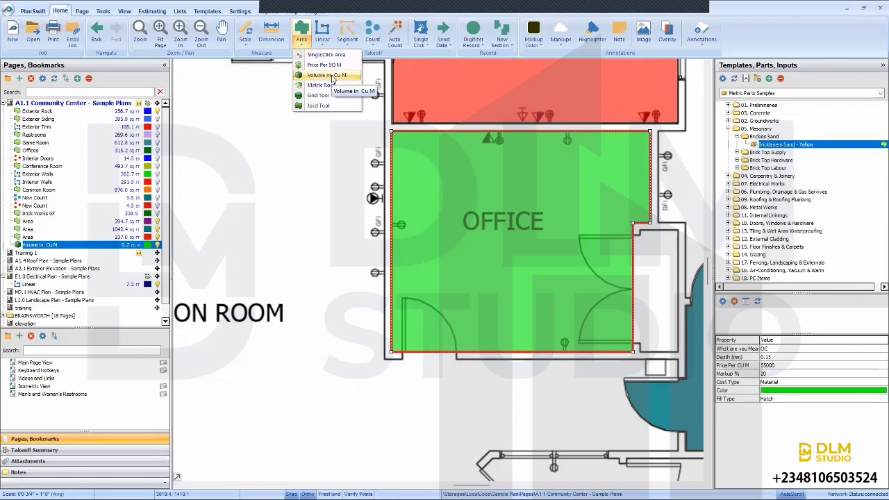
pyautogui.click(321, 147)
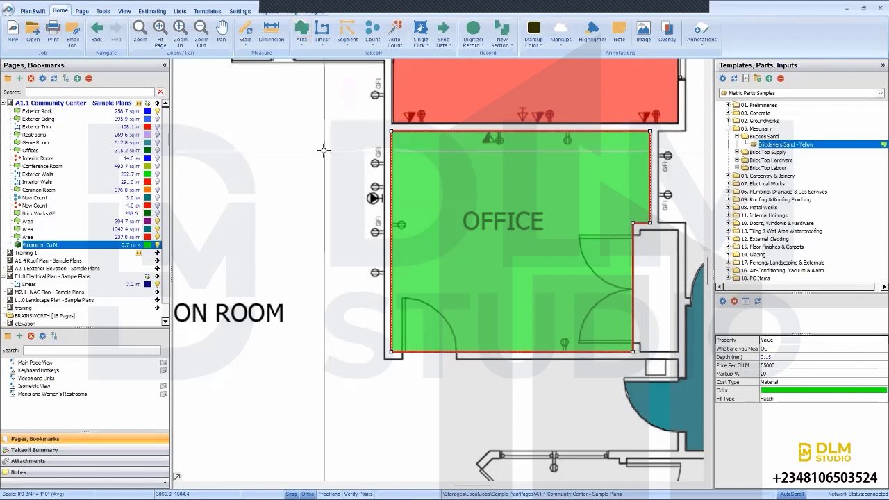
pyautogui.click(318, 145)
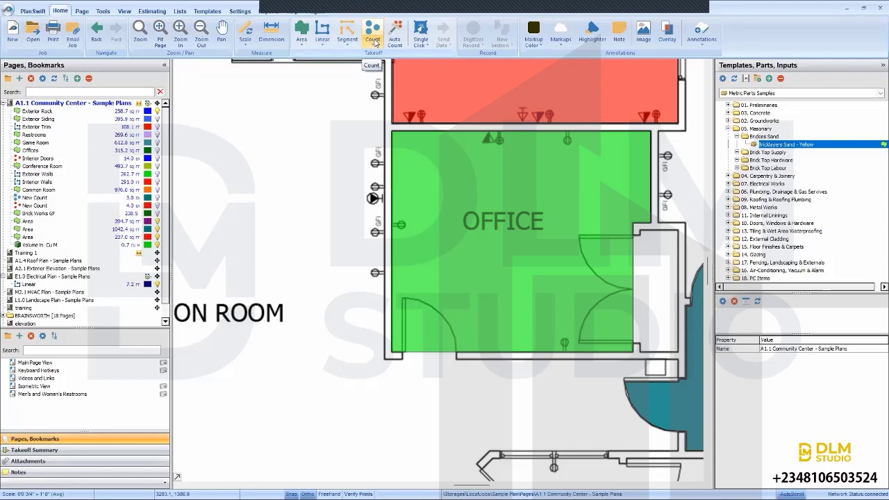
# Step: Start a new local job described as QS SOFTWARE TRAINING with Metric measurement type and proceed to the image file selection
pyautogui.click(10, 33)
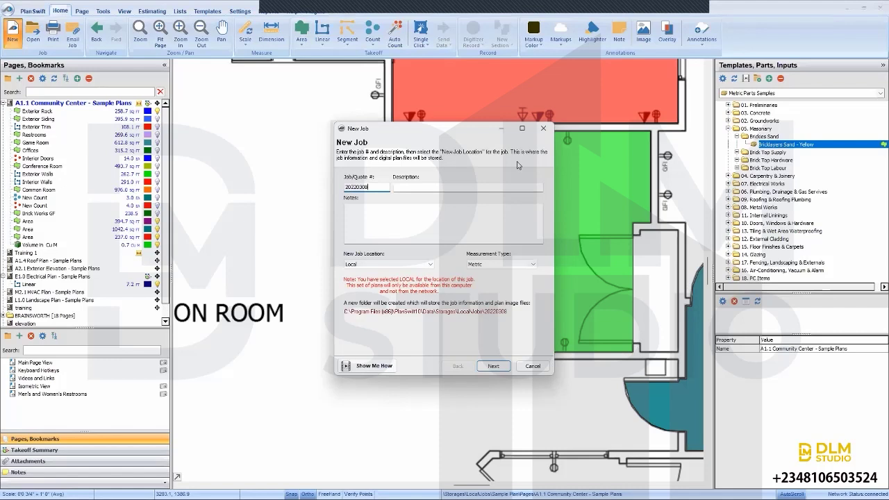
pyautogui.click(419, 187)
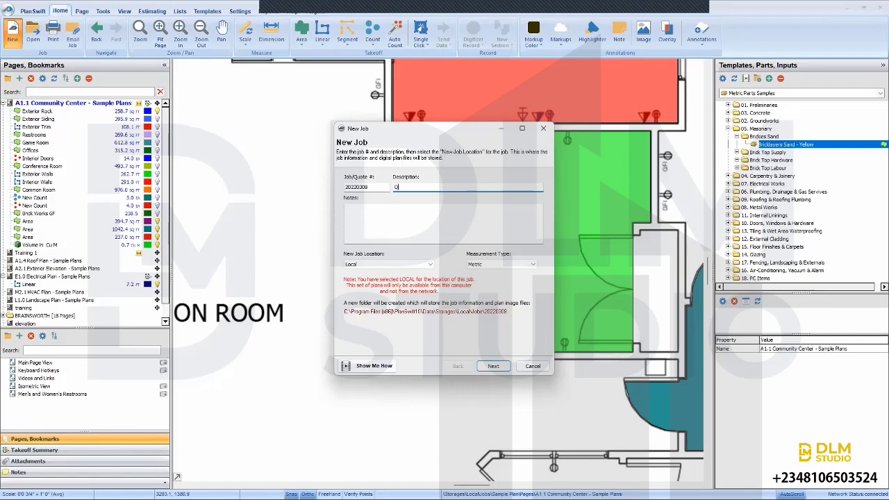
pyautogui.write('QS SOFTWARE TRAINING')
pyautogui.click(497, 268)
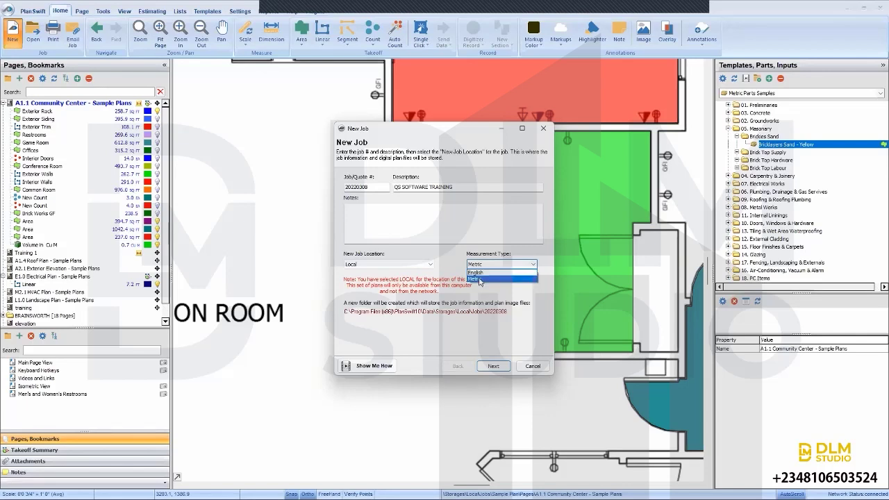
pyautogui.click(478, 279)
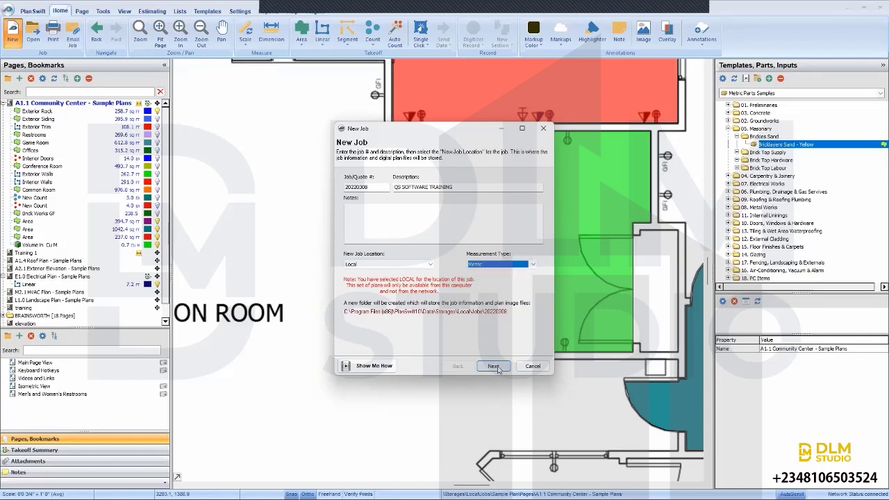
pyautogui.click(494, 366)
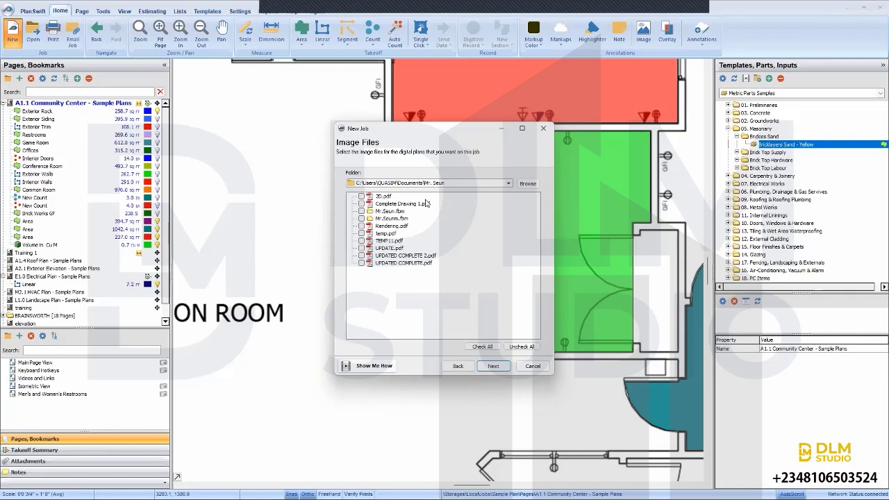
# Step: Choose updated dwg.pdf from the personal folder under Documents and create the job with the existing conversion settings
pyautogui.click(507, 184)
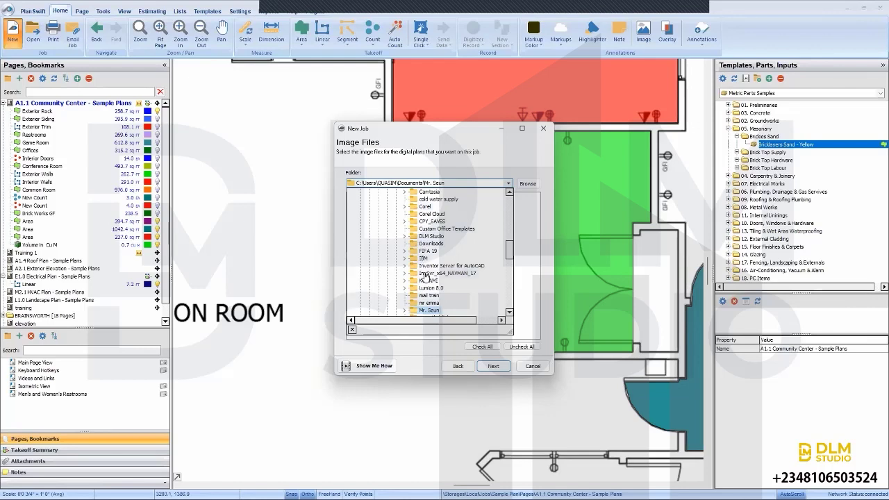
pyautogui.scroll(2, 425, 275)
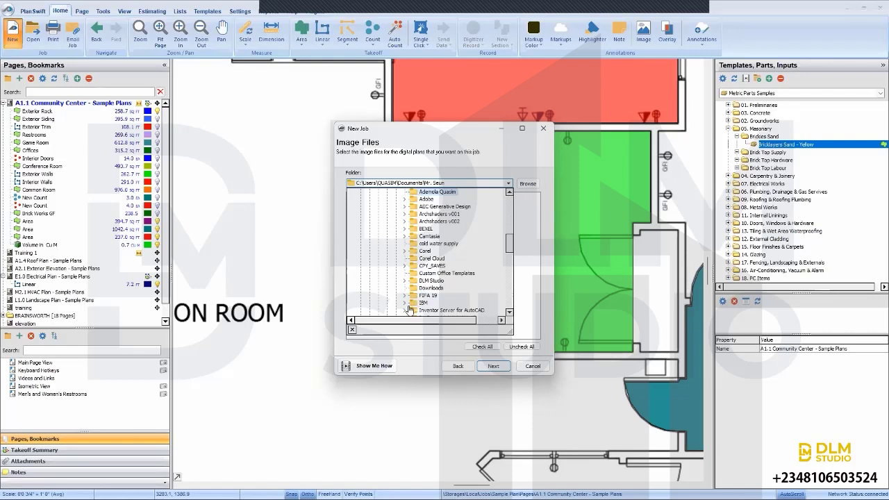
pyautogui.press('Return')
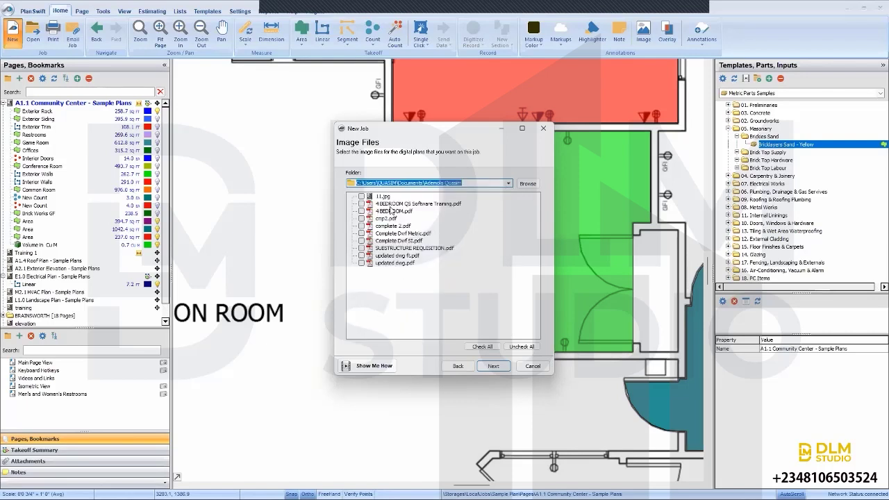
pyautogui.click(362, 263)
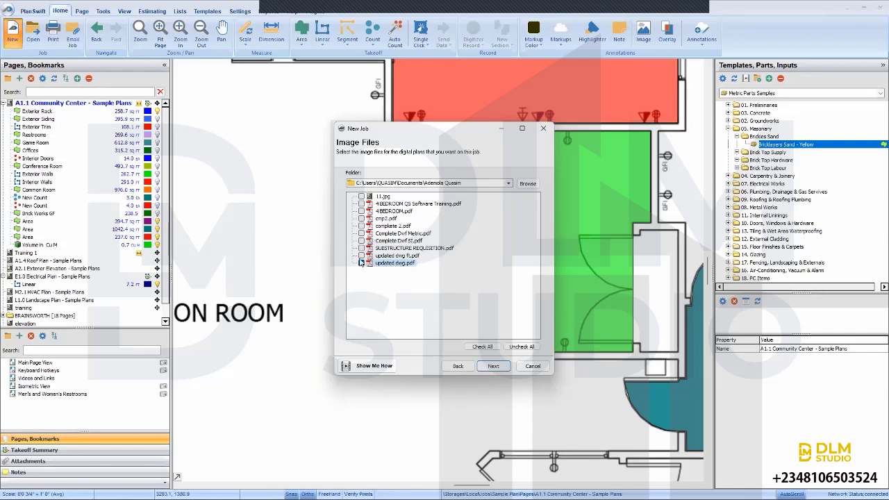
pyautogui.click(361, 264)
pyautogui.click(493, 367)
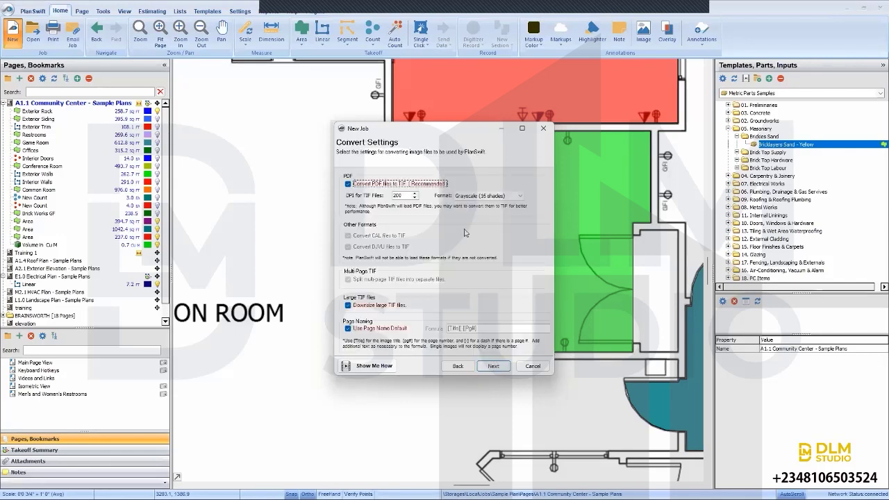
pyautogui.click(484, 370)
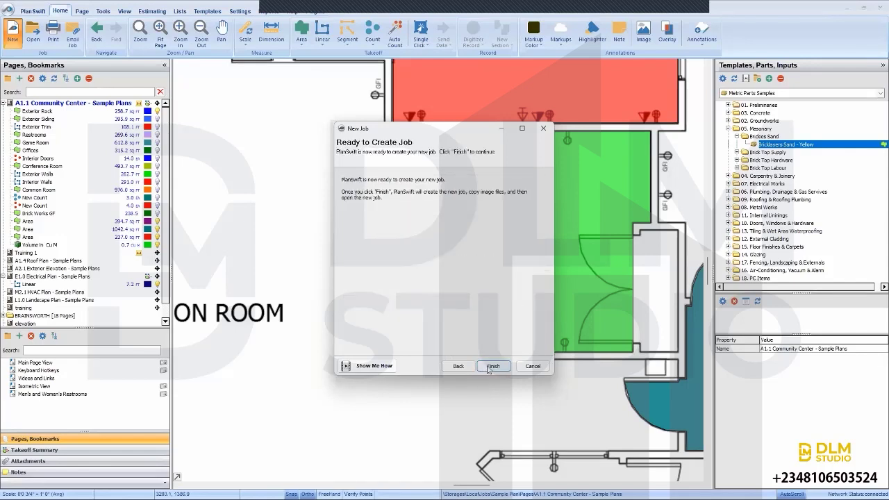
pyautogui.click(487, 366)
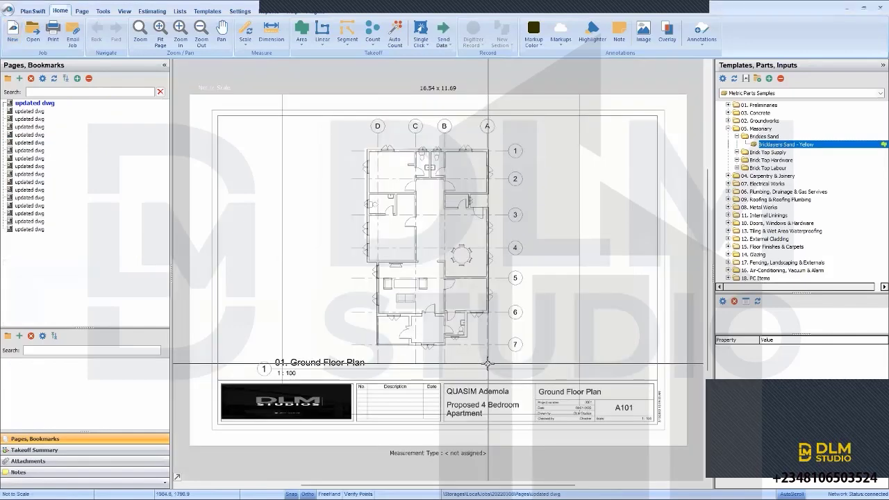
# Step: Examine the imported drawing pages in order, from the detailed ground floor plan A102 through the elevations and sections to 3D View 4
pyautogui.click(47, 111)
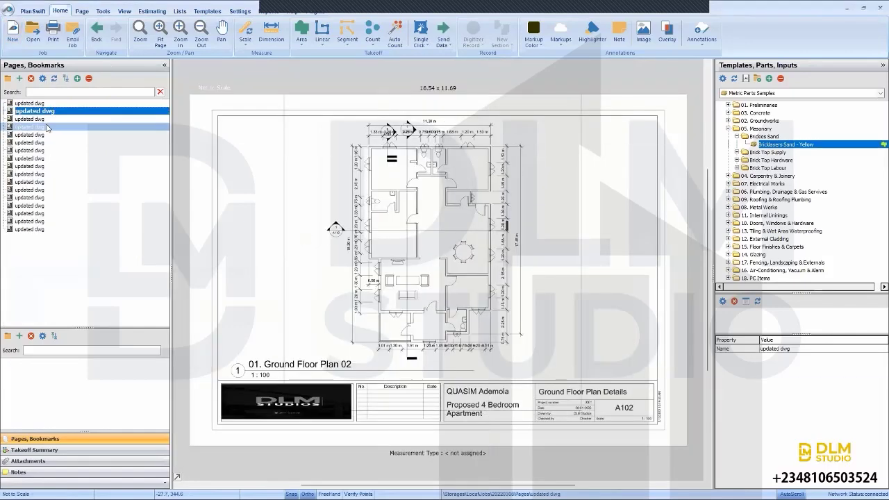
pyautogui.click(47, 119)
pyautogui.click(46, 127)
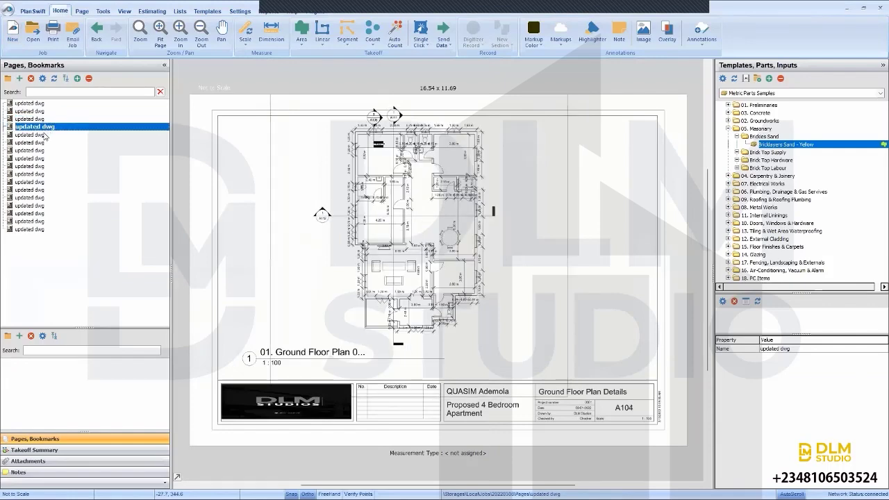
pyautogui.click(44, 135)
pyautogui.click(43, 143)
pyautogui.click(42, 151)
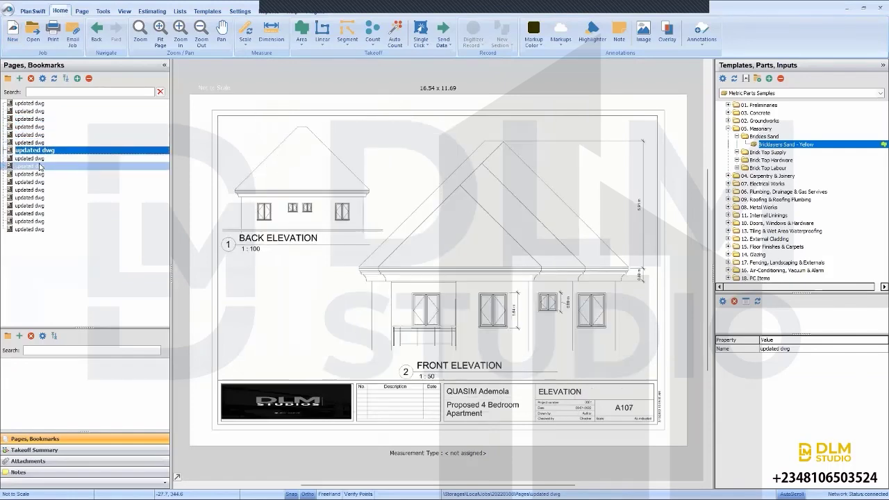
pyautogui.click(42, 158)
pyautogui.click(40, 166)
pyautogui.click(40, 175)
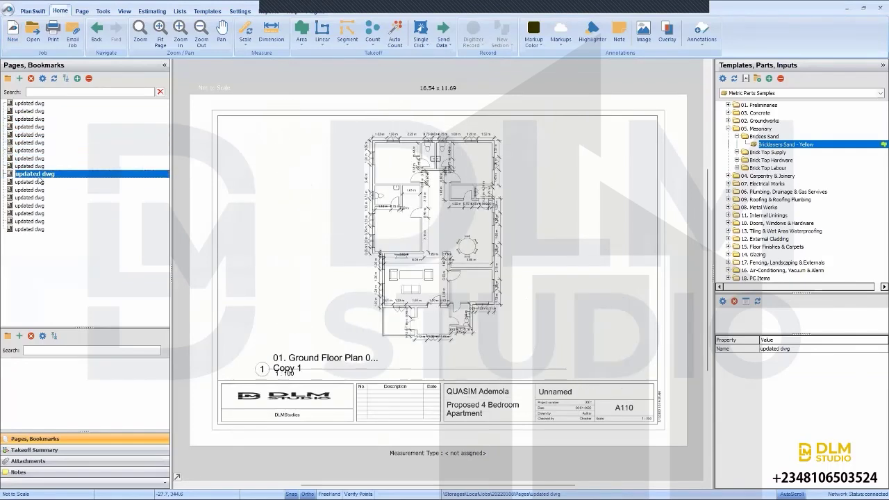
pyautogui.click(37, 182)
pyautogui.click(36, 190)
pyautogui.click(35, 197)
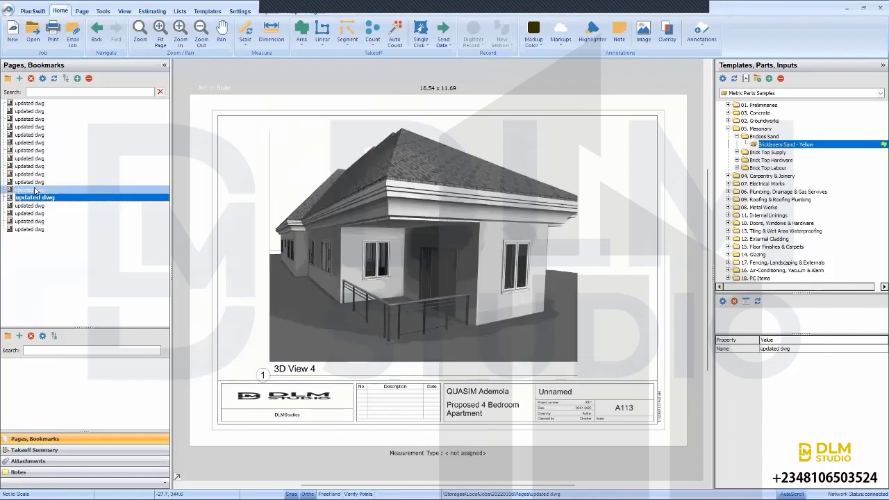
# Step: Review the section sheets, floor plan copies and remaining 3D views, and return to the Ground Floor Plan page A101
pyautogui.click(57, 189)
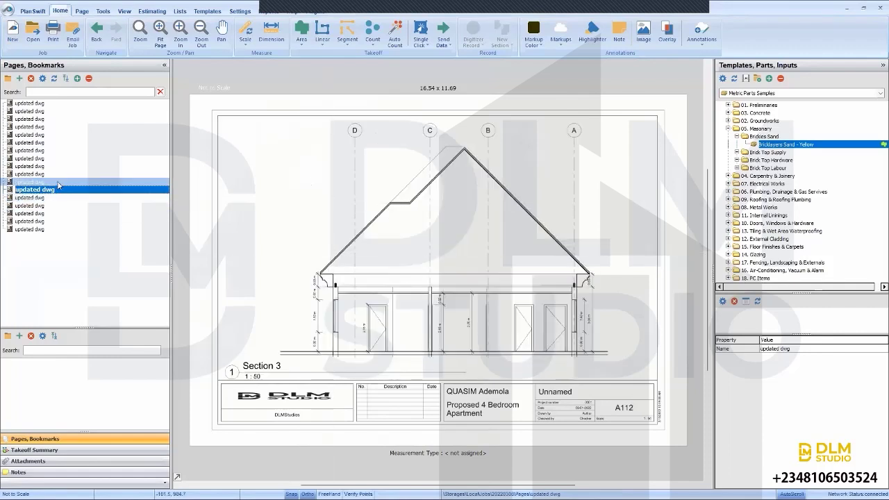
pyautogui.click(58, 180)
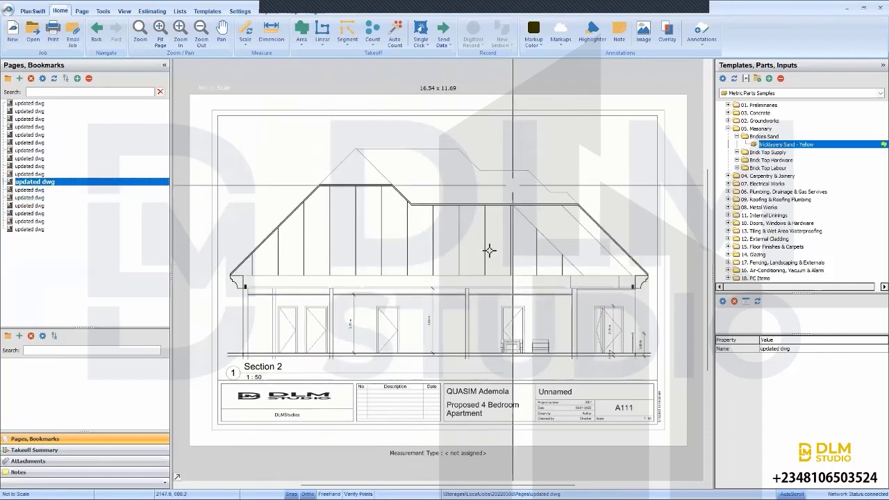
pyautogui.click(35, 166)
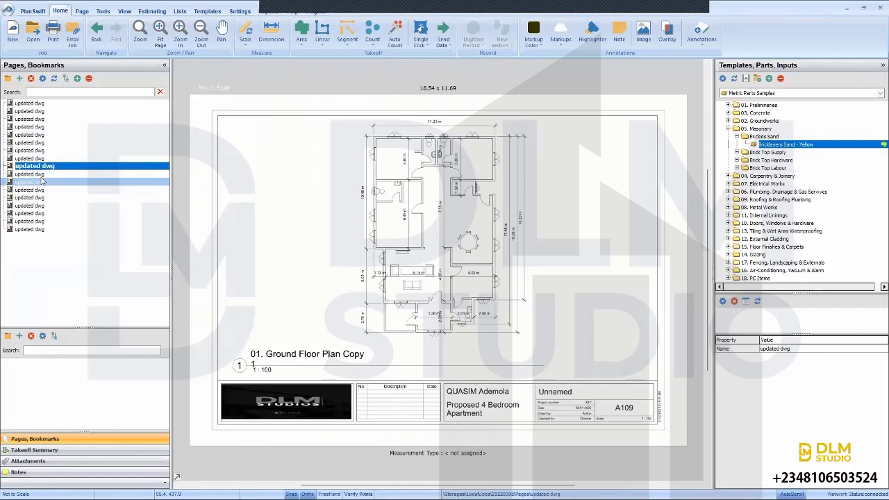
pyautogui.click(42, 175)
pyautogui.click(42, 189)
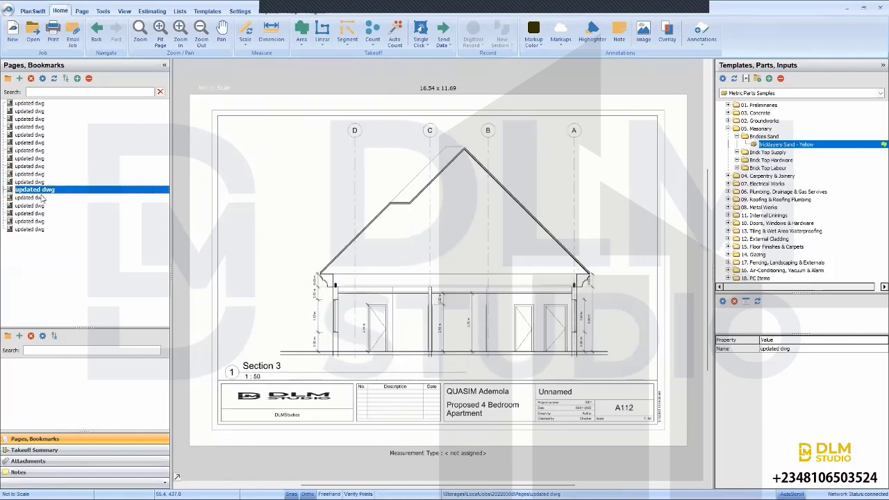
pyautogui.click(42, 198)
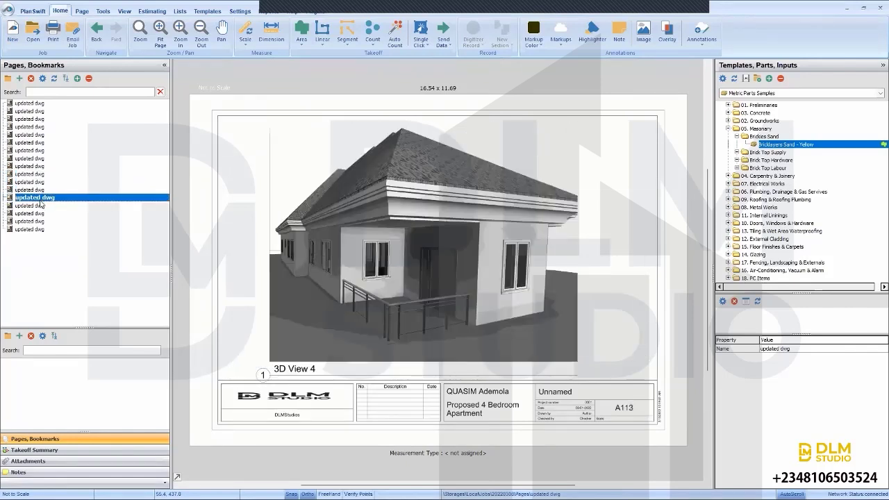
pyautogui.click(41, 205)
pyautogui.click(40, 213)
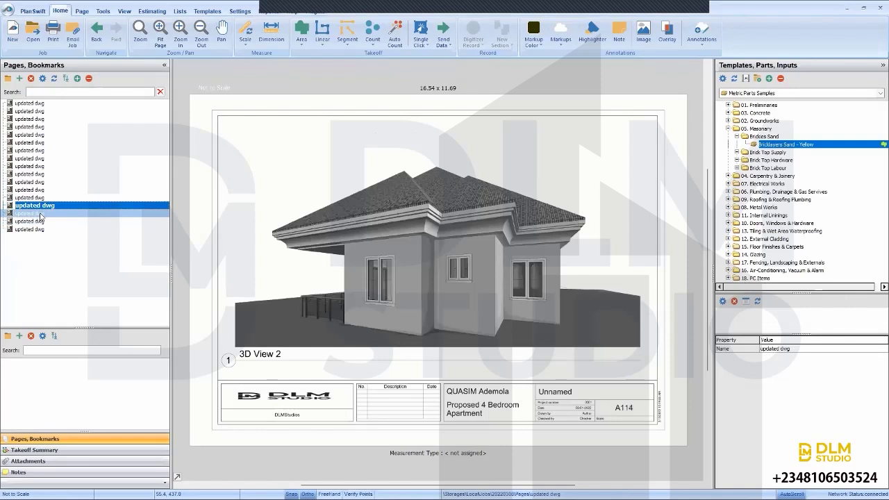
pyautogui.click(39, 221)
pyautogui.click(37, 230)
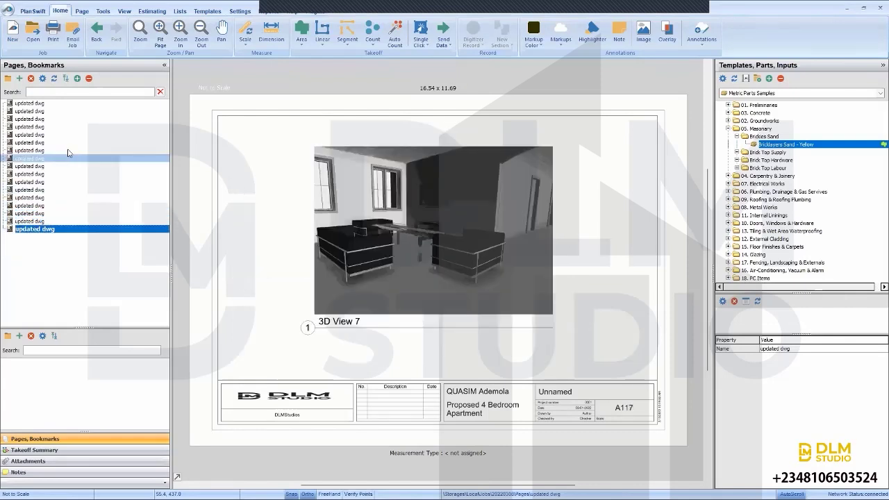
pyautogui.click(61, 105)
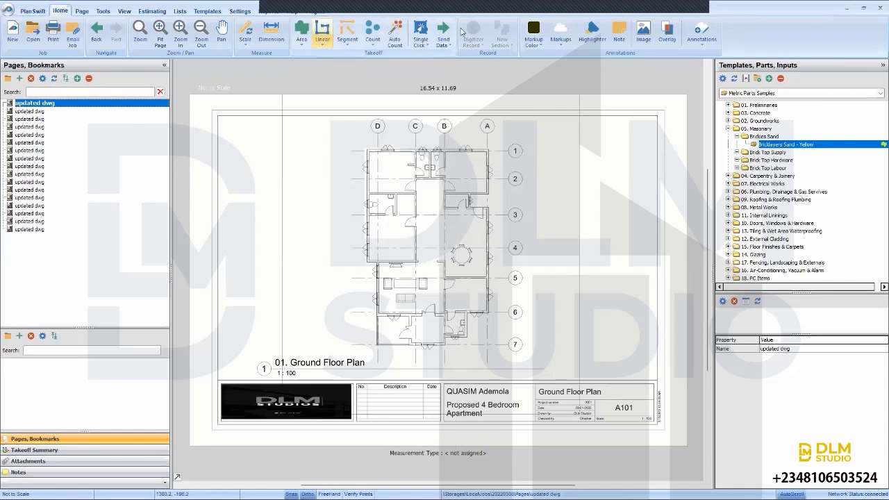
pyautogui.press('Escape')
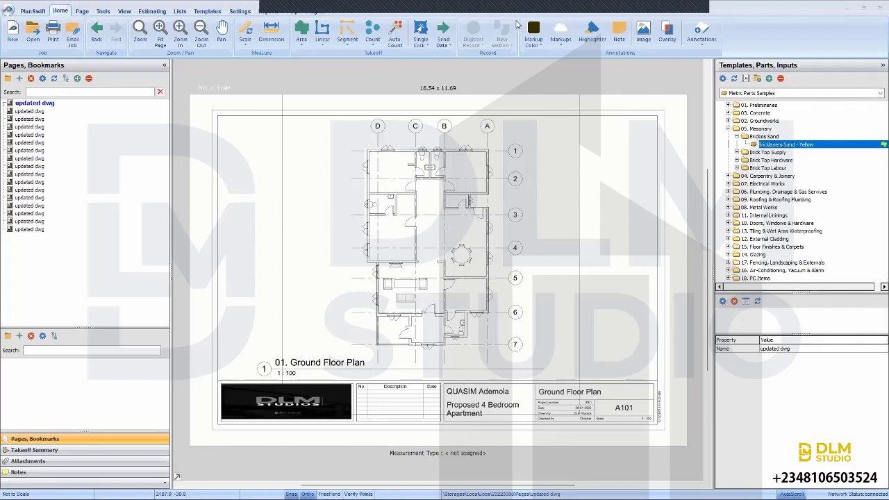
pyautogui.doubleClick(749, 144)
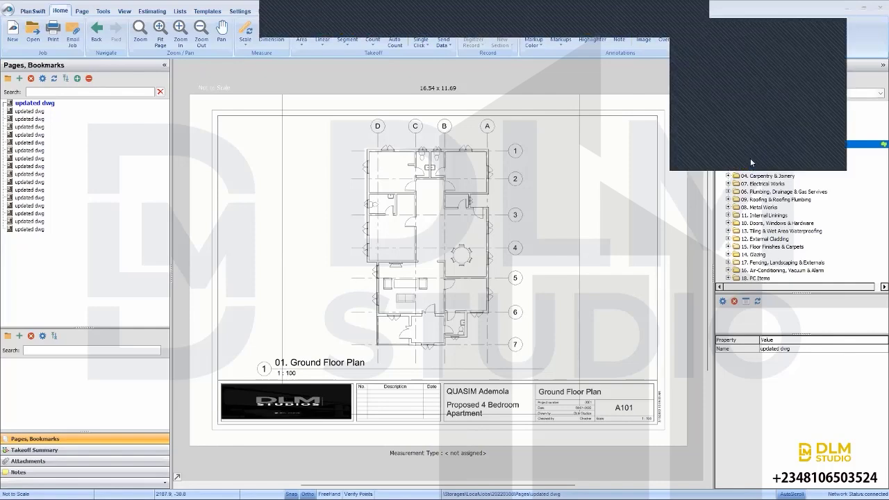